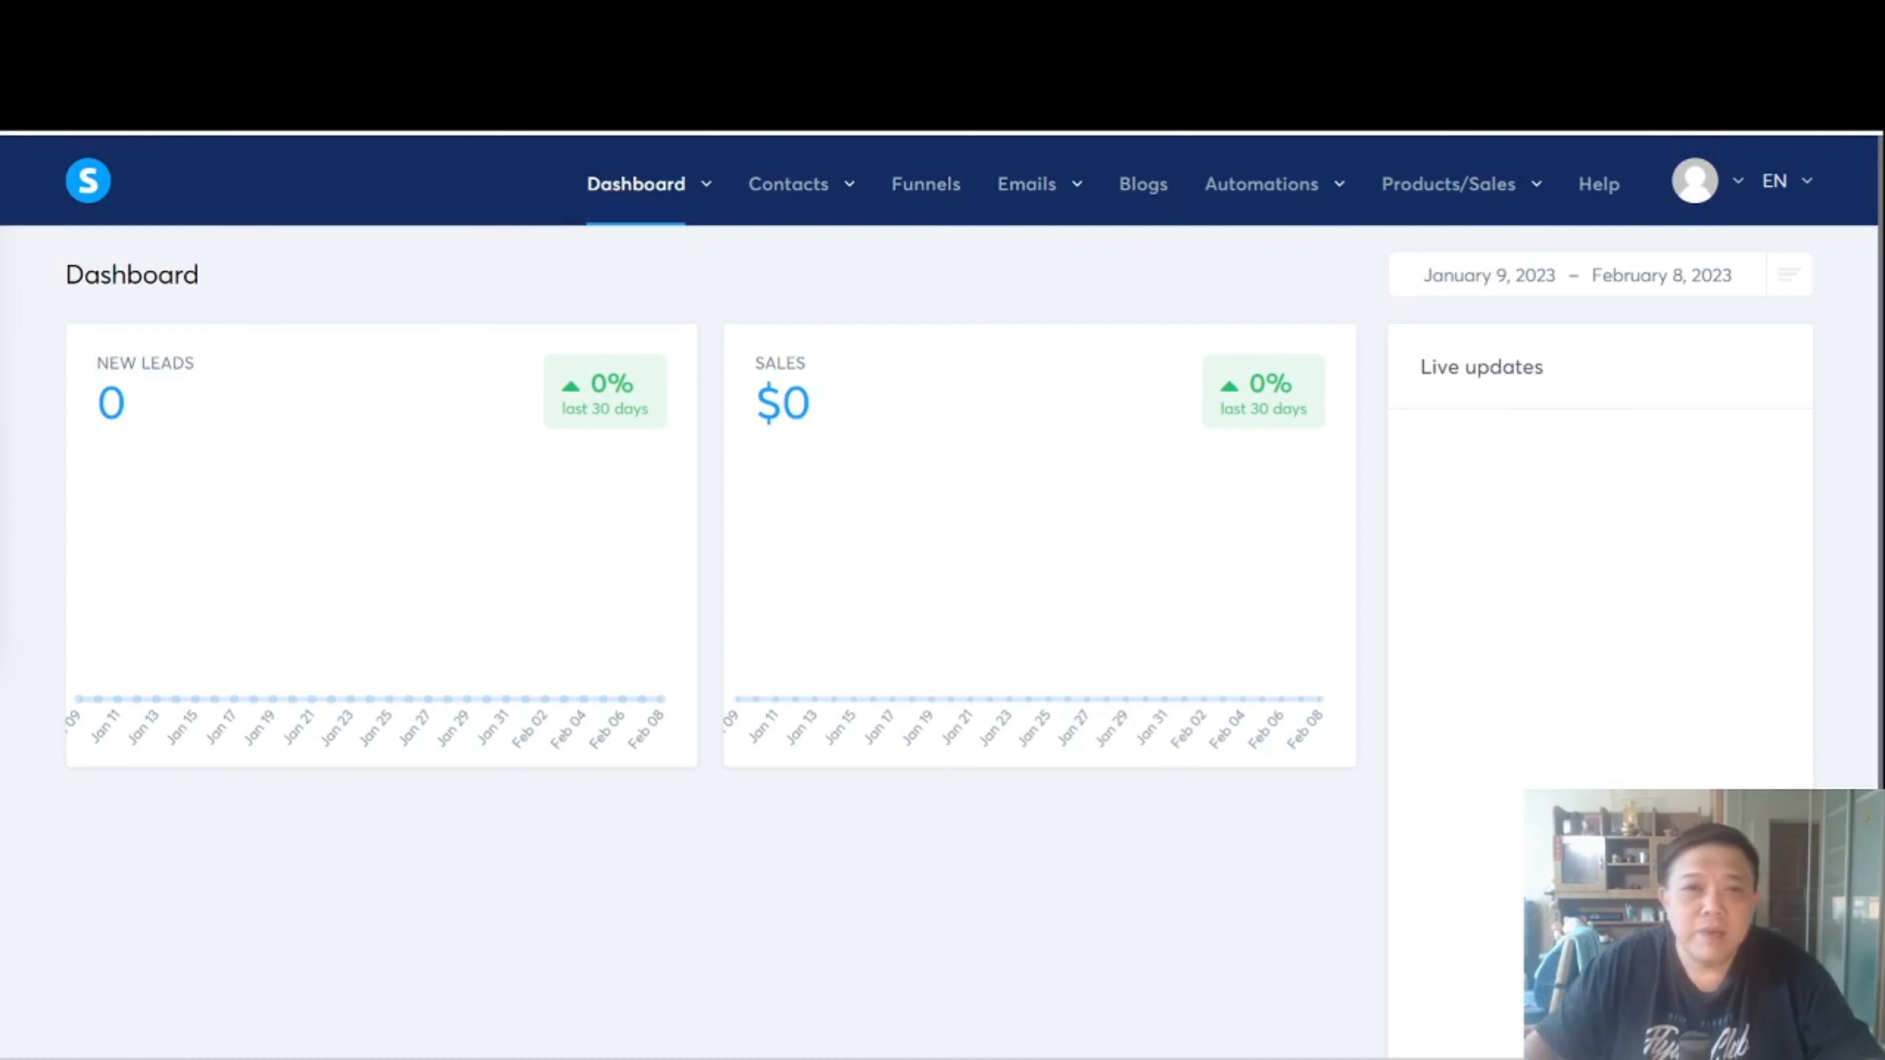
Open the contact tags list and start creating a new tag
mouse_move(751, 191)
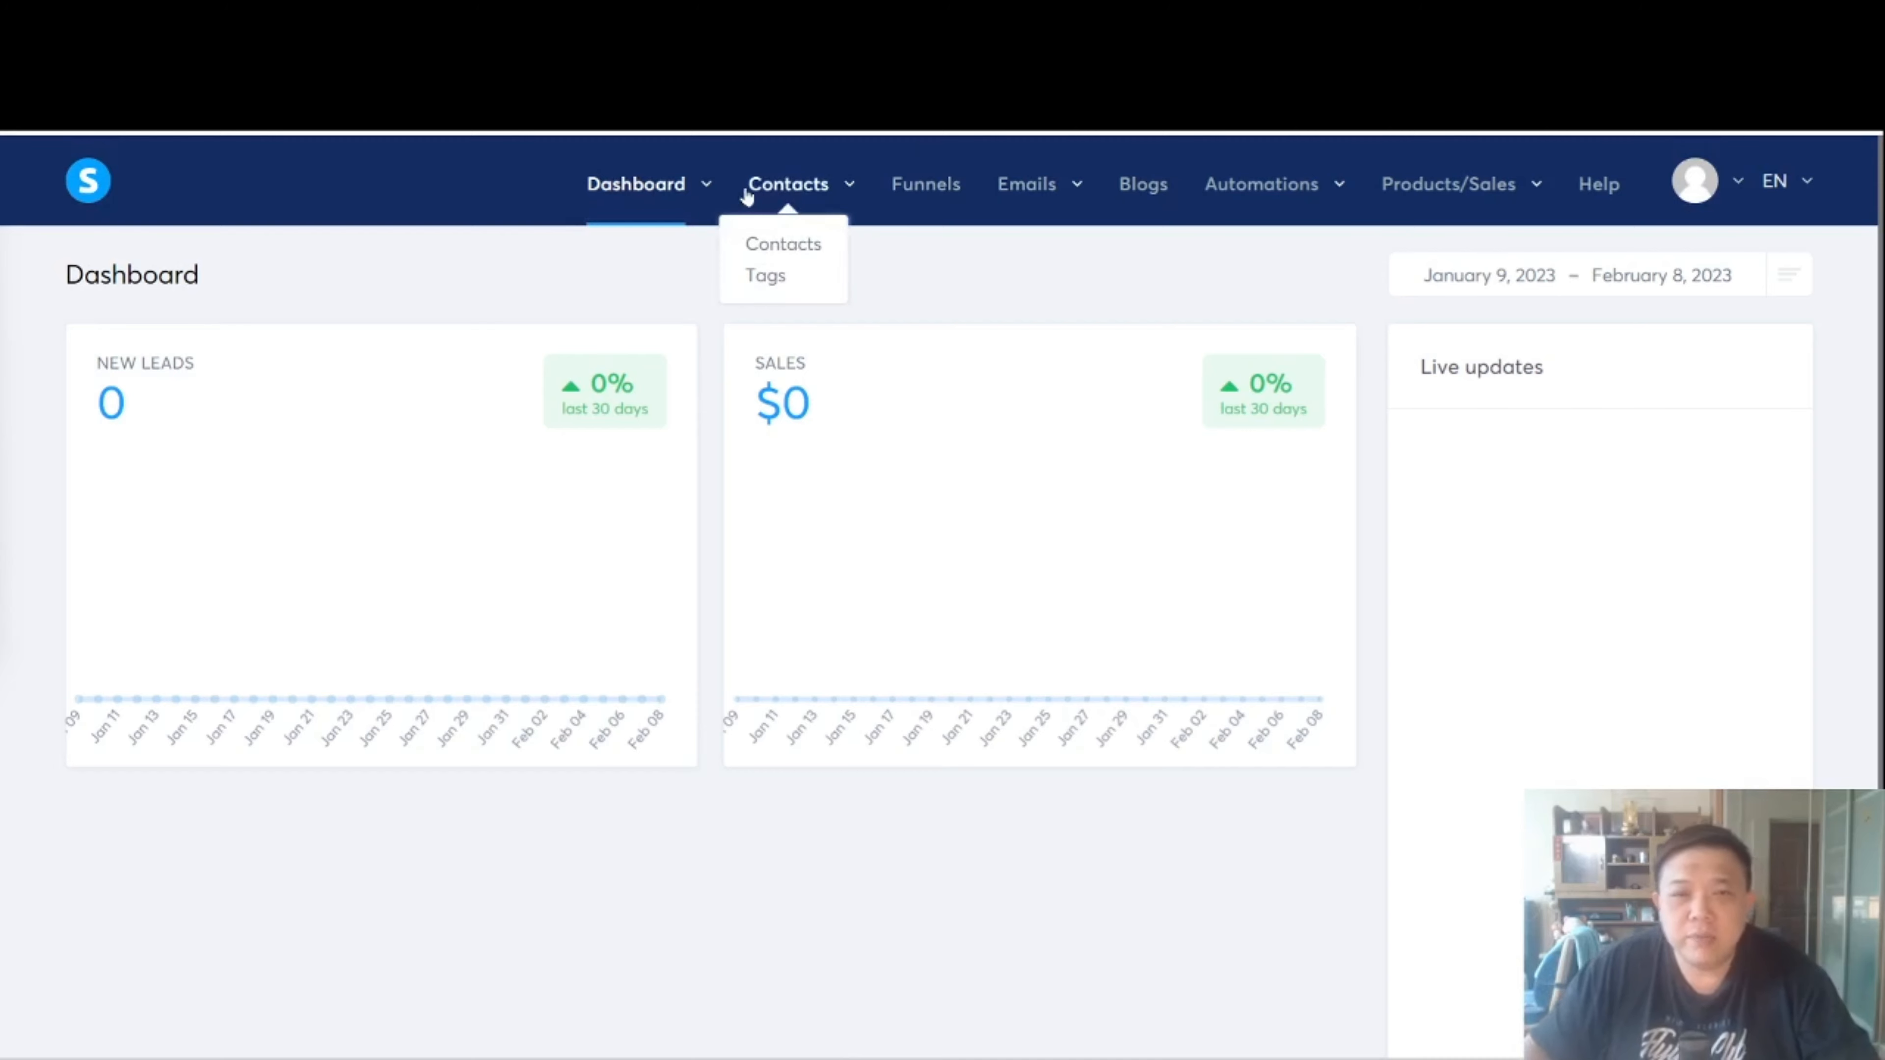
left_click(755, 290)
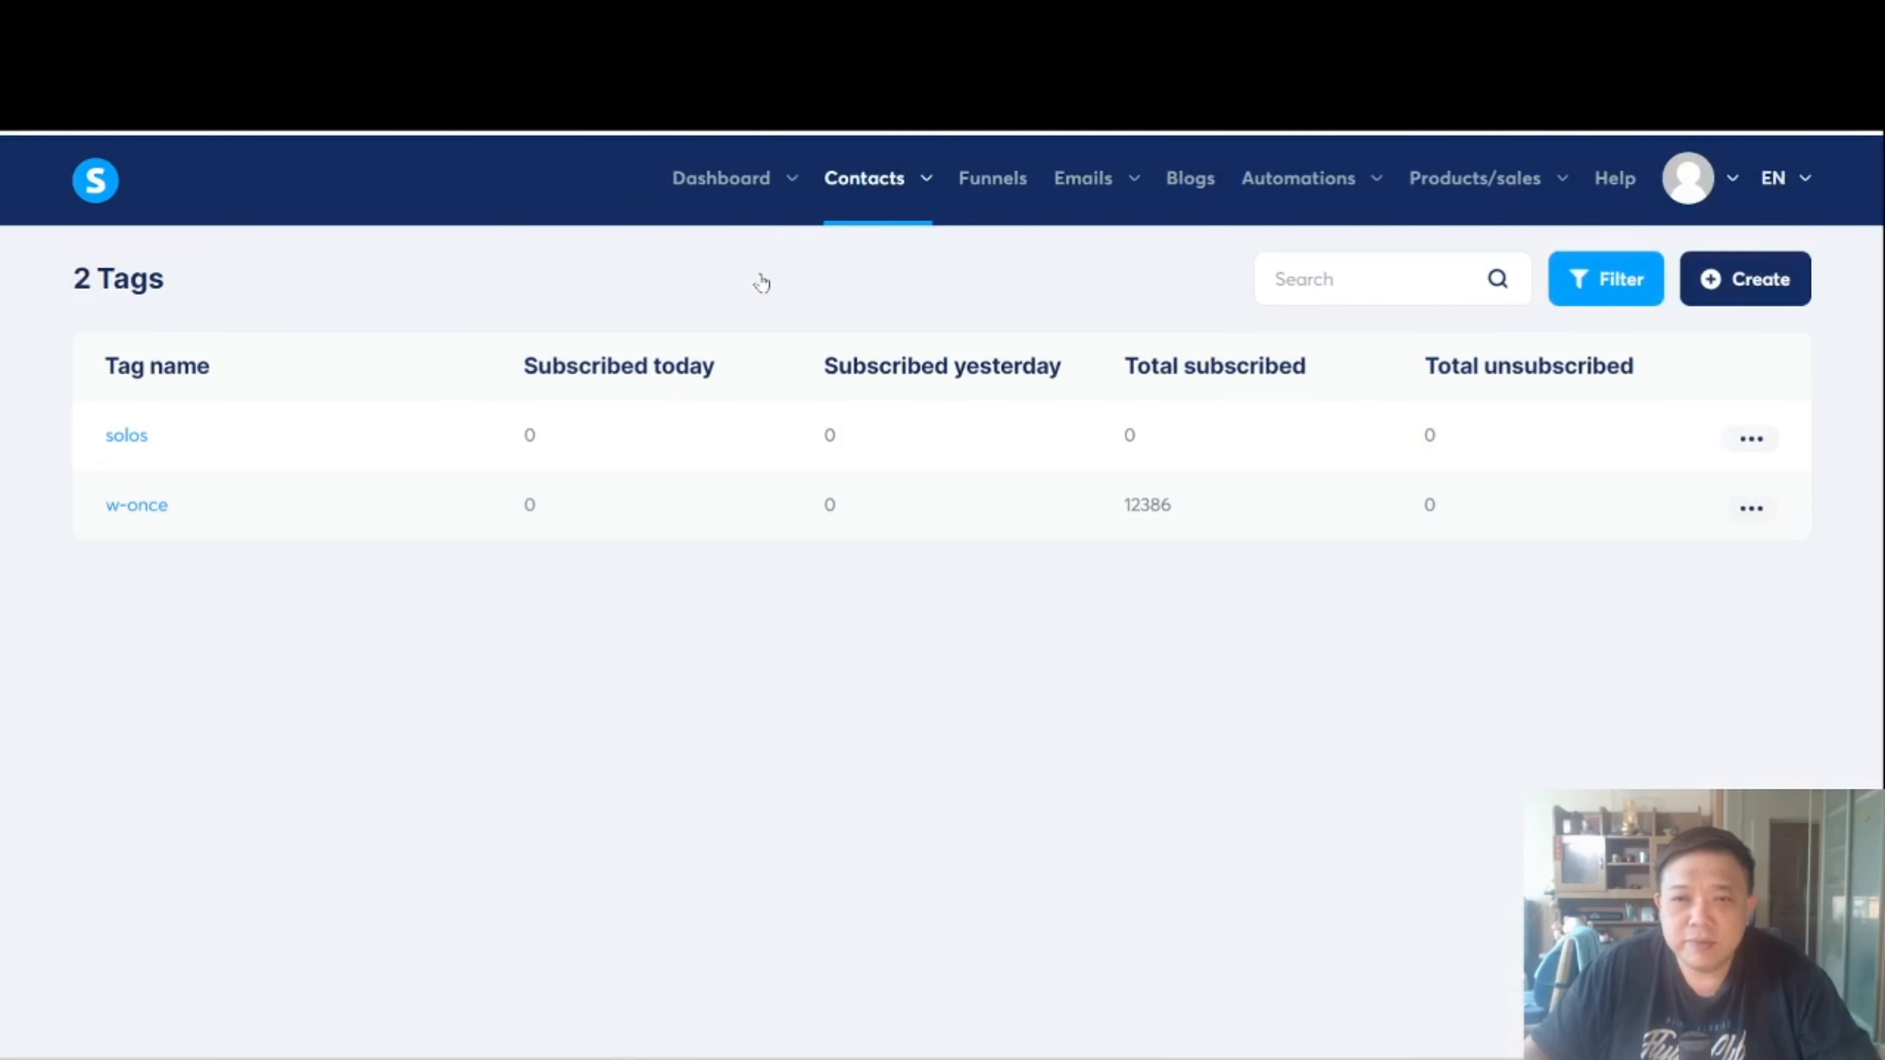
left_click(1727, 280)
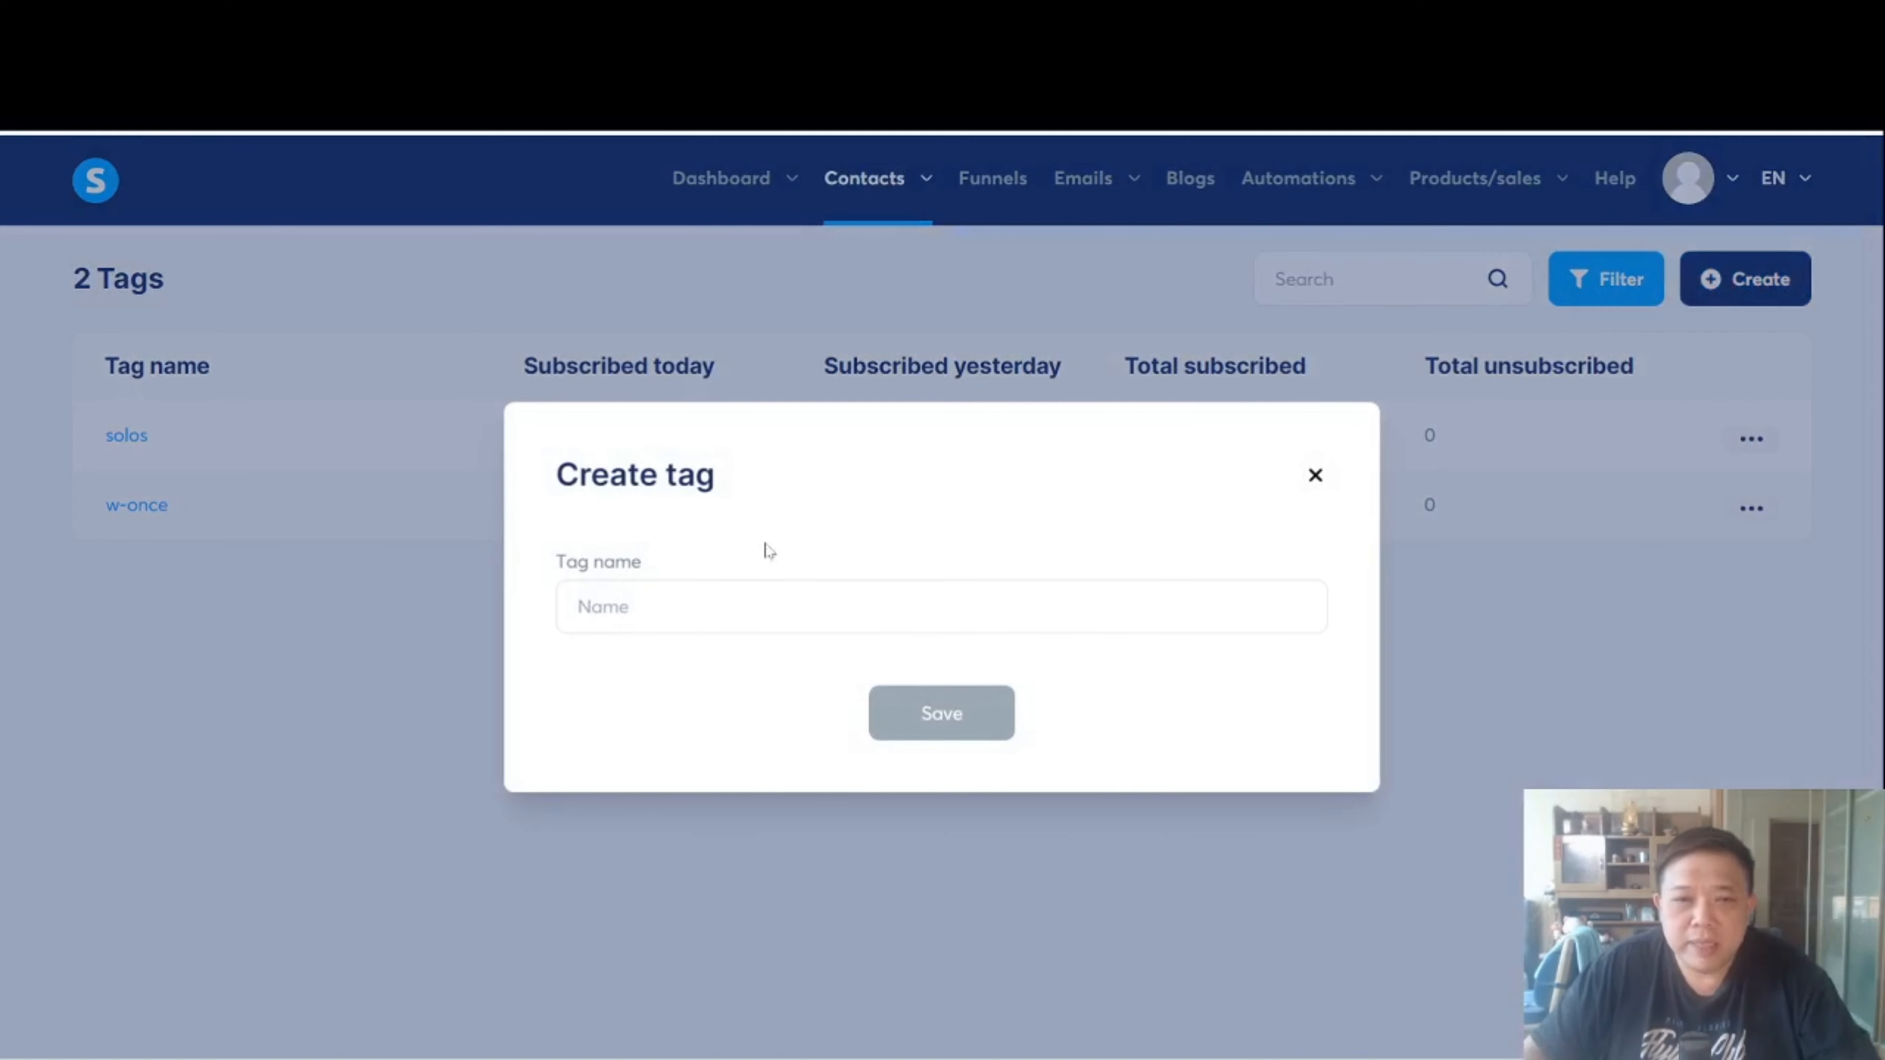
left_click(603, 607)
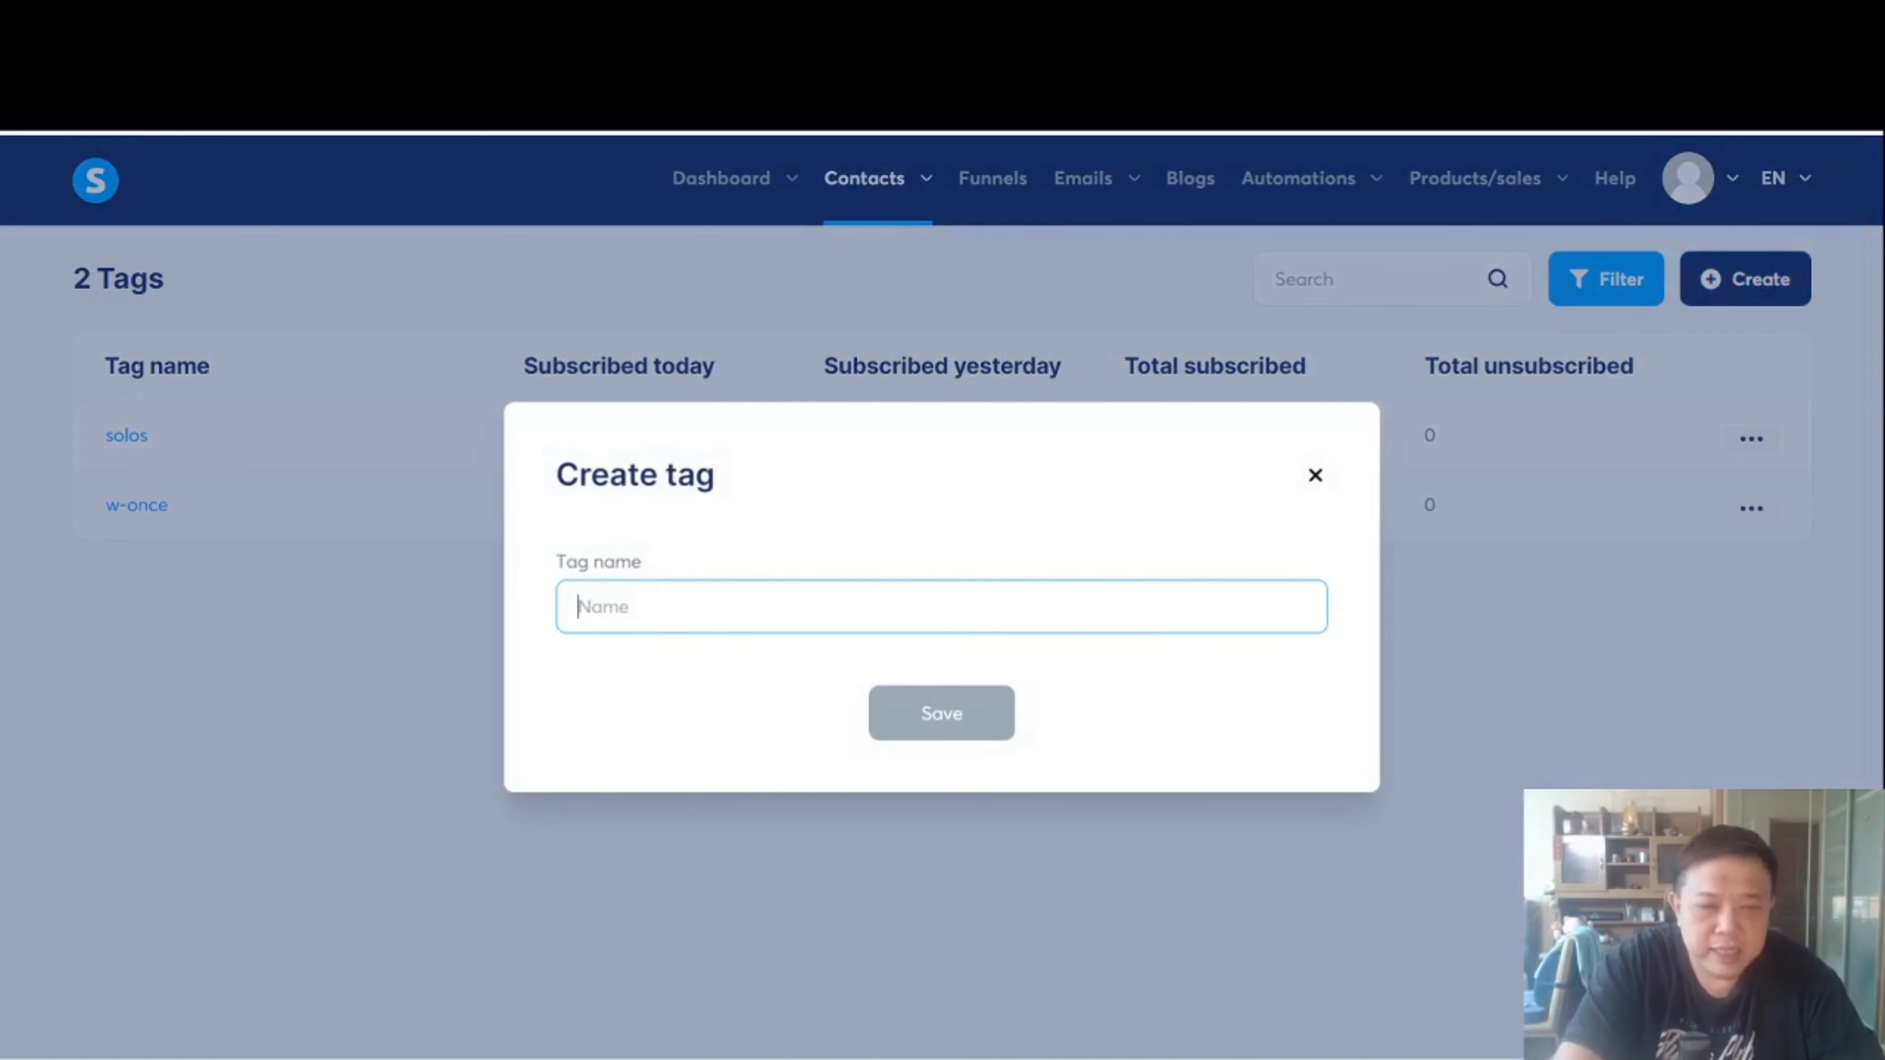
type("test")
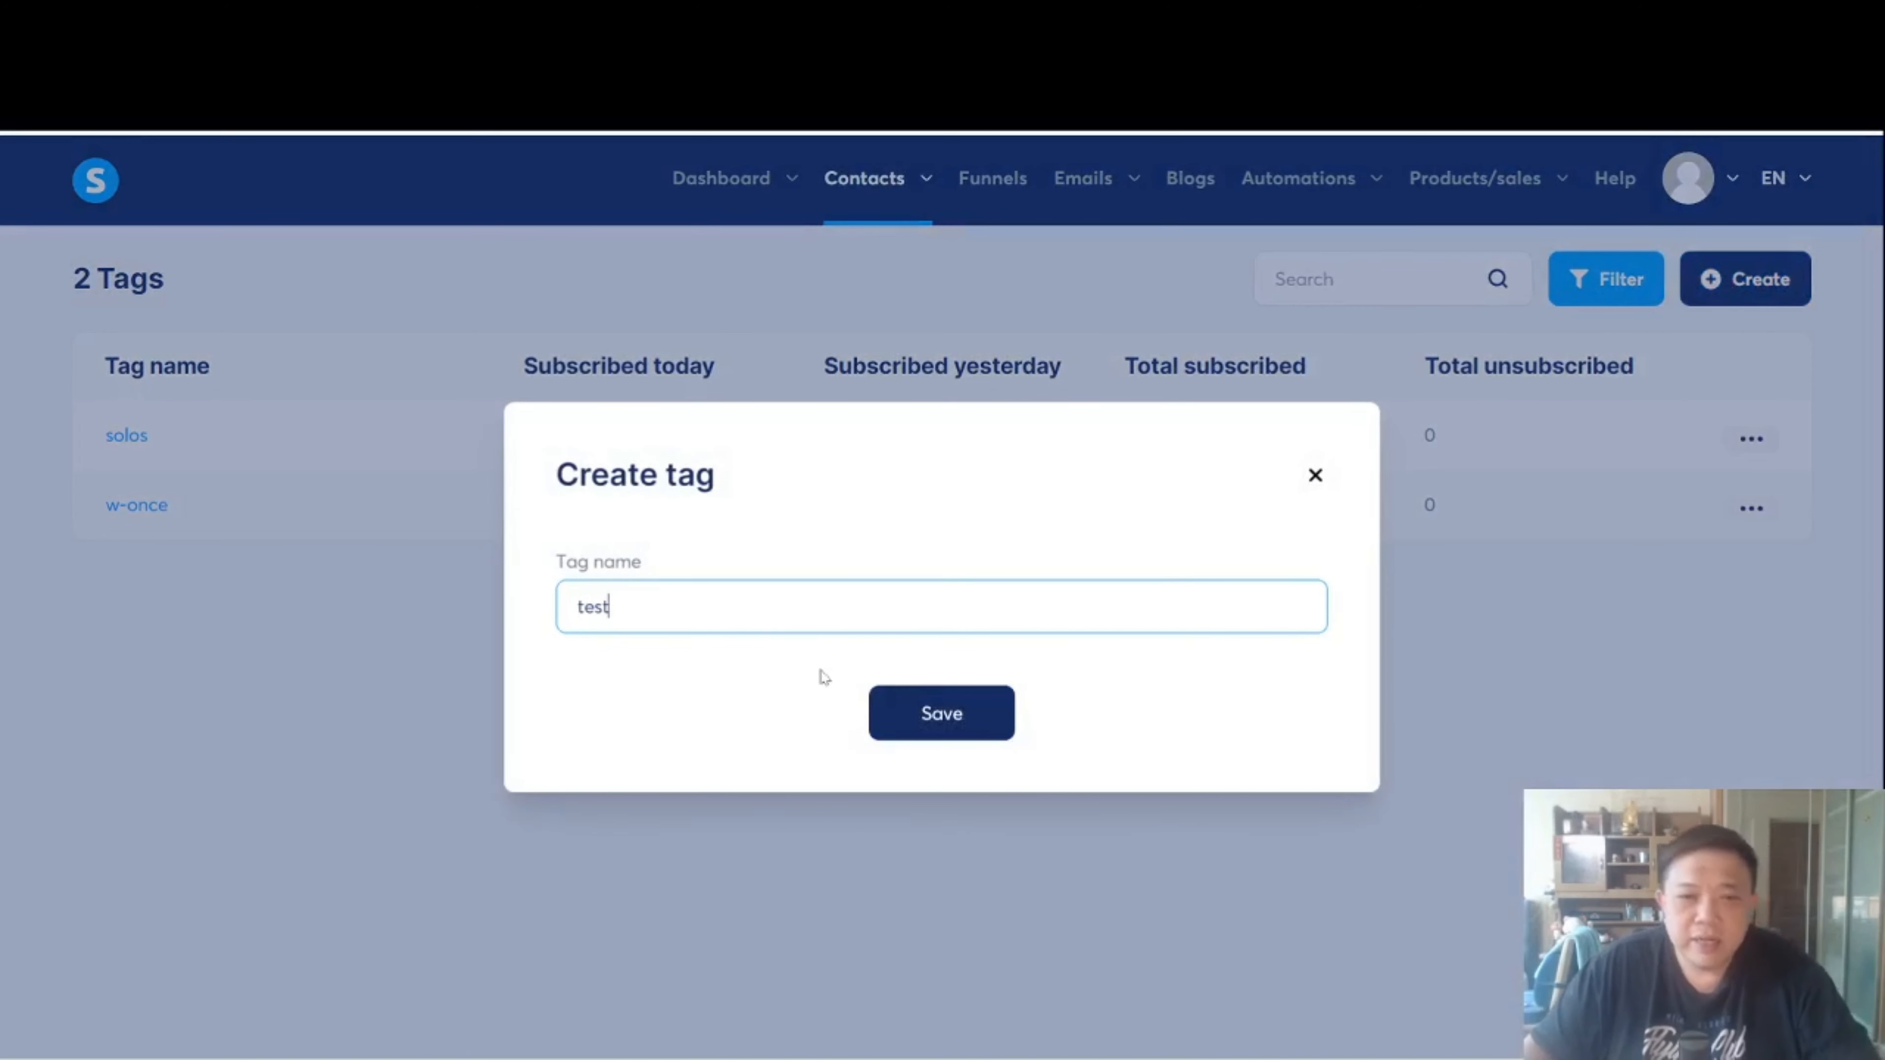
key("BackSpace")
key("BackSpace")
key("BackSpace")
key("BackSpace")
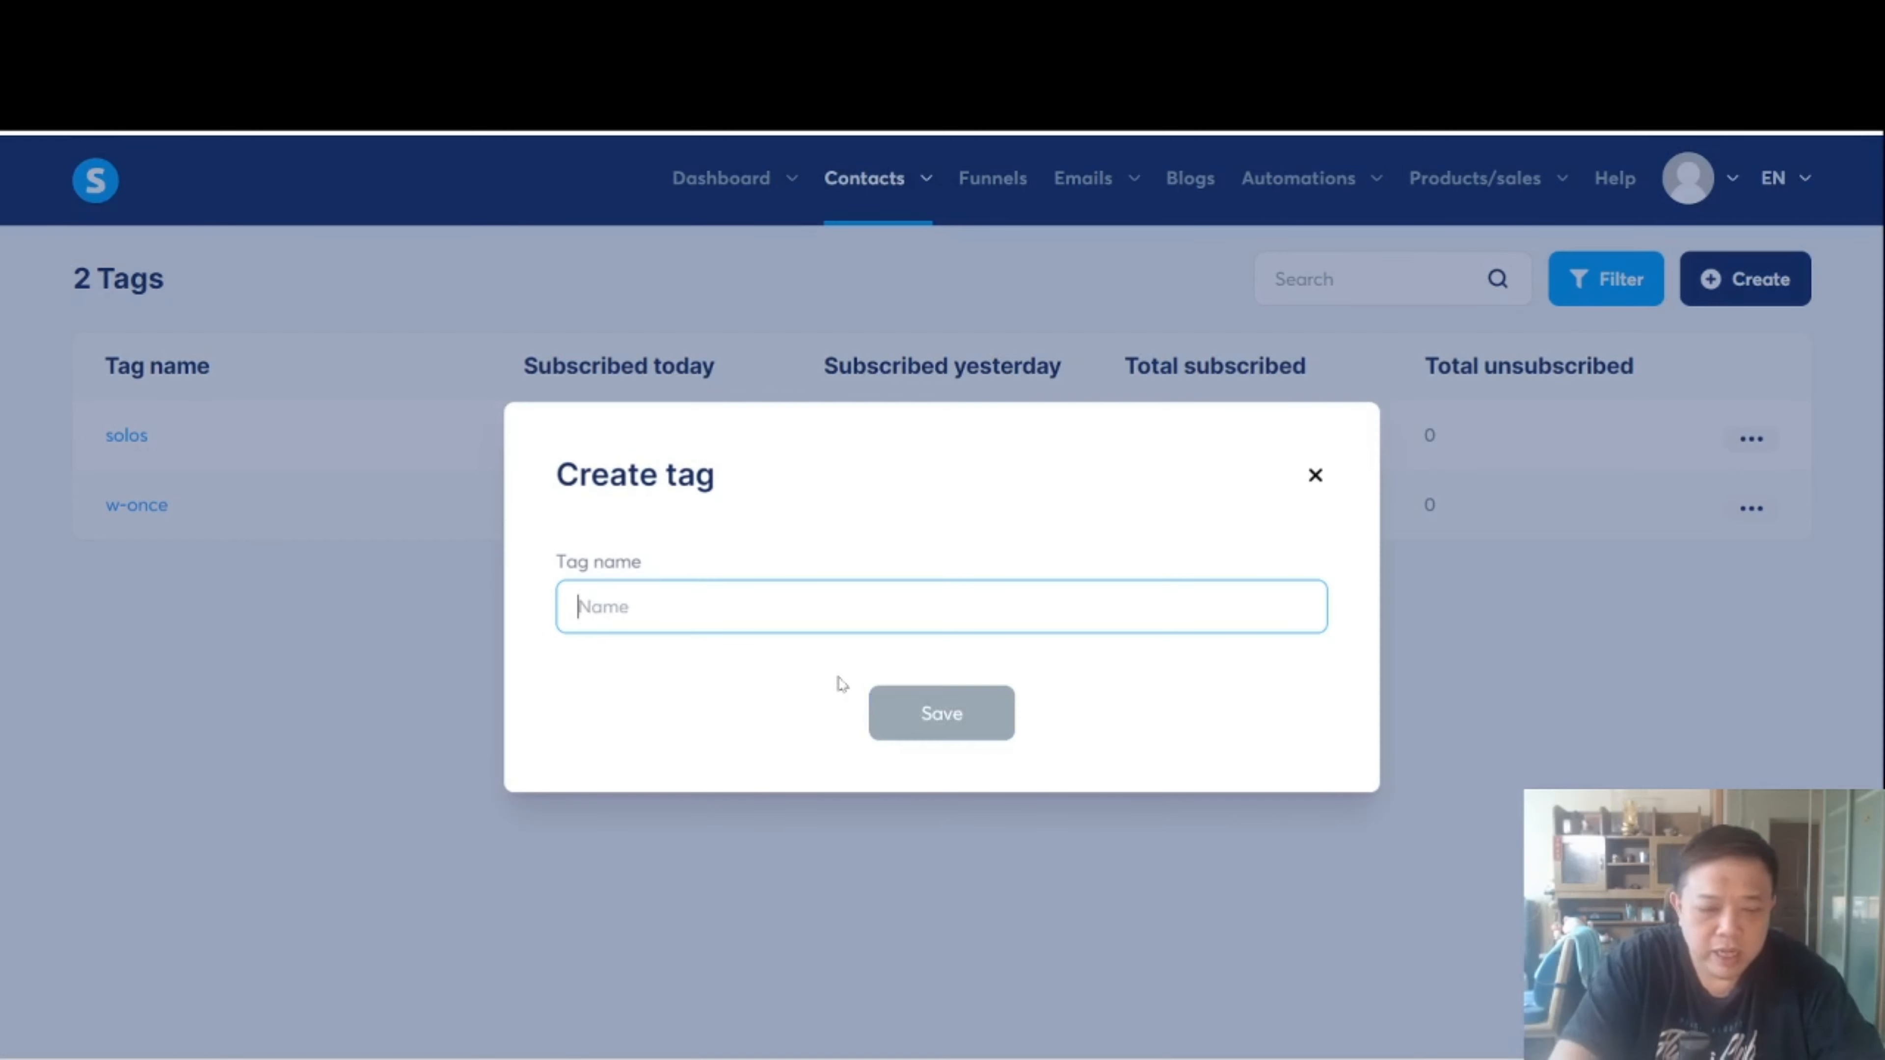
Name the new contact tag "yt sample" and save it
type("yt so")
type("mple")
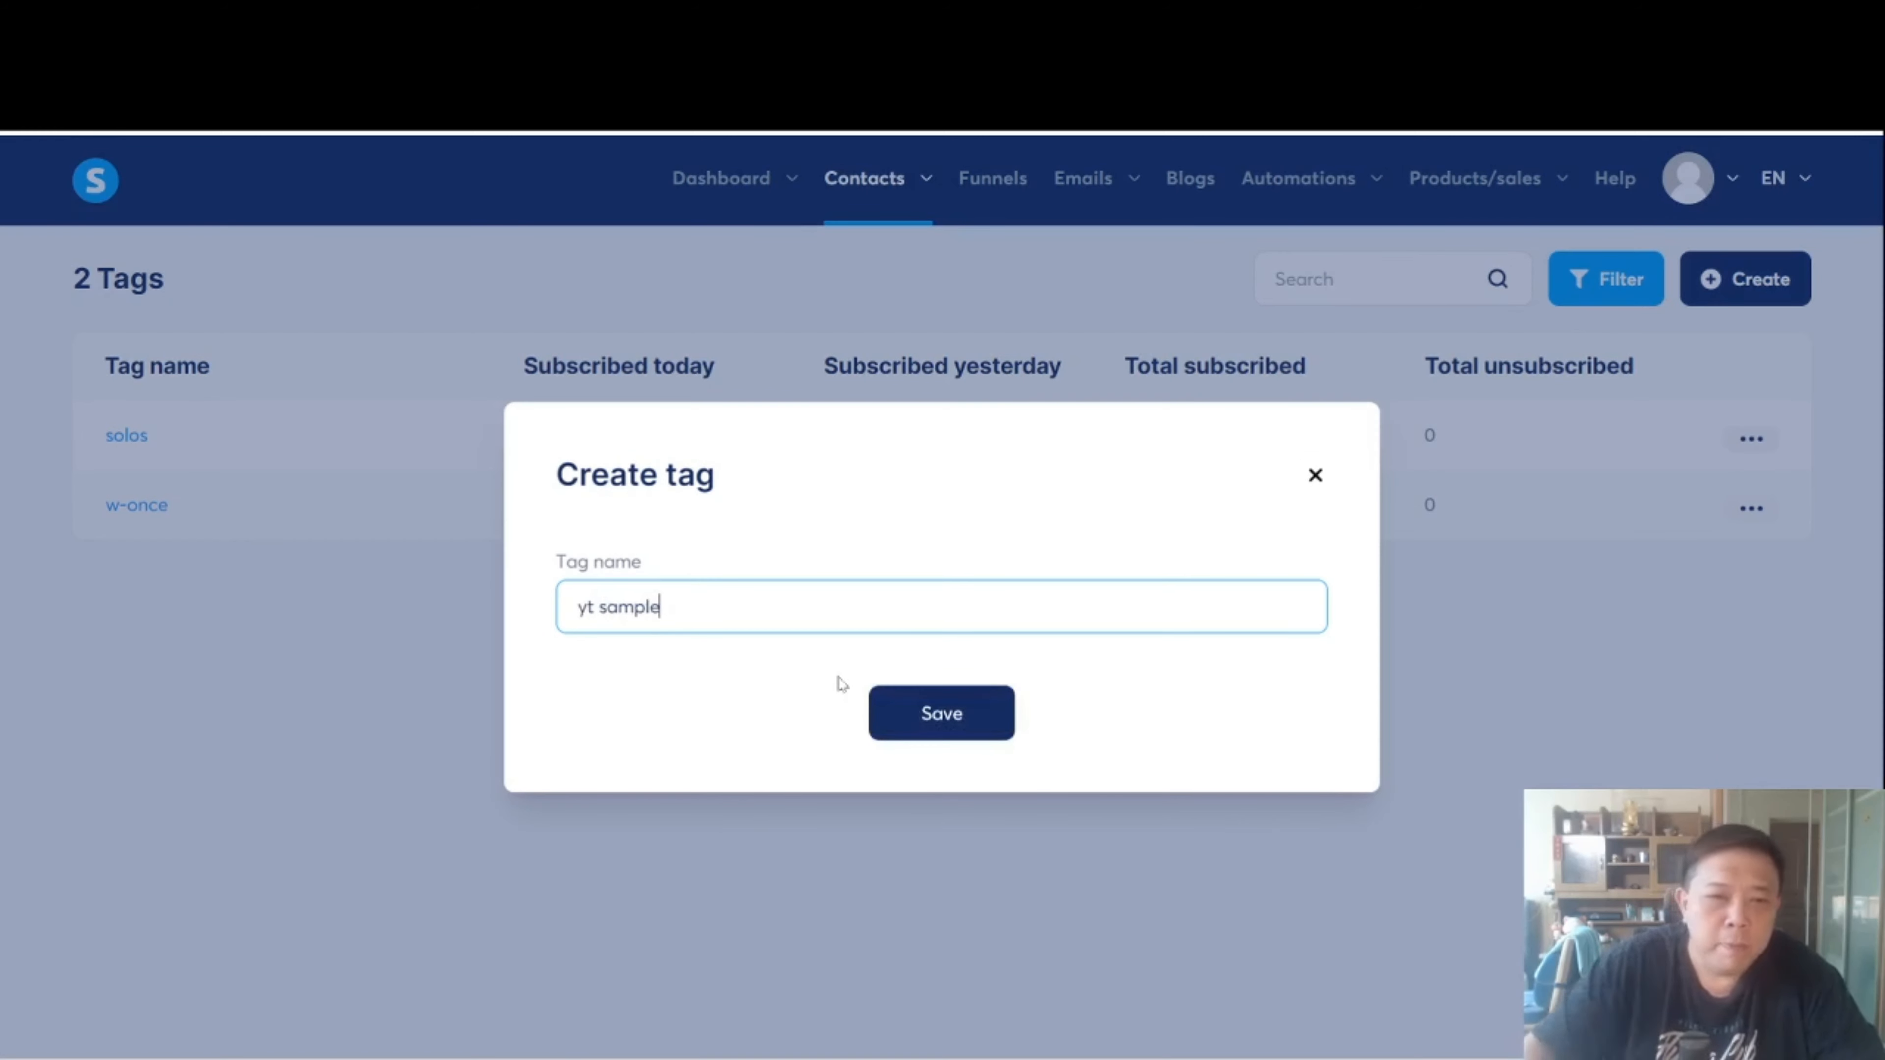
left_click(940, 711)
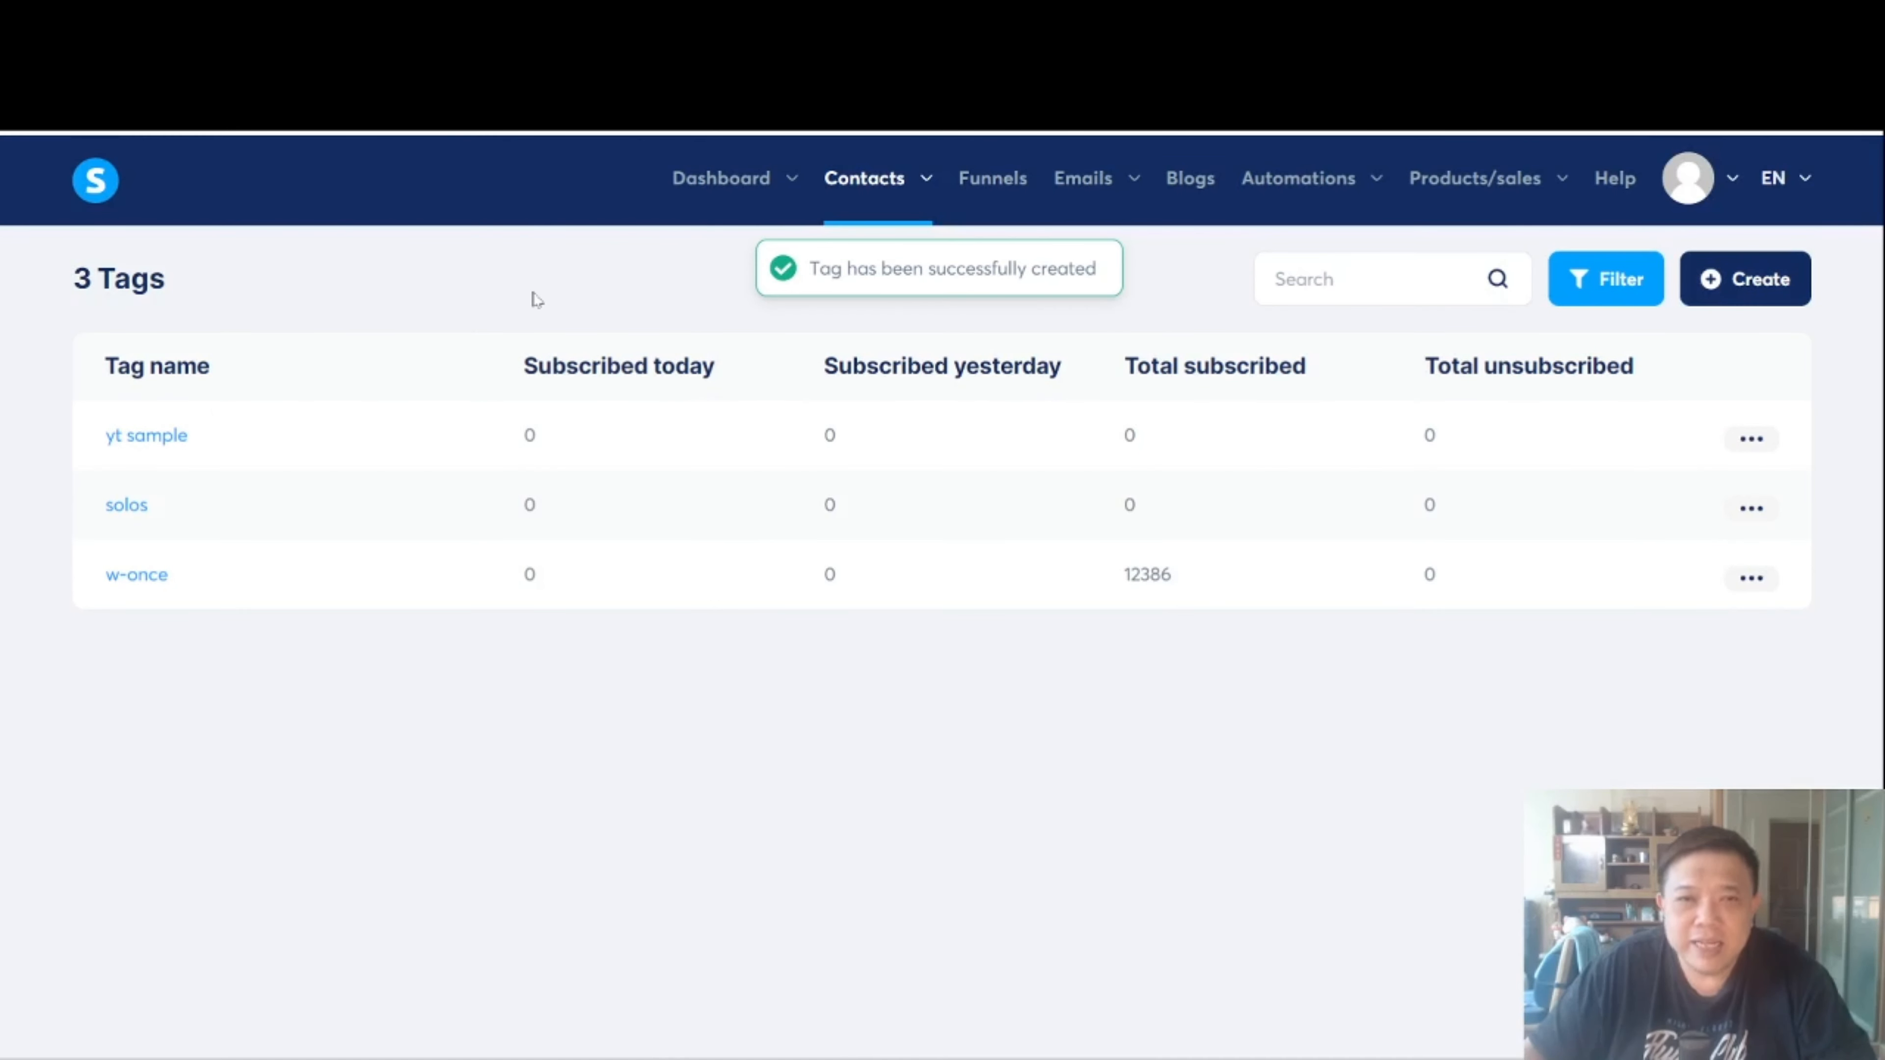
Start creating a new funnel and name it "yt sample", keeping the bundleofcareonline.systeme.io domain
left_click(995, 185)
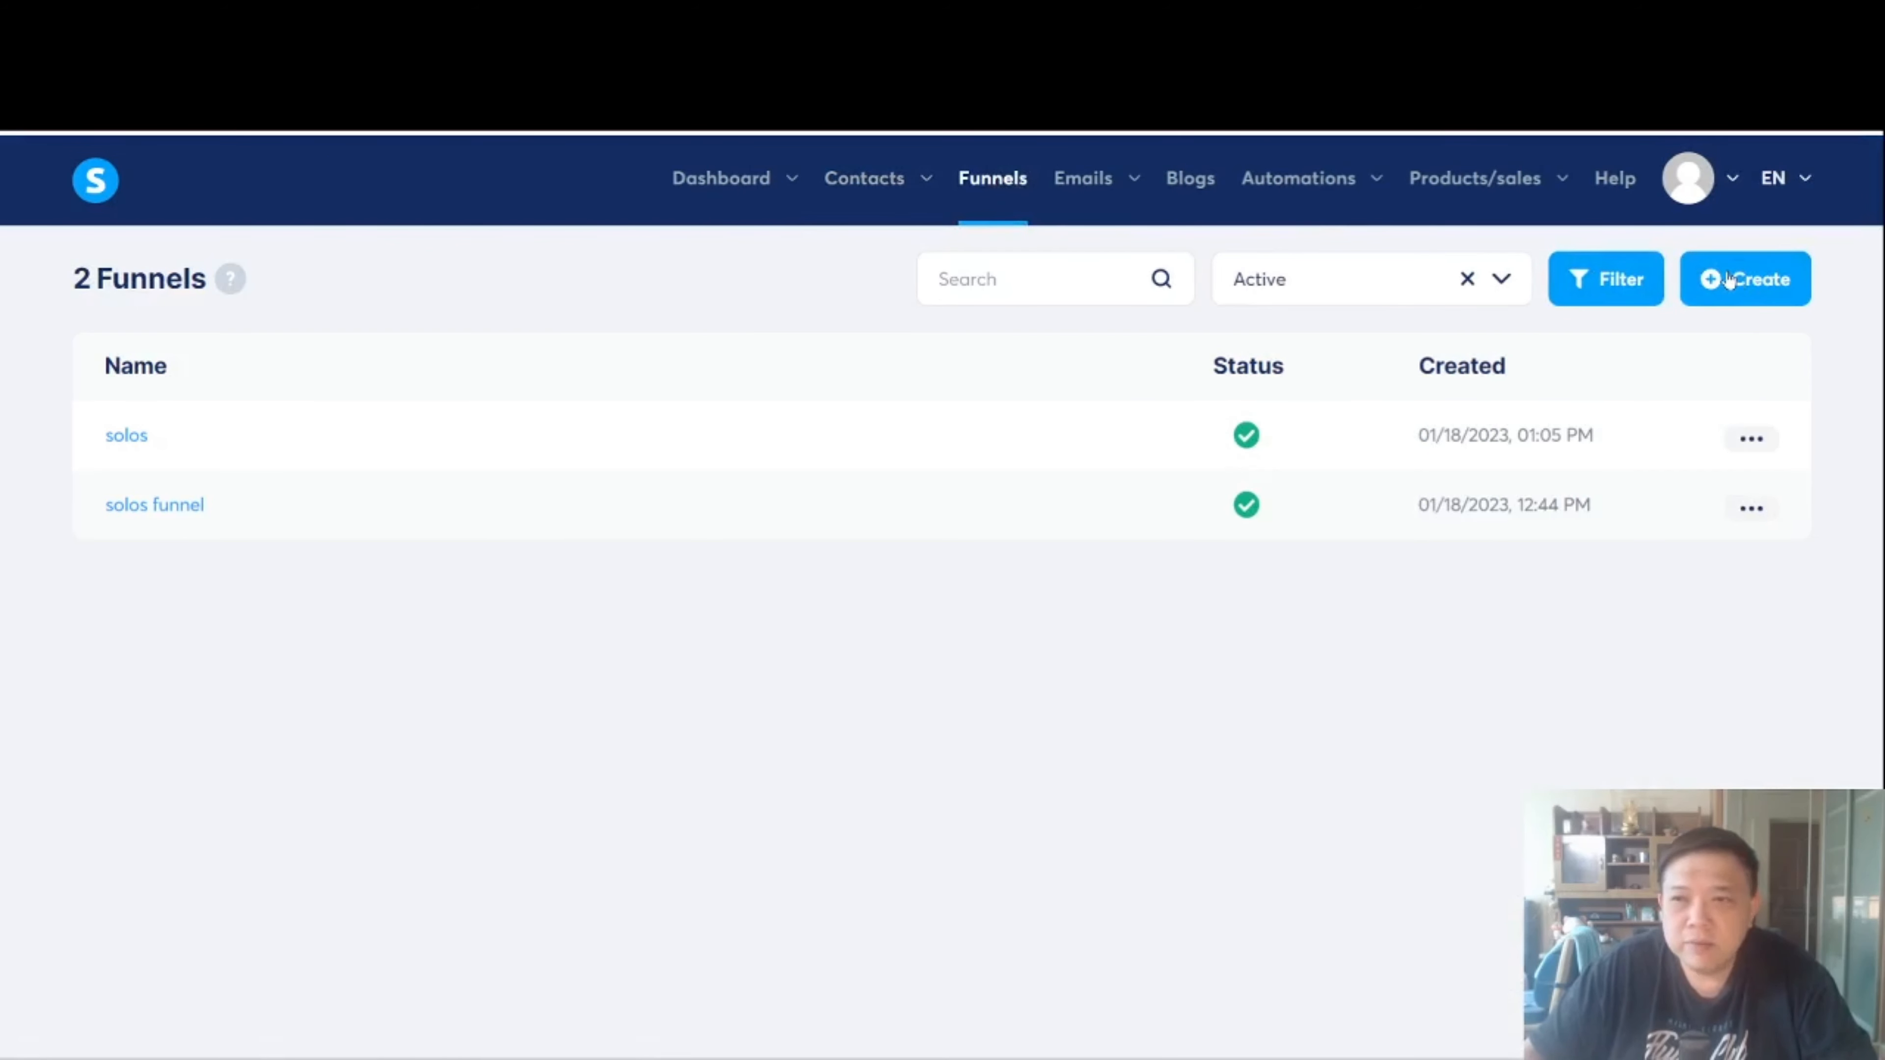
left_click(1730, 281)
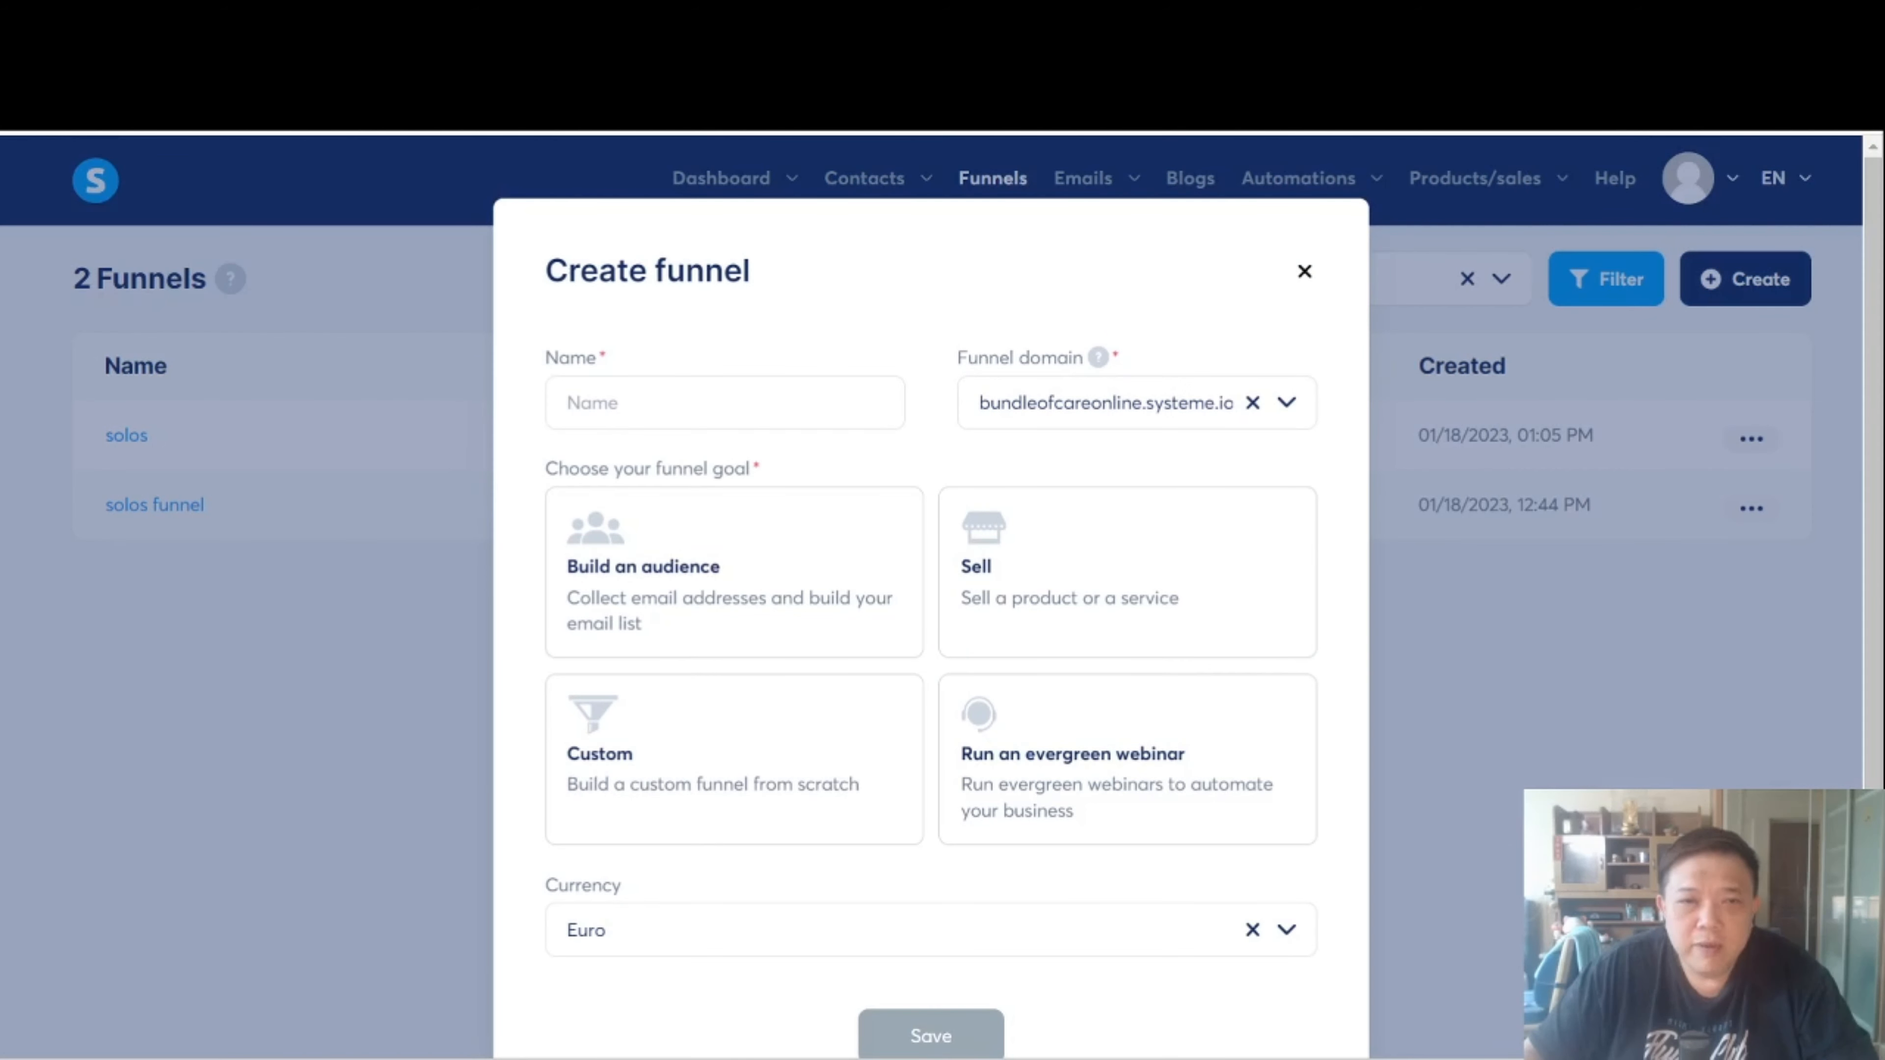
left_click(600, 403)
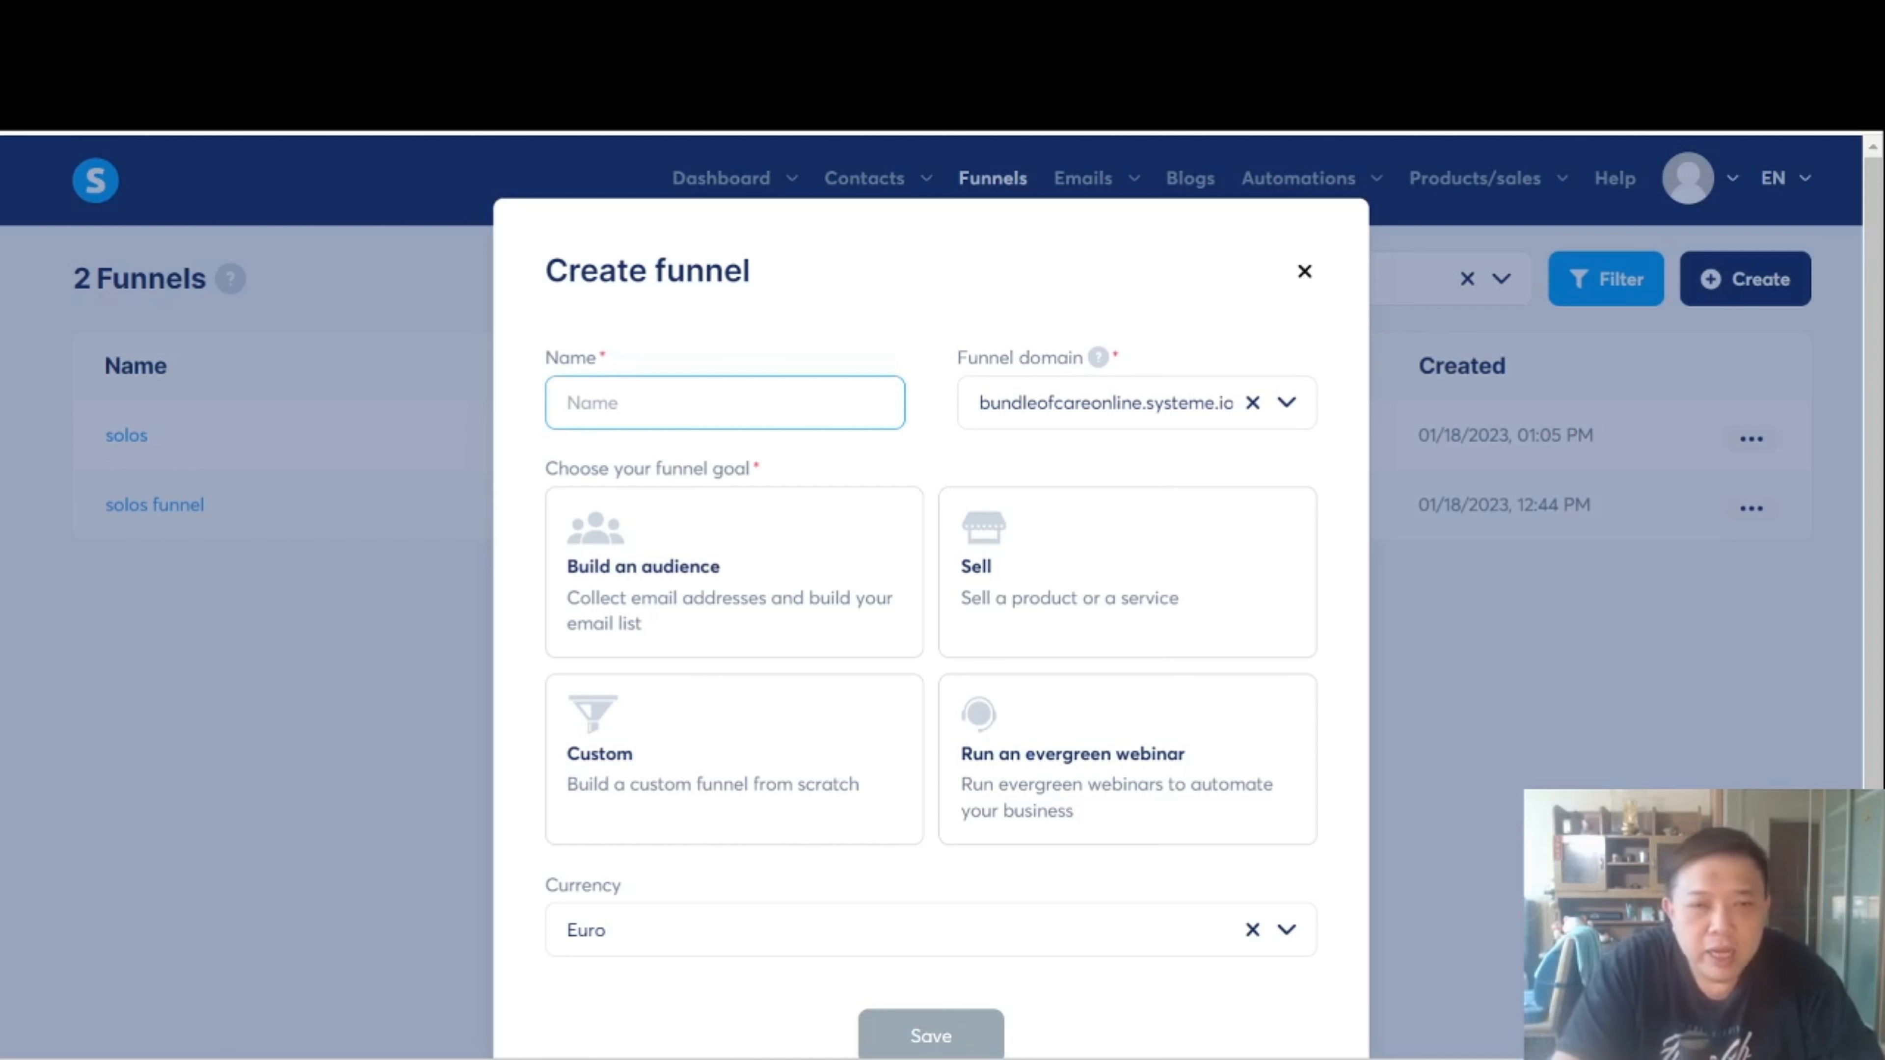
type("yt s")
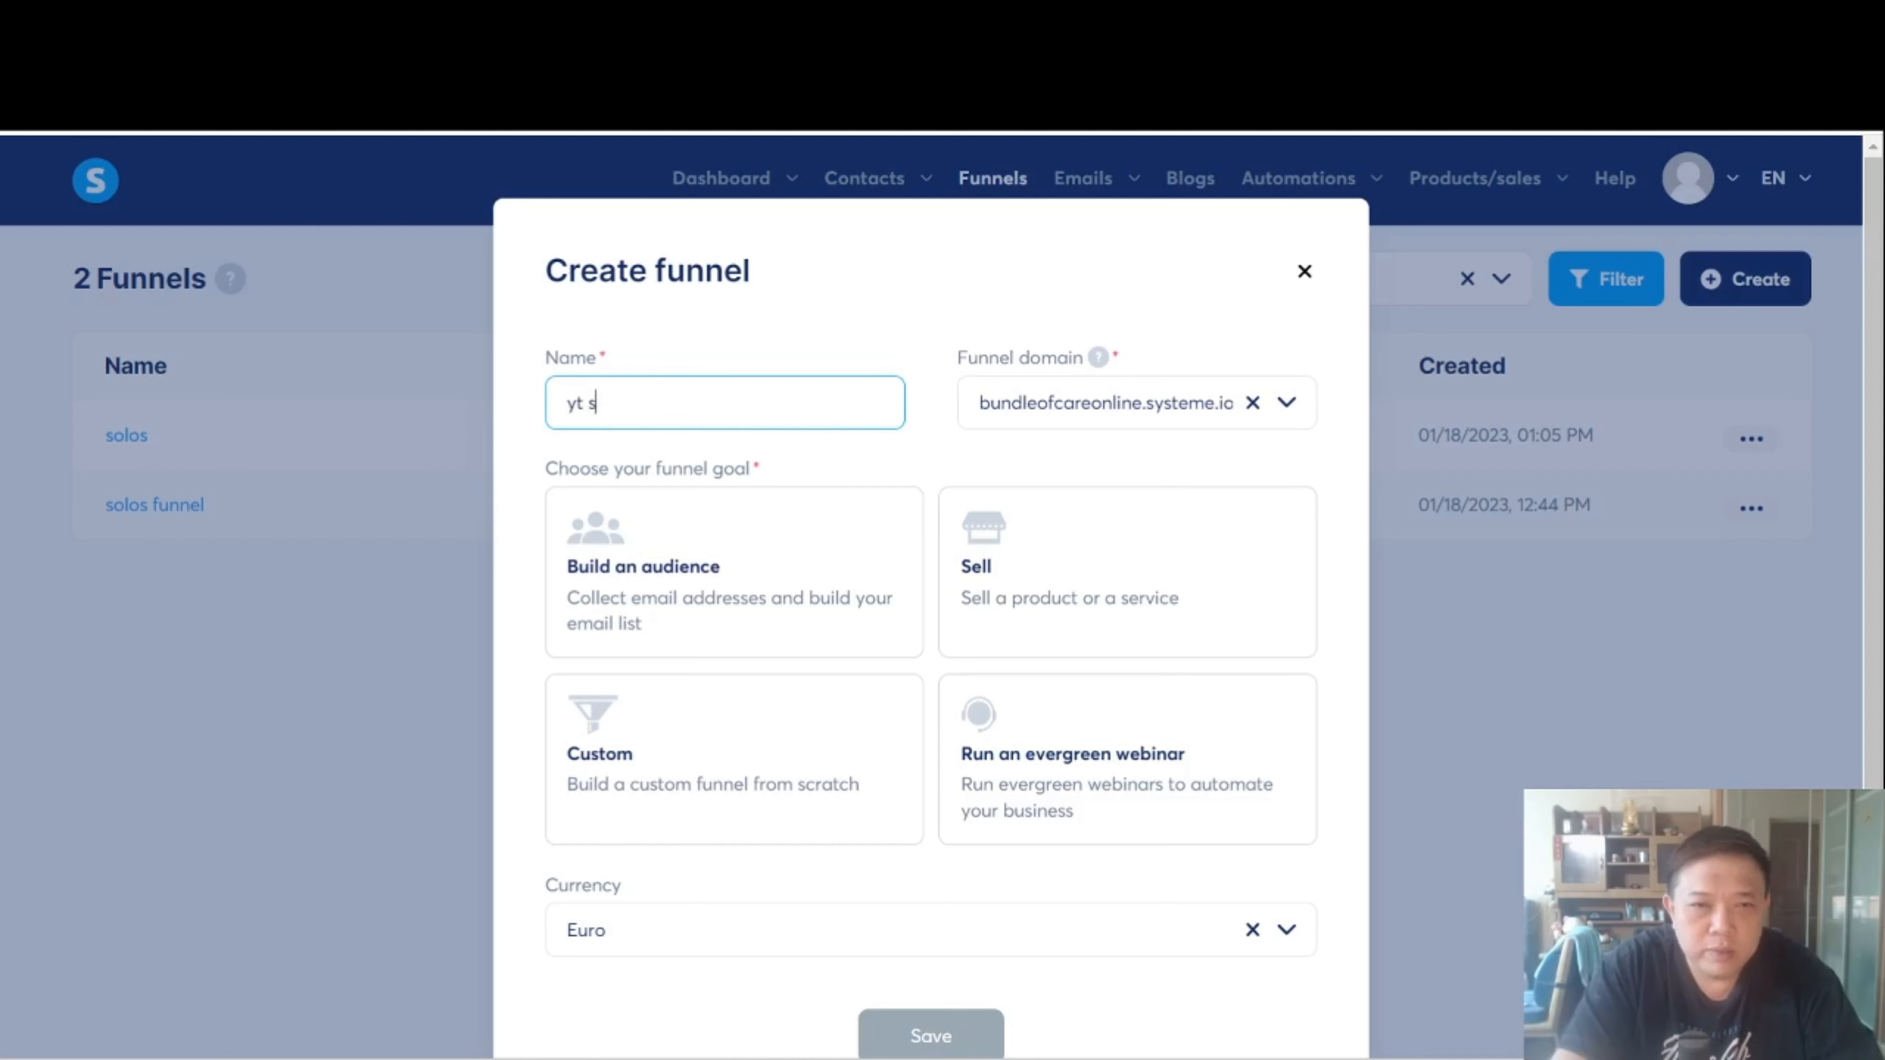
type("ample")
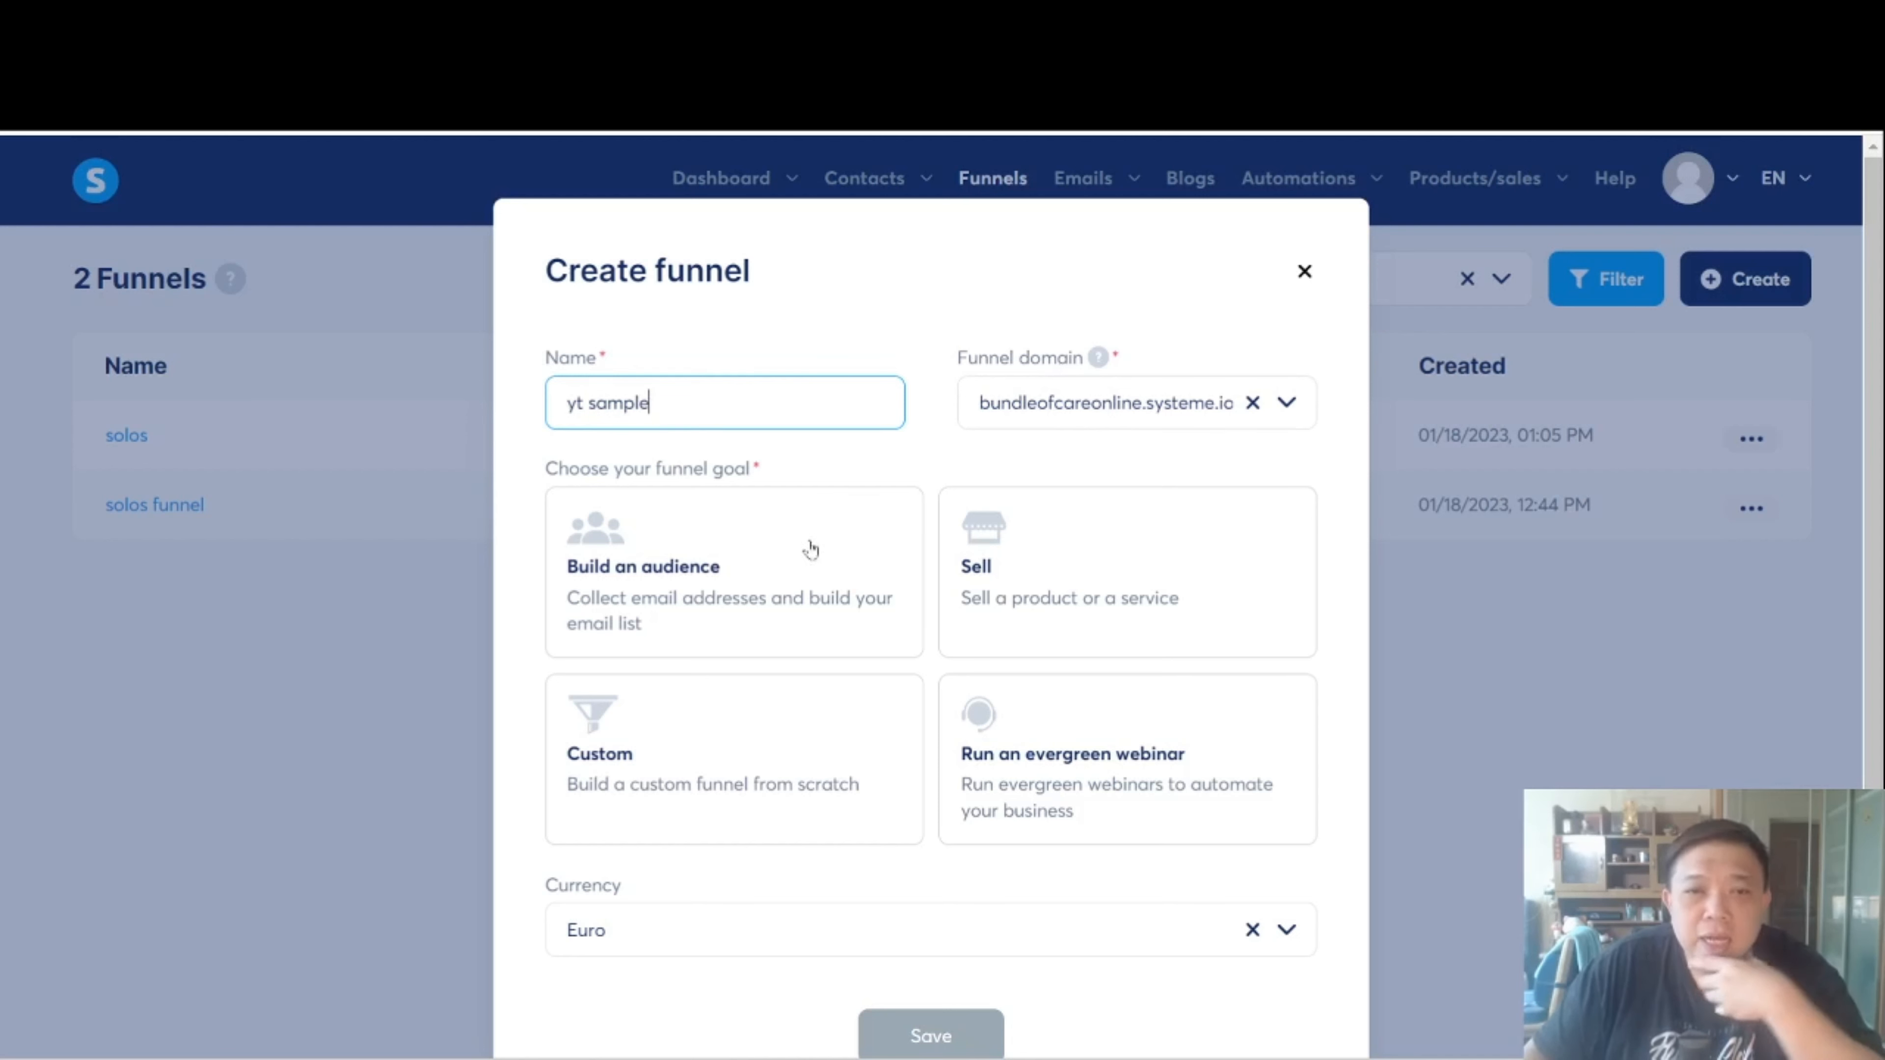
Set the funnel's goal to Build an audience, choose a different currency from the available currencies, and save the funnel
left_click(787, 565)
scroll(859, 556, "down", 2)
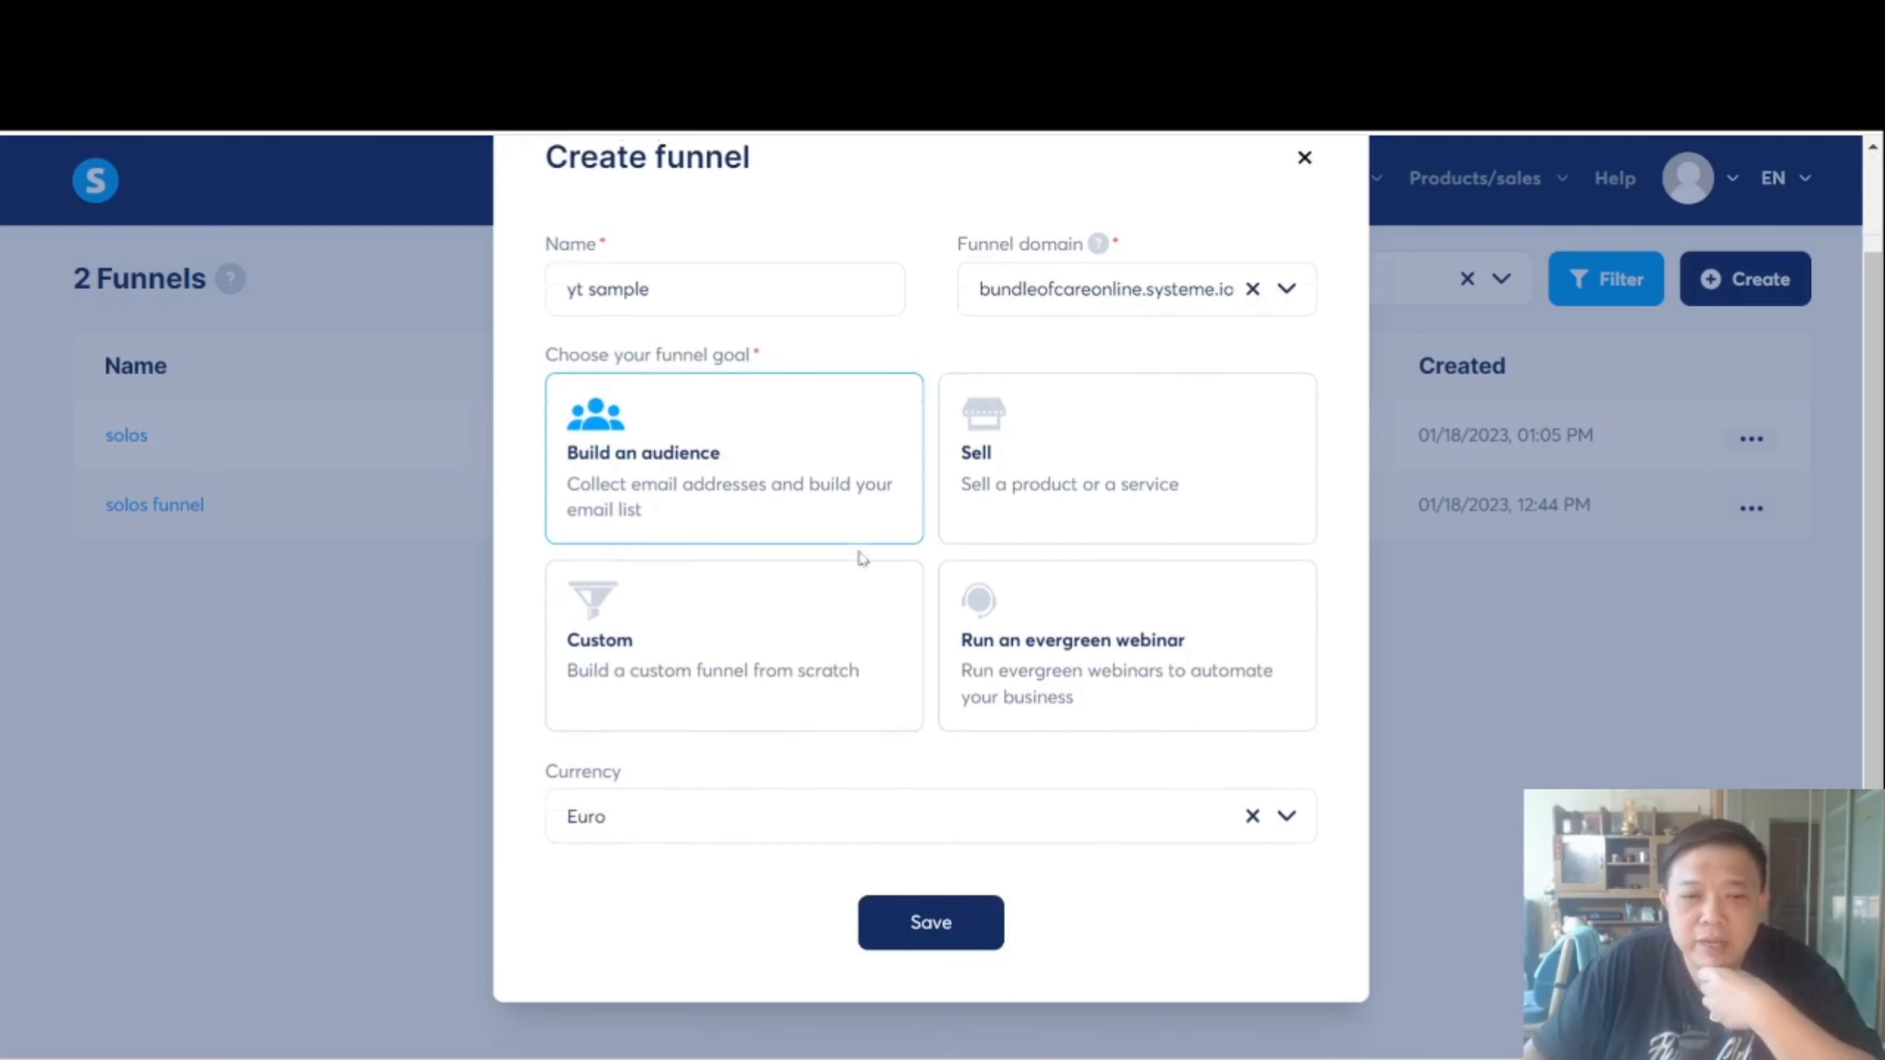
left_click(1052, 810)
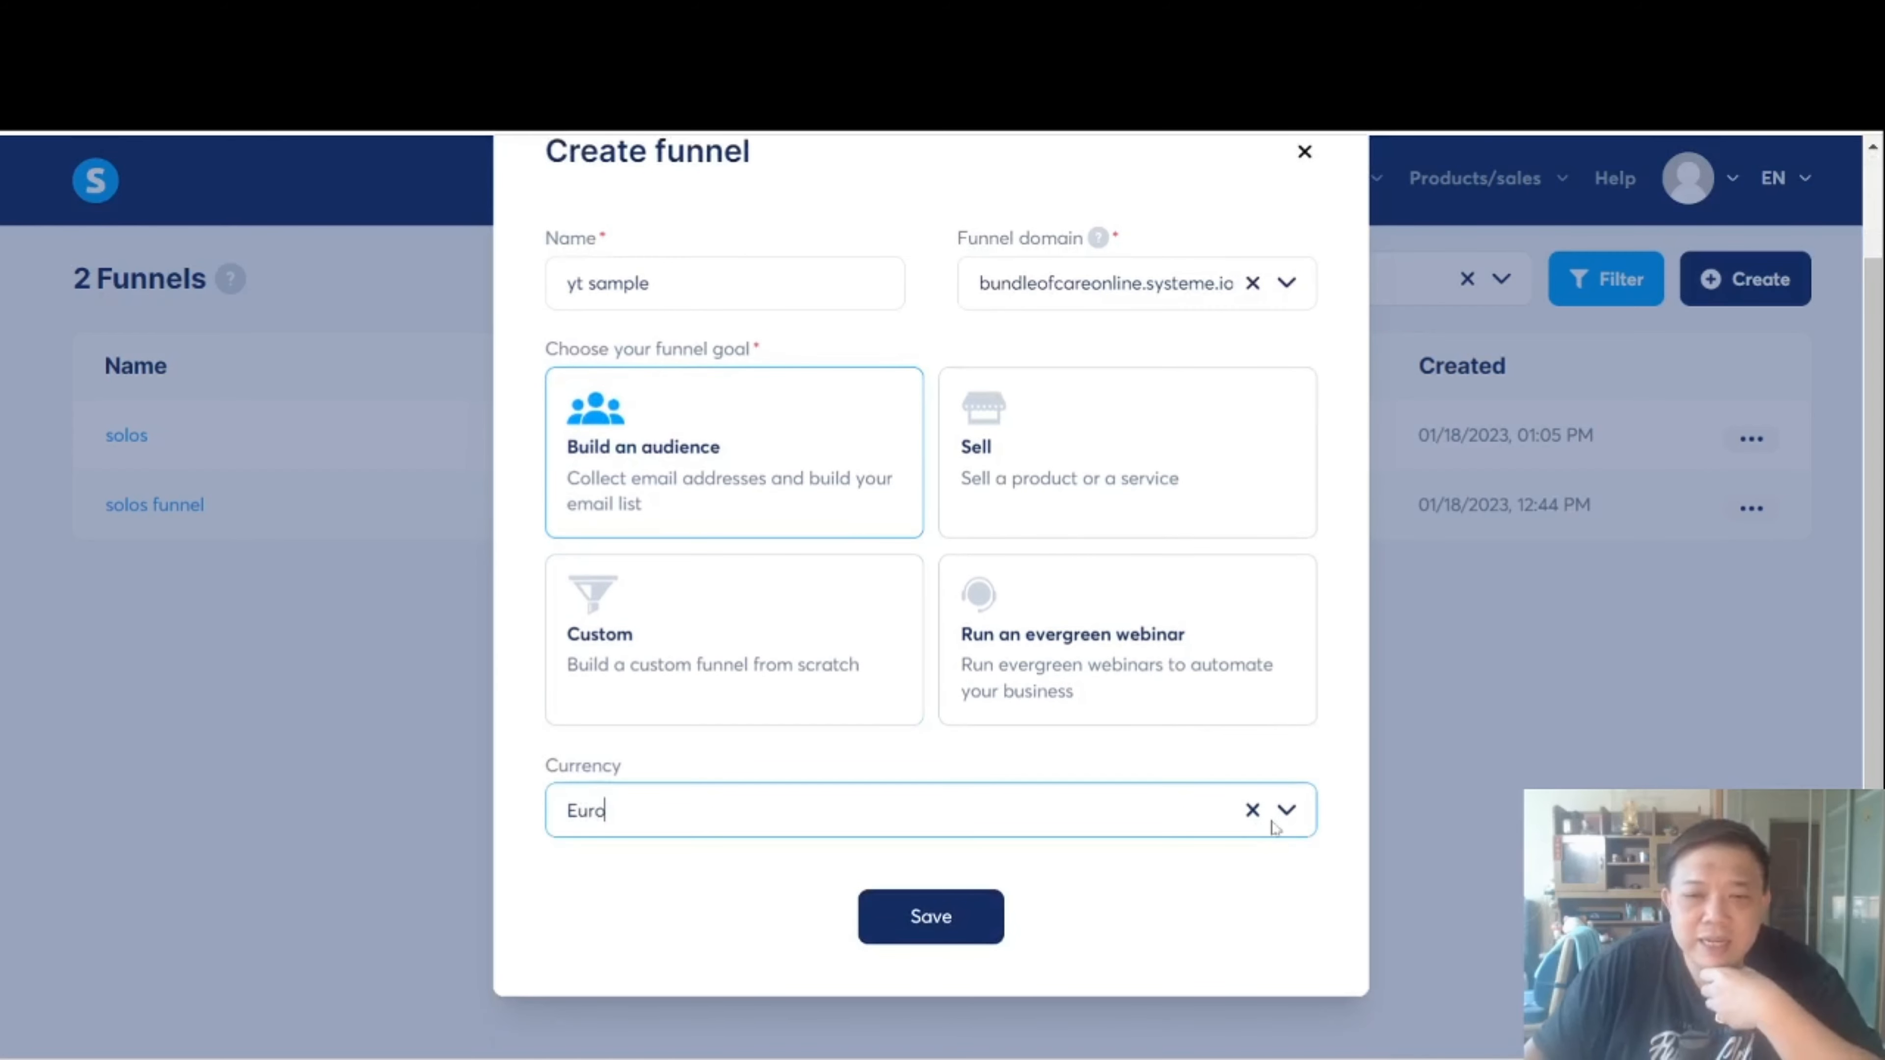
left_click(1286, 817)
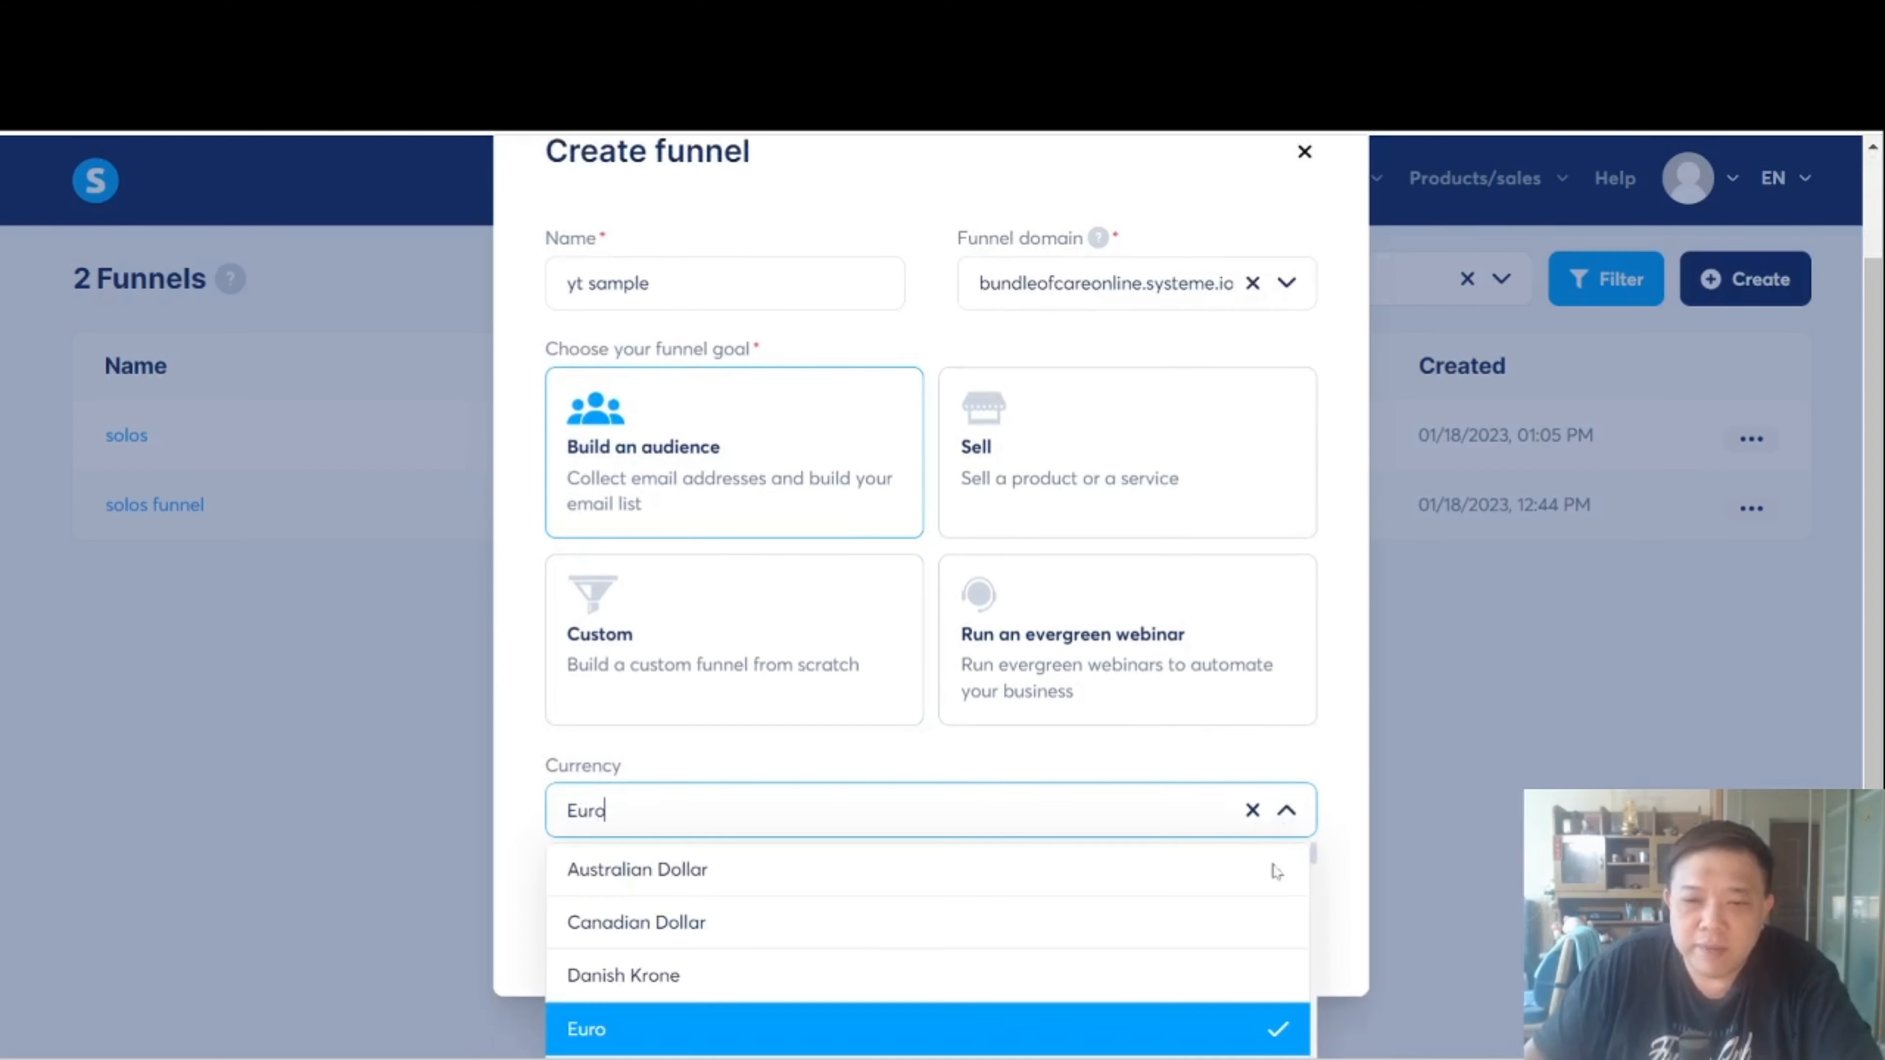
scroll(924, 914, "down", 8)
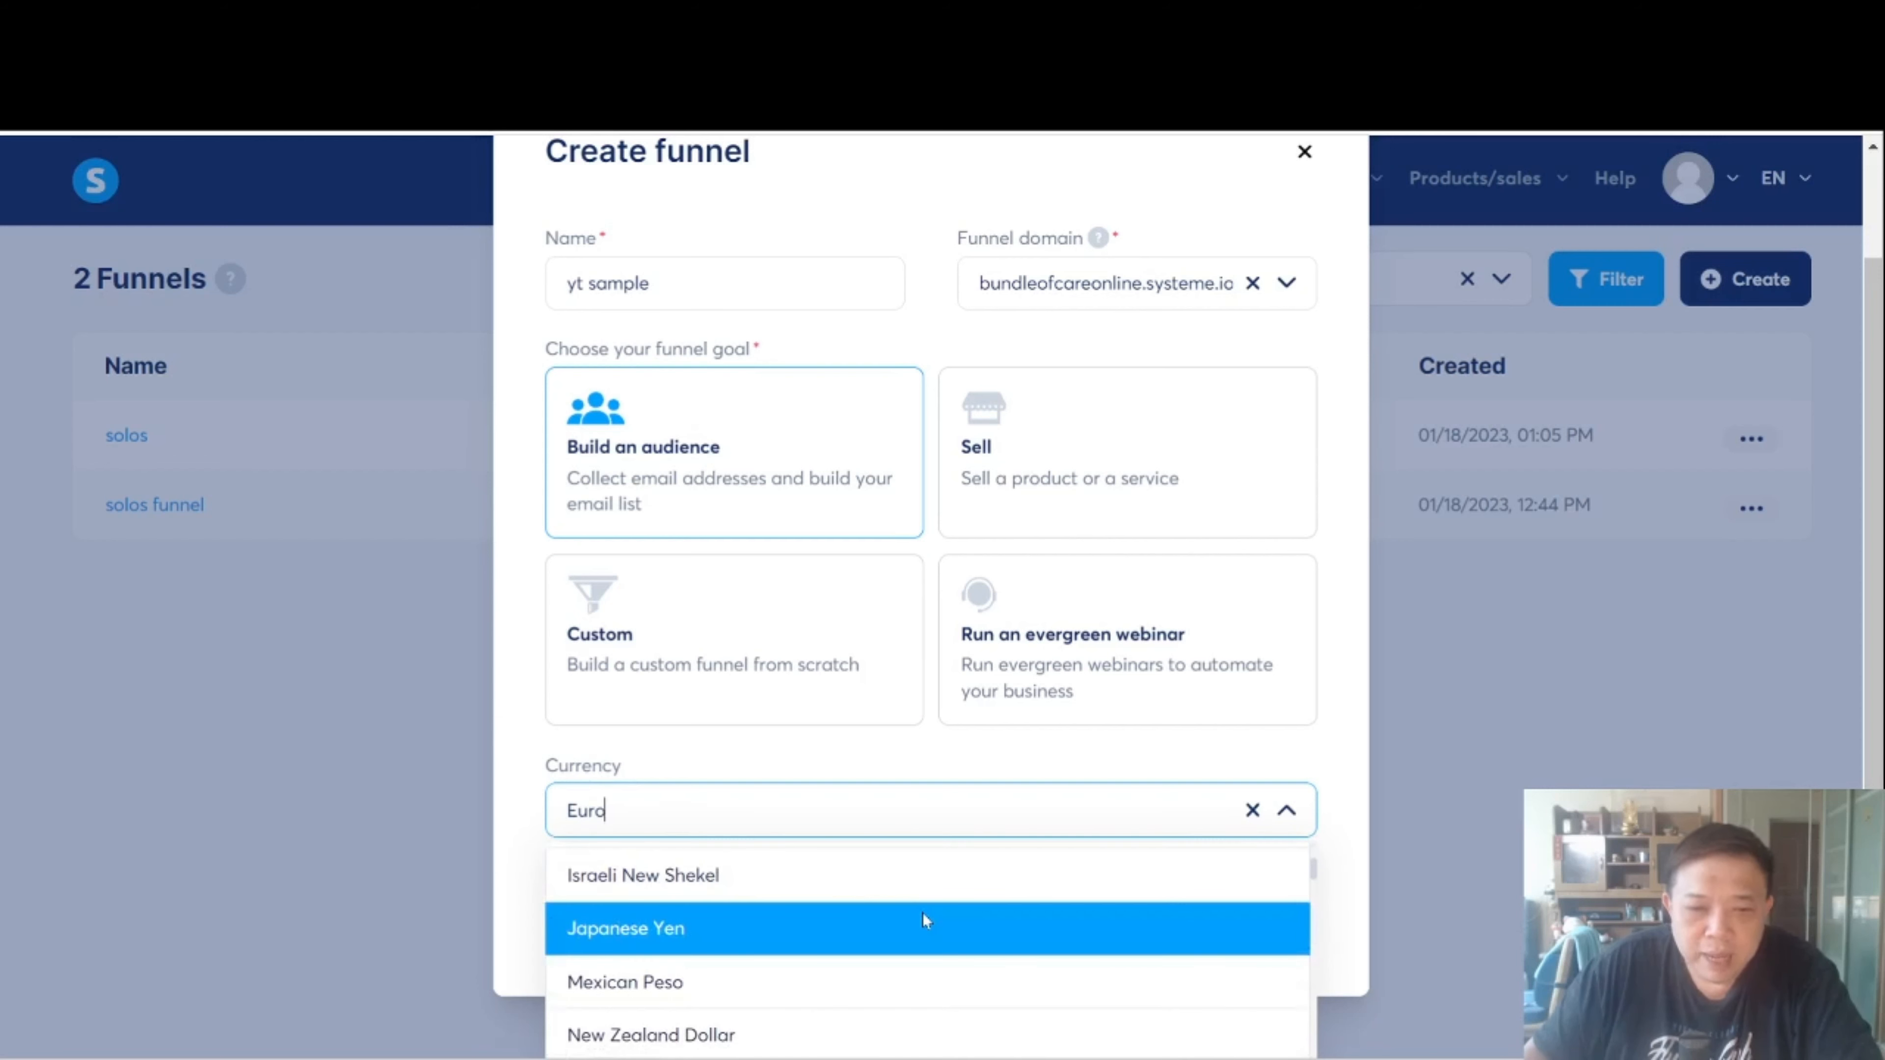
scroll(922, 914, "down", 4)
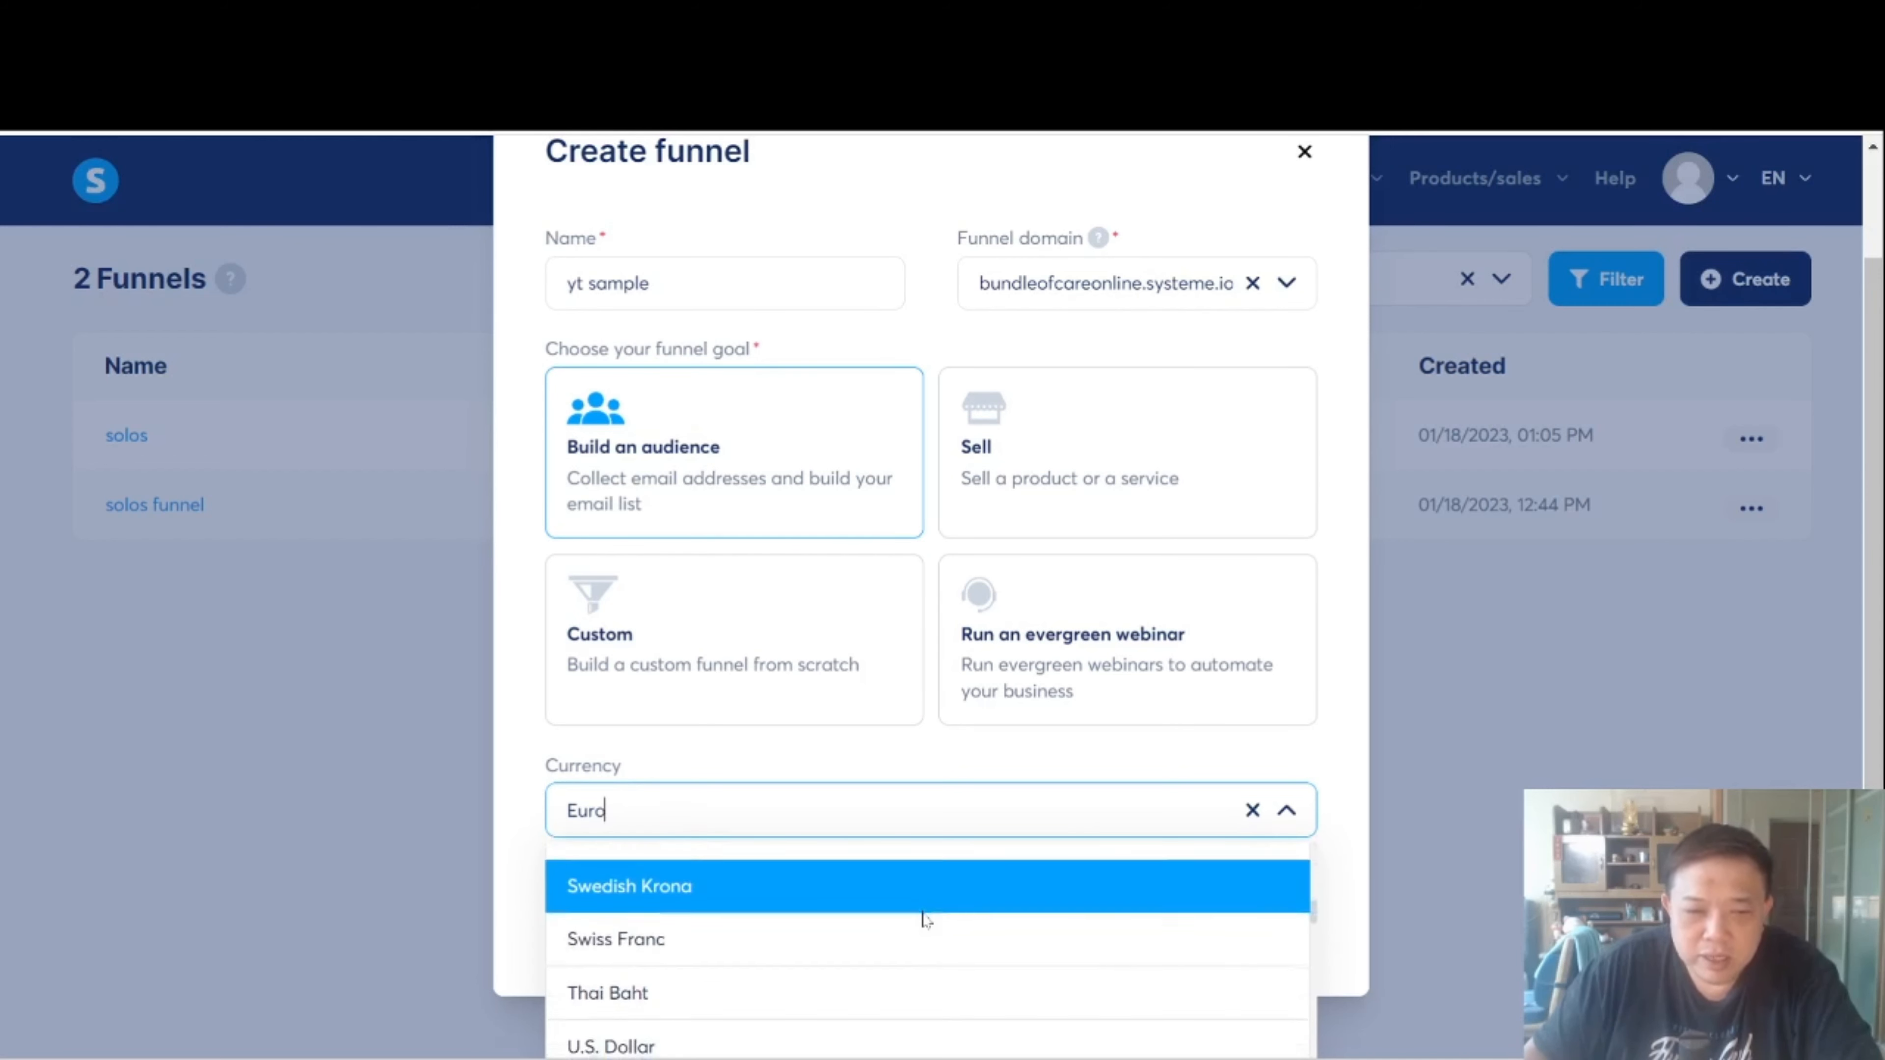
left_click(923, 918)
left_click(926, 917)
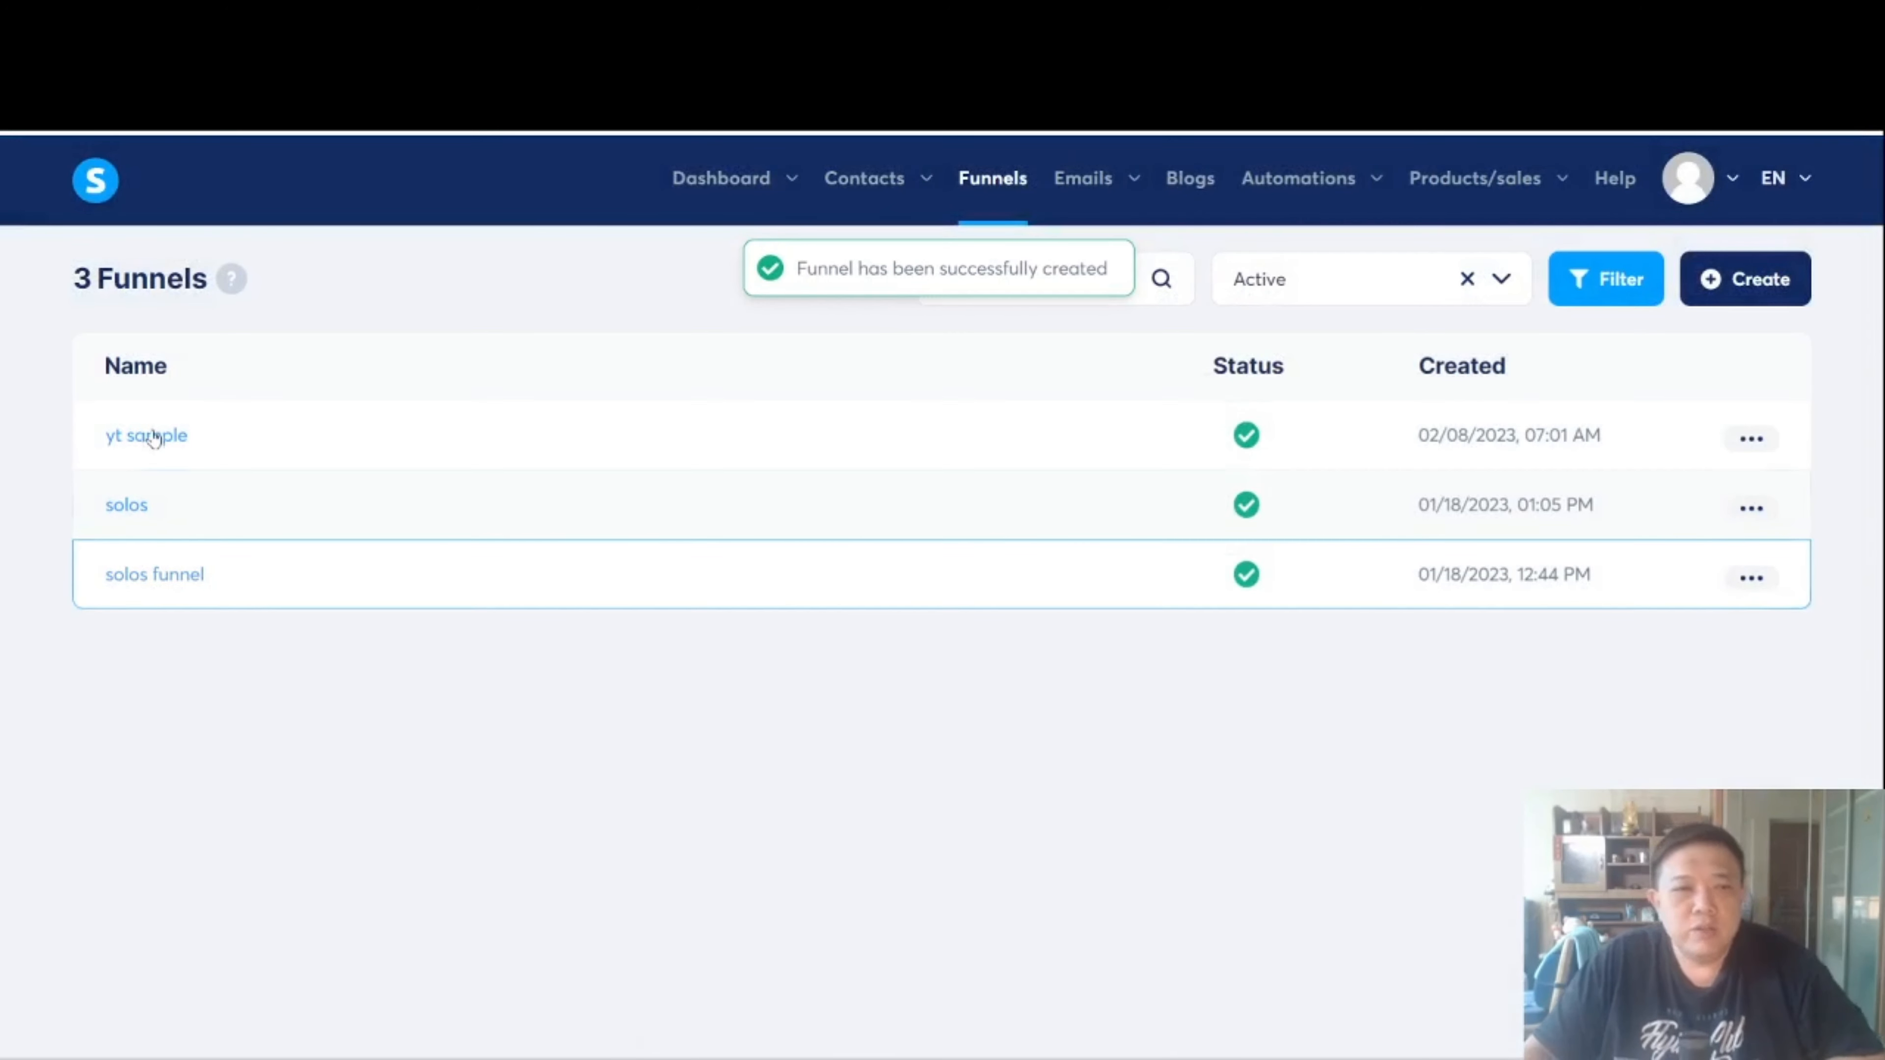
Open the "yt sample" funnel and look through the squeeze page templates down to the end of the list
left_click(180, 438)
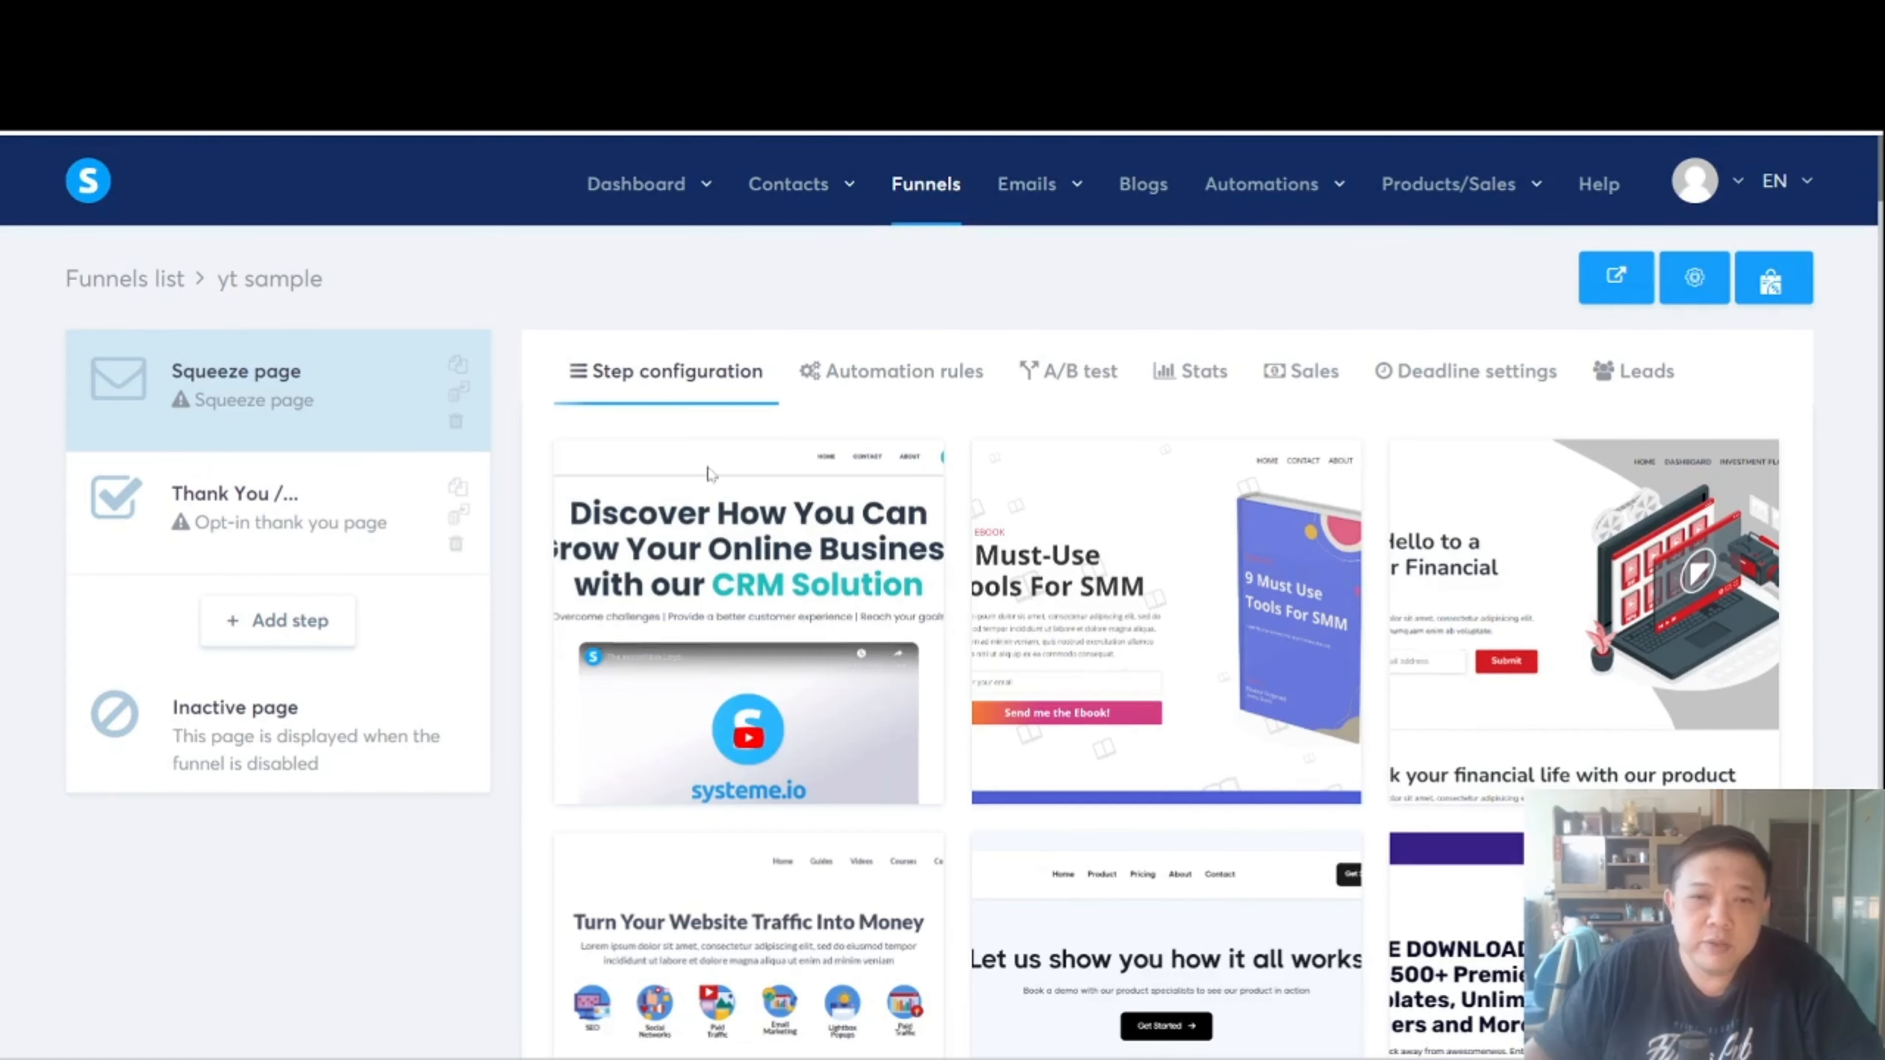
scroll(942, 476, "down", 6)
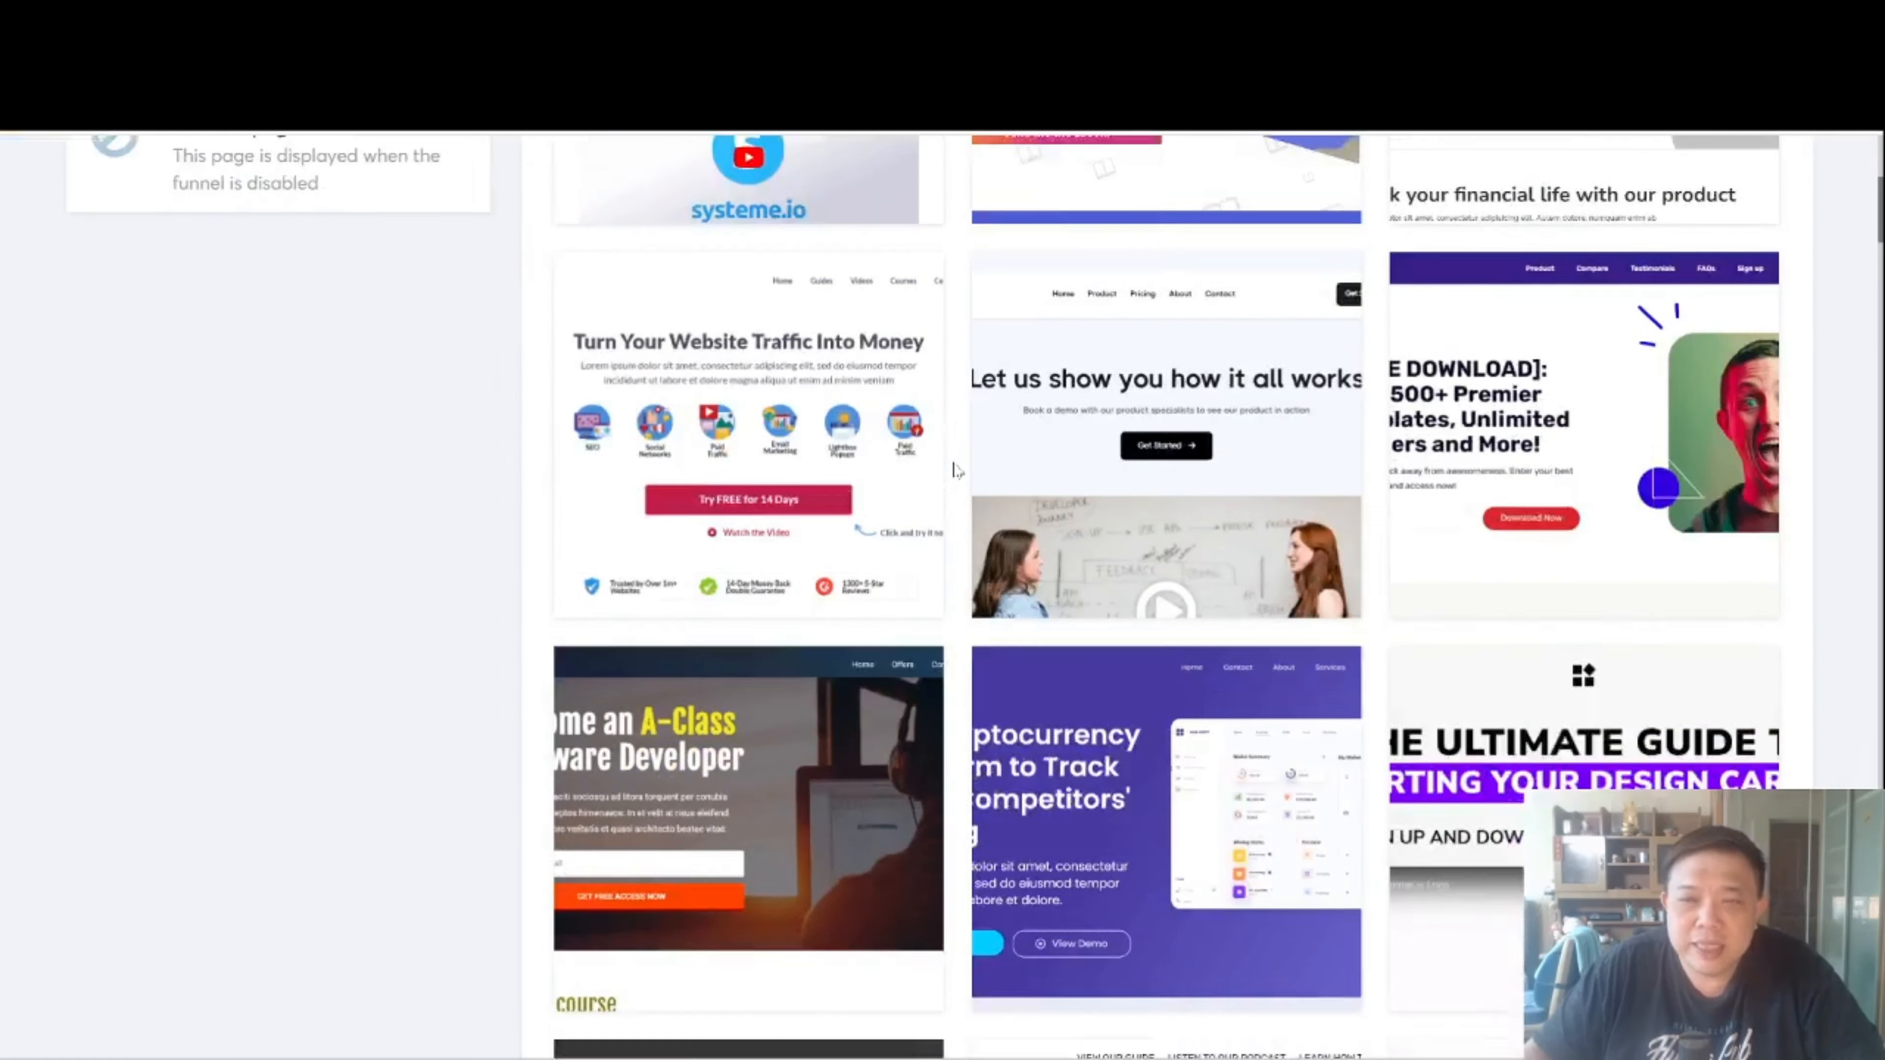
scroll(957, 469, "down", 4)
scroll(957, 469, "down", 12)
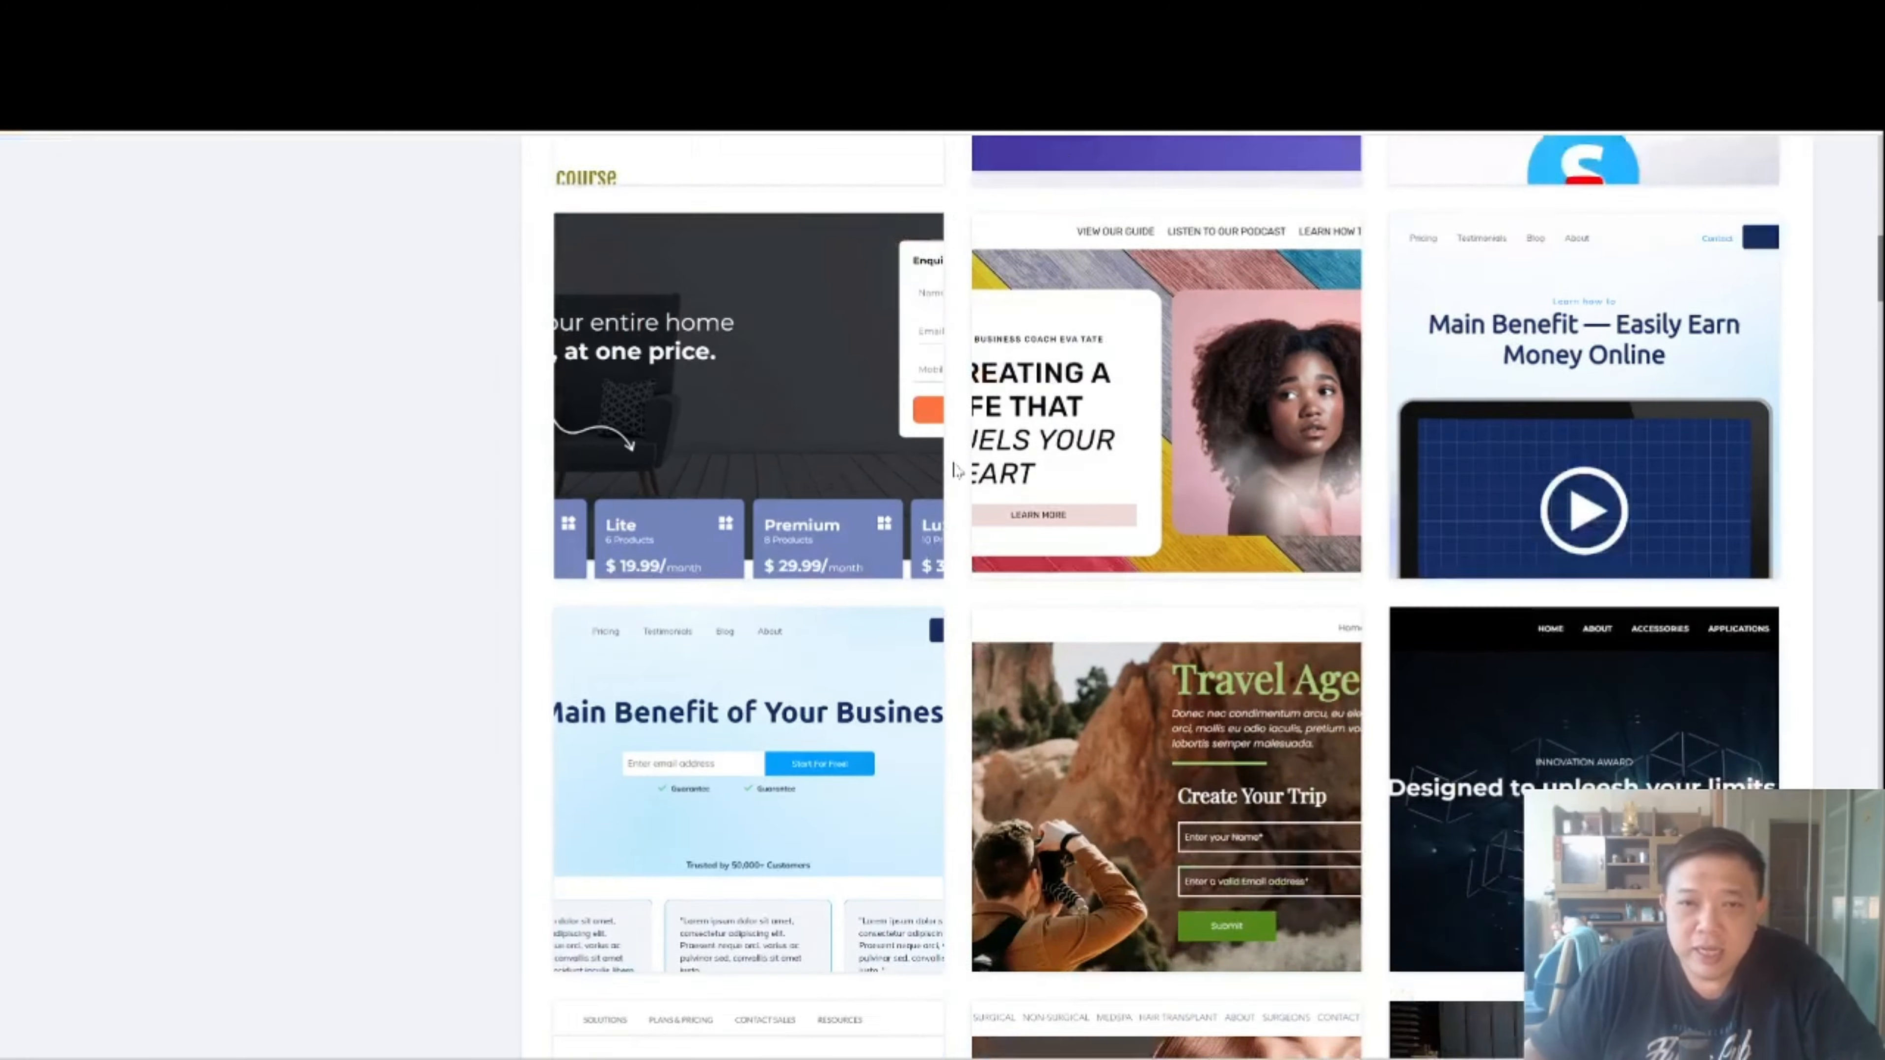
scroll(957, 469, "down", 11)
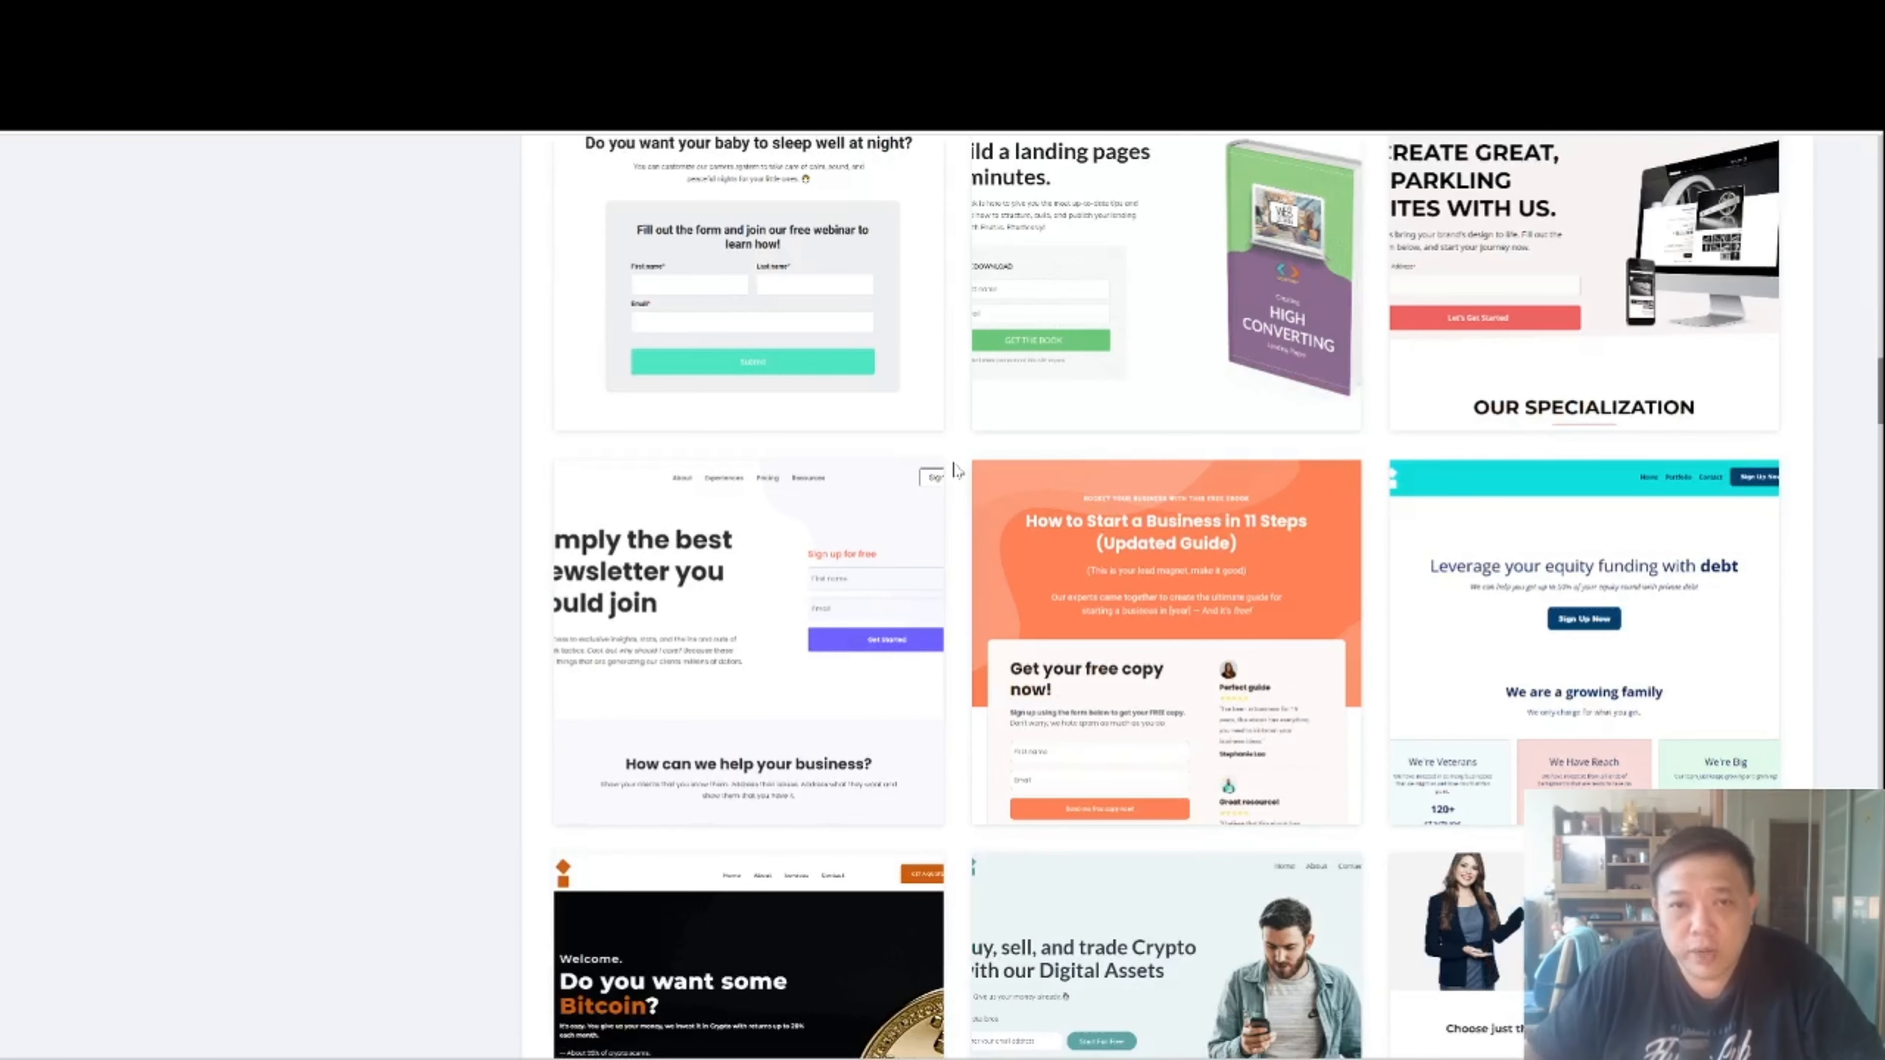
scroll(960, 462, "up", 2)
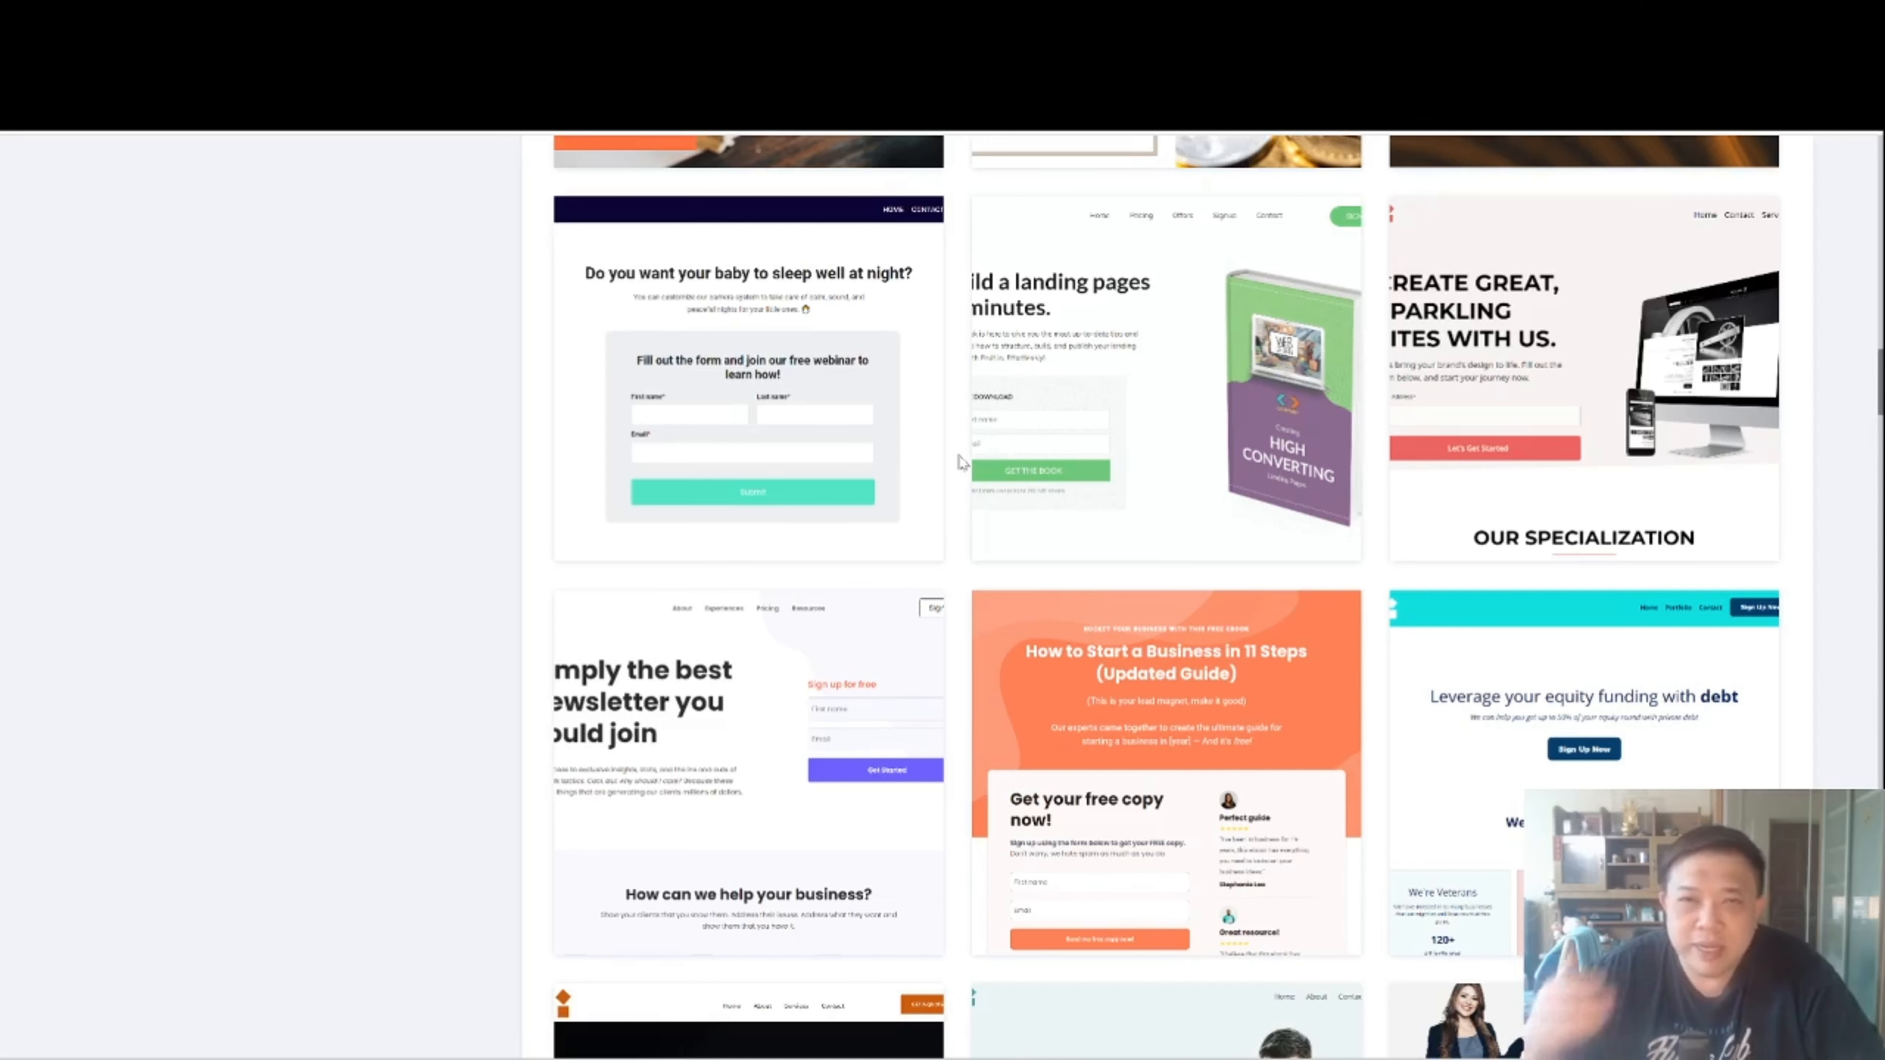
scroll(963, 462, "down", 1)
scroll(963, 462, "down", 8)
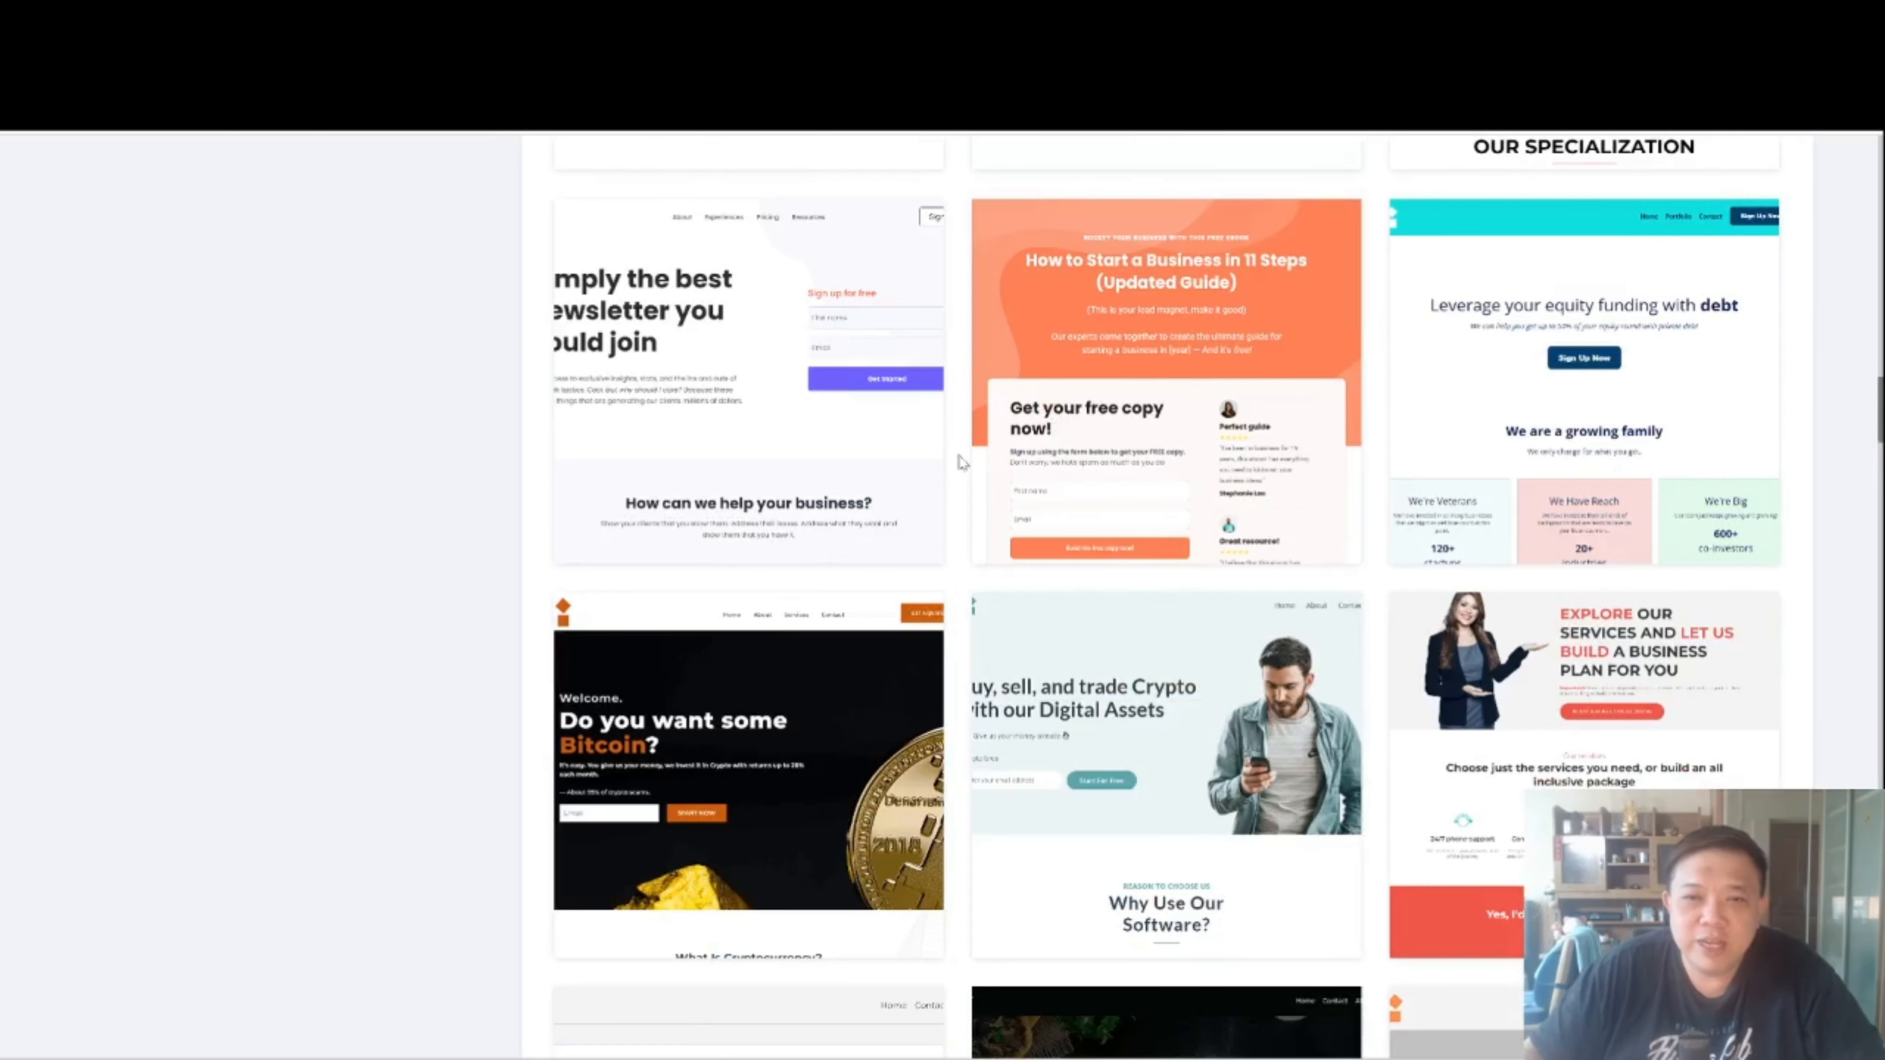
scroll(963, 462, "up", 4)
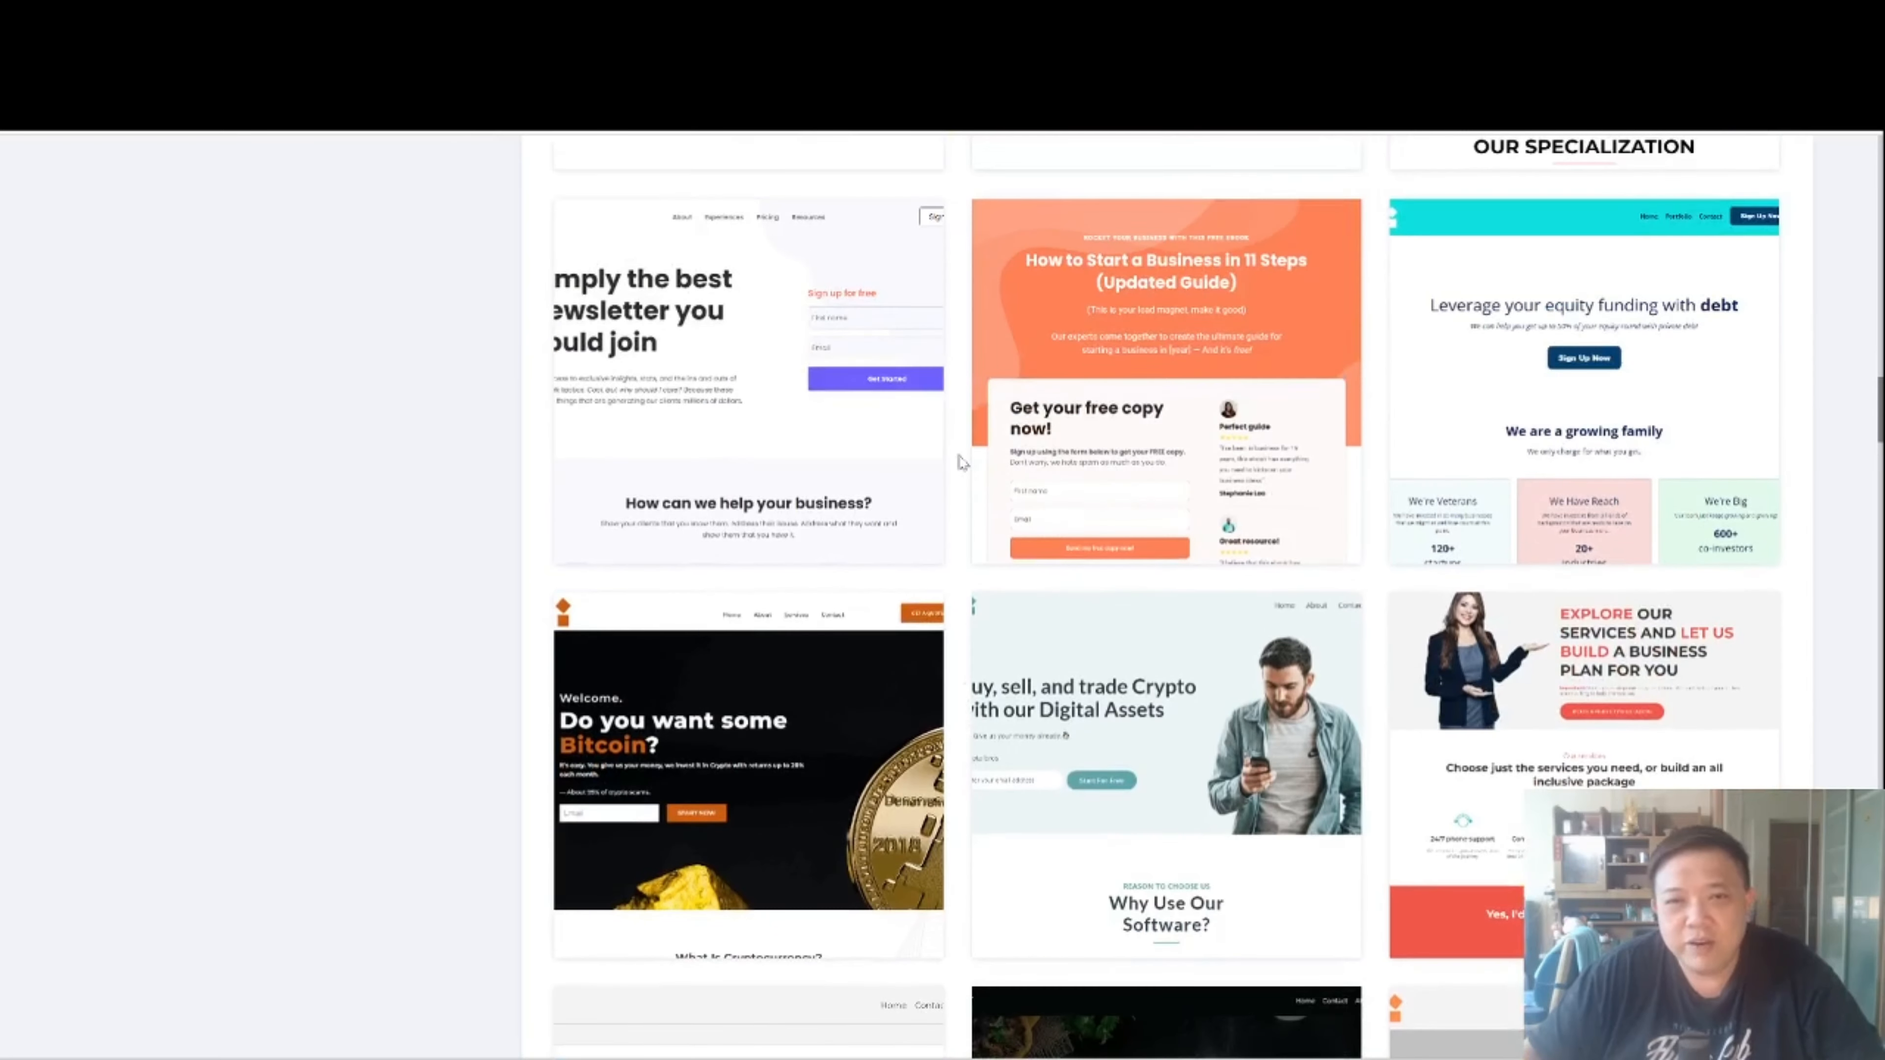
scroll(963, 462, "up", 8)
scroll(962, 462, "down", 8)
scroll(963, 462, "down", 20)
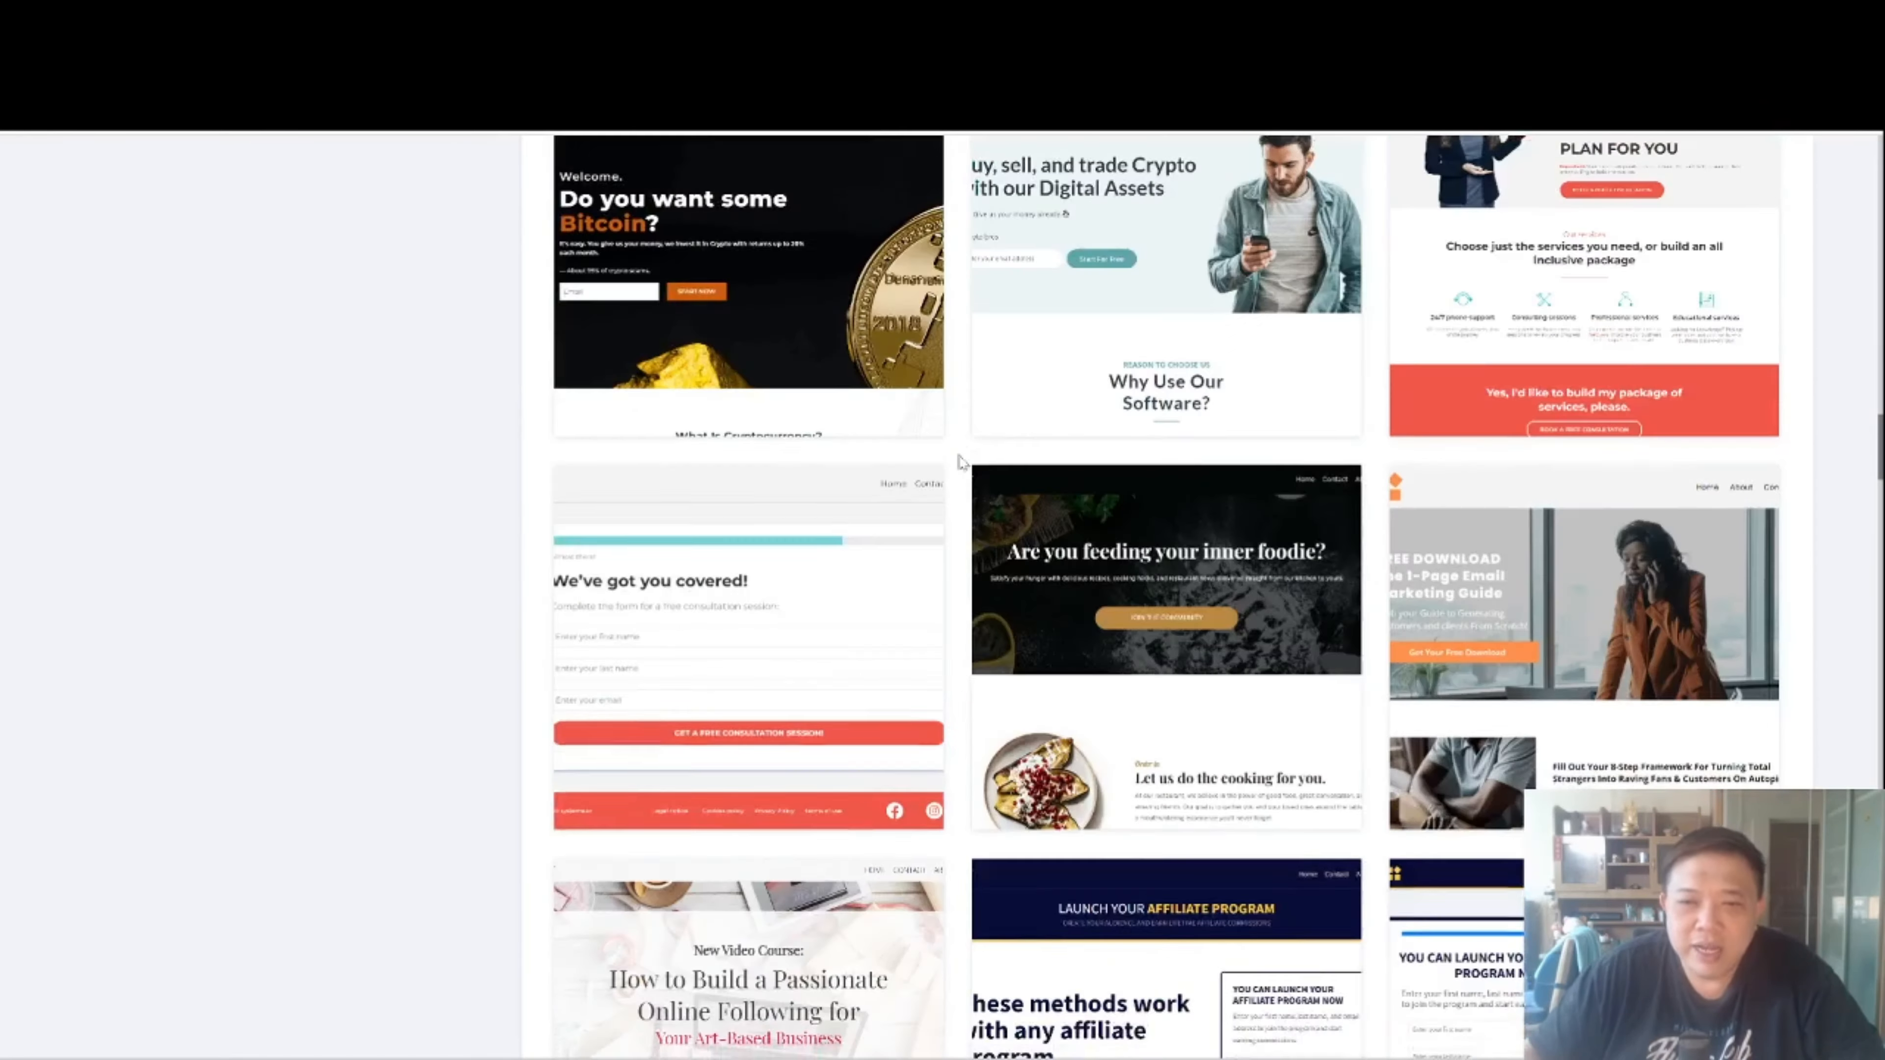
scroll(963, 462, "down", 16)
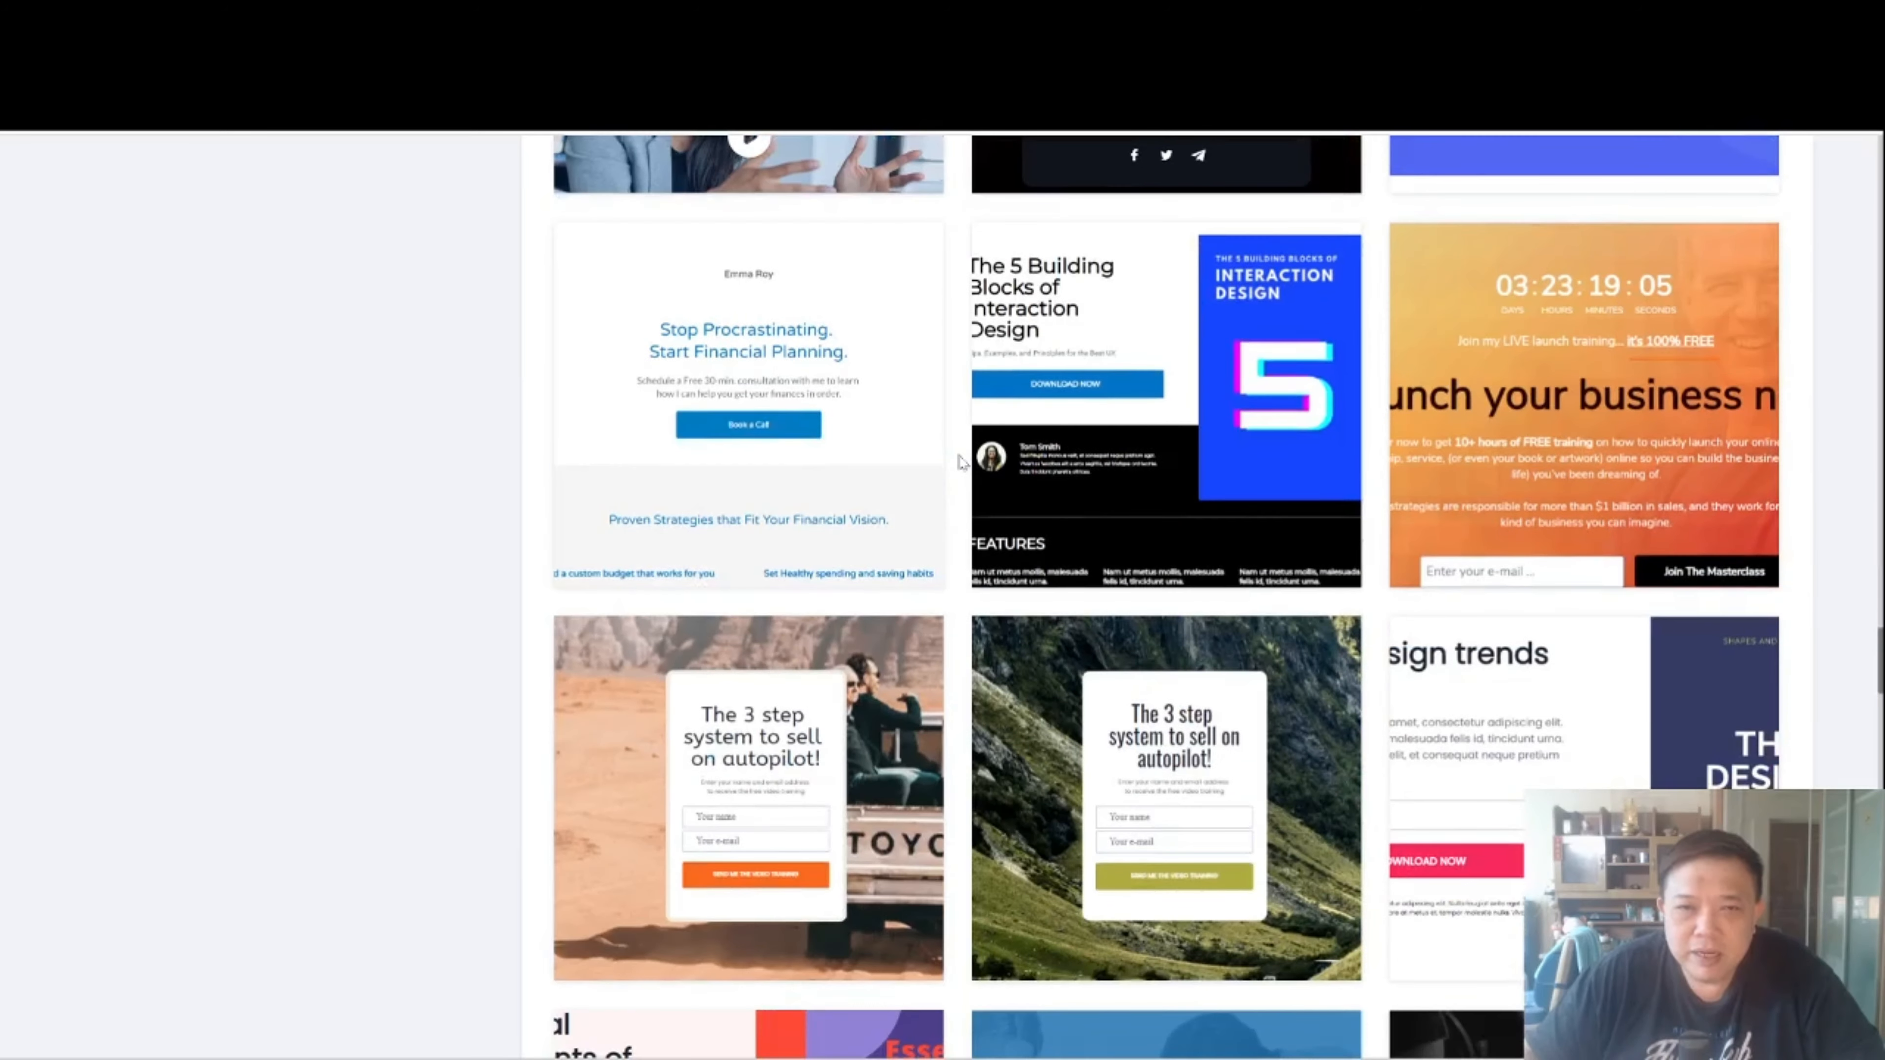
scroll(963, 462, "down", 20)
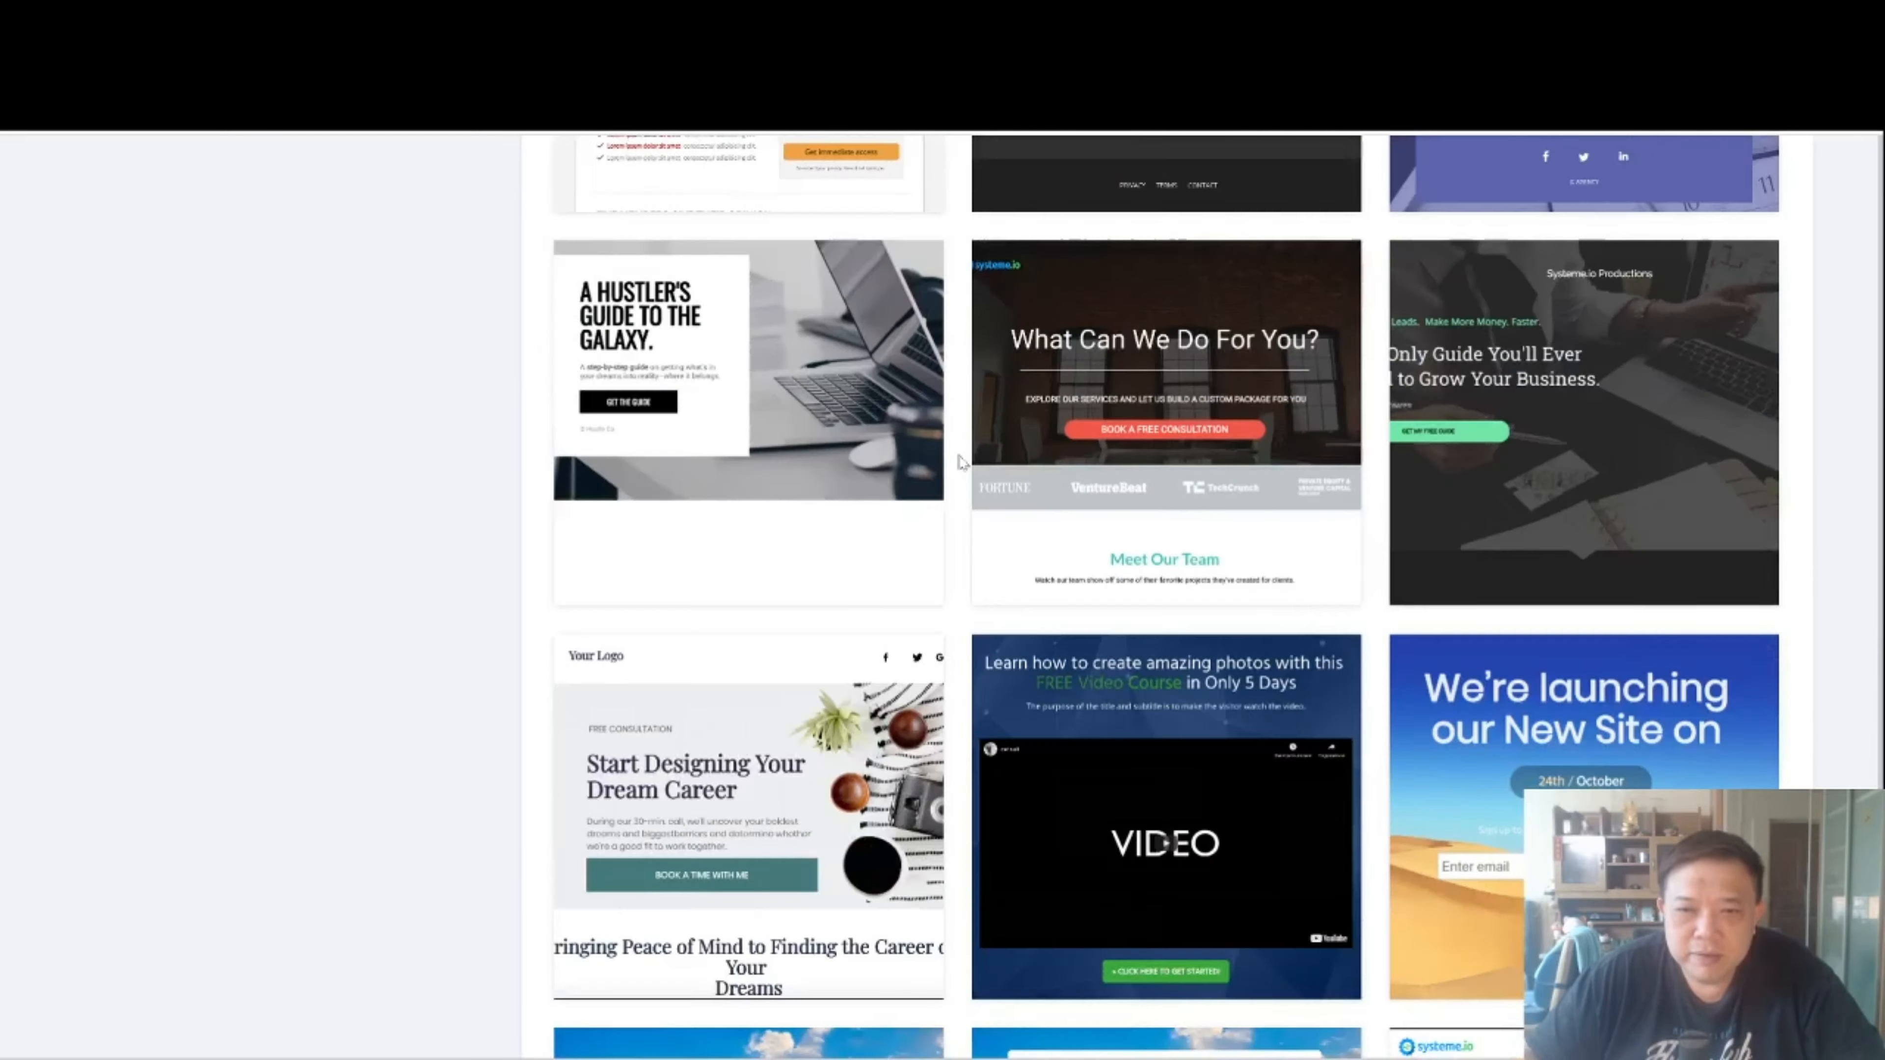
scroll(962, 462, "down", 20)
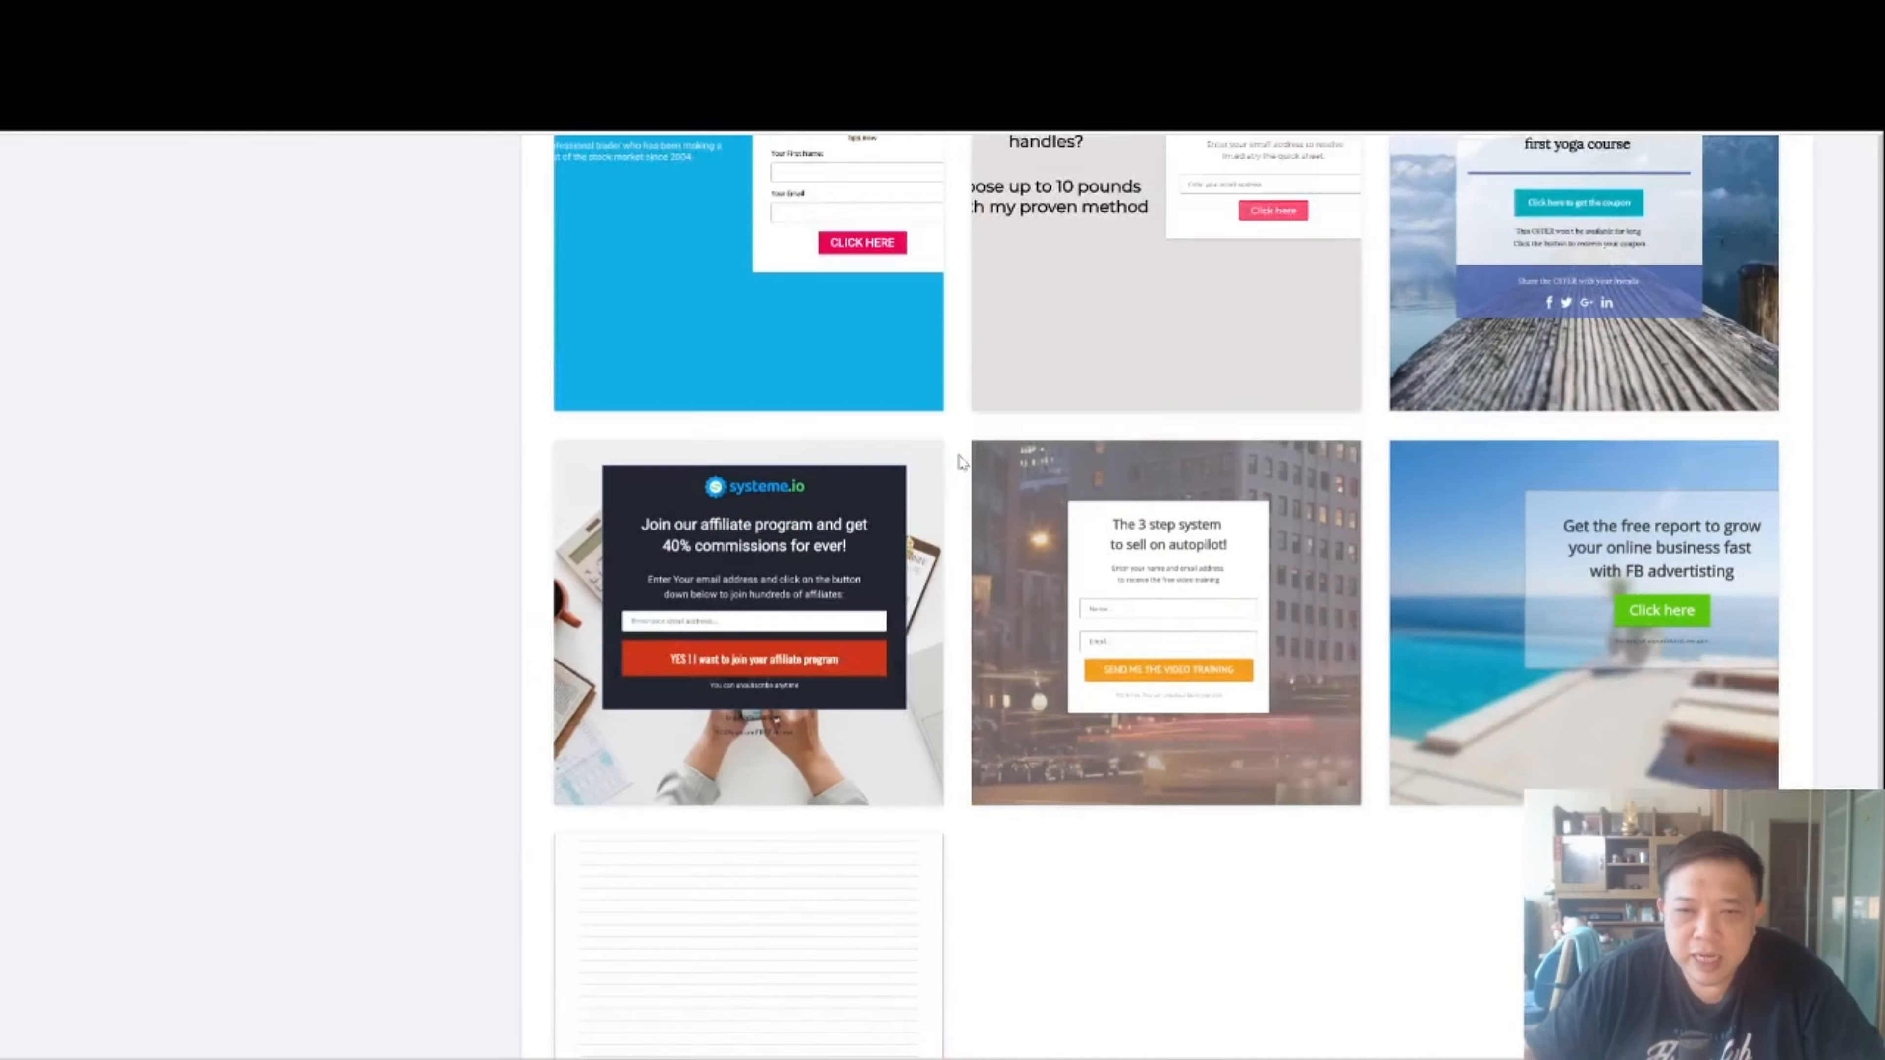
scroll(963, 462, "down", 3)
mouse_move(826, 282)
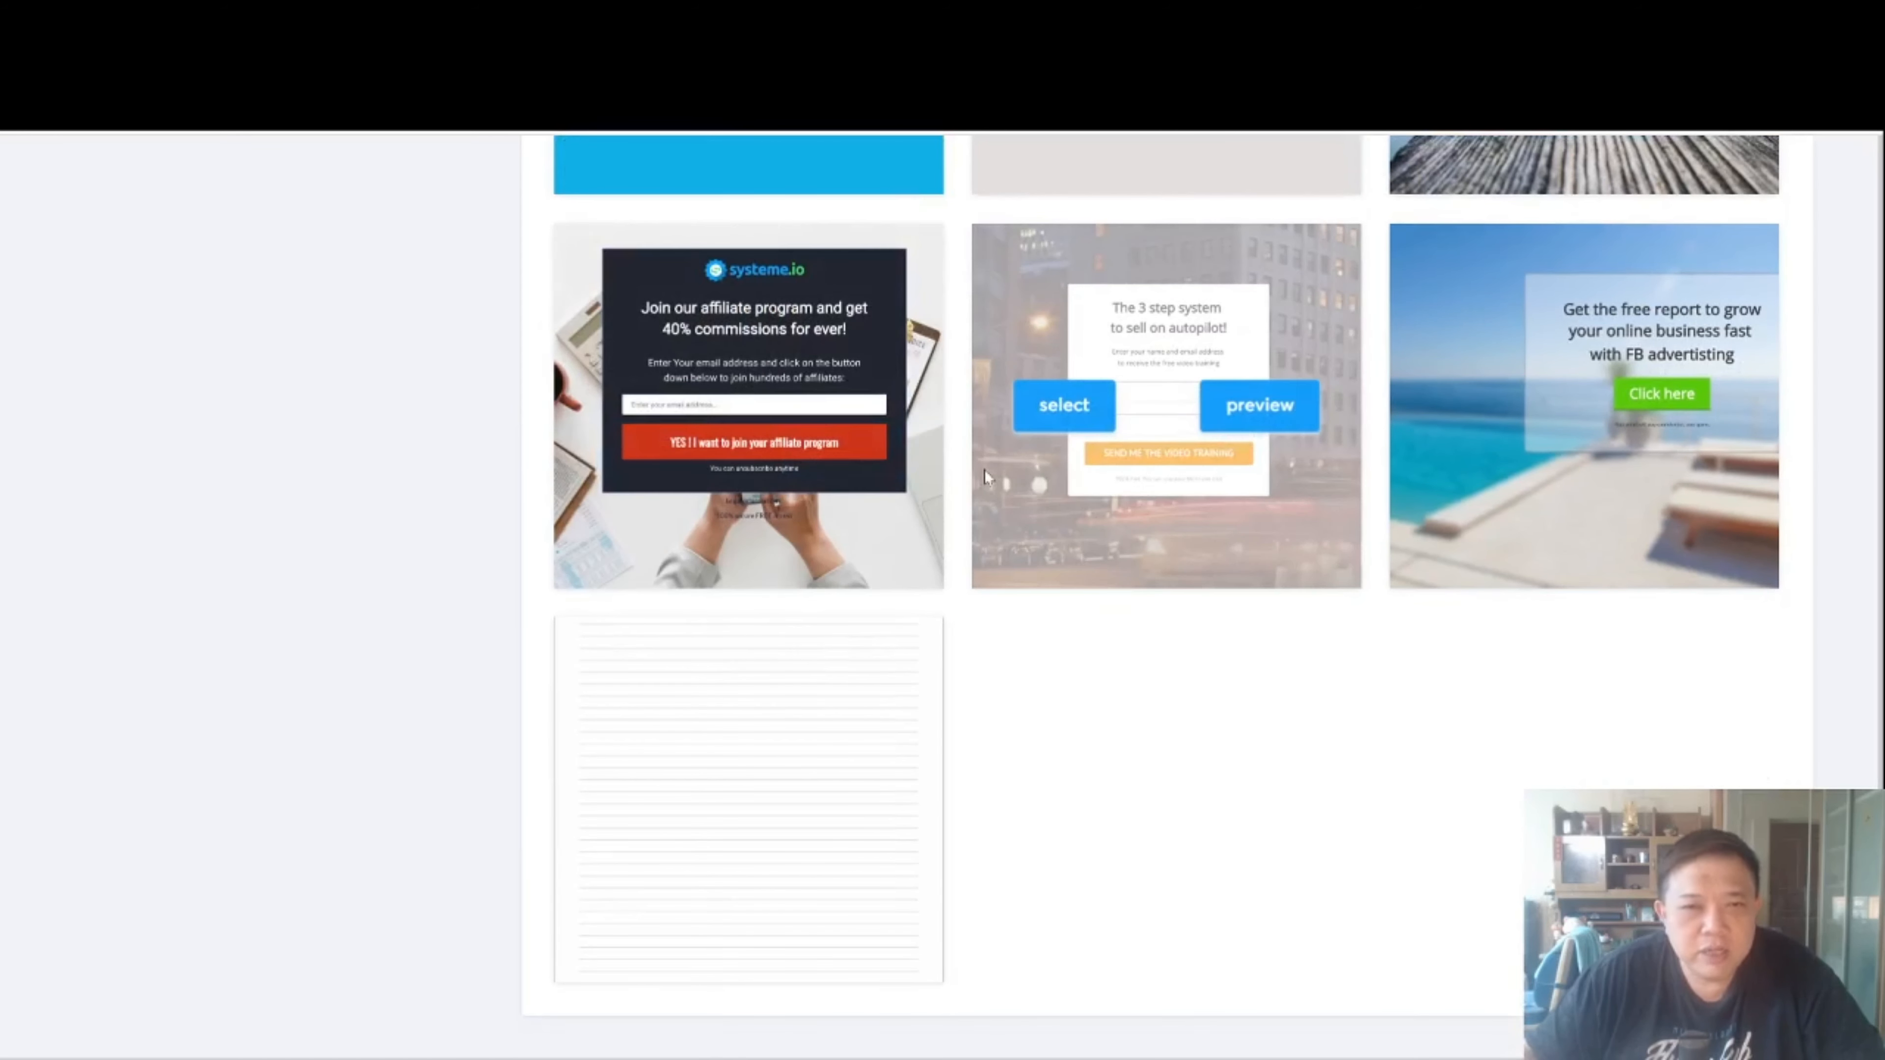
Preview the "Do you want your baby to sleep well at night?" template and select it for the squeeze page
scroll(969, 480, "up", 15)
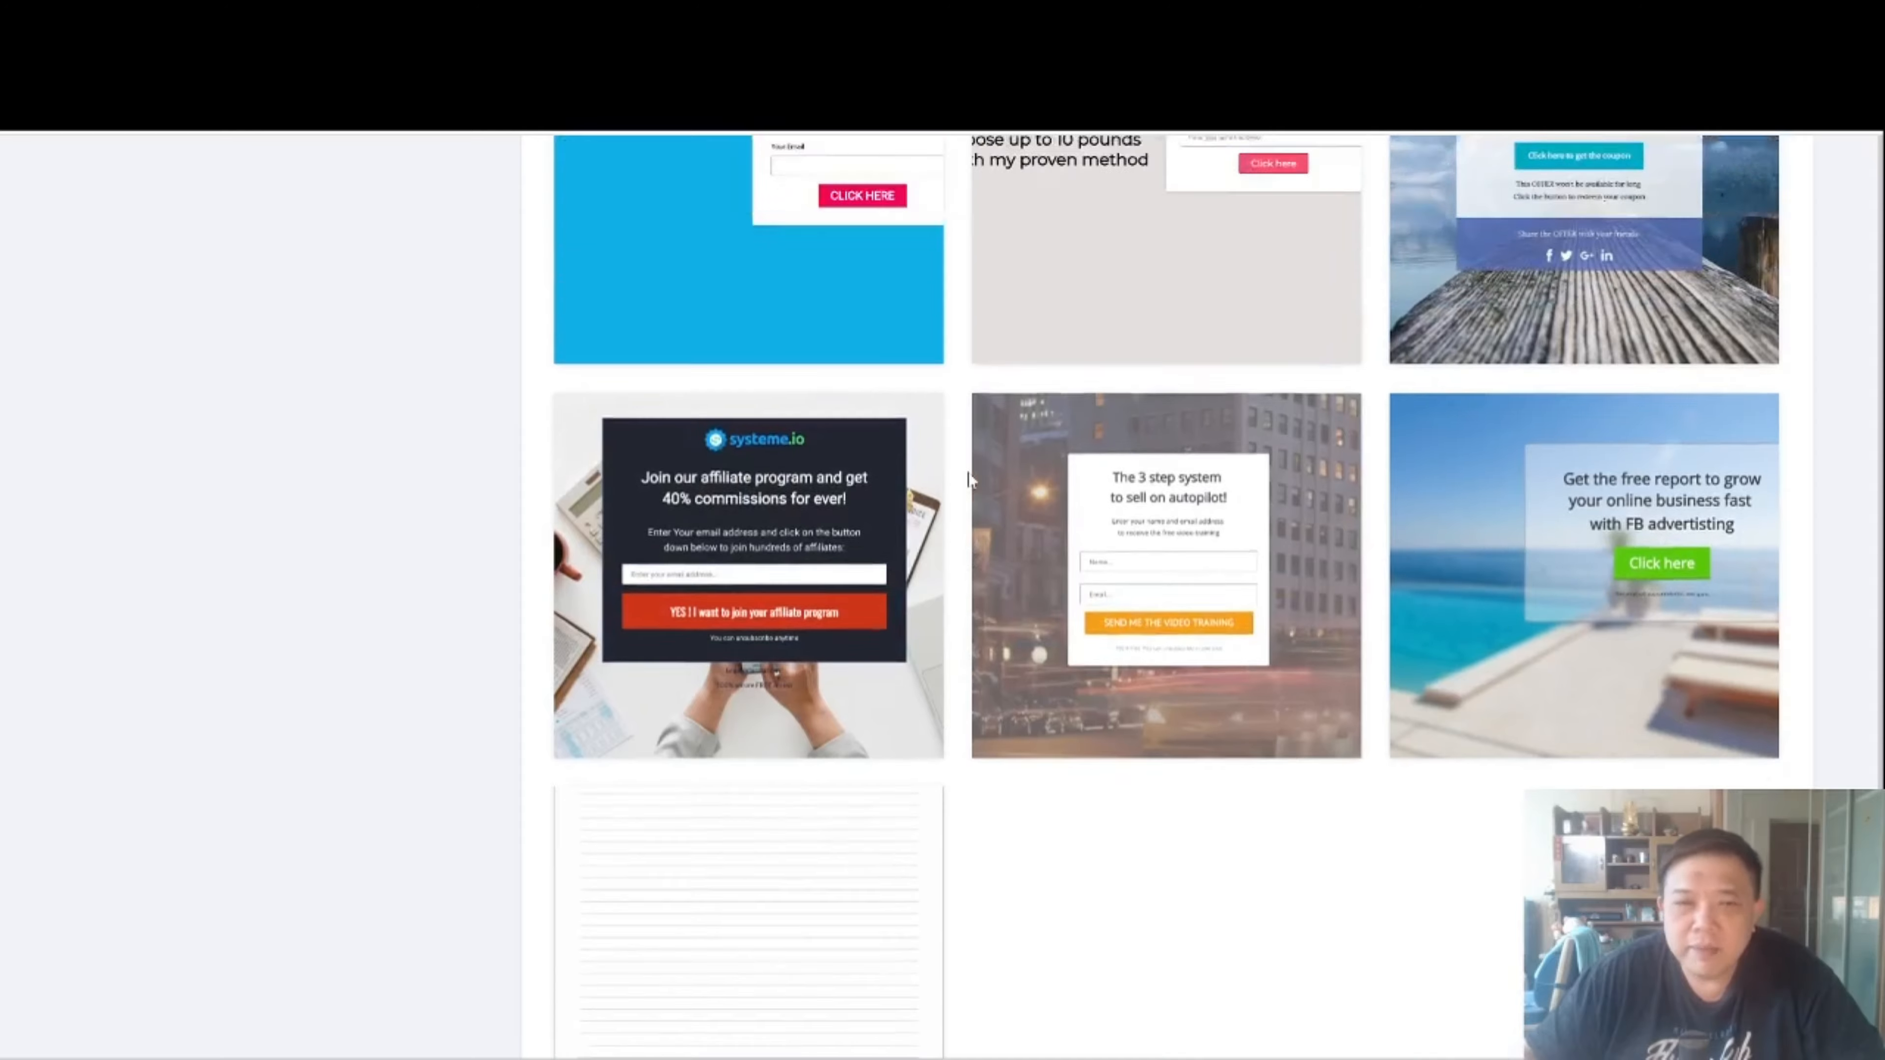
scroll(969, 479, "up", 15)
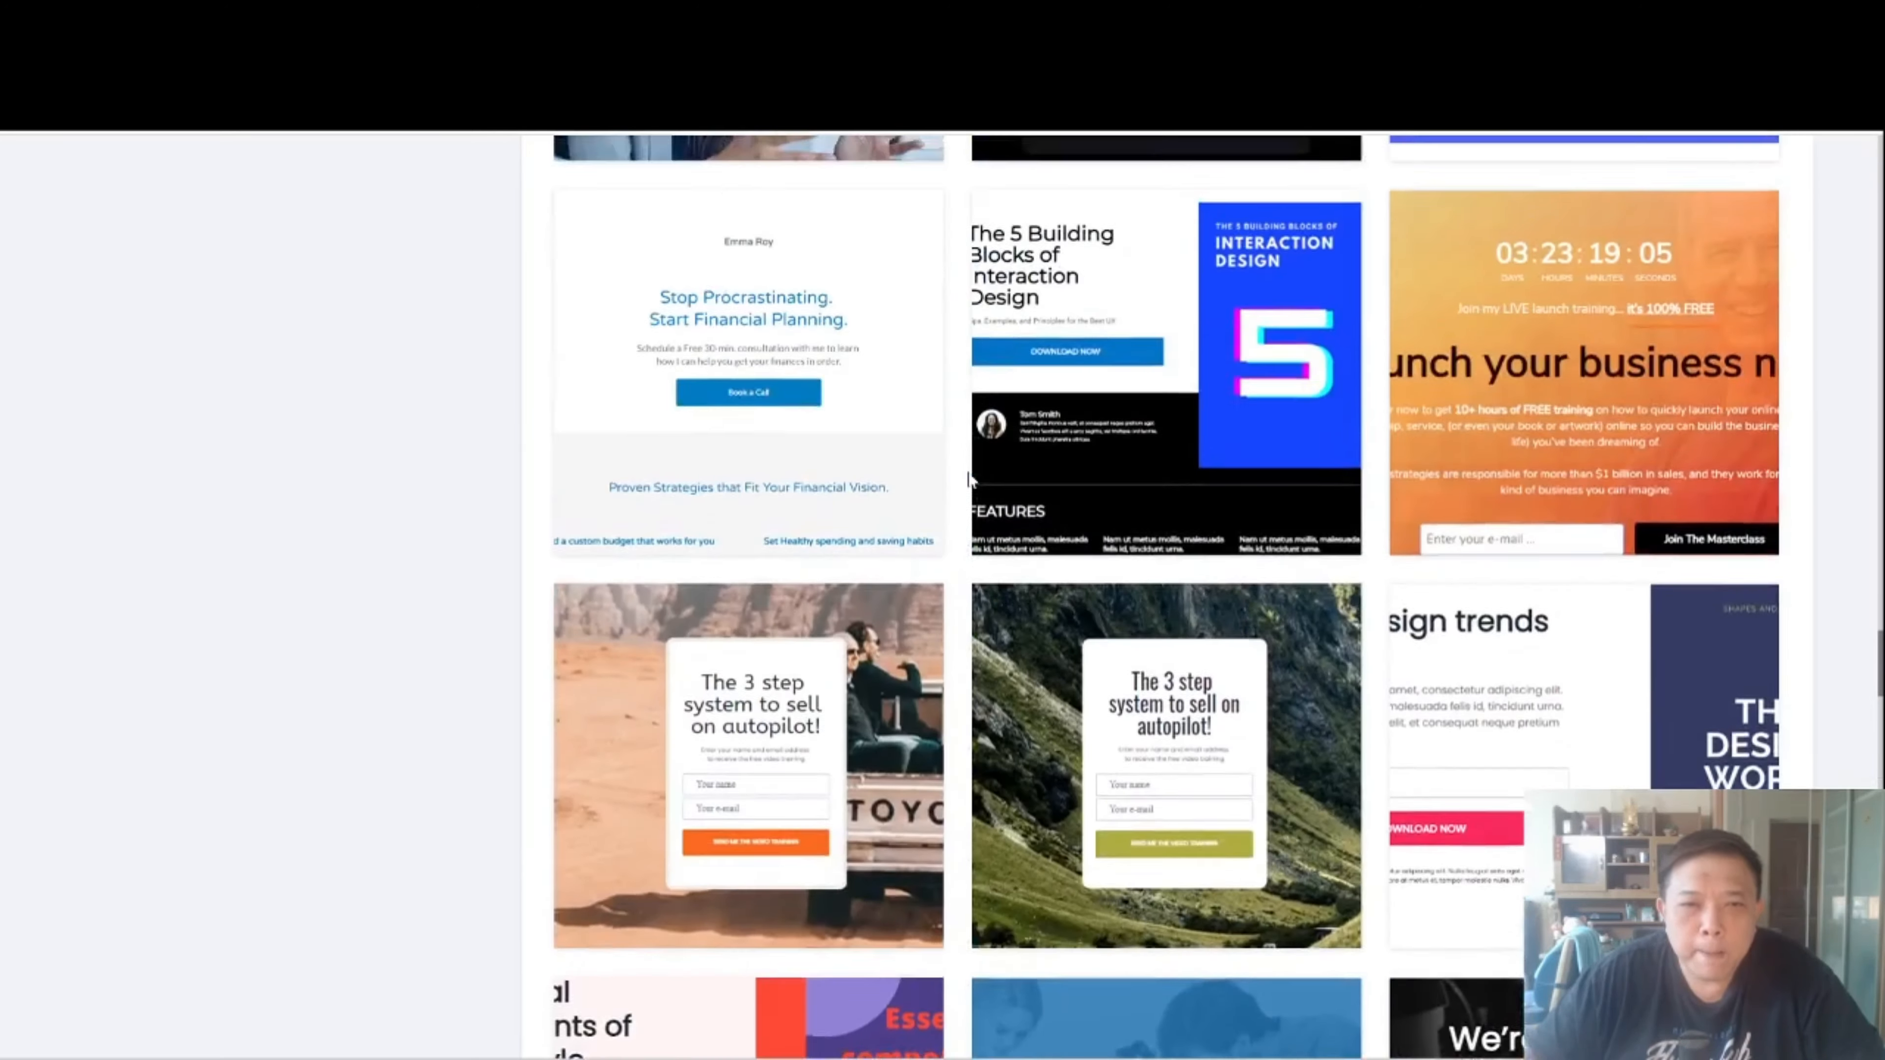
scroll(969, 479, "up", 15)
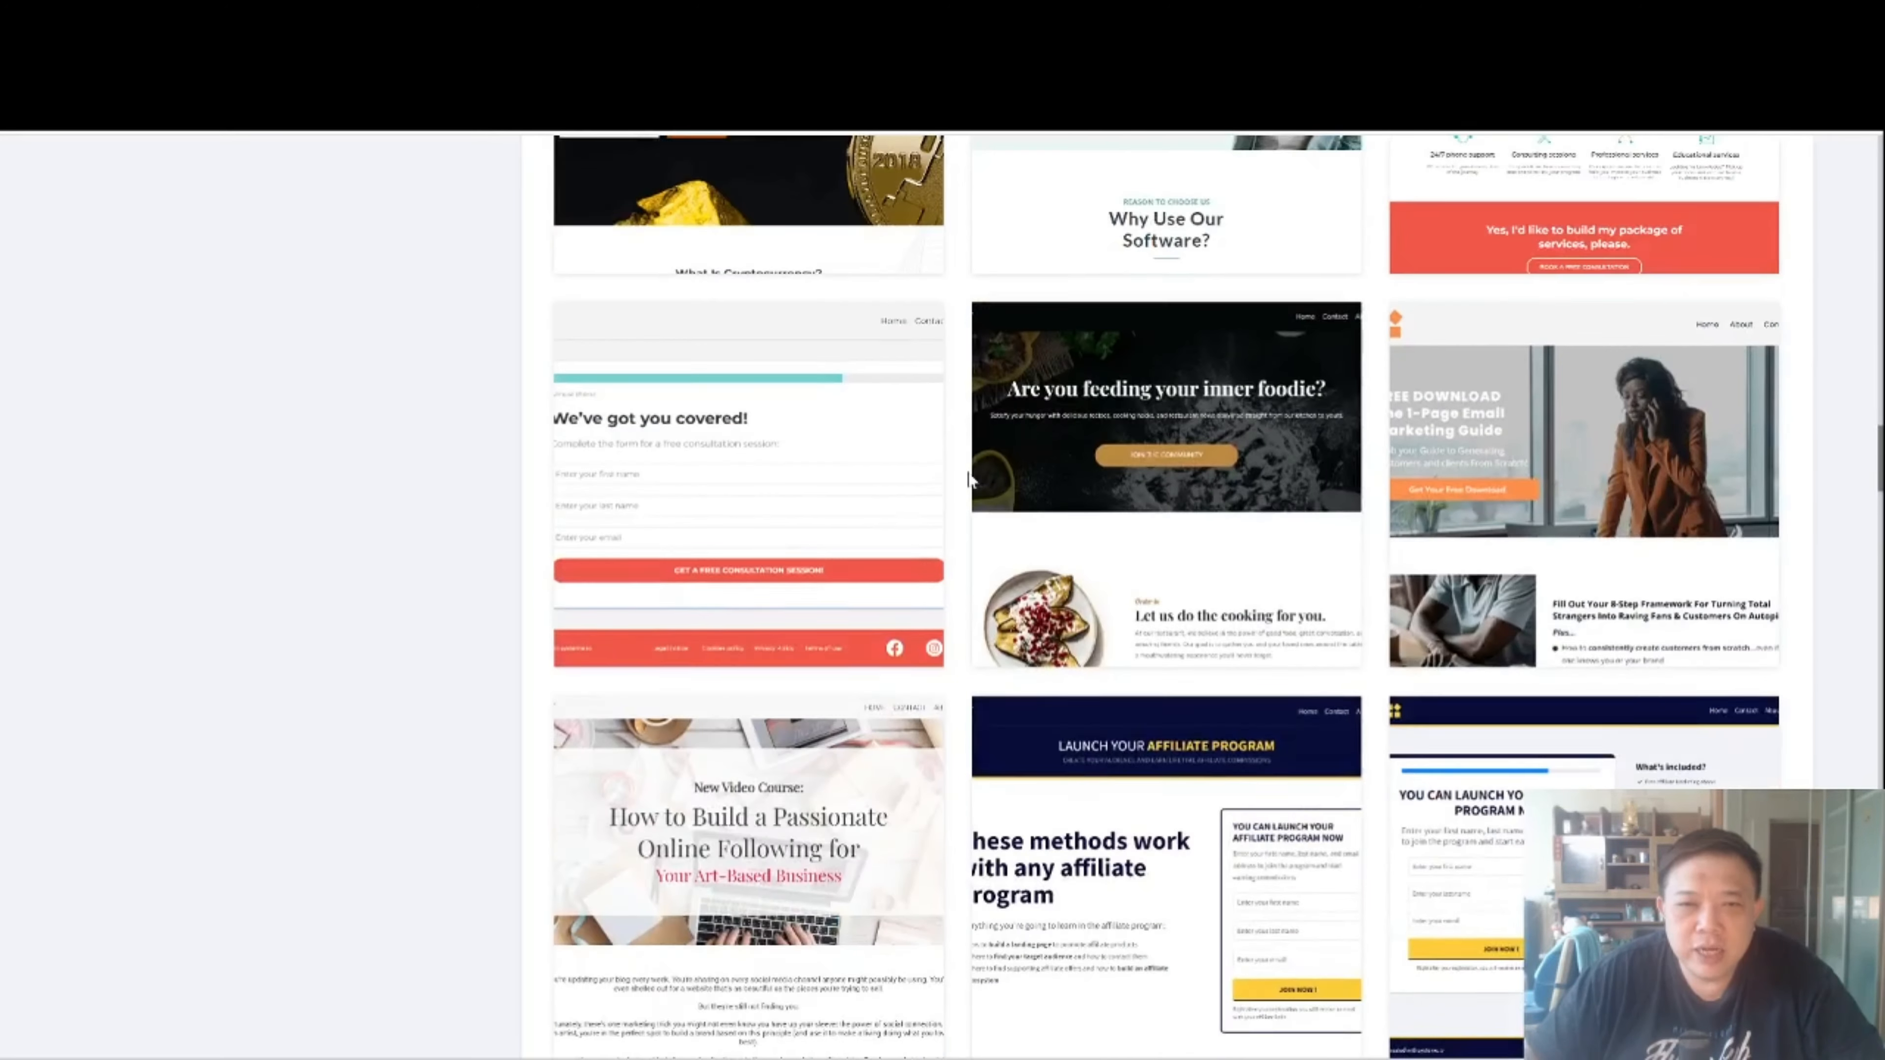
scroll(969, 479, "down", 3)
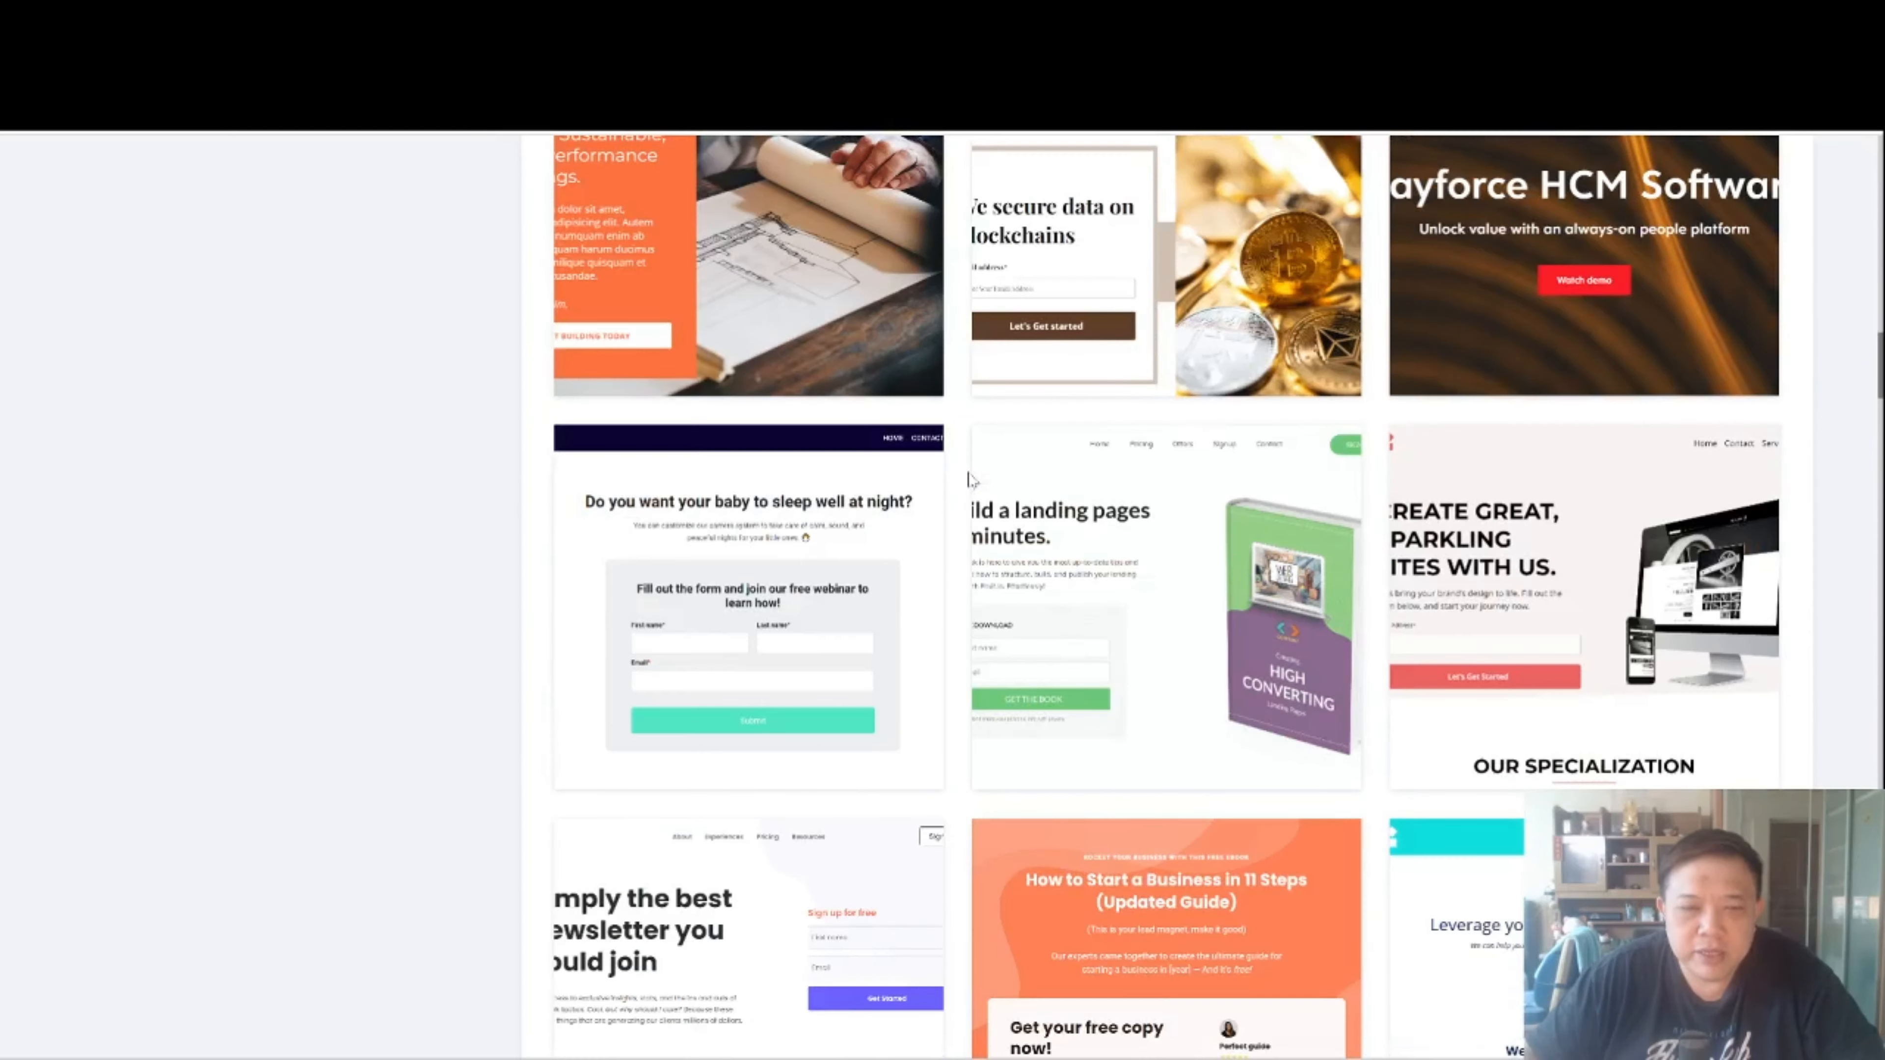
mouse_move(765, 505)
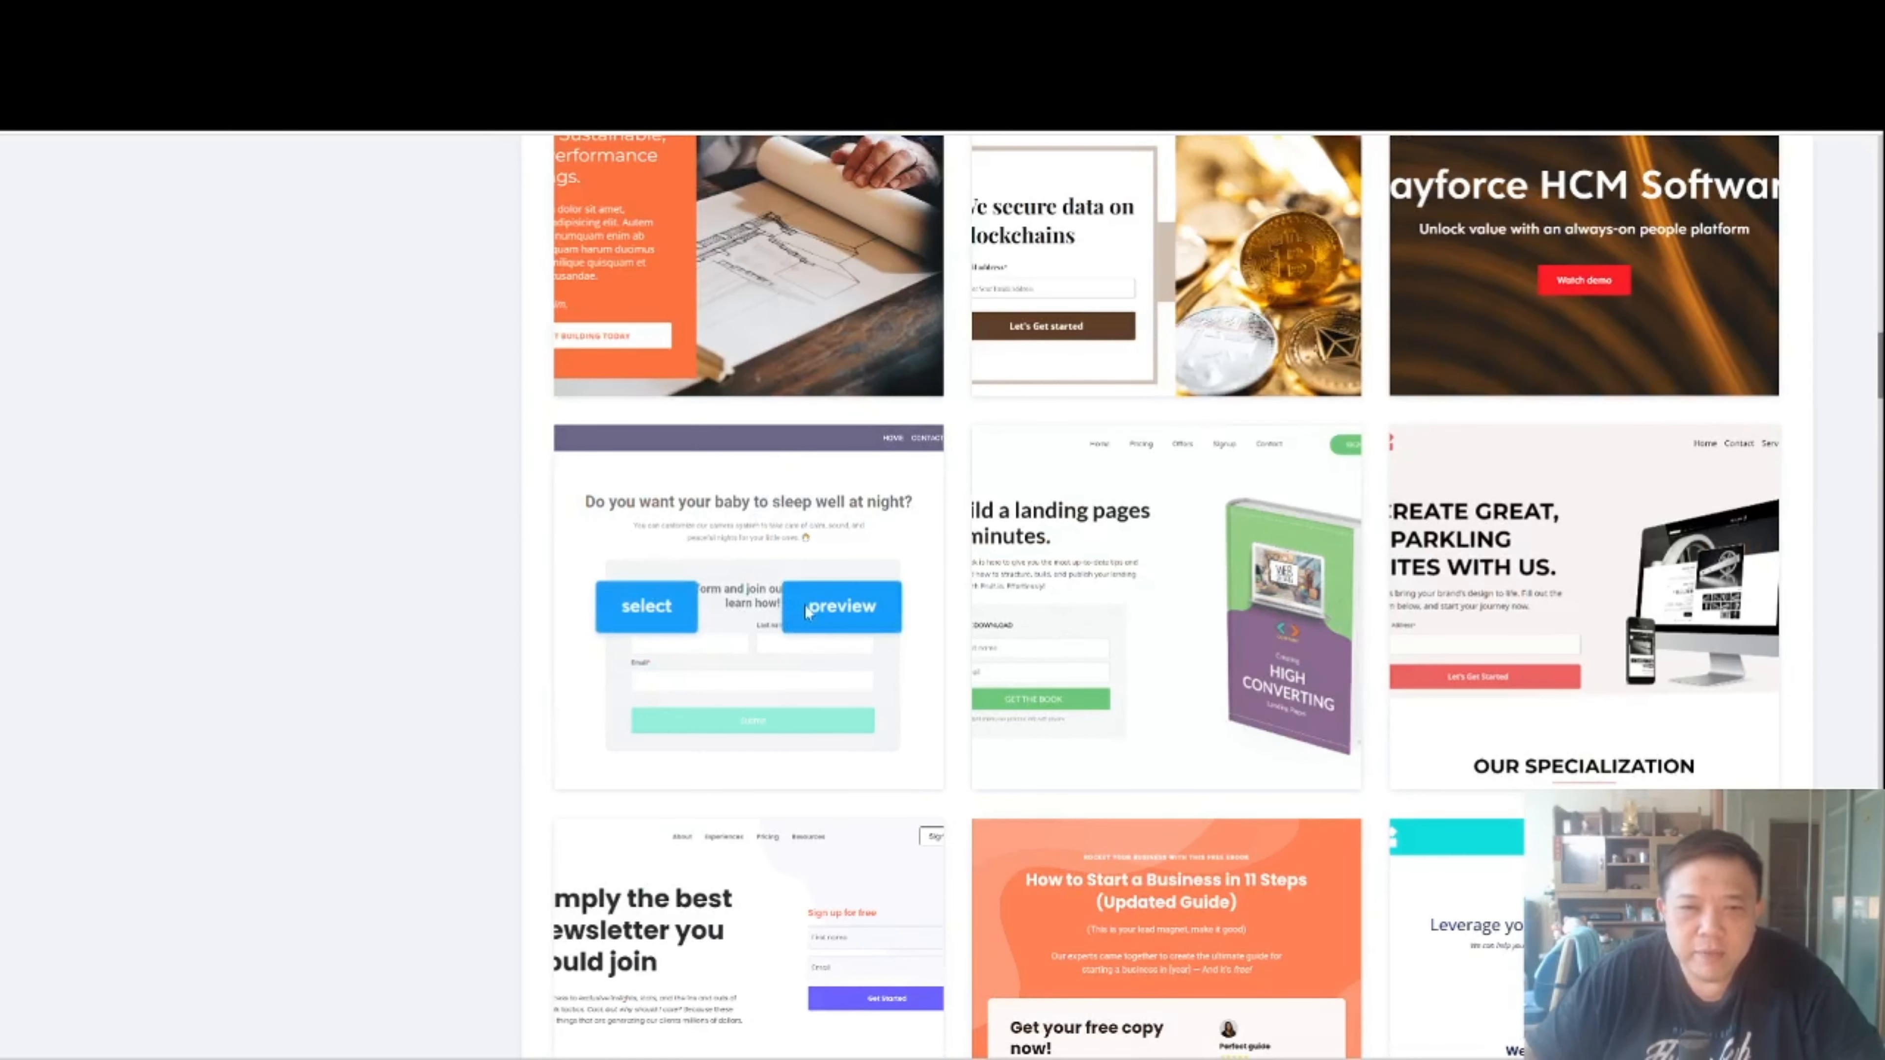
left_click(831, 607)
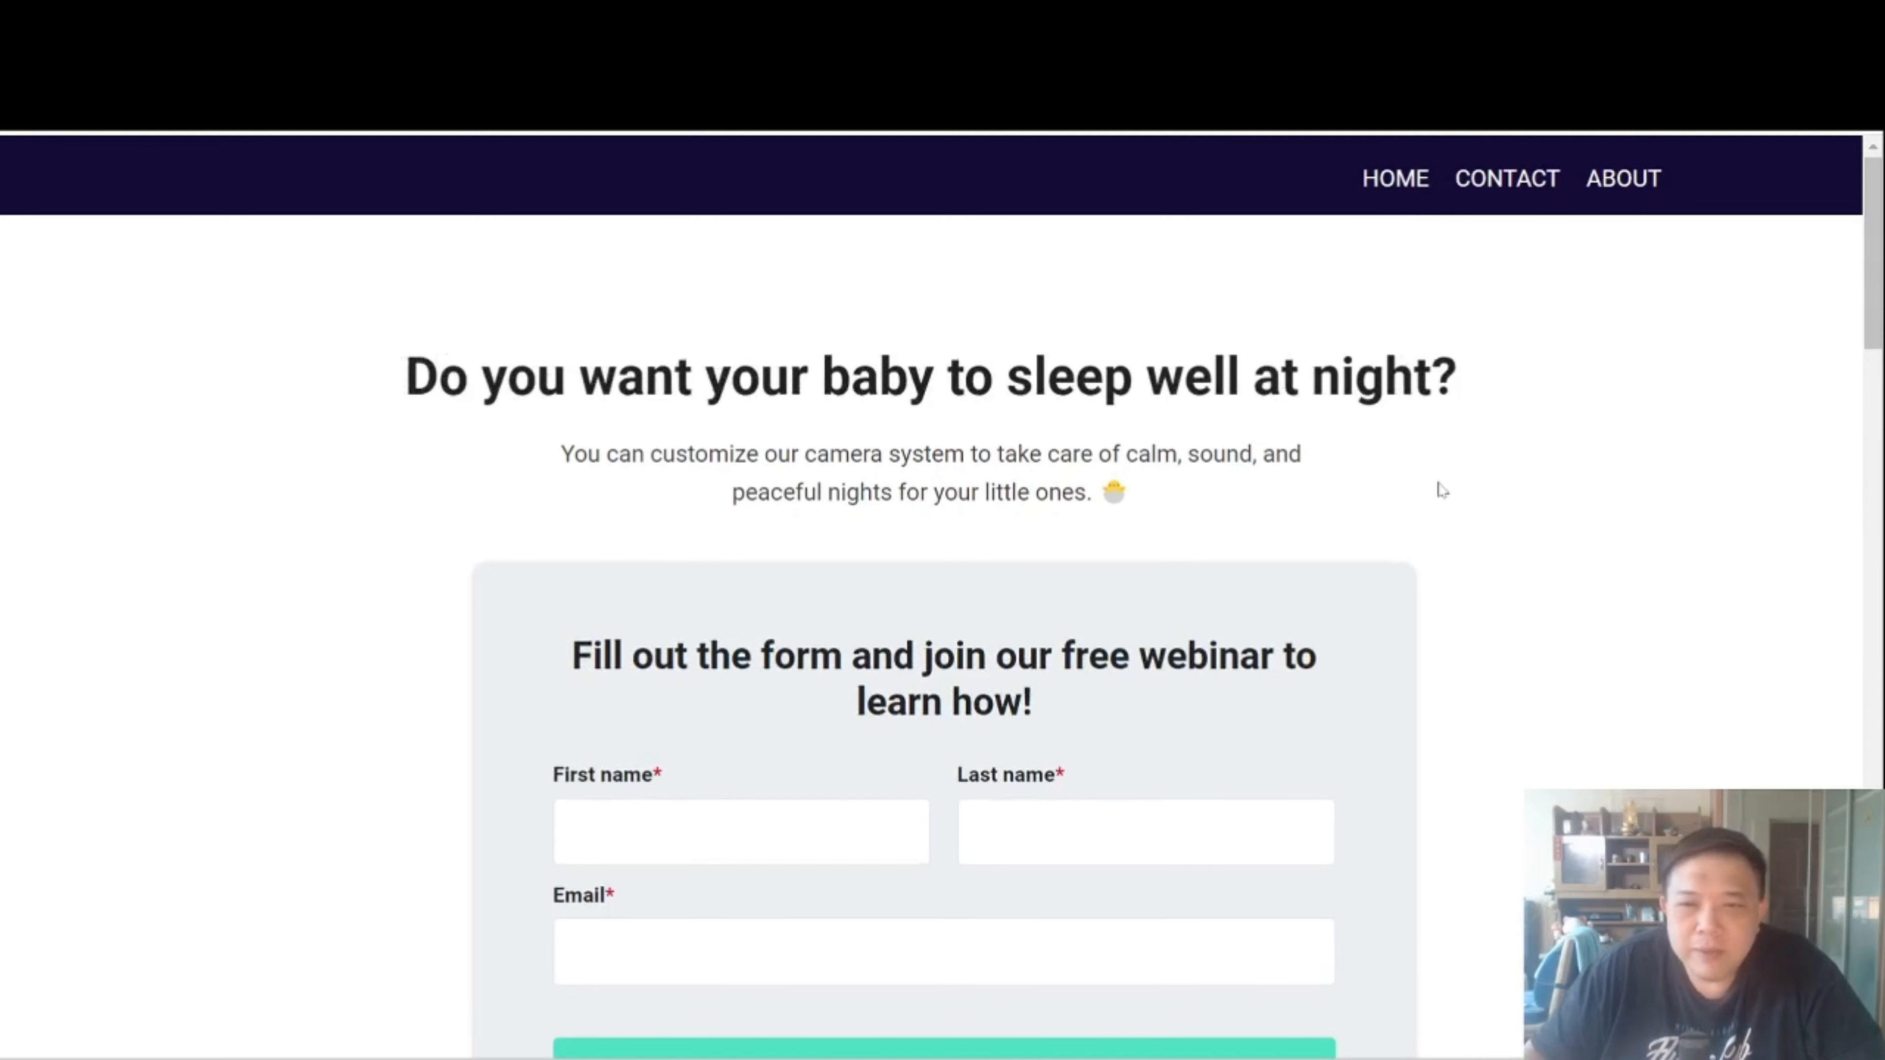
scroll(1442, 490, "down", 5)
scroll(1442, 490, "down", 20)
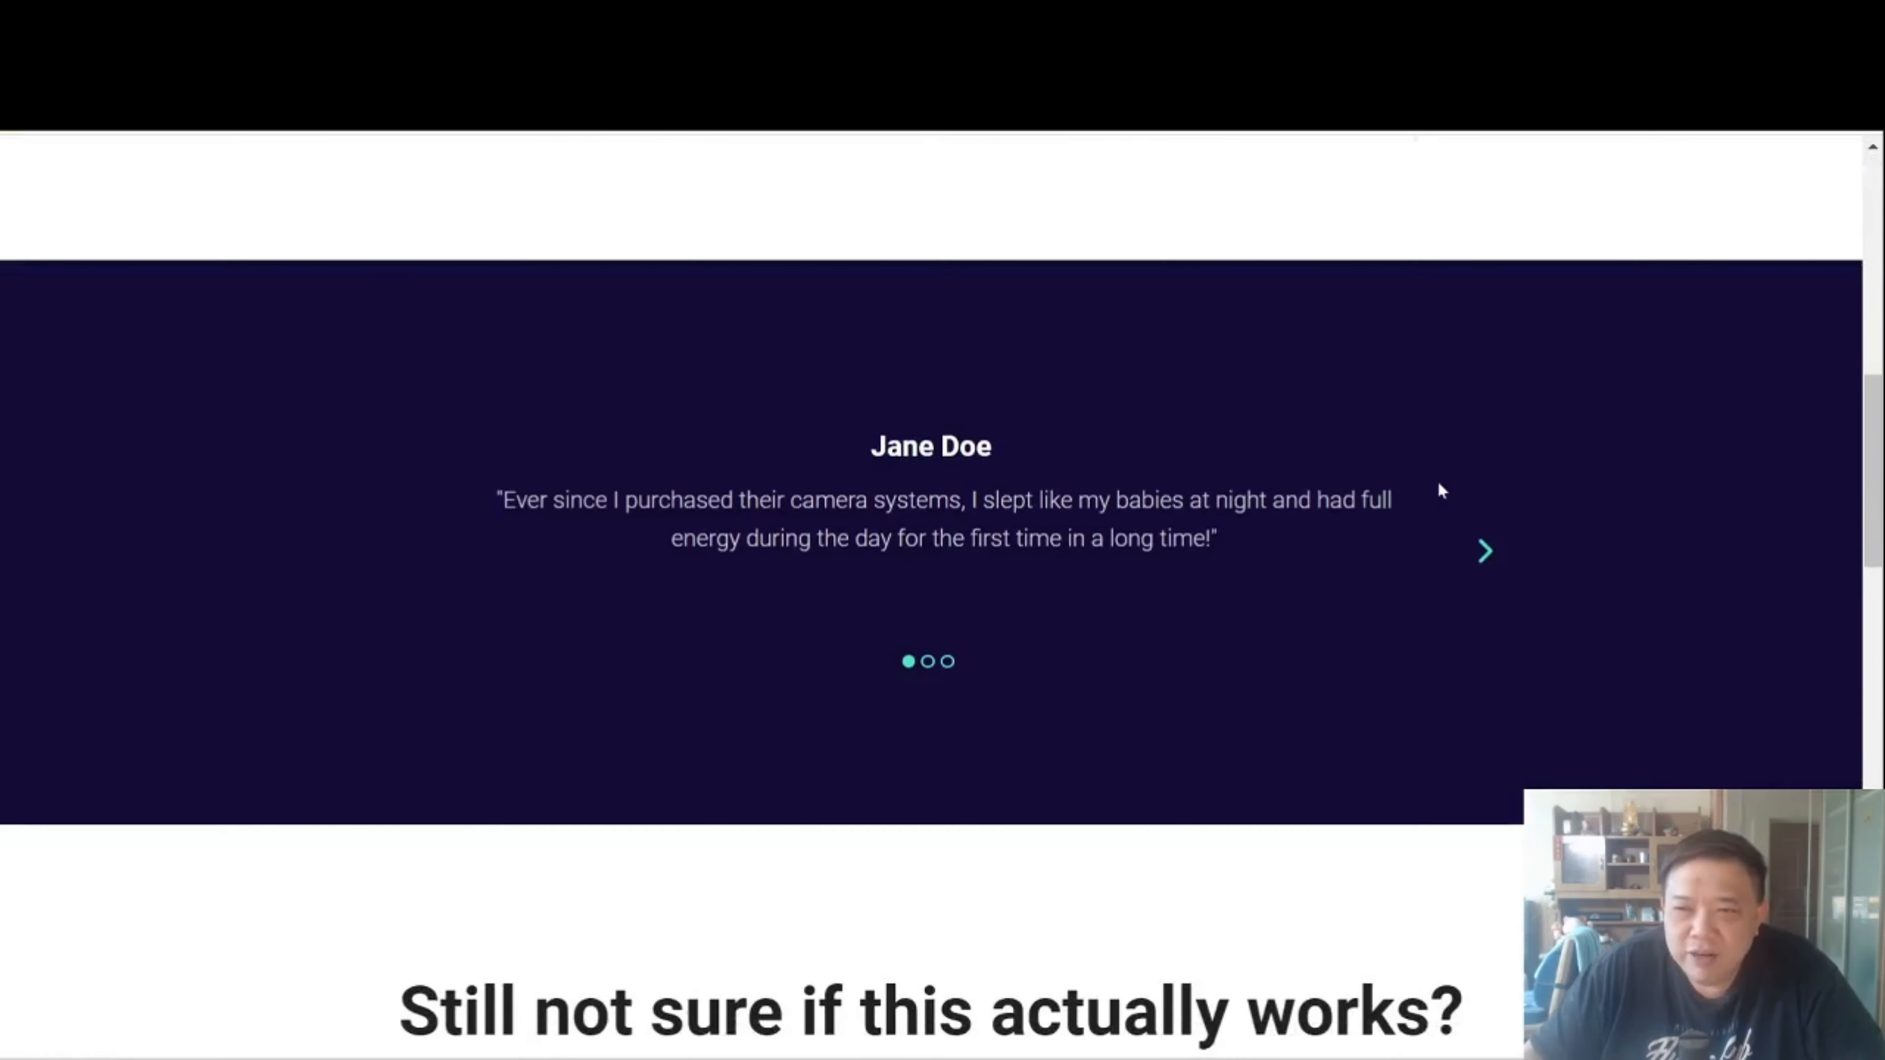
scroll(1440, 487, "up", 20)
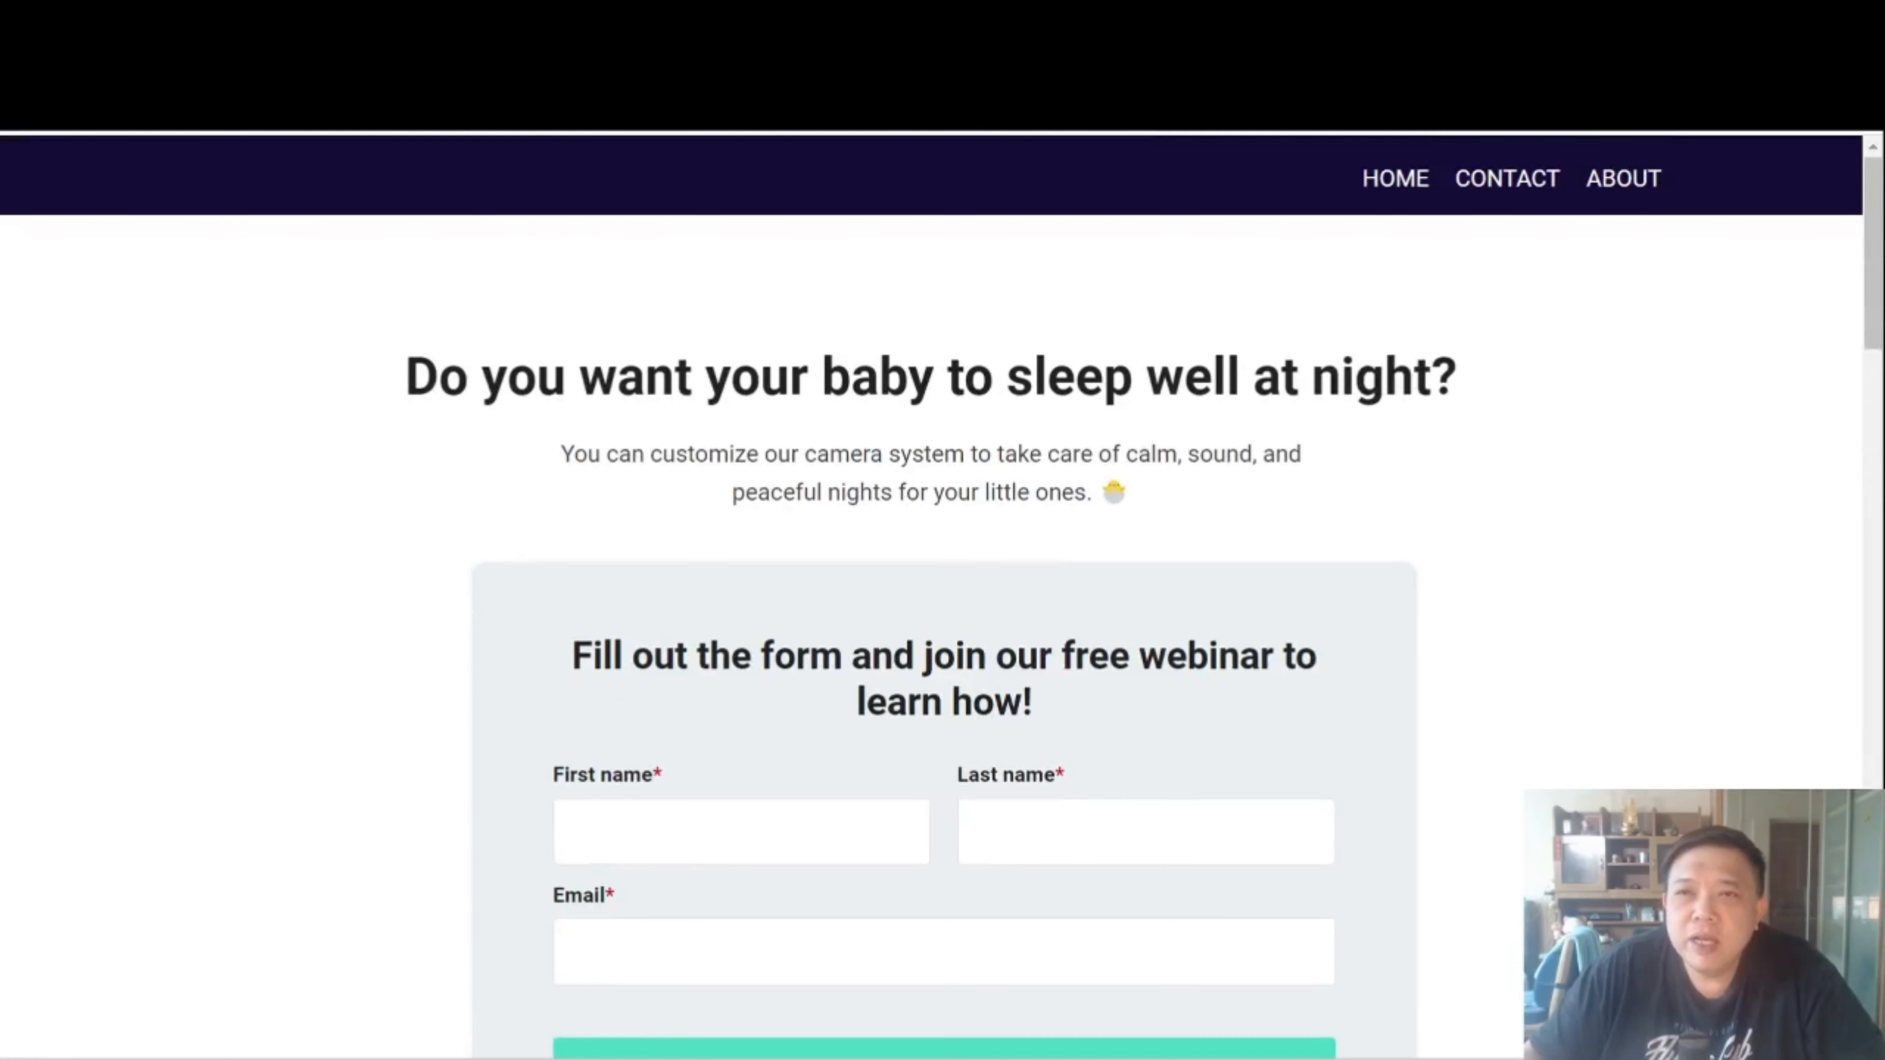
key("ctrl+w")
mouse_move(729, 637)
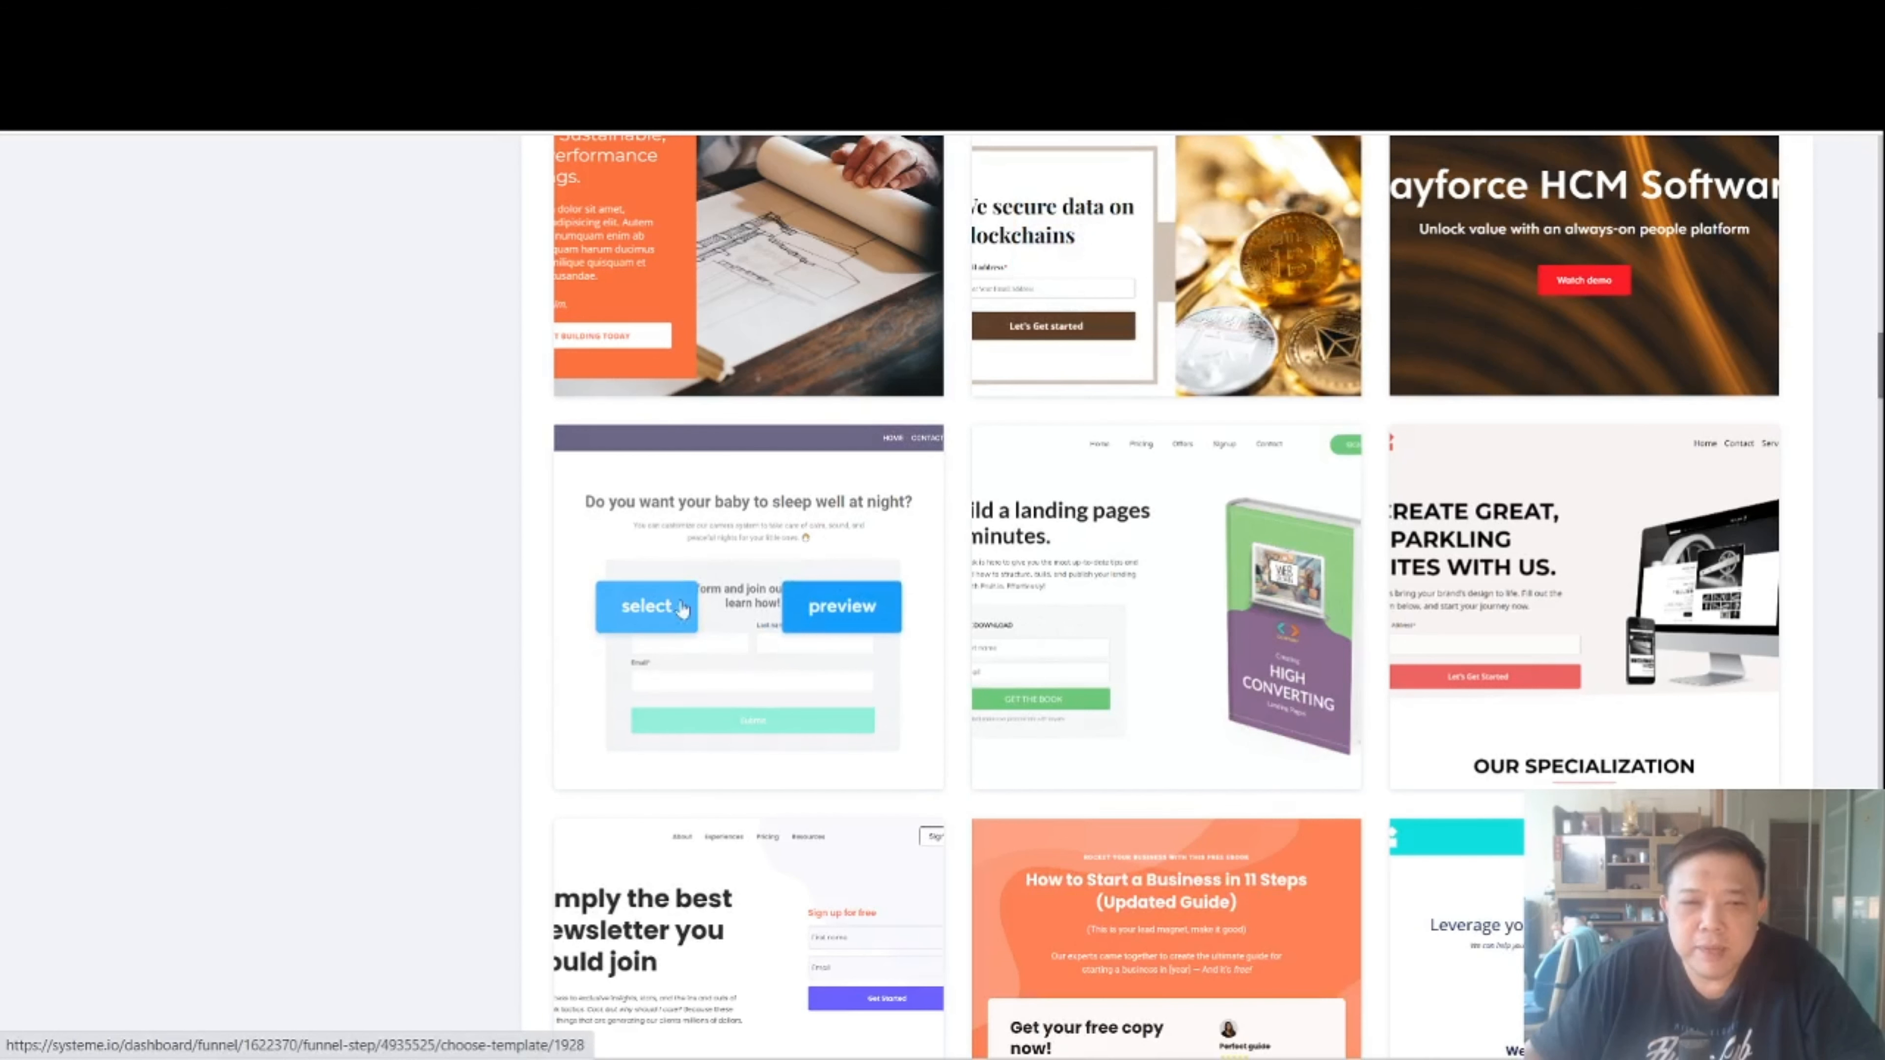
key("F5")
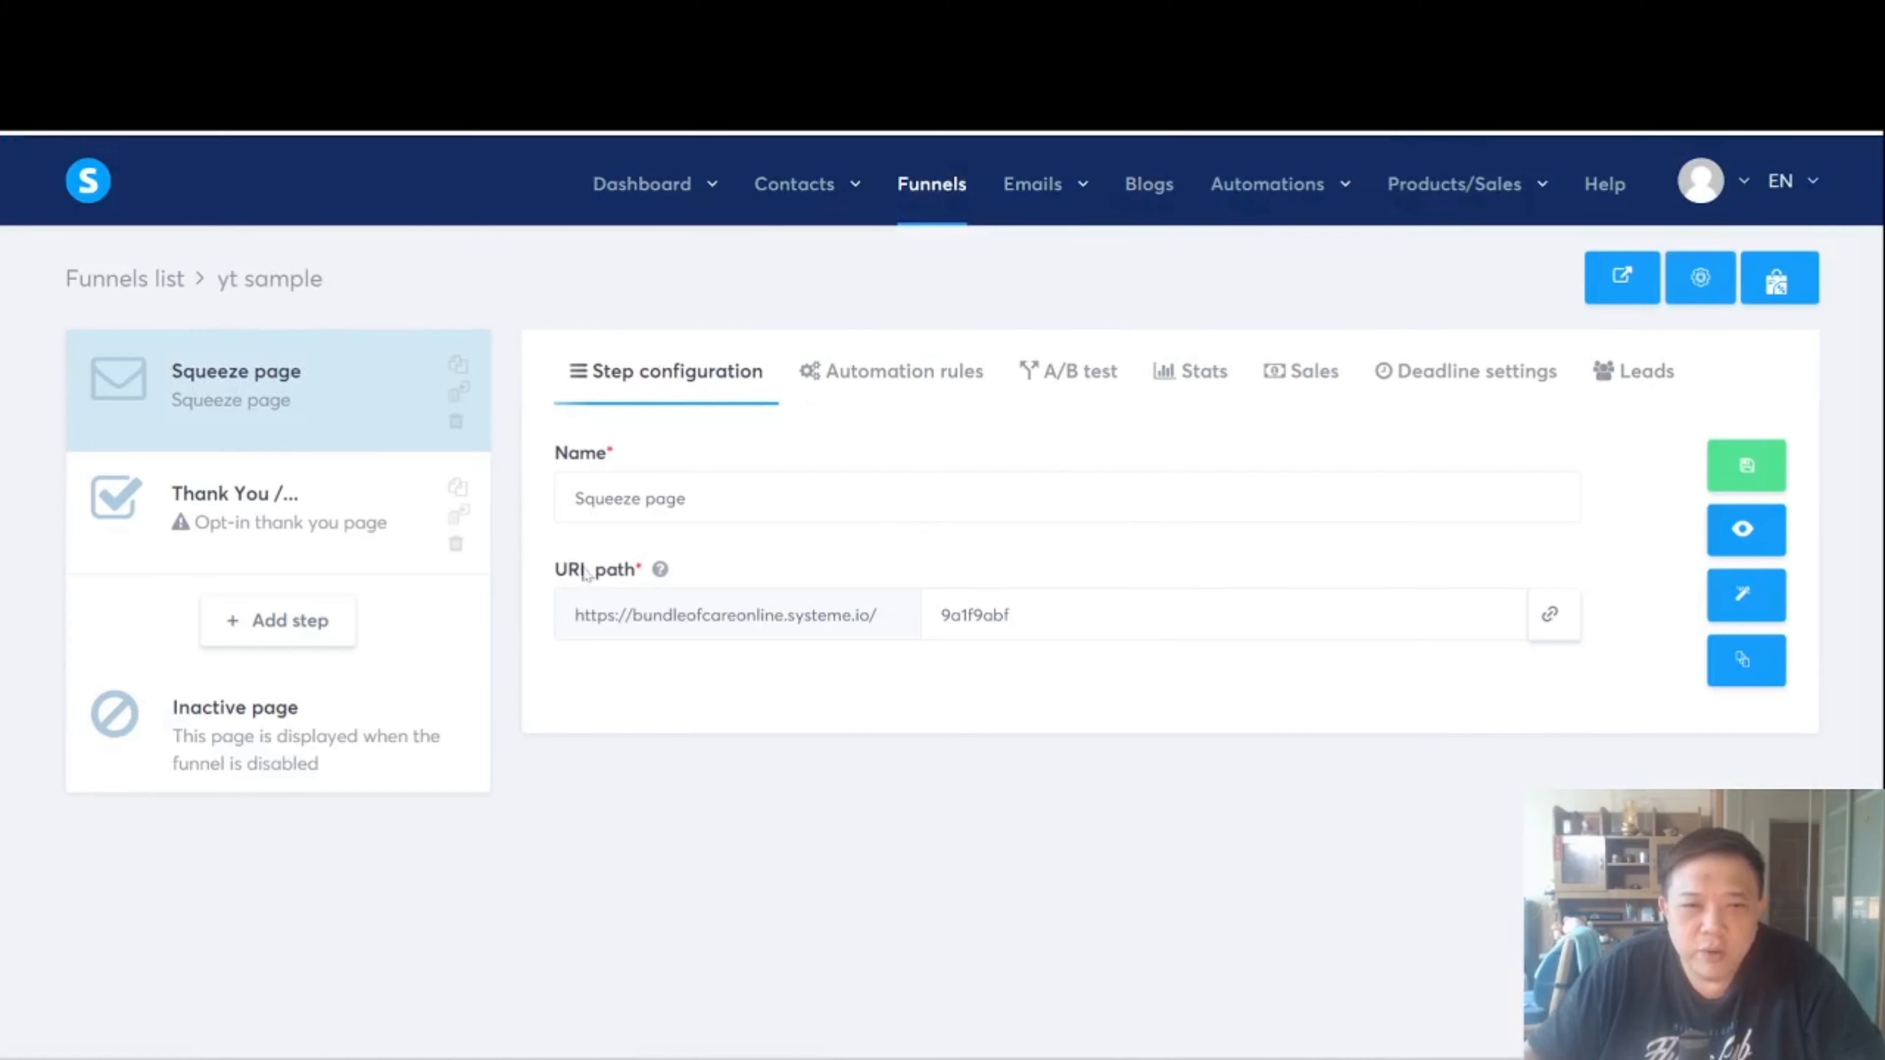
Name the squeeze page step "yt sample squeeze page", set its URL path to "yt-sample", and save the step
left_click_drag(569, 569, 821, 585)
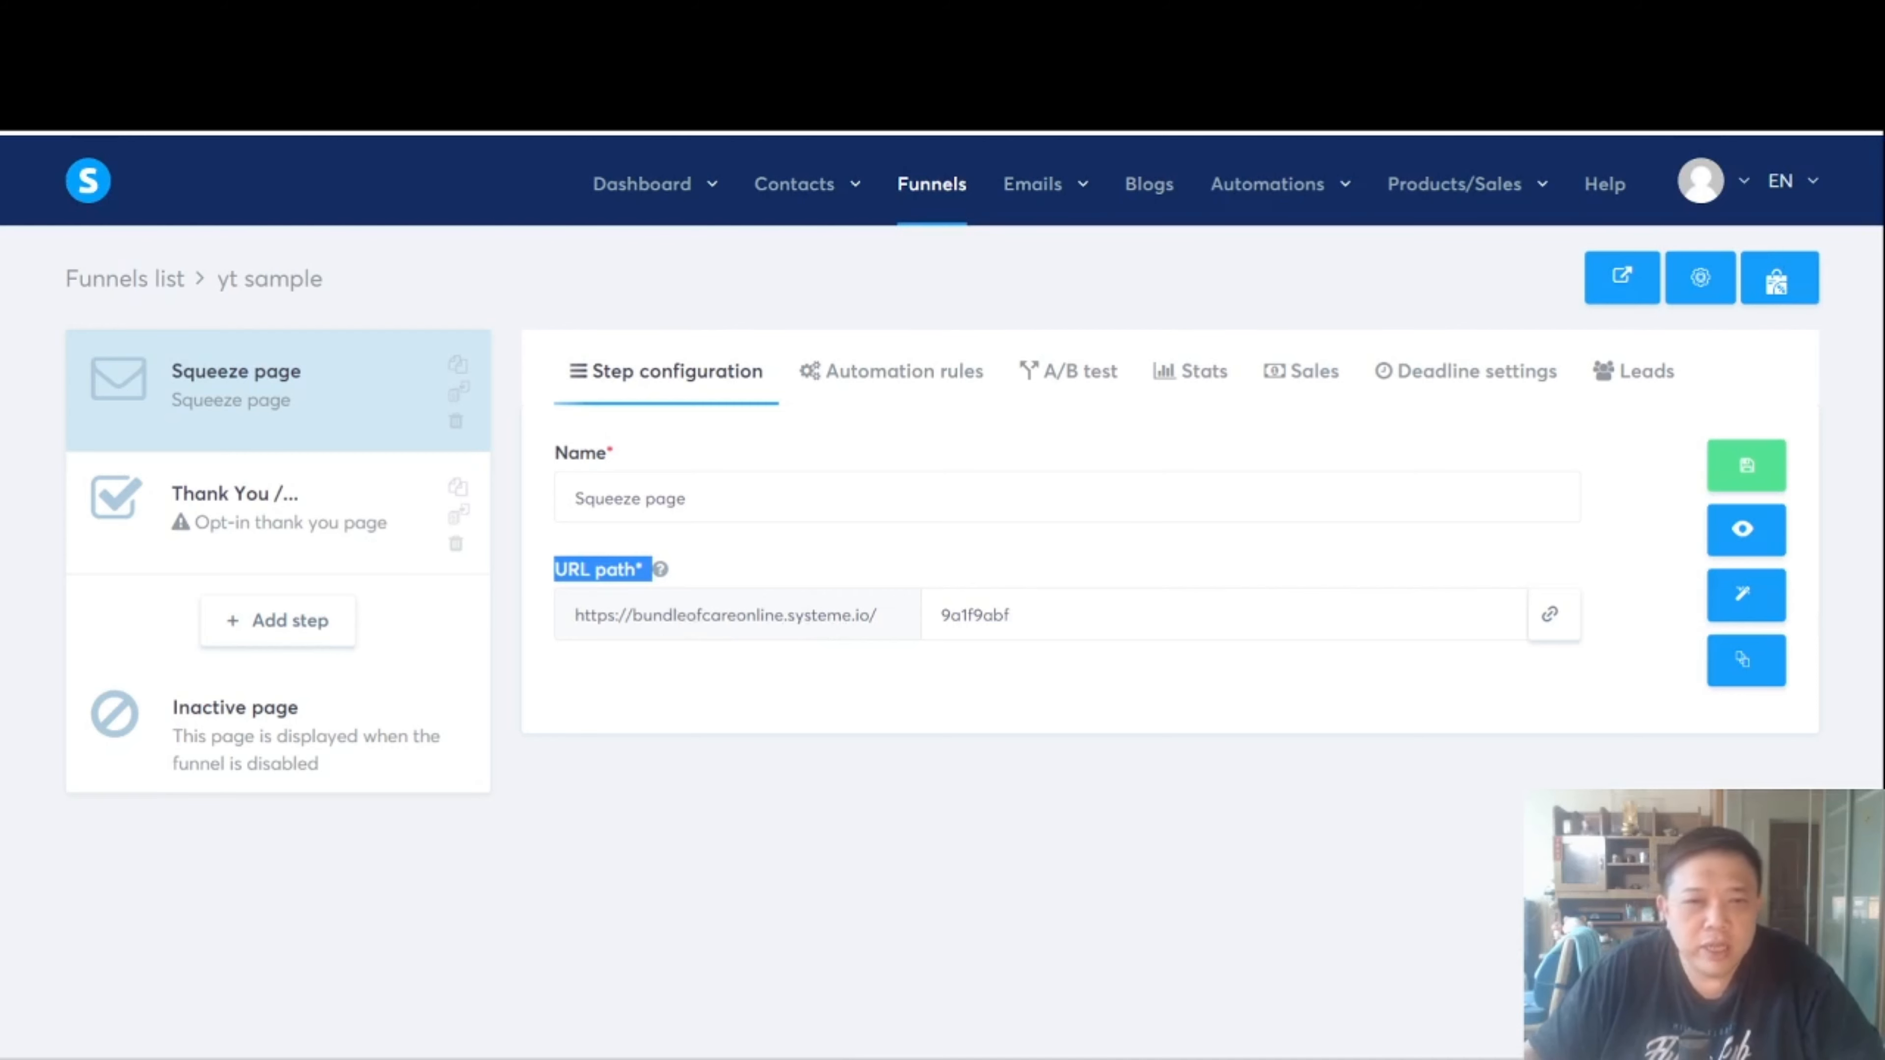
left_click_drag(691, 499, 458, 488)
type("yt ")
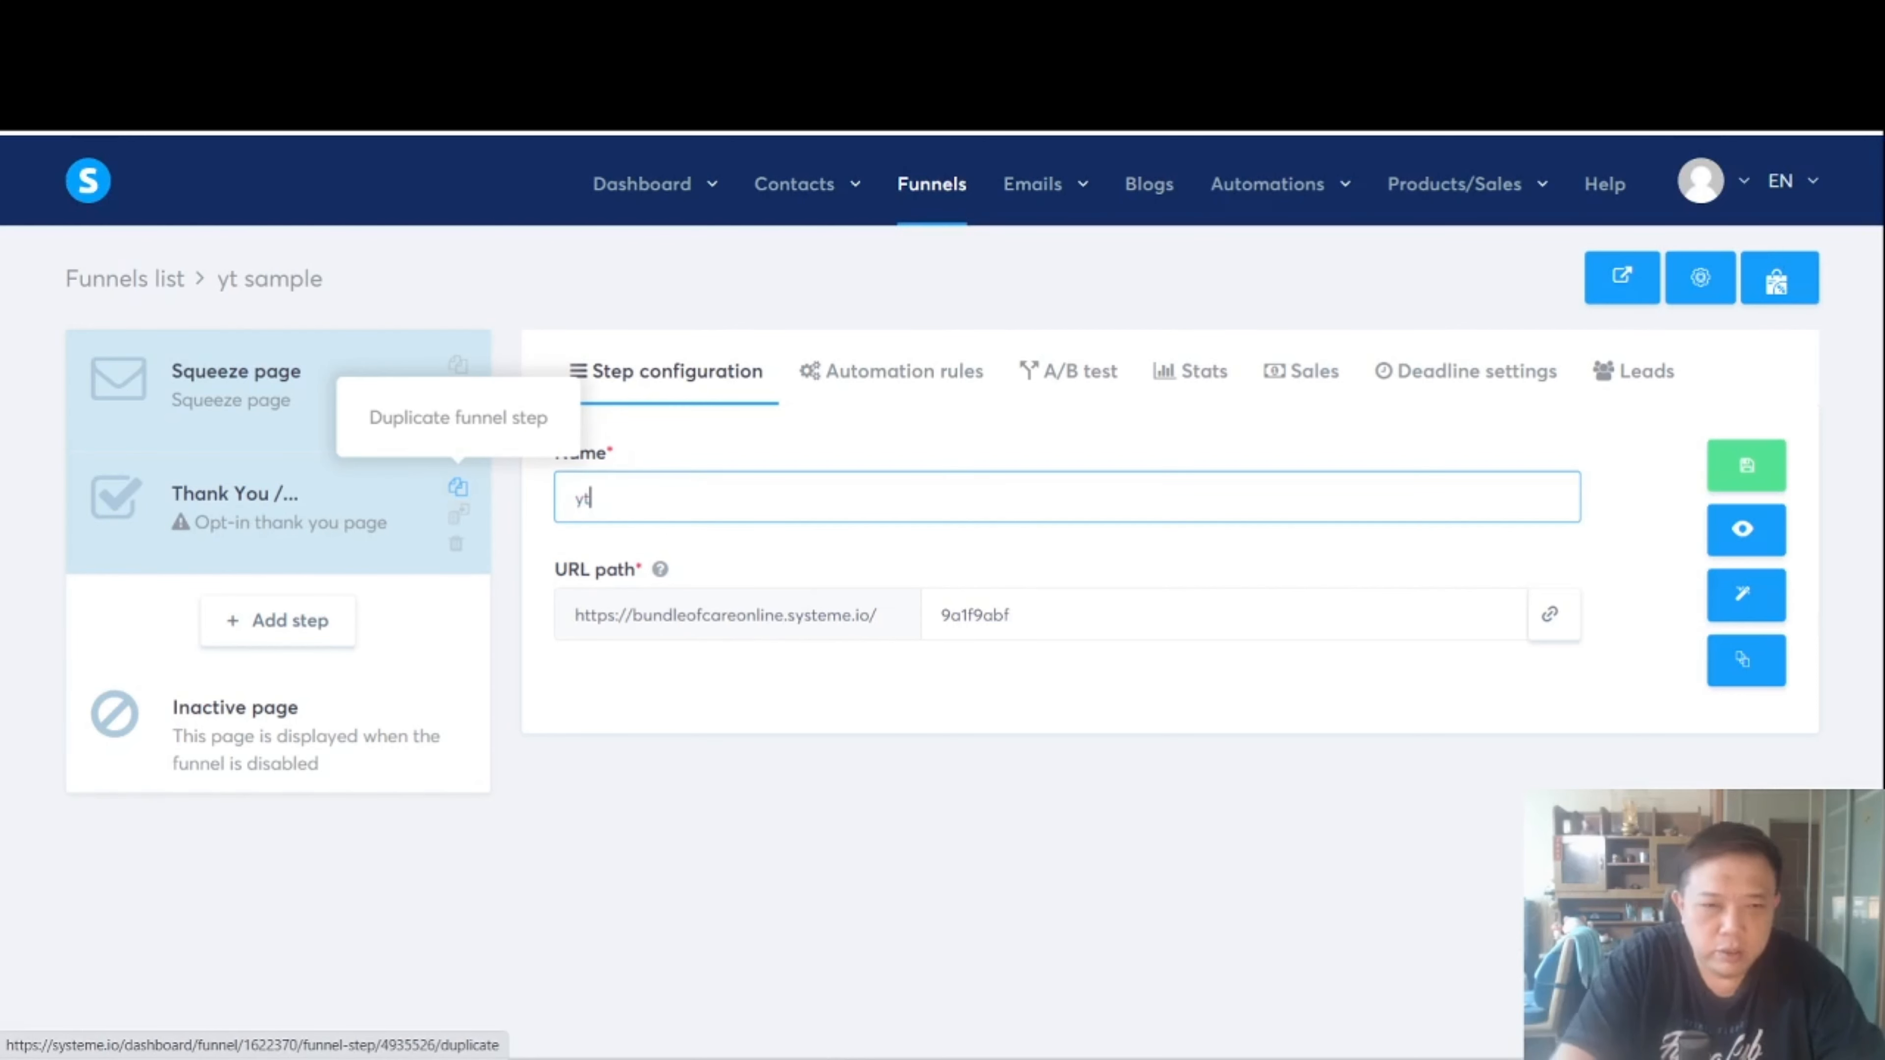
type("sample s")
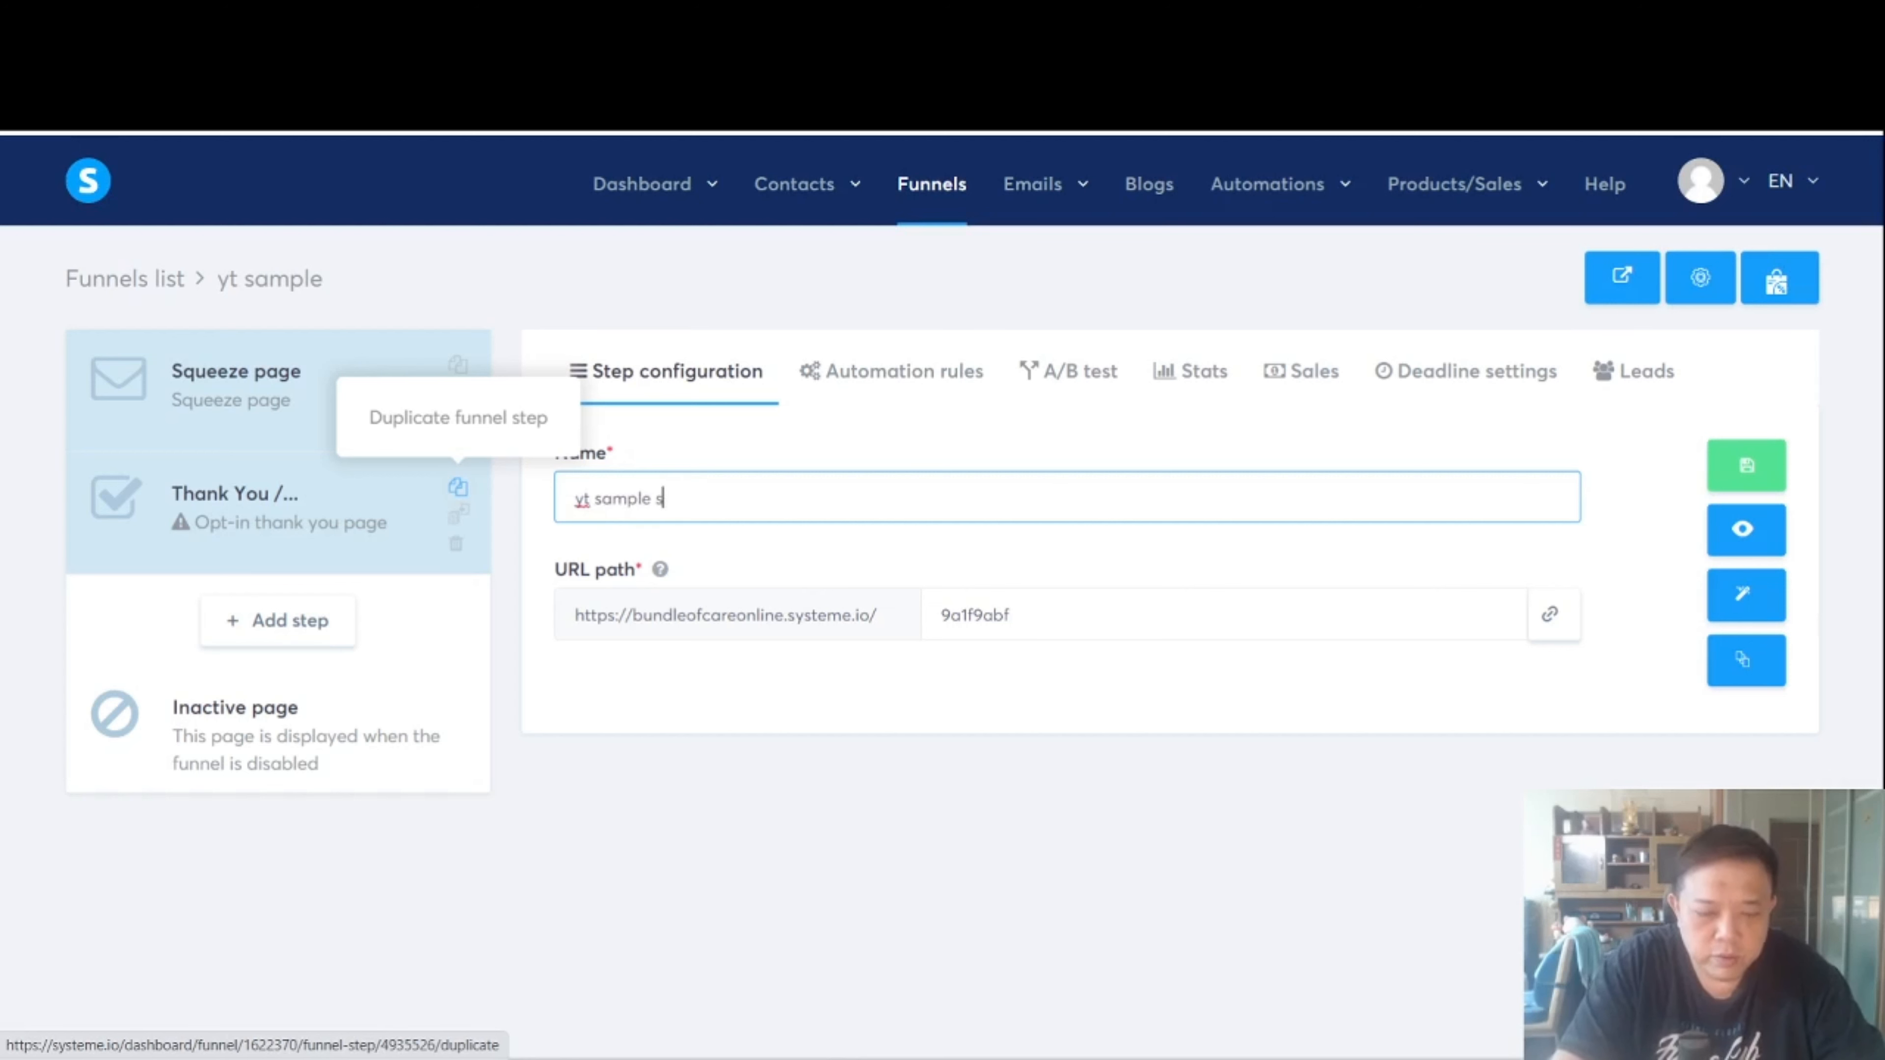
type("queeze page")
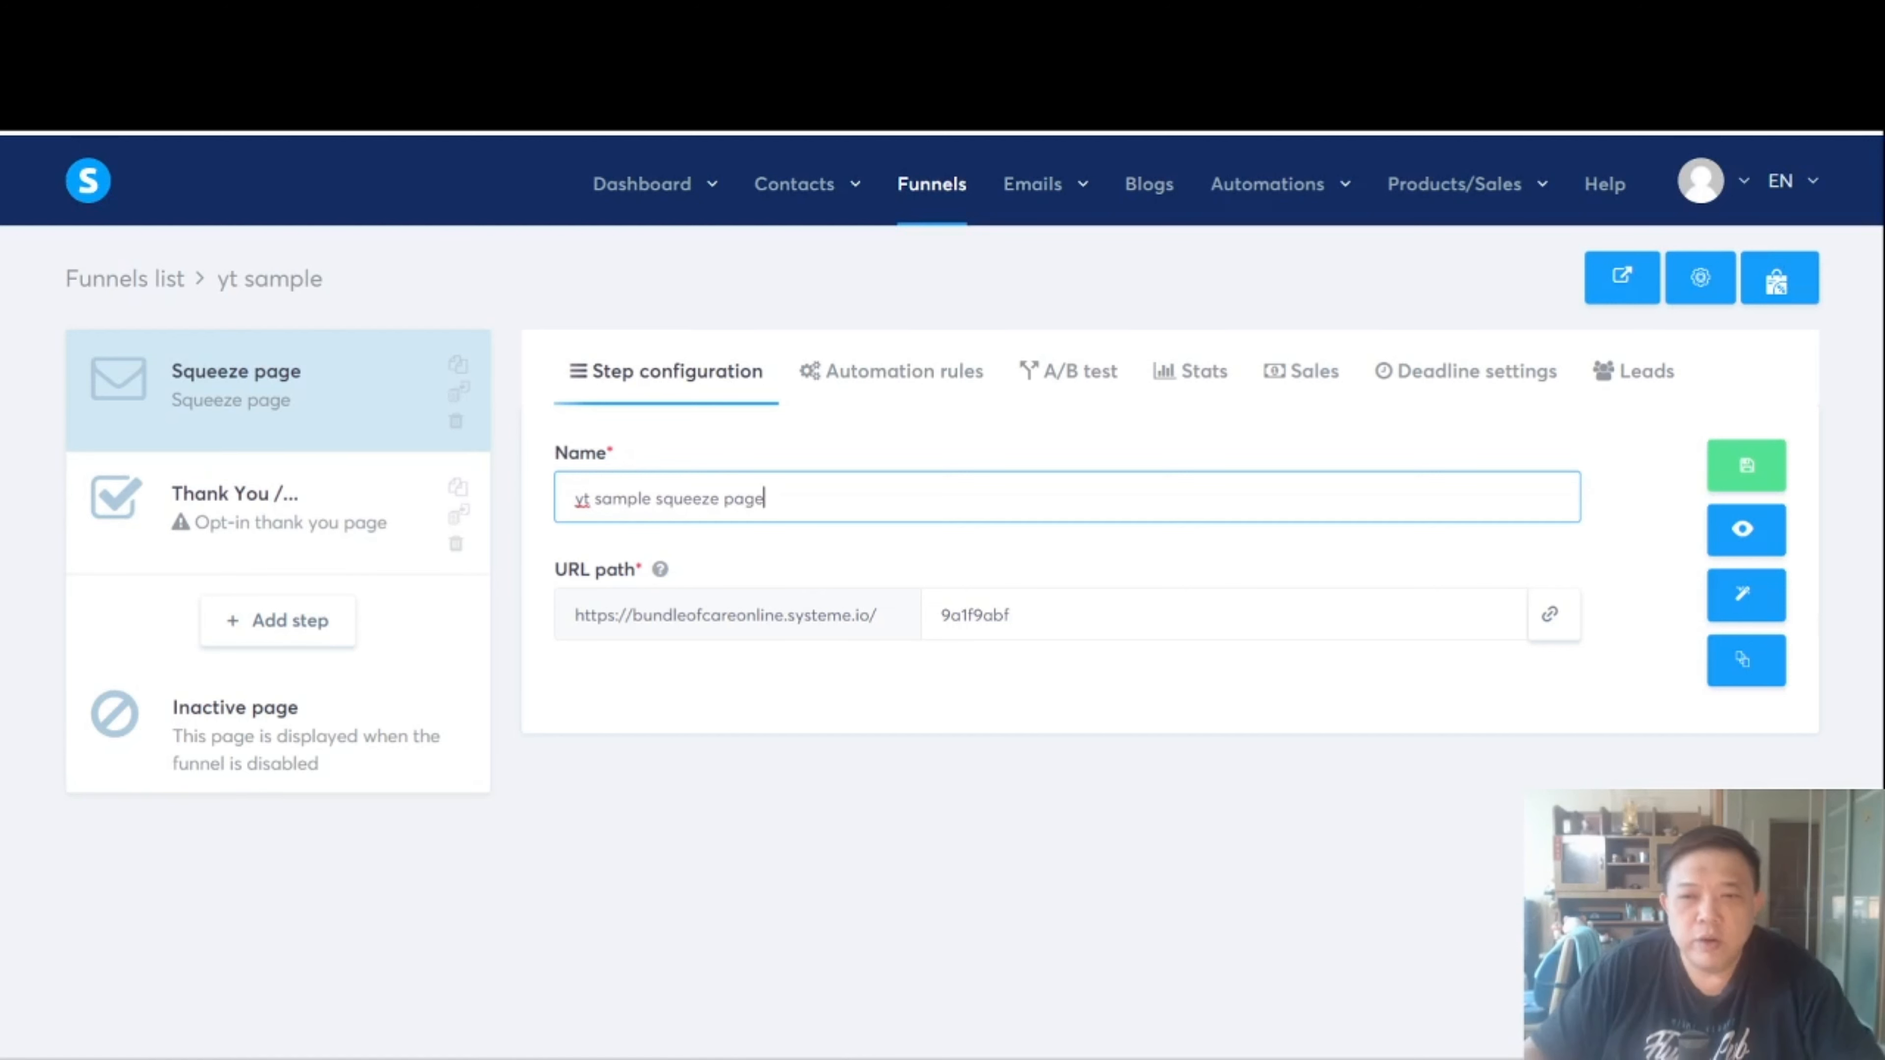
key("Tab")
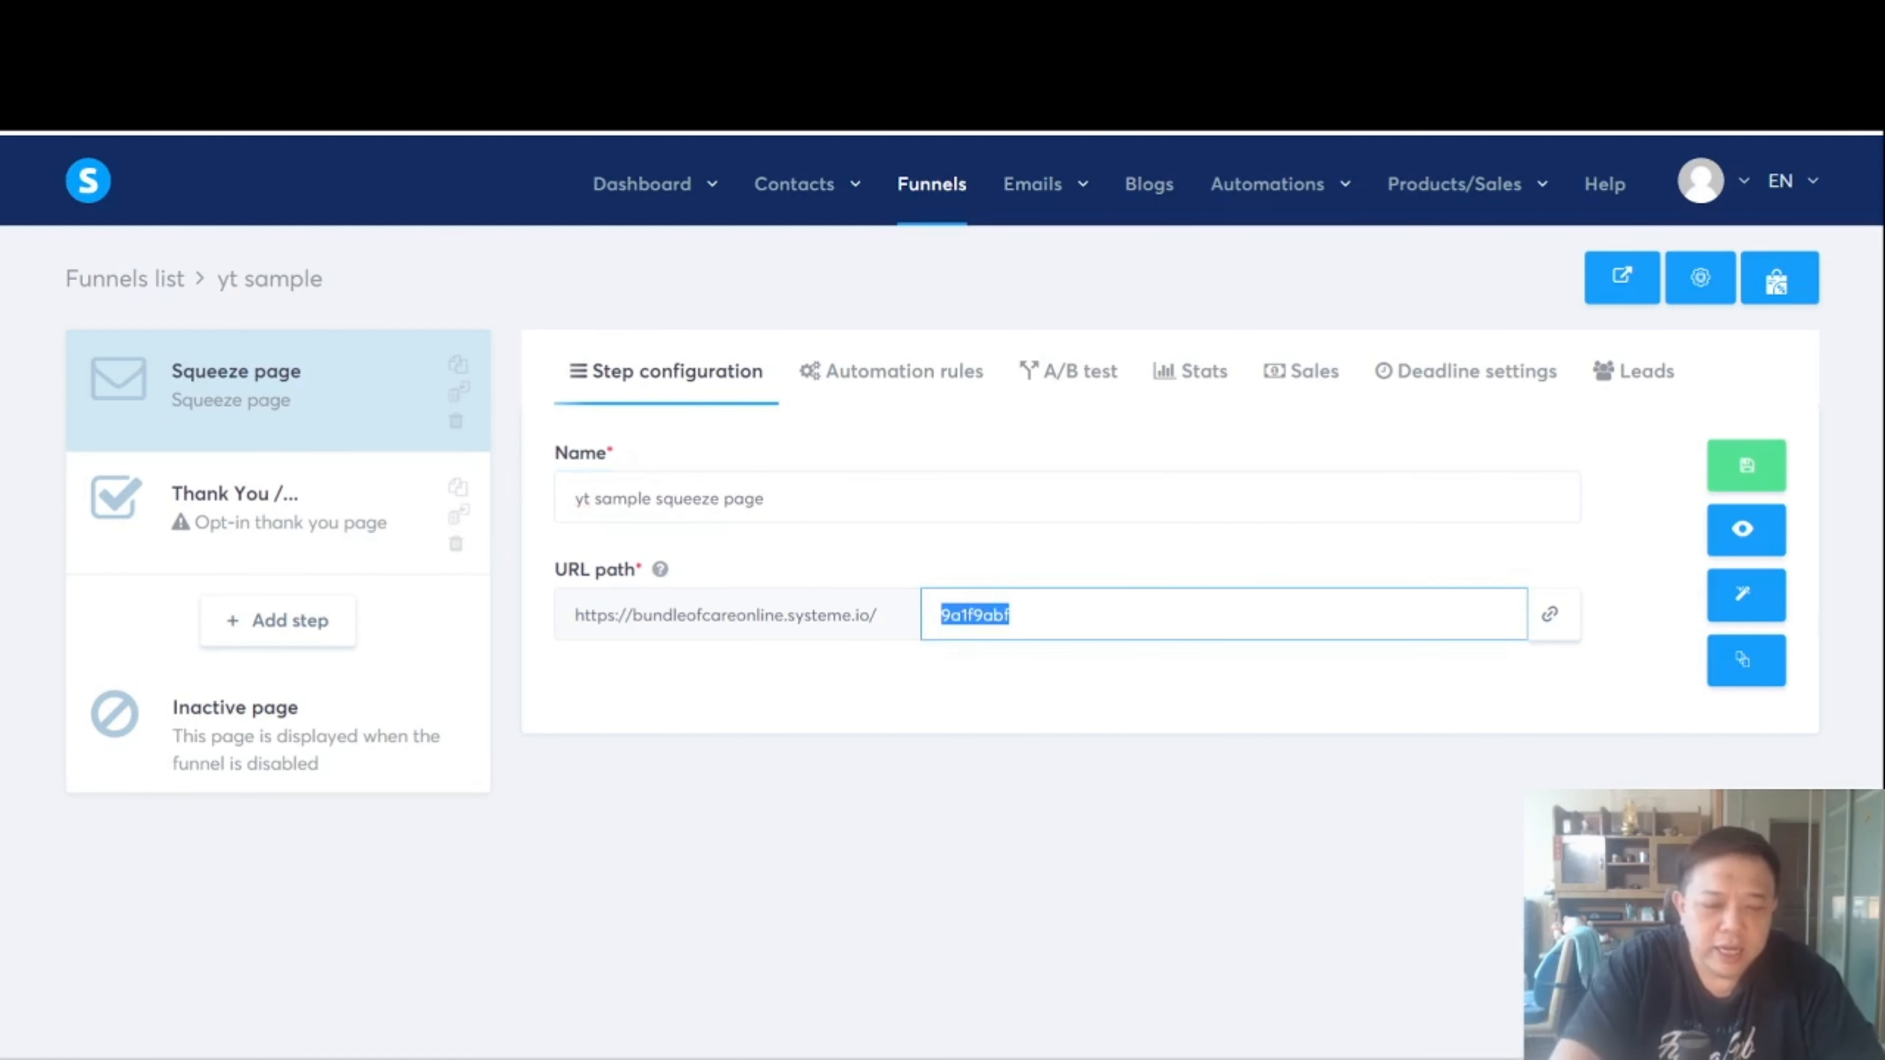
type("yt-sample")
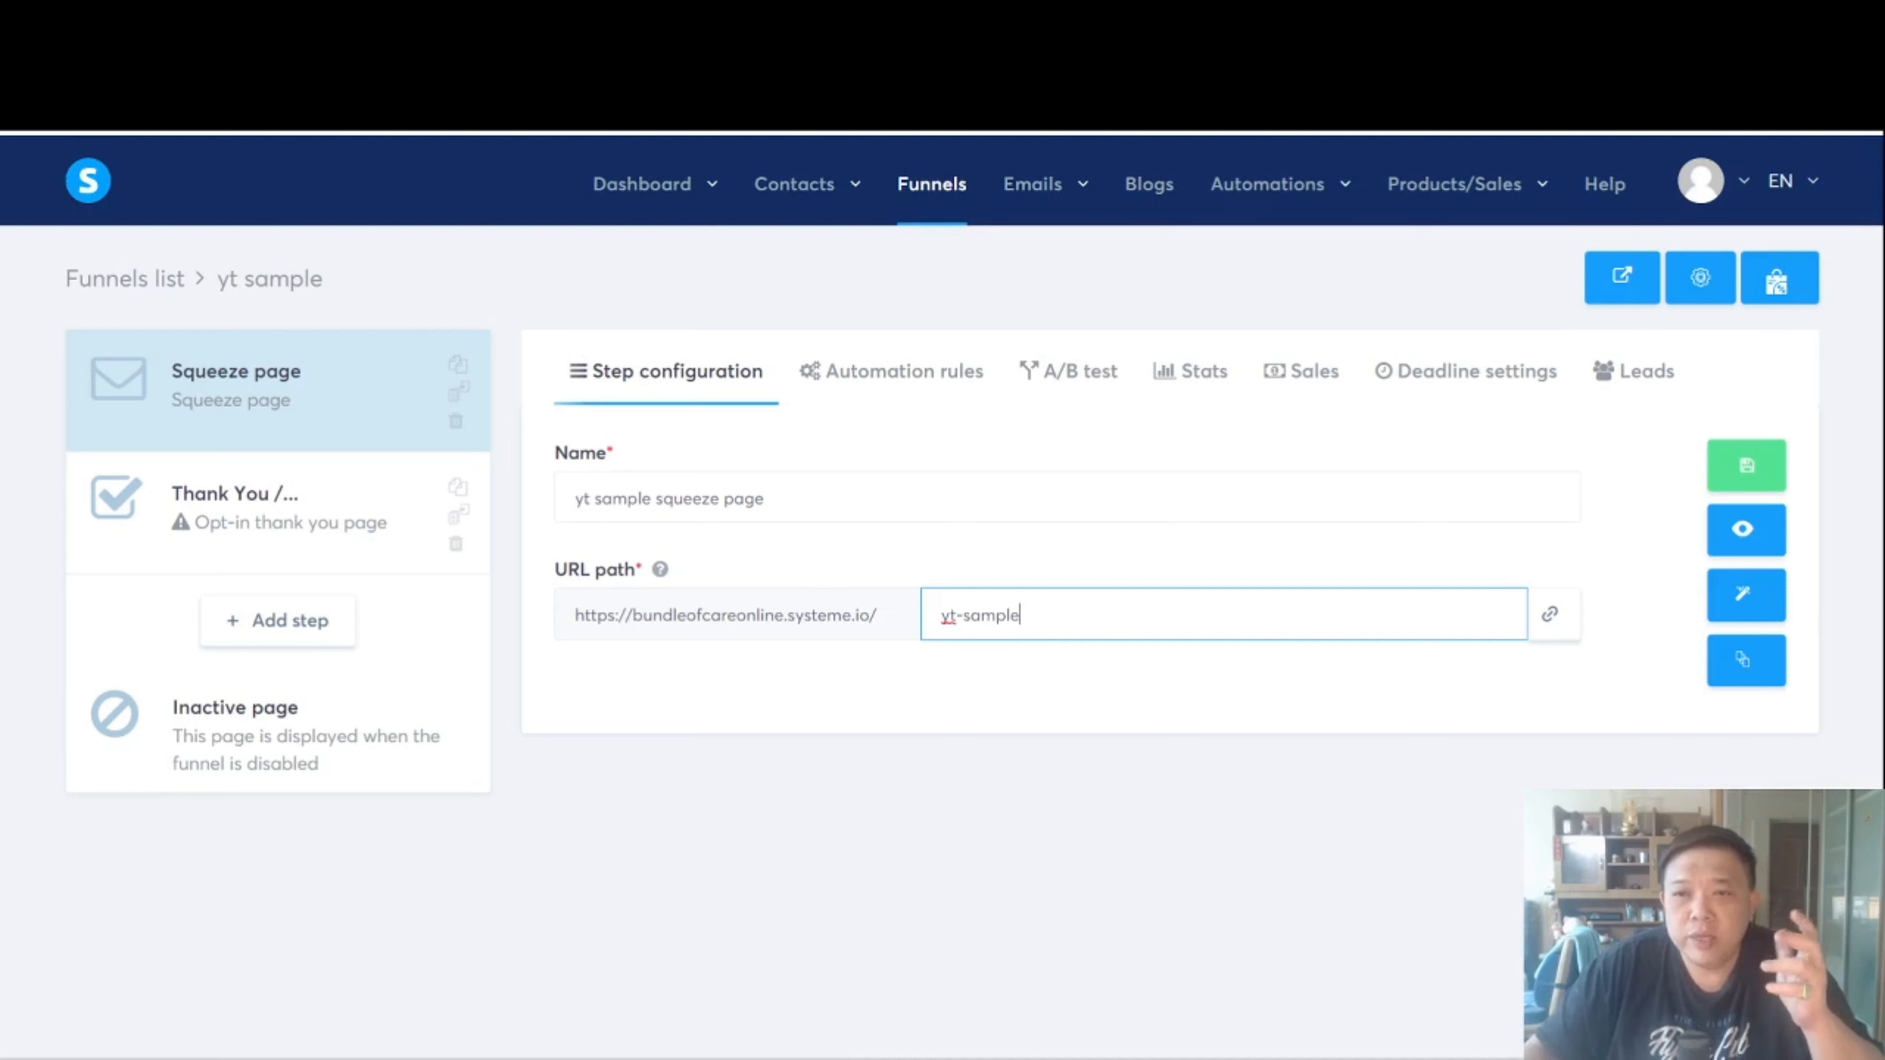
left_click(1739, 473)
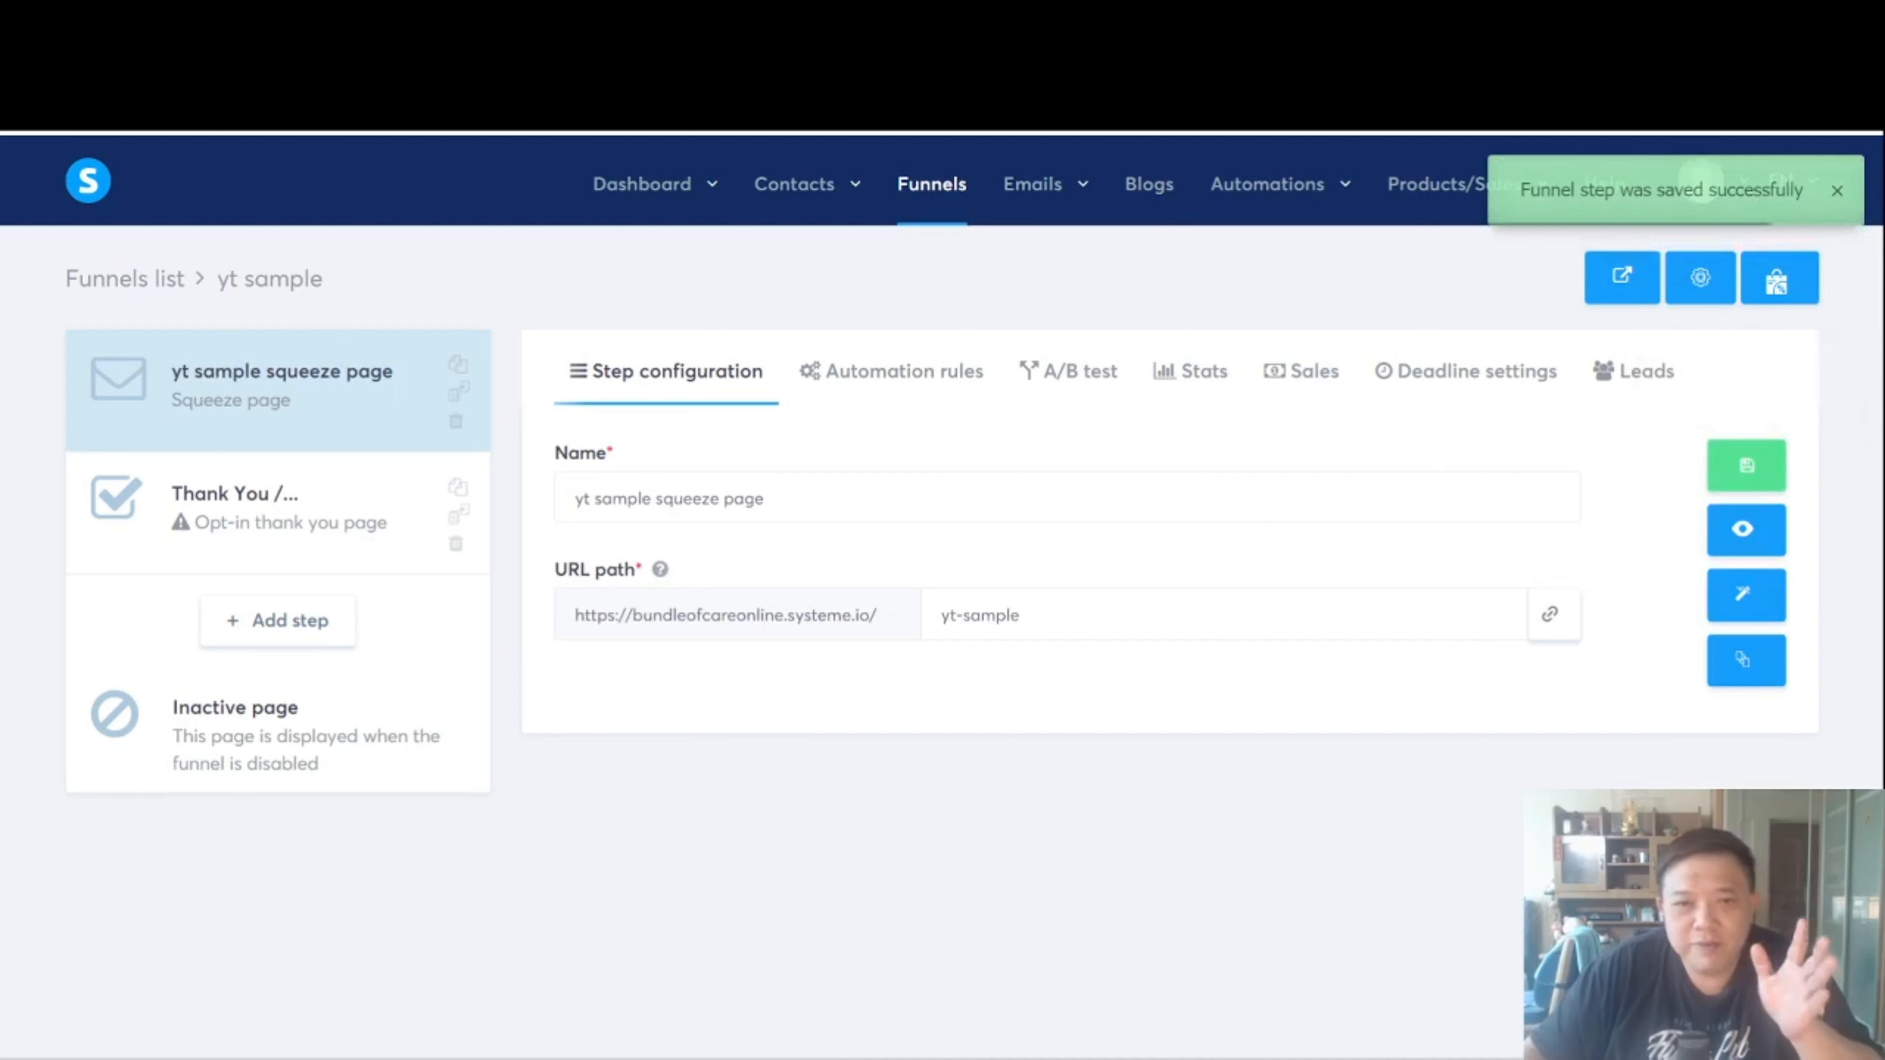
left_click_drag(775, 617, 636, 617)
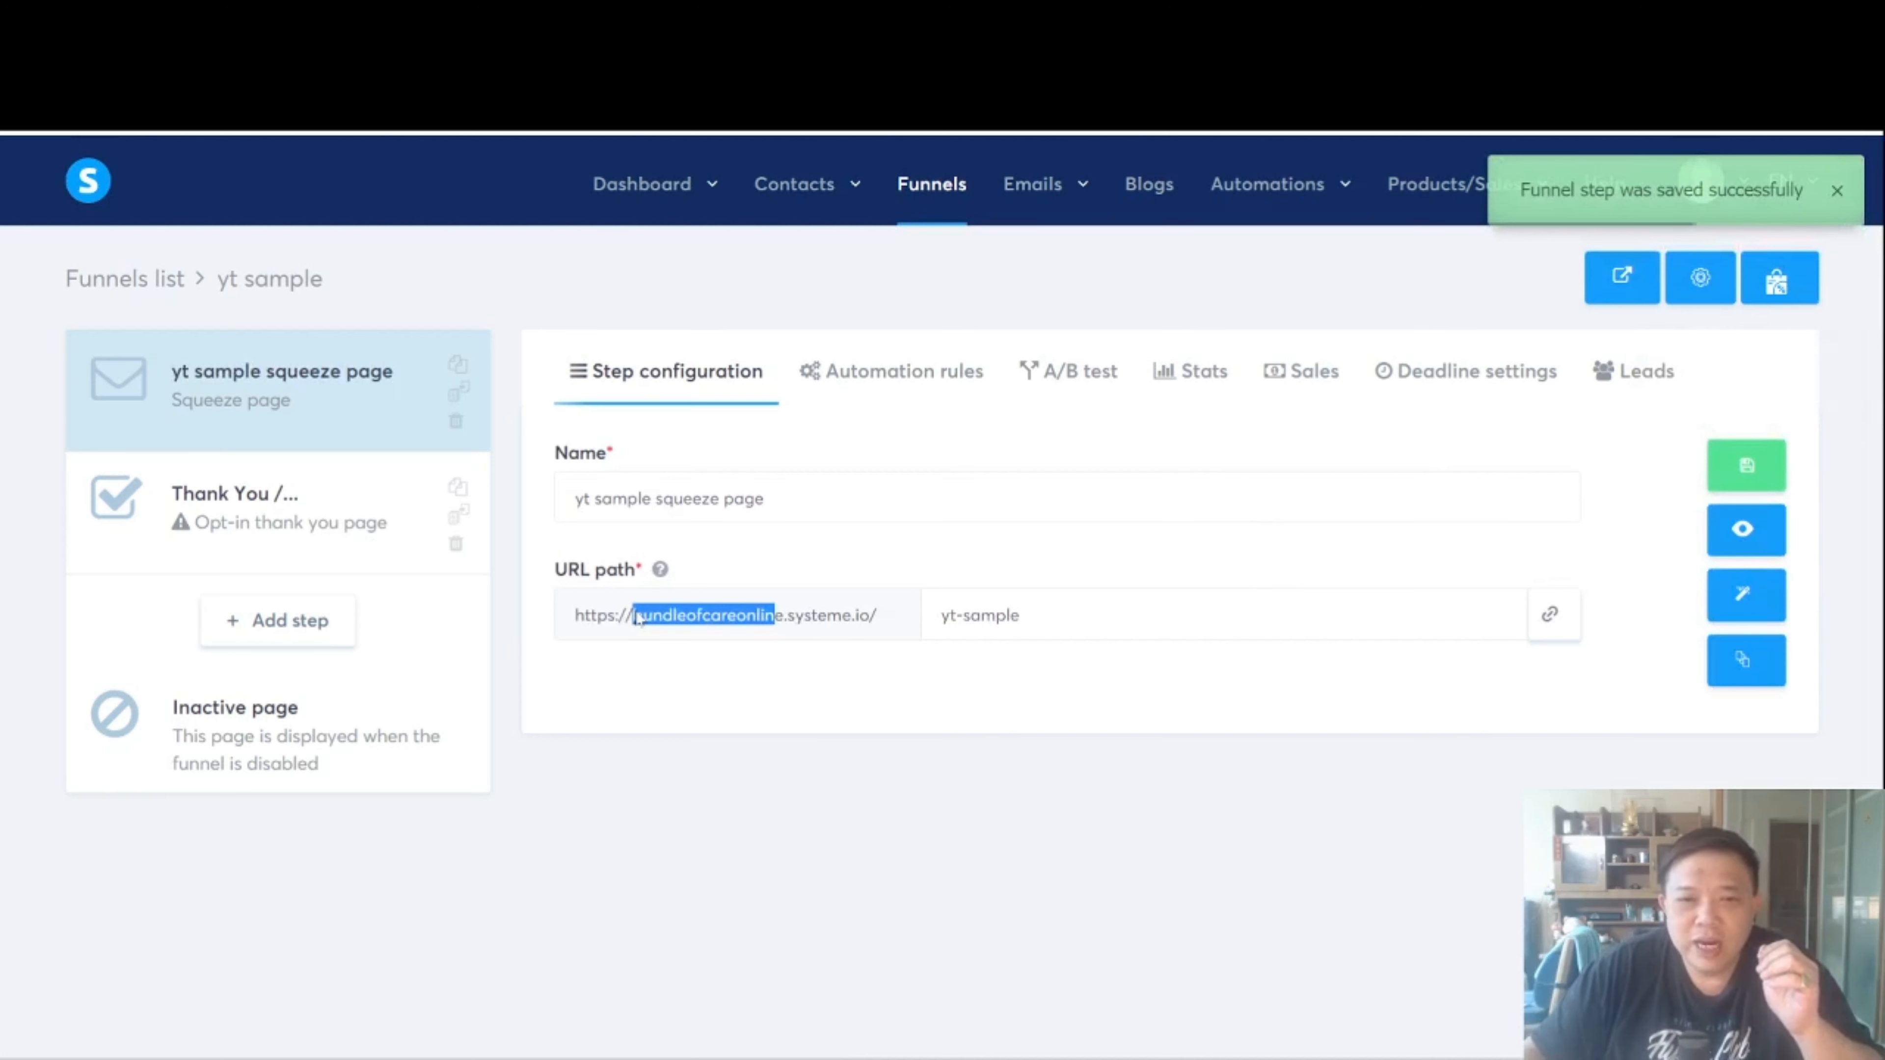
left_click(823, 666)
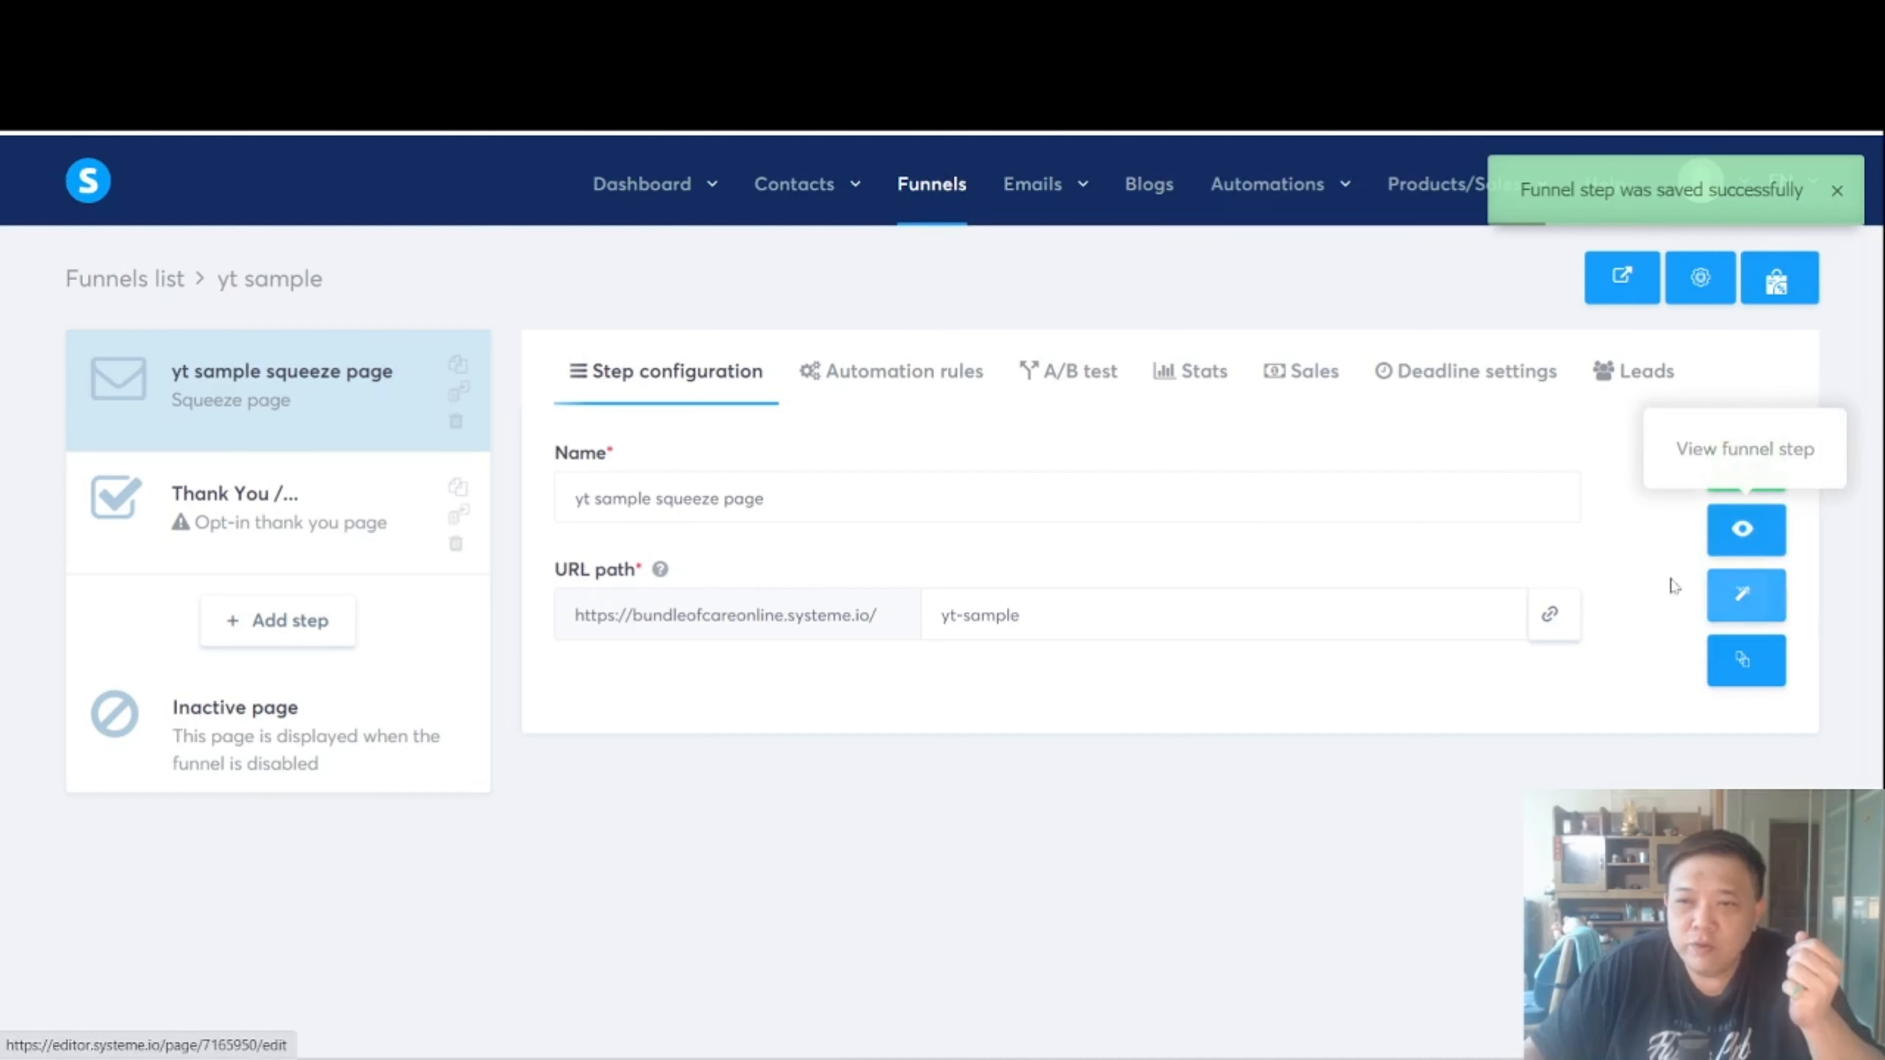
Open the squeeze page in the page editor and delete the header section with the Home, Contact and About links
left_click(1744, 599)
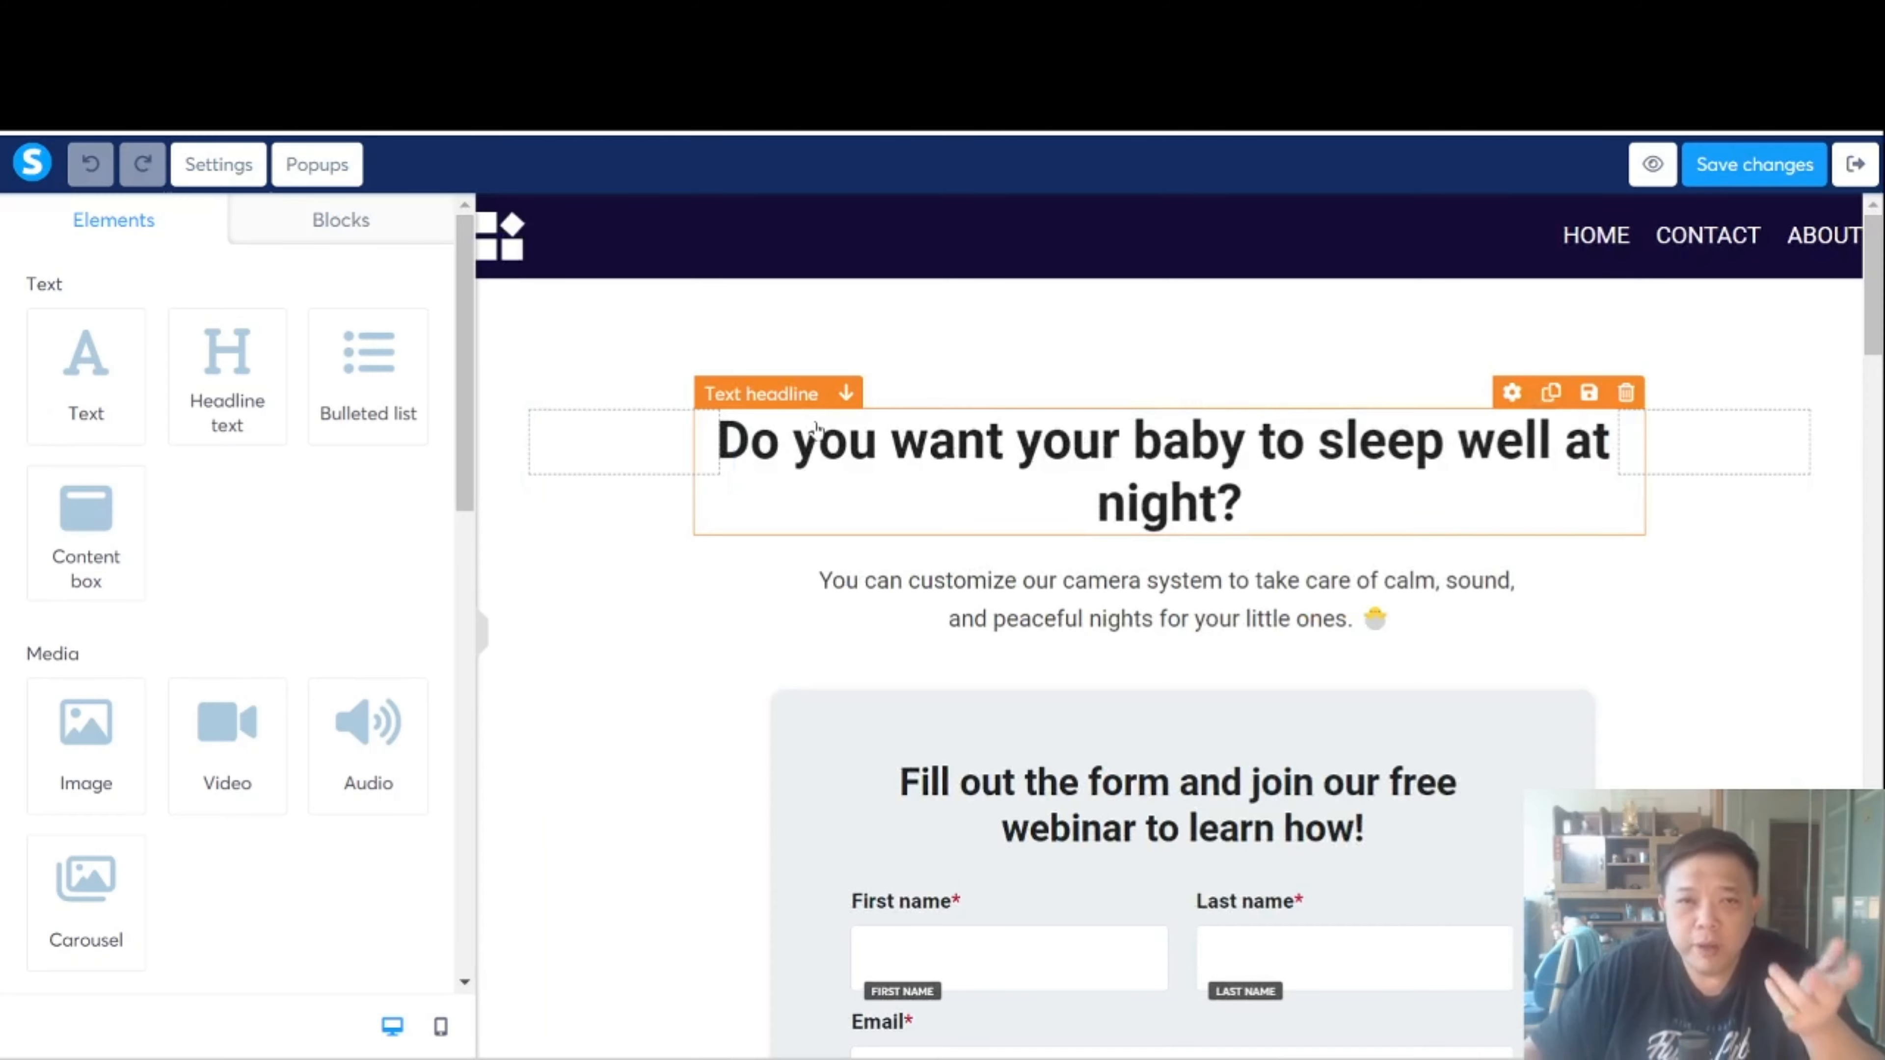
scroll(1006, 455, "down", 15)
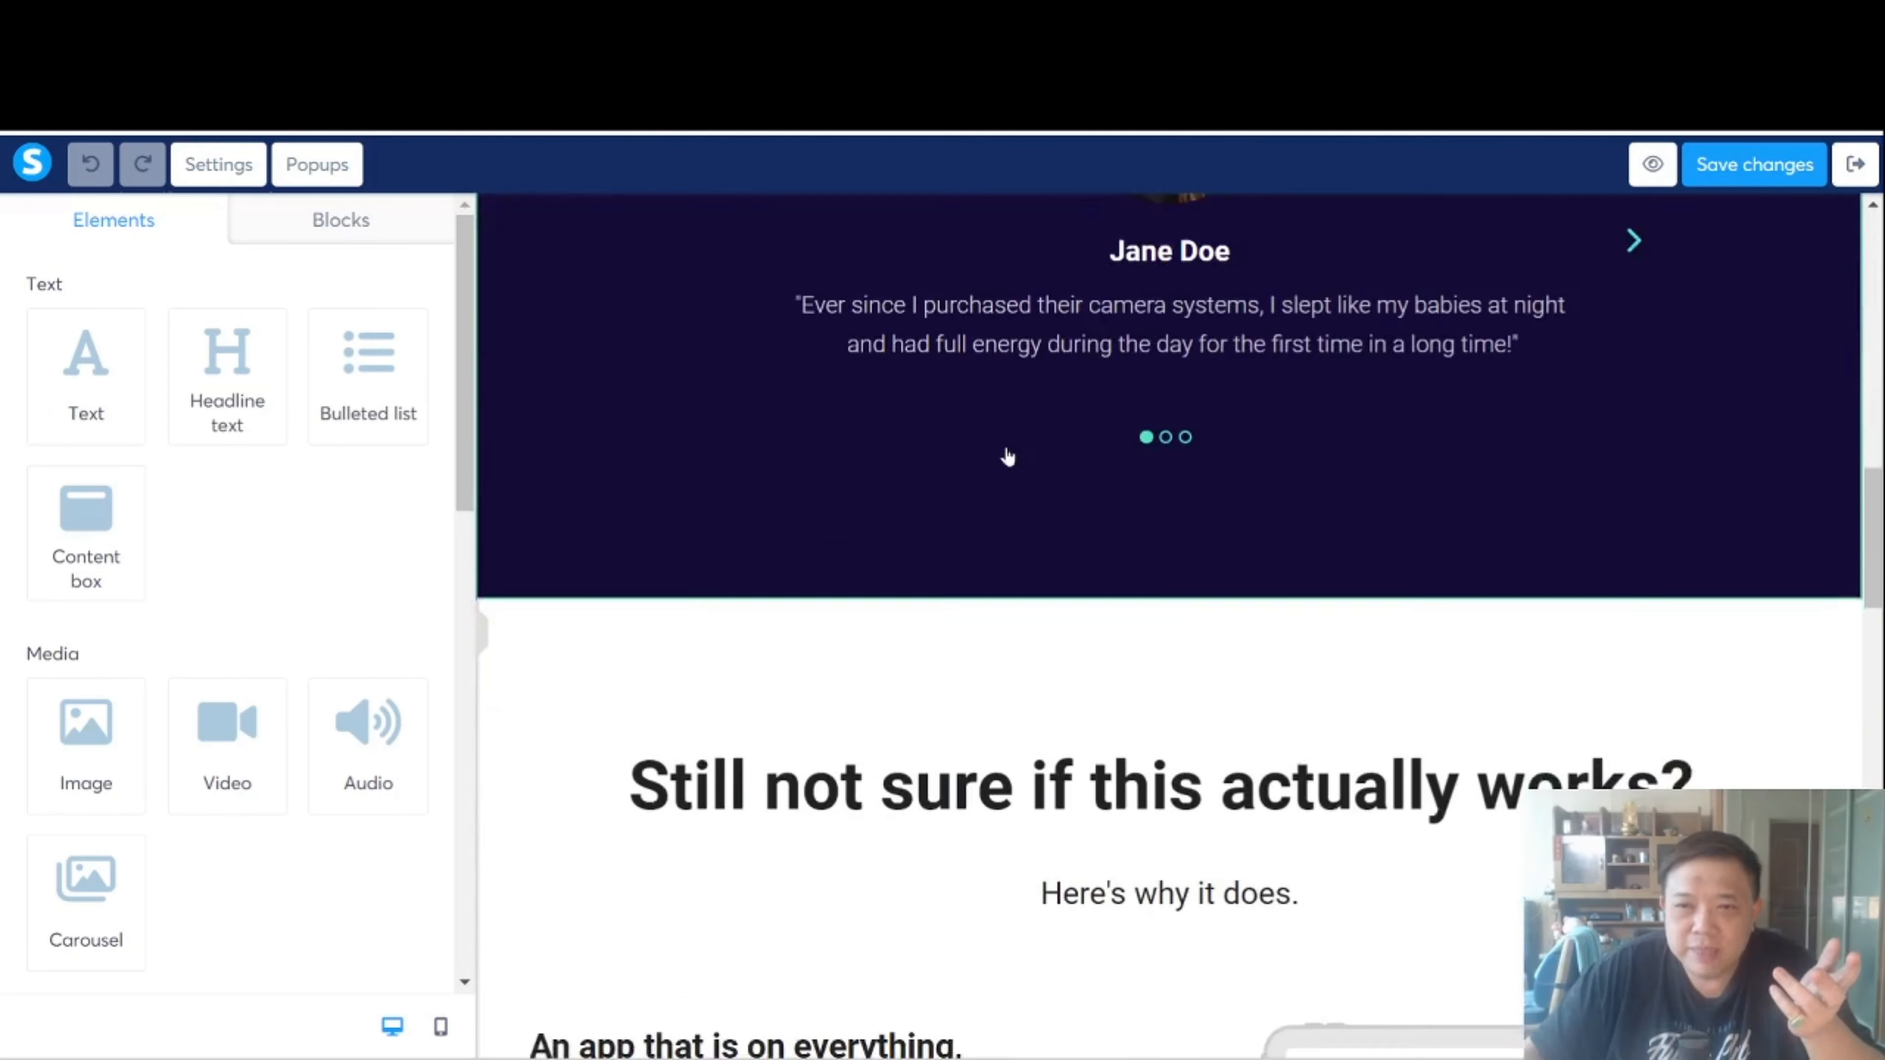
scroll(1008, 454, "up", 15)
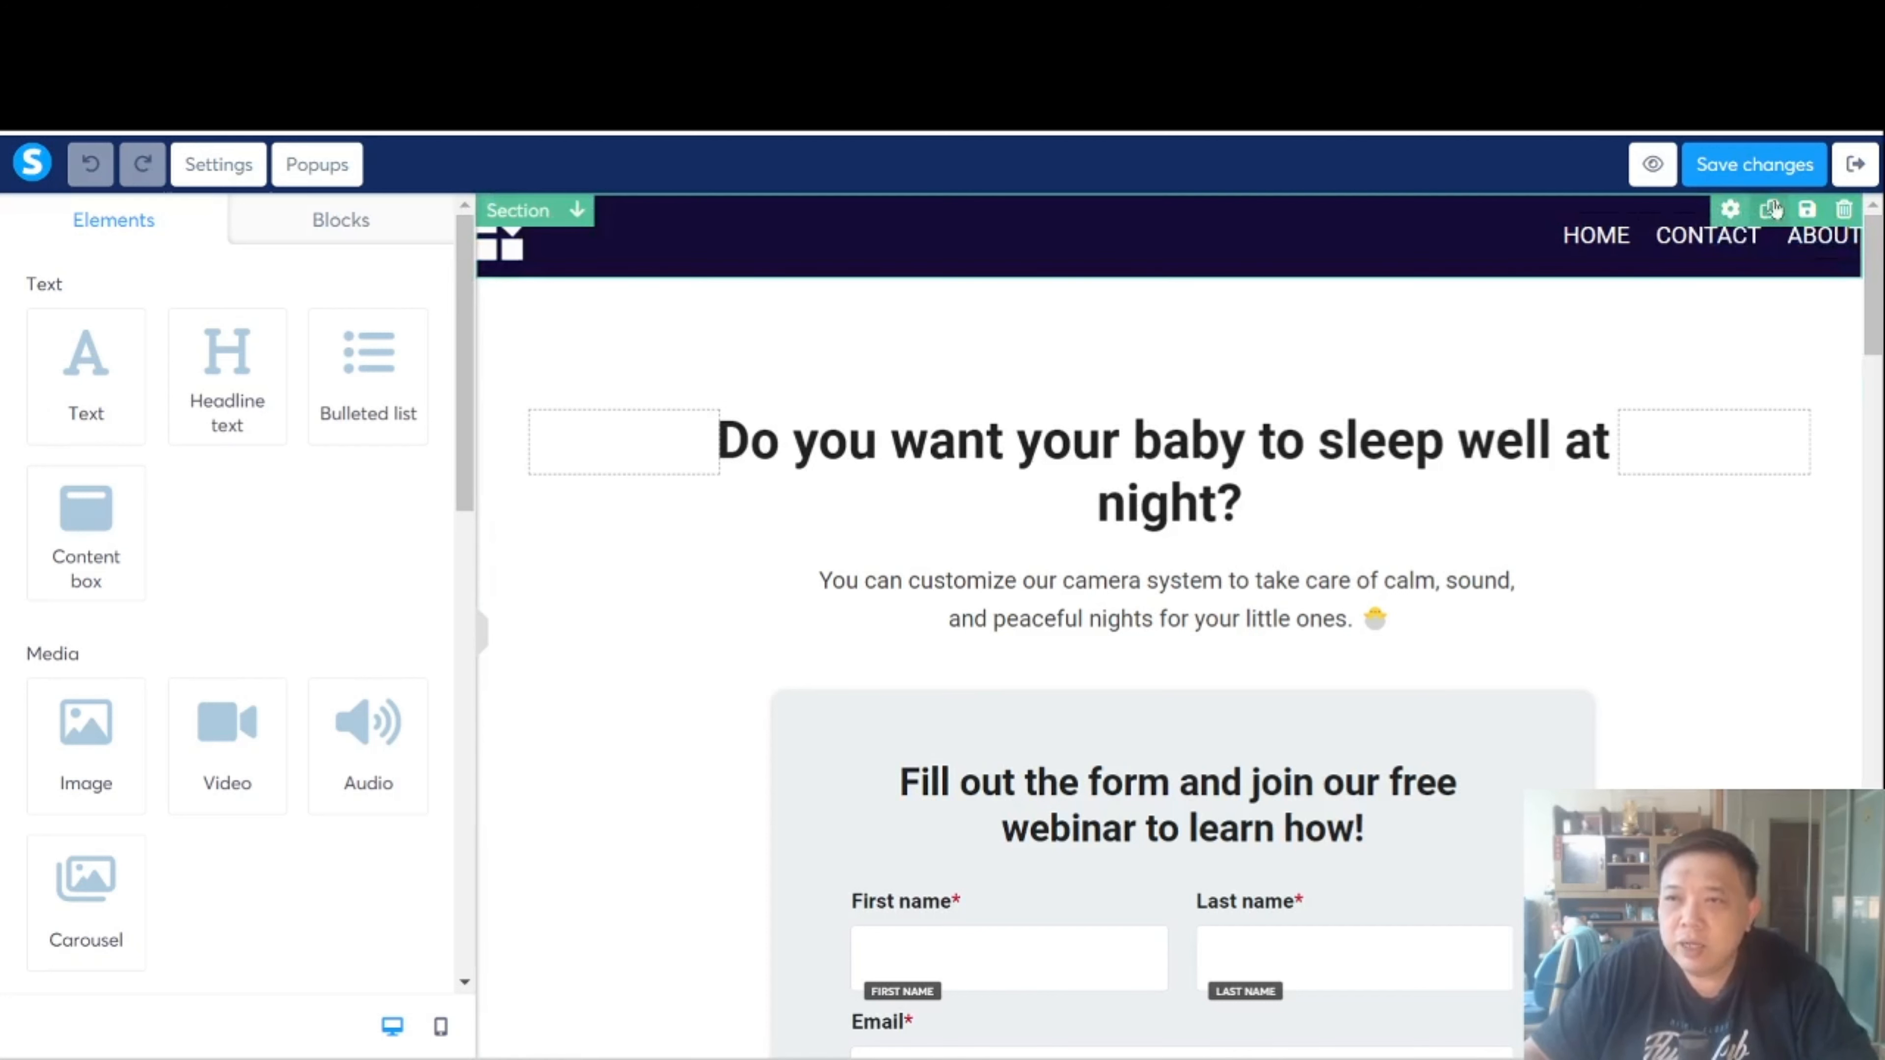
left_click(1843, 211)
left_click(1074, 211)
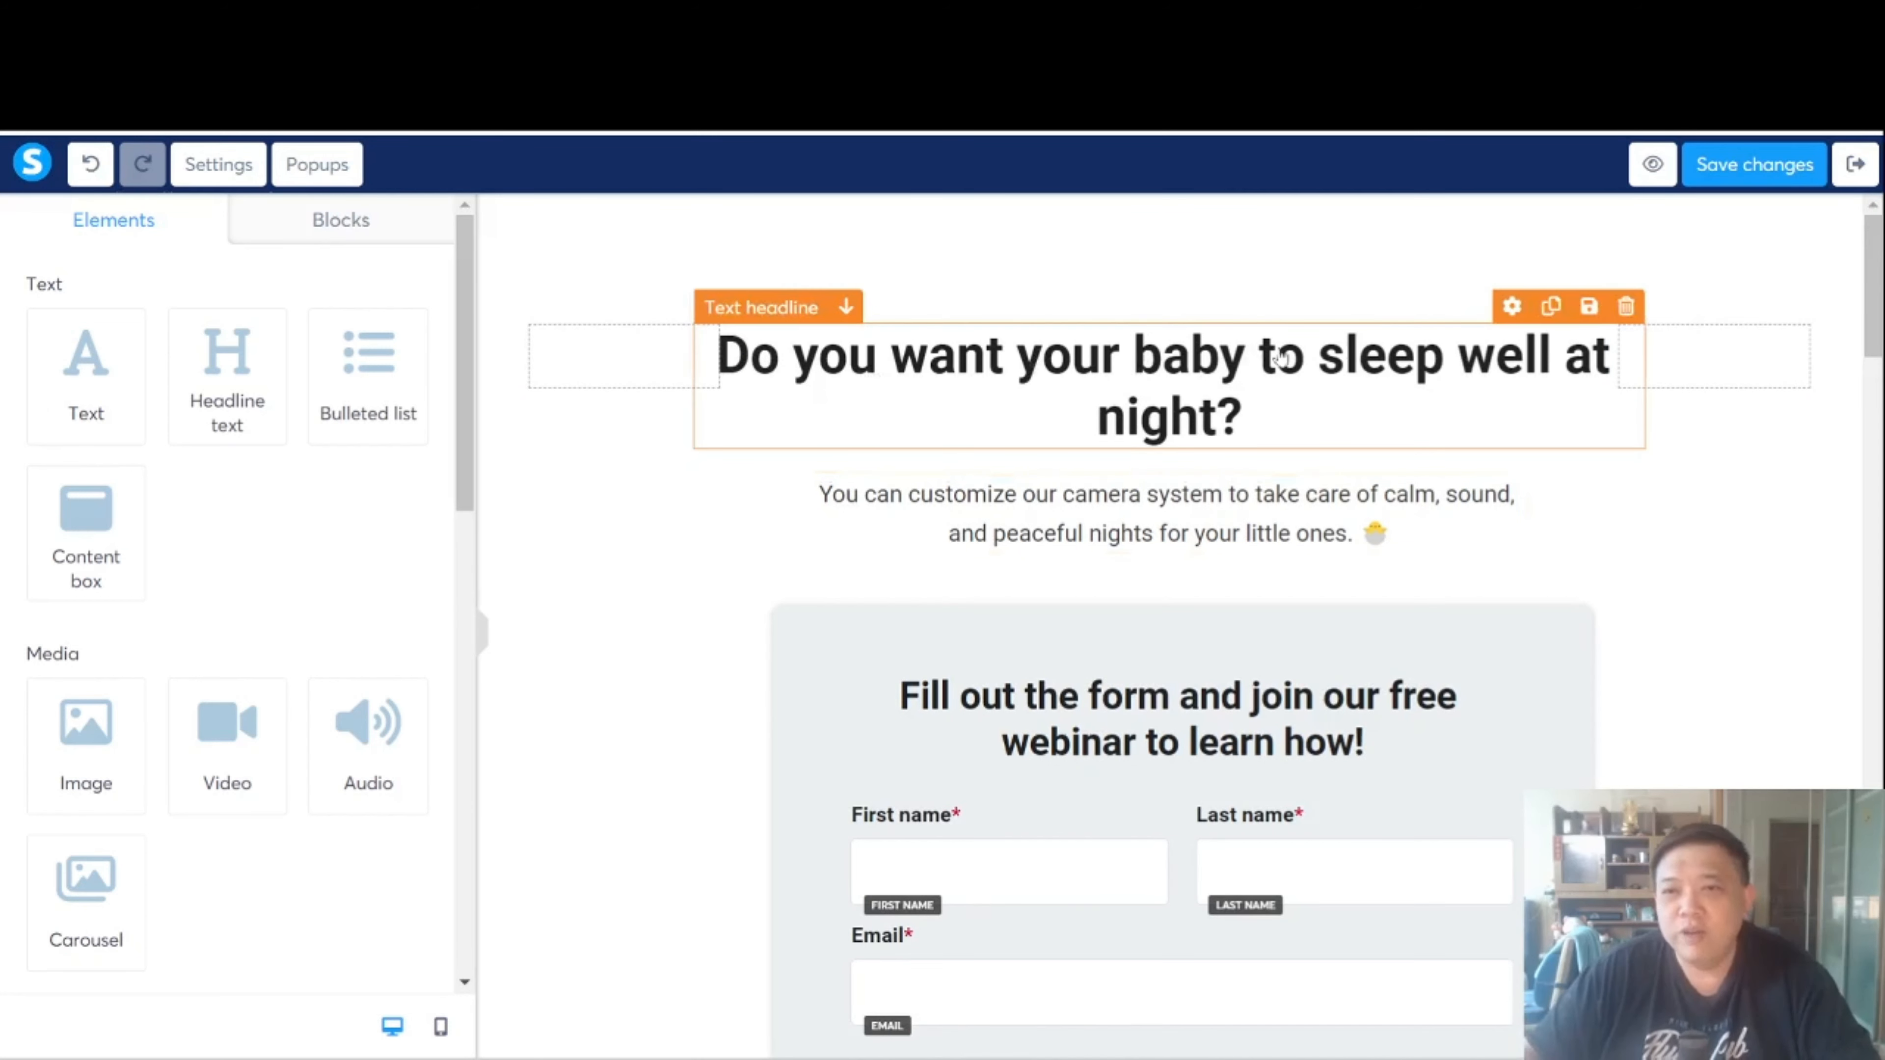
Change the main headline to read "Do you want your automated money making machine"
left_click(1297, 426)
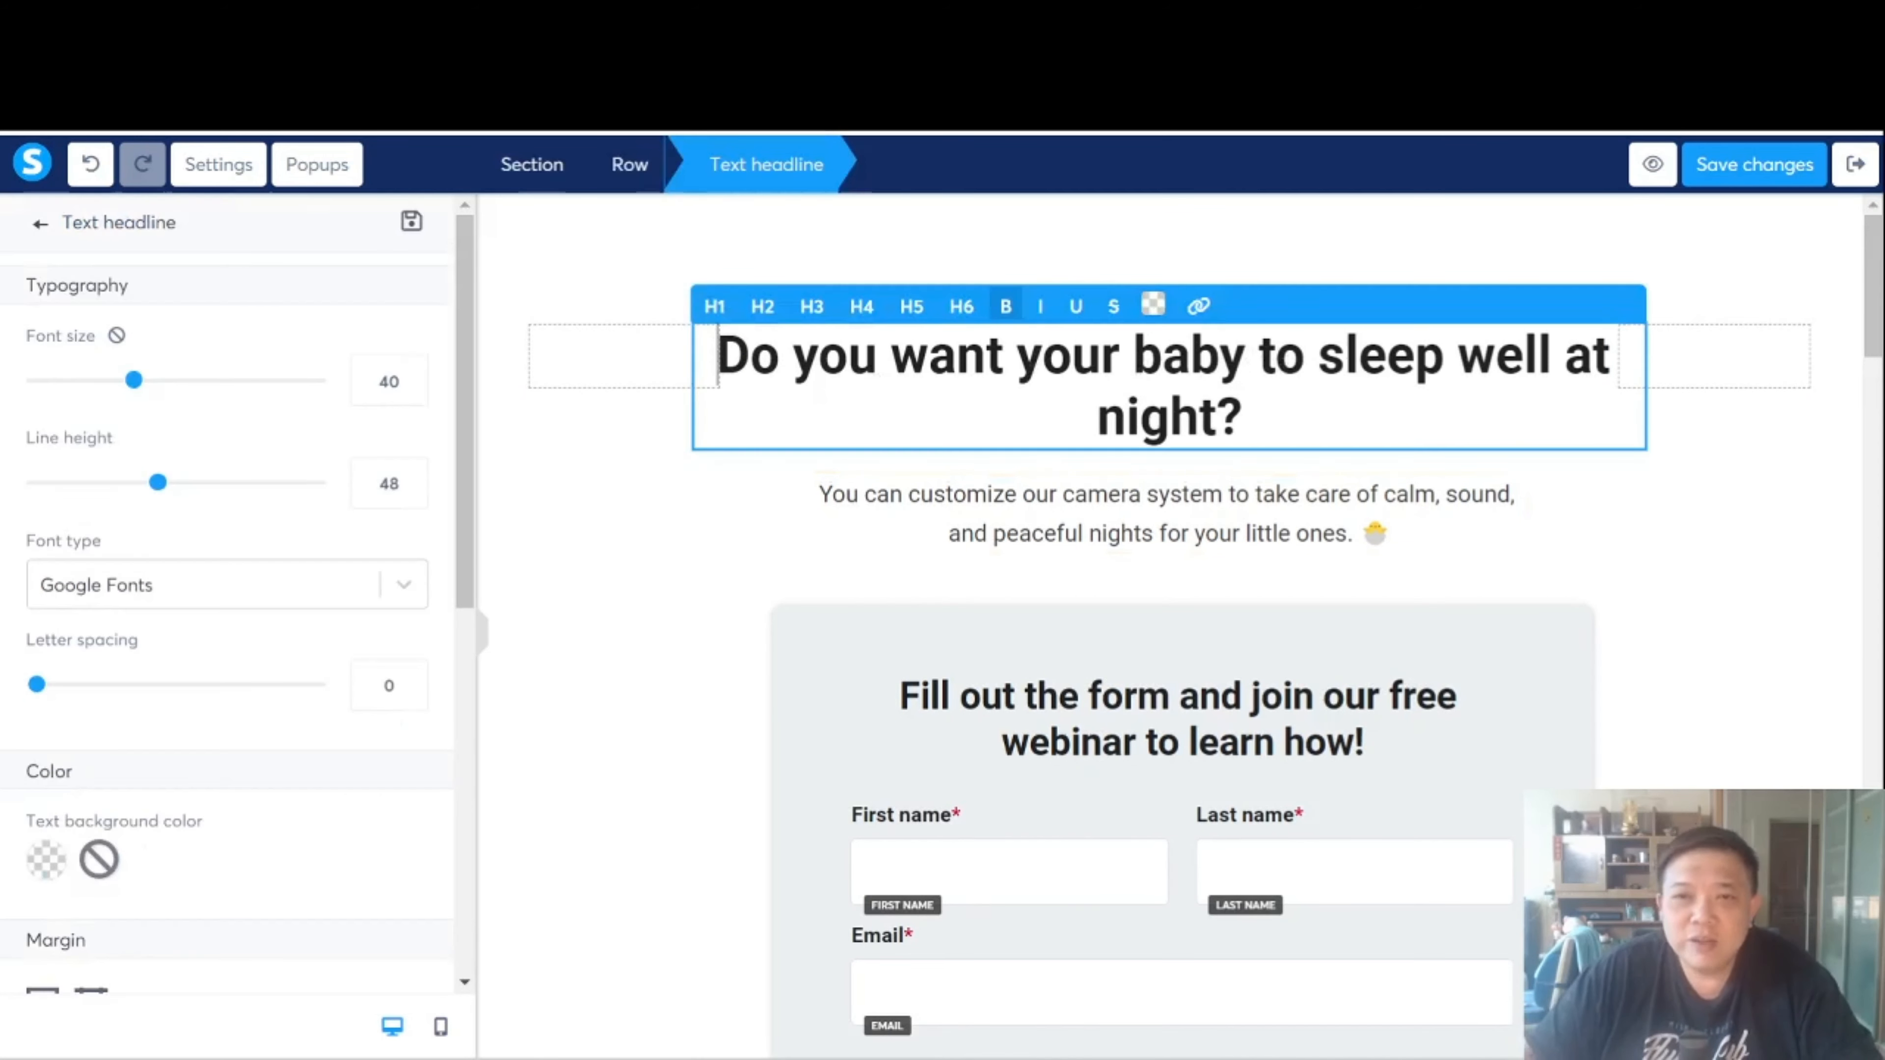
left_click_drag(1262, 426, 988, 356)
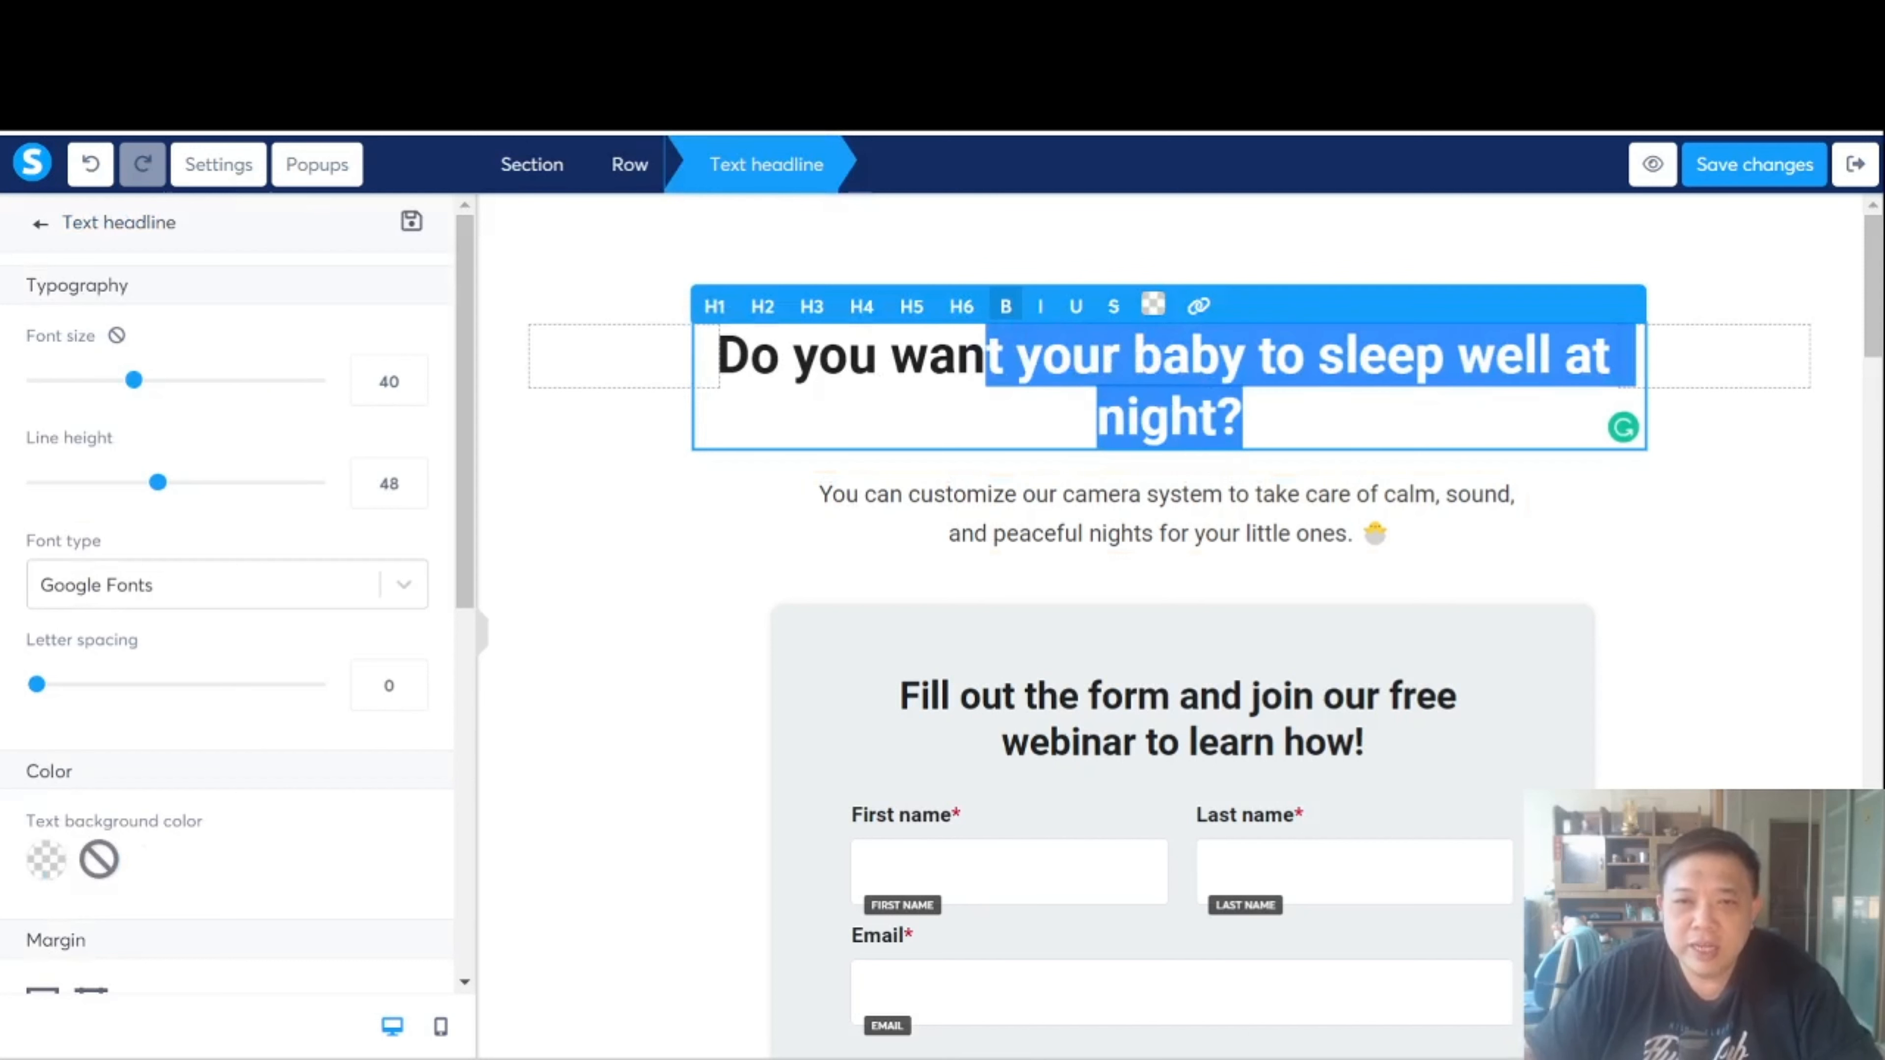
left_click(1098, 417)
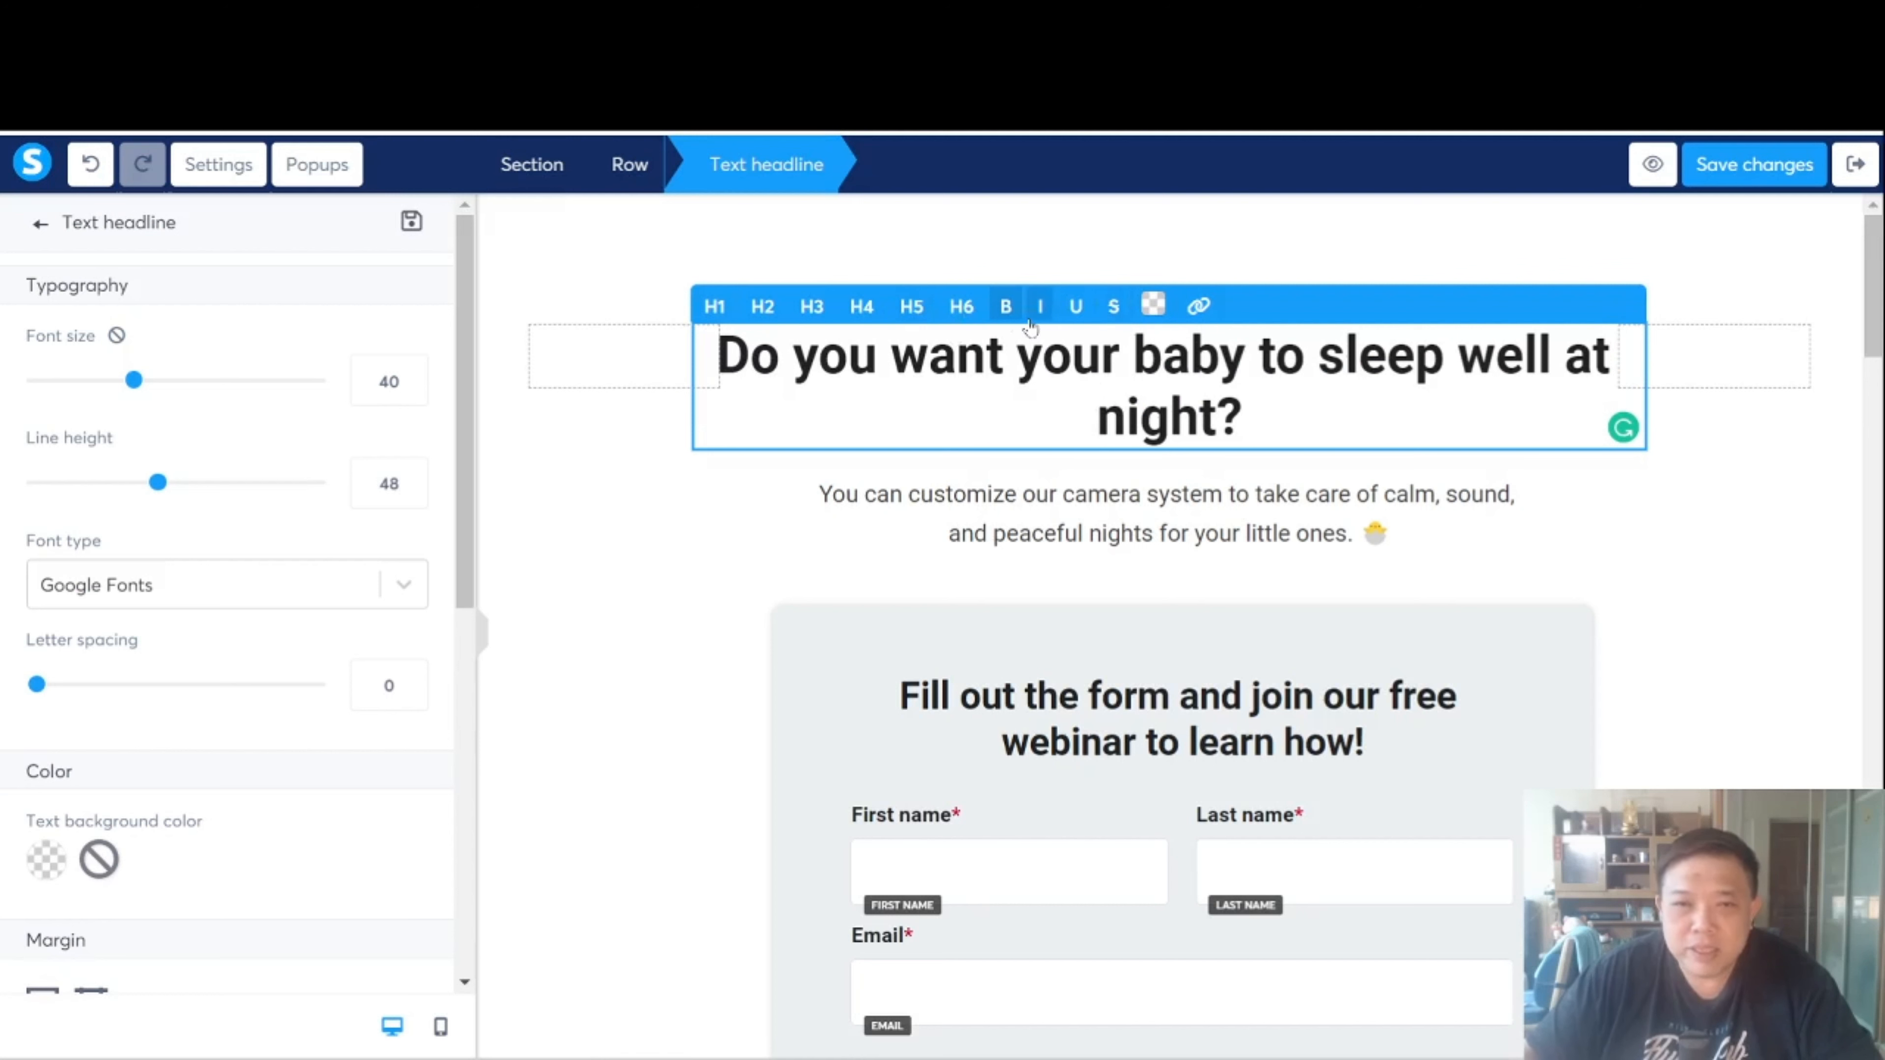
left_click(1216, 417)
left_click_drag(1243, 417, 1017, 357)
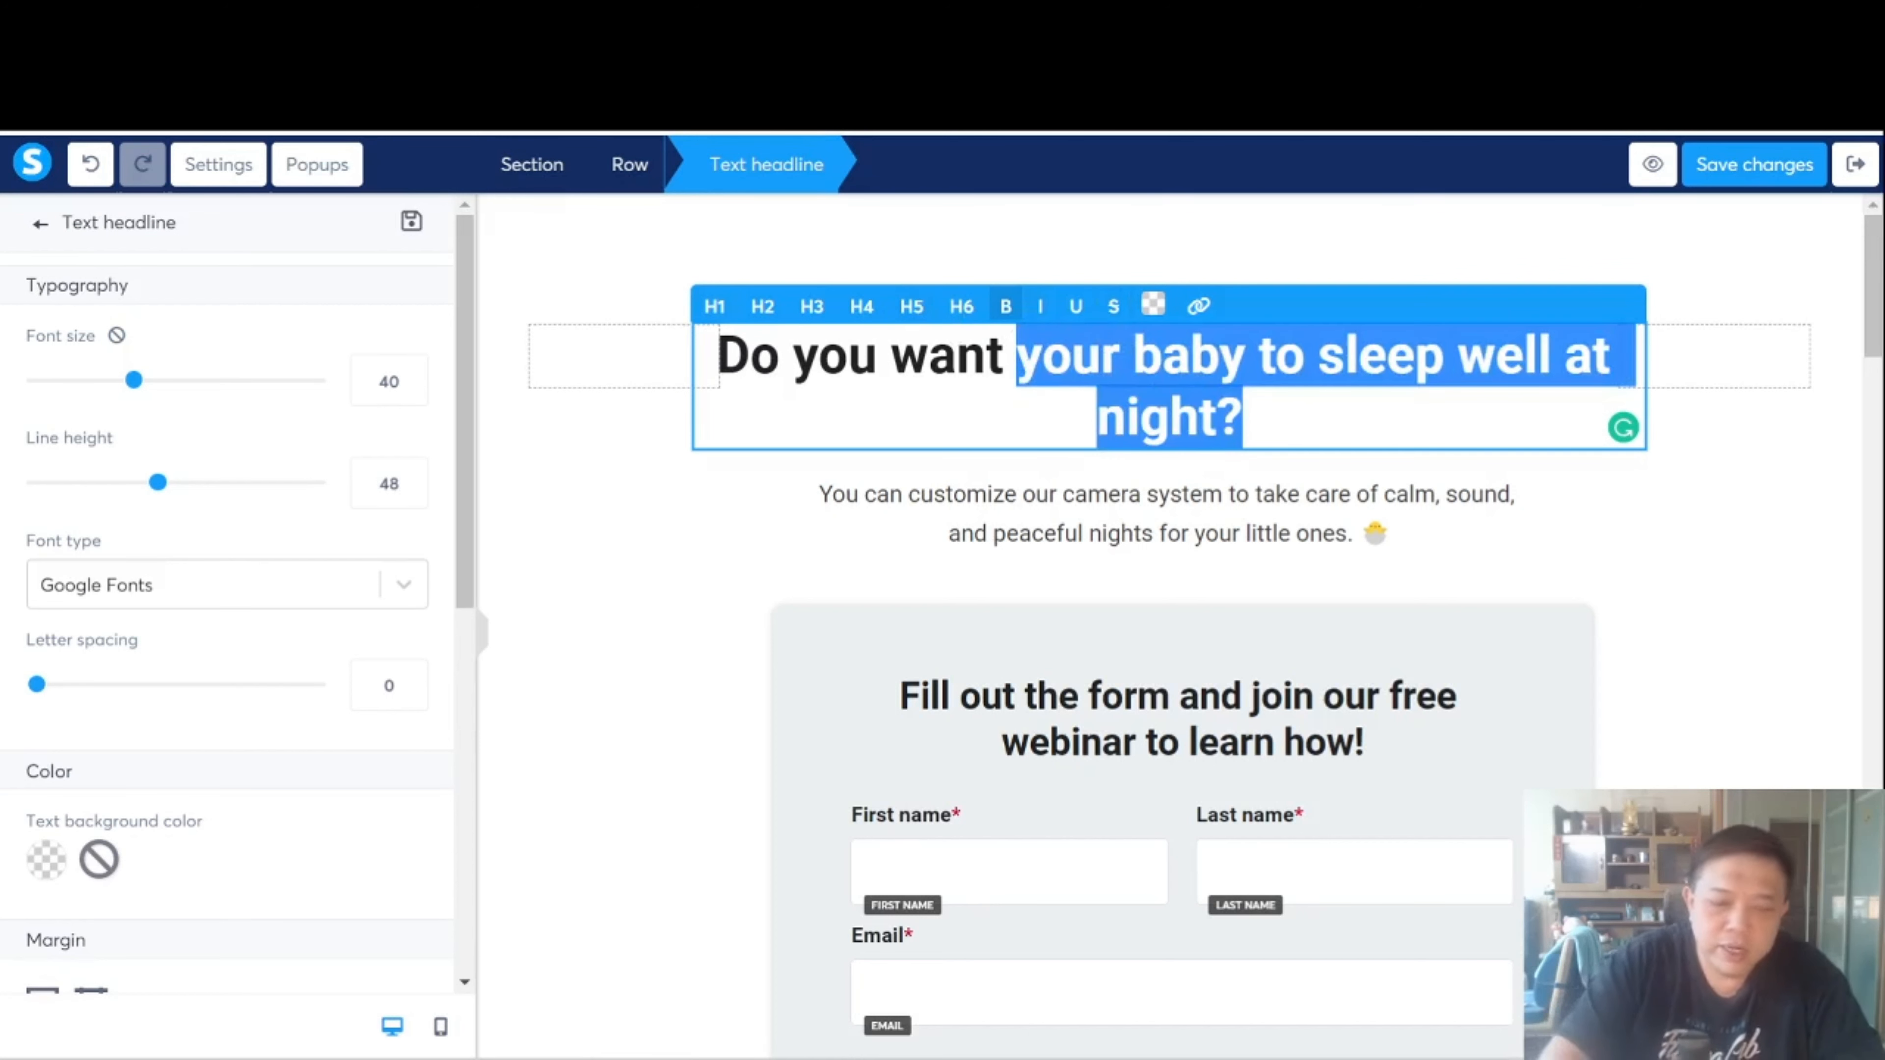
key("BackSpace")
type("your aut")
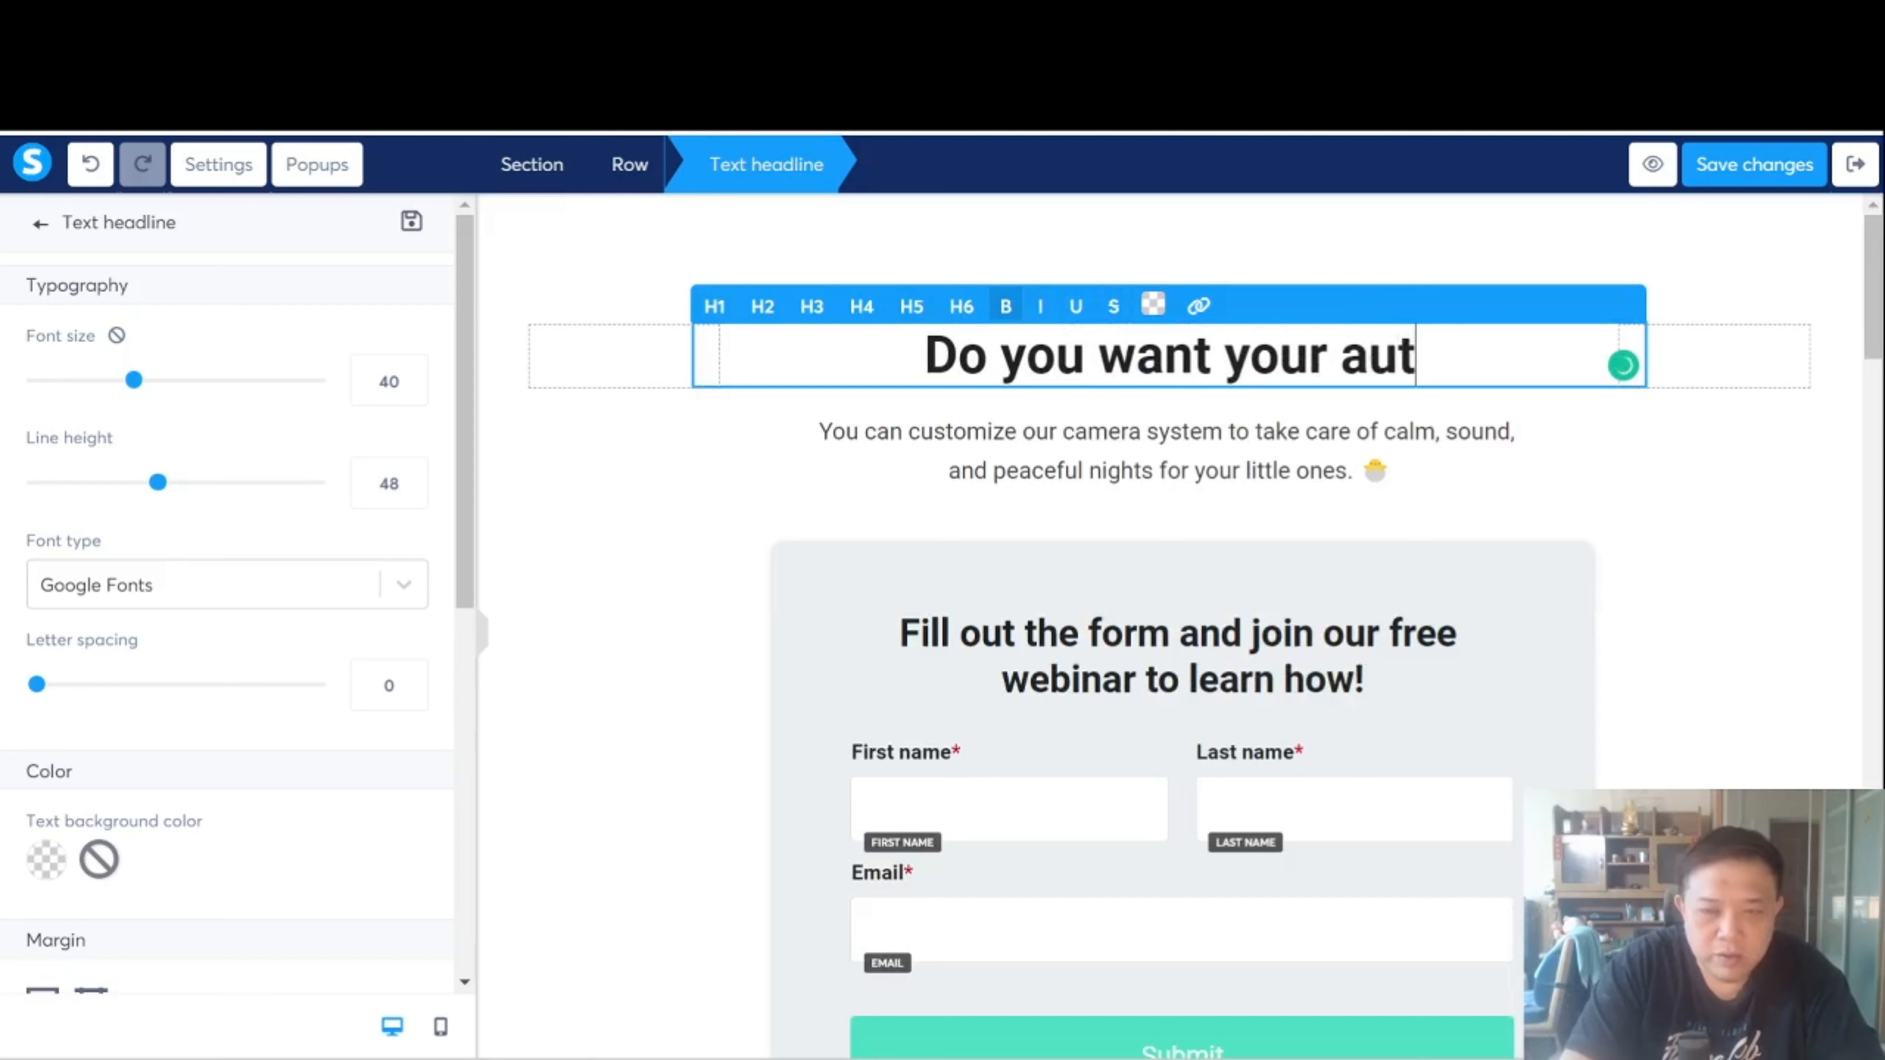
type("omated money mac")
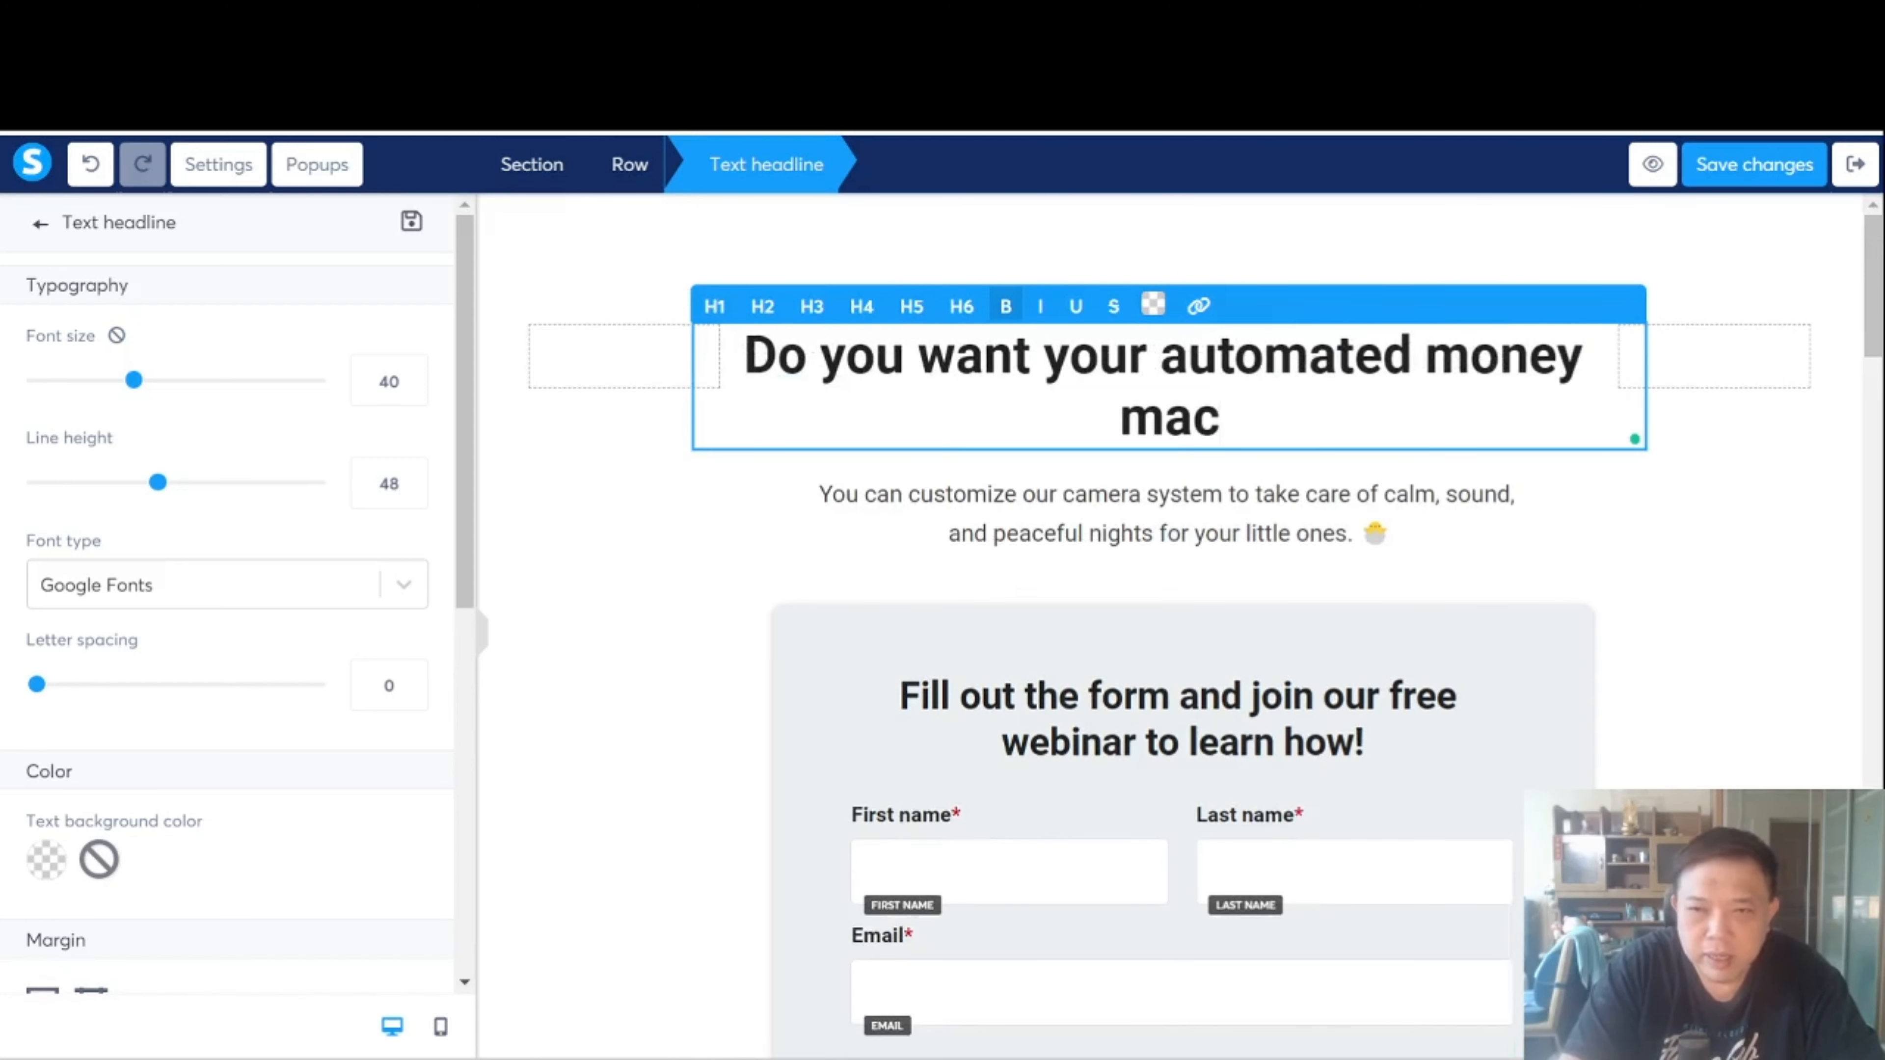
key("BackSpace")
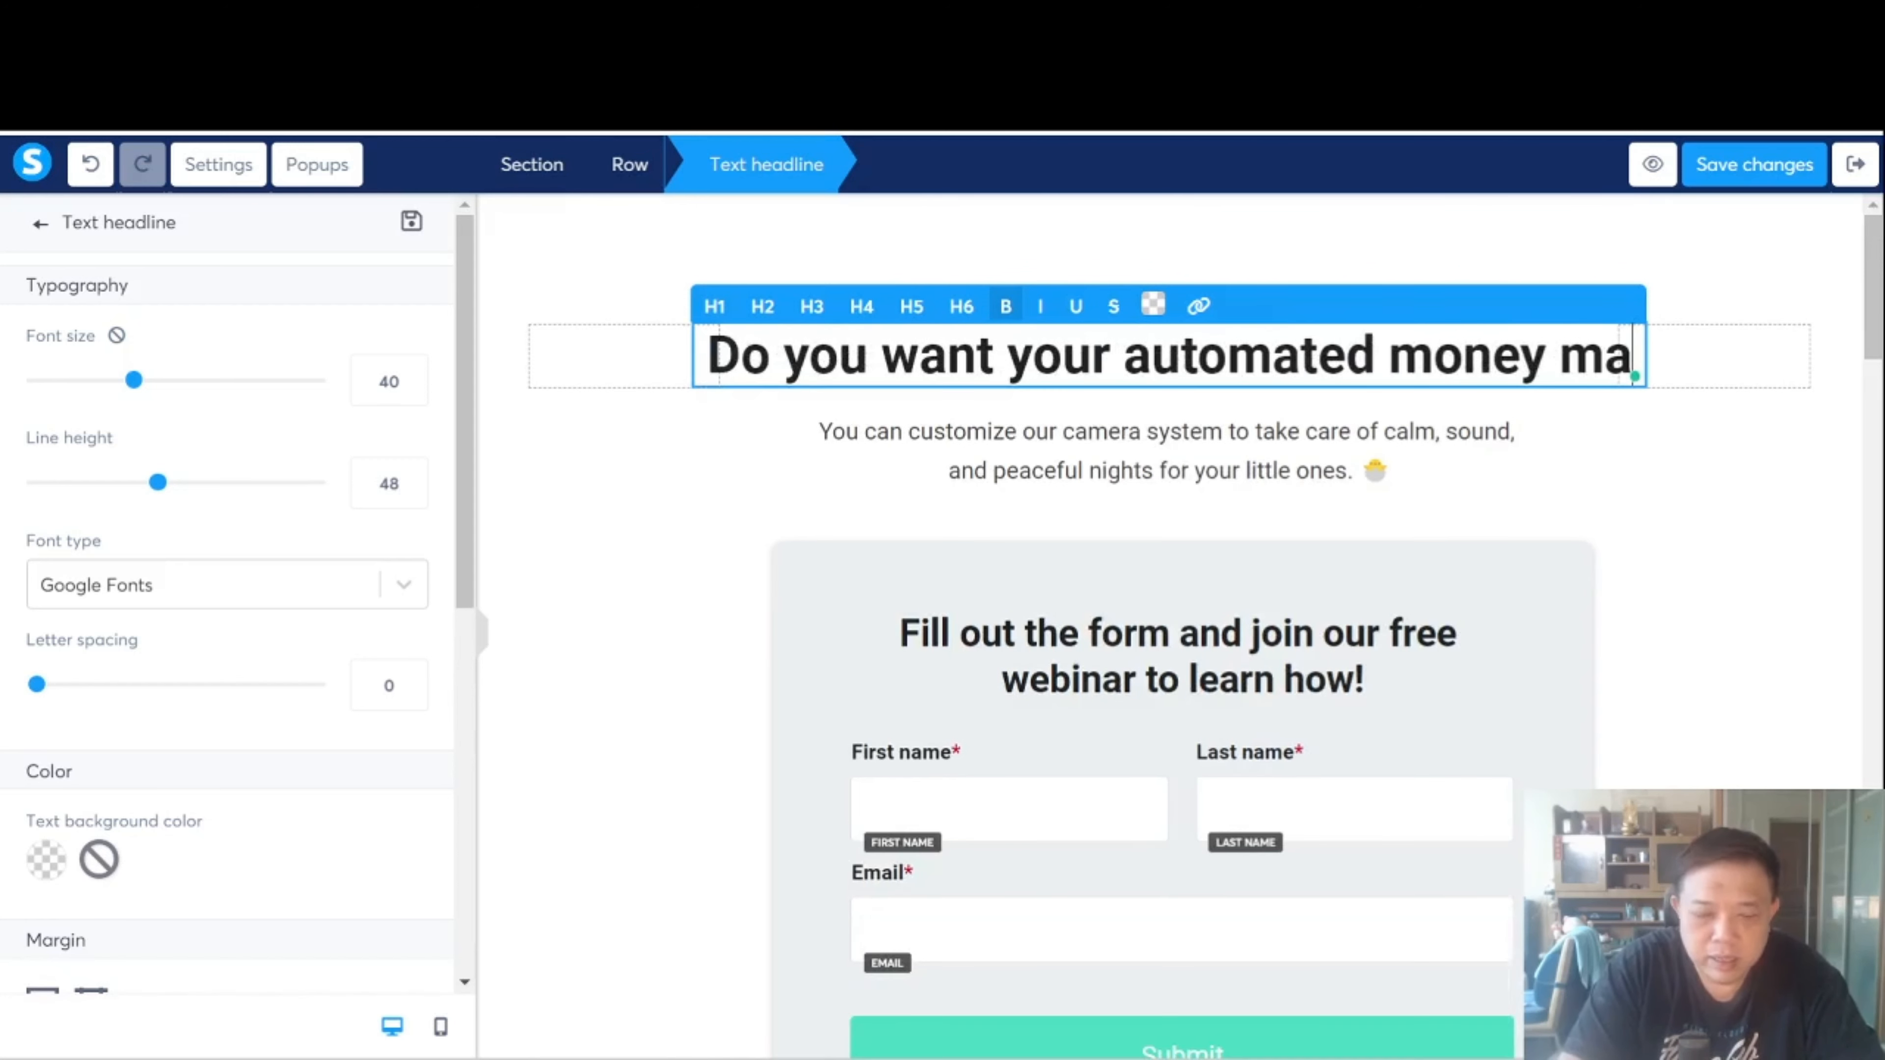
type("king machine")
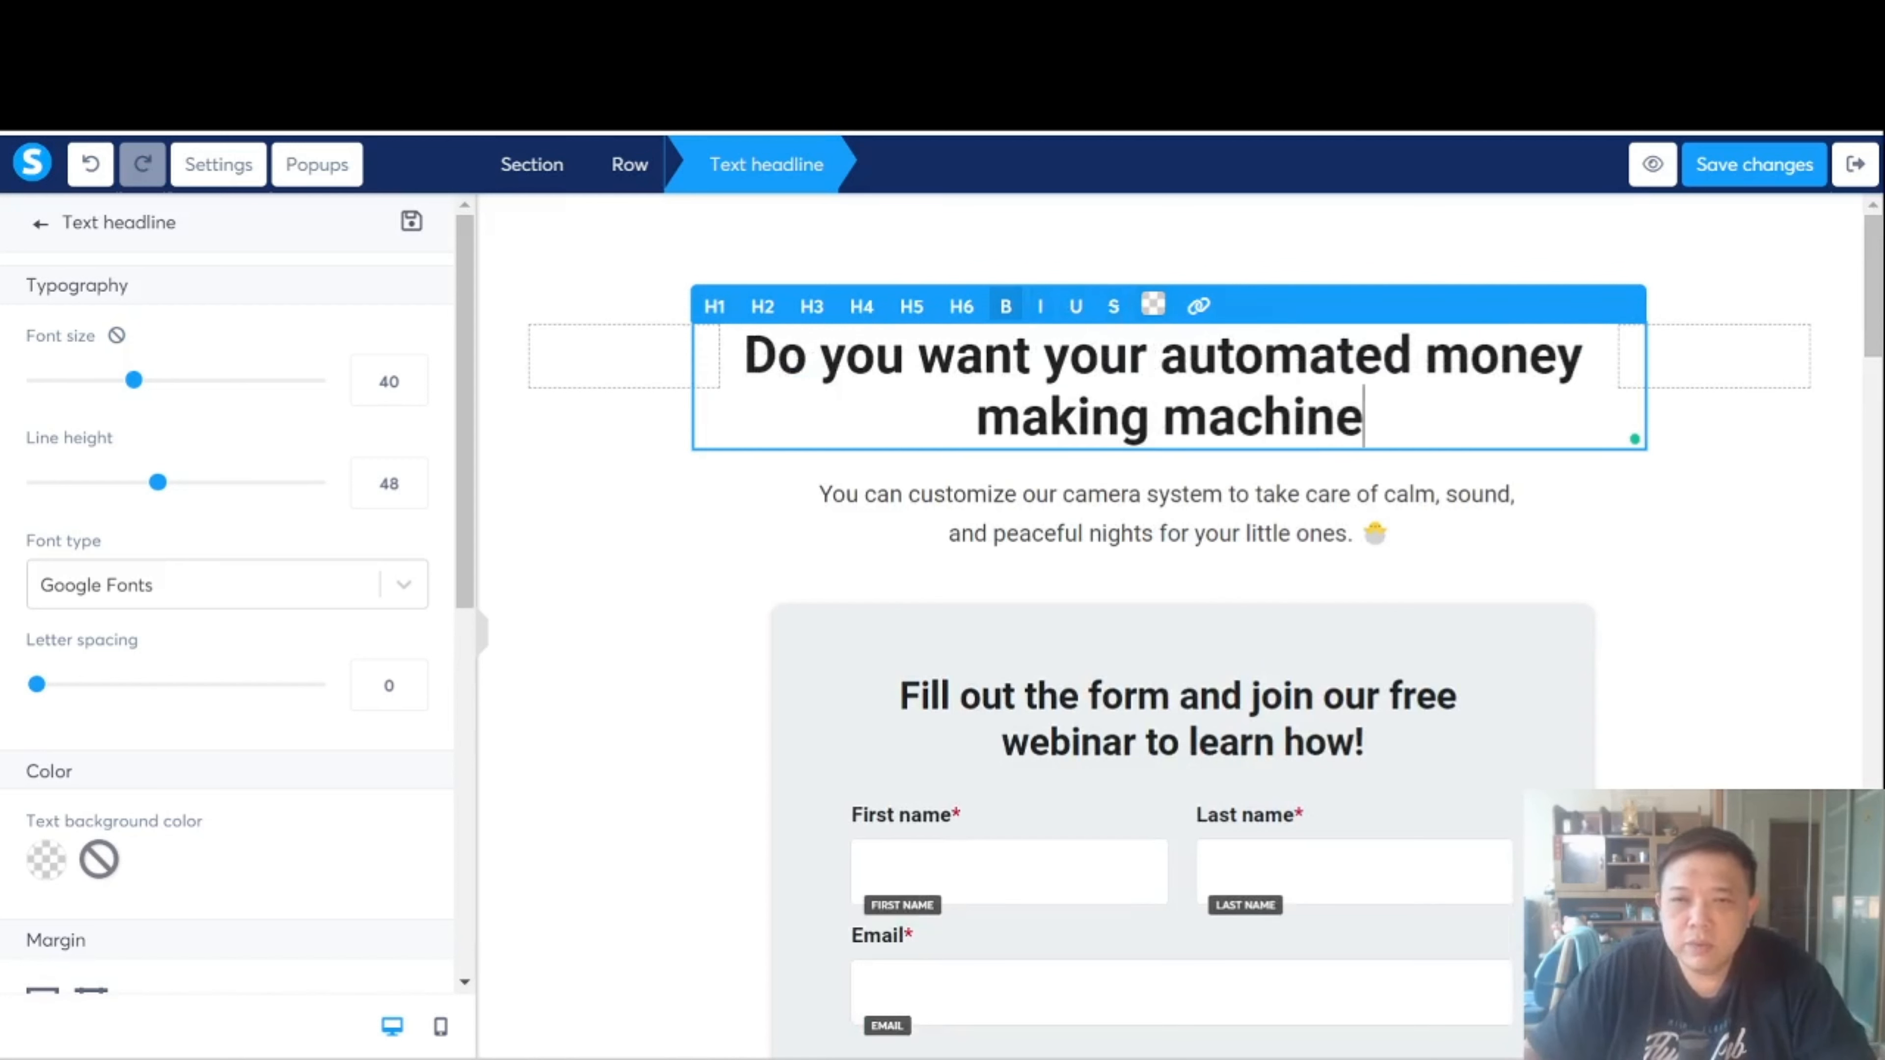
Reword the main headline after "Do you want" so it reads "Do you want to make money while you sleep?"
key("shift+Left")
key("shift+Left")
key("shift+Left")
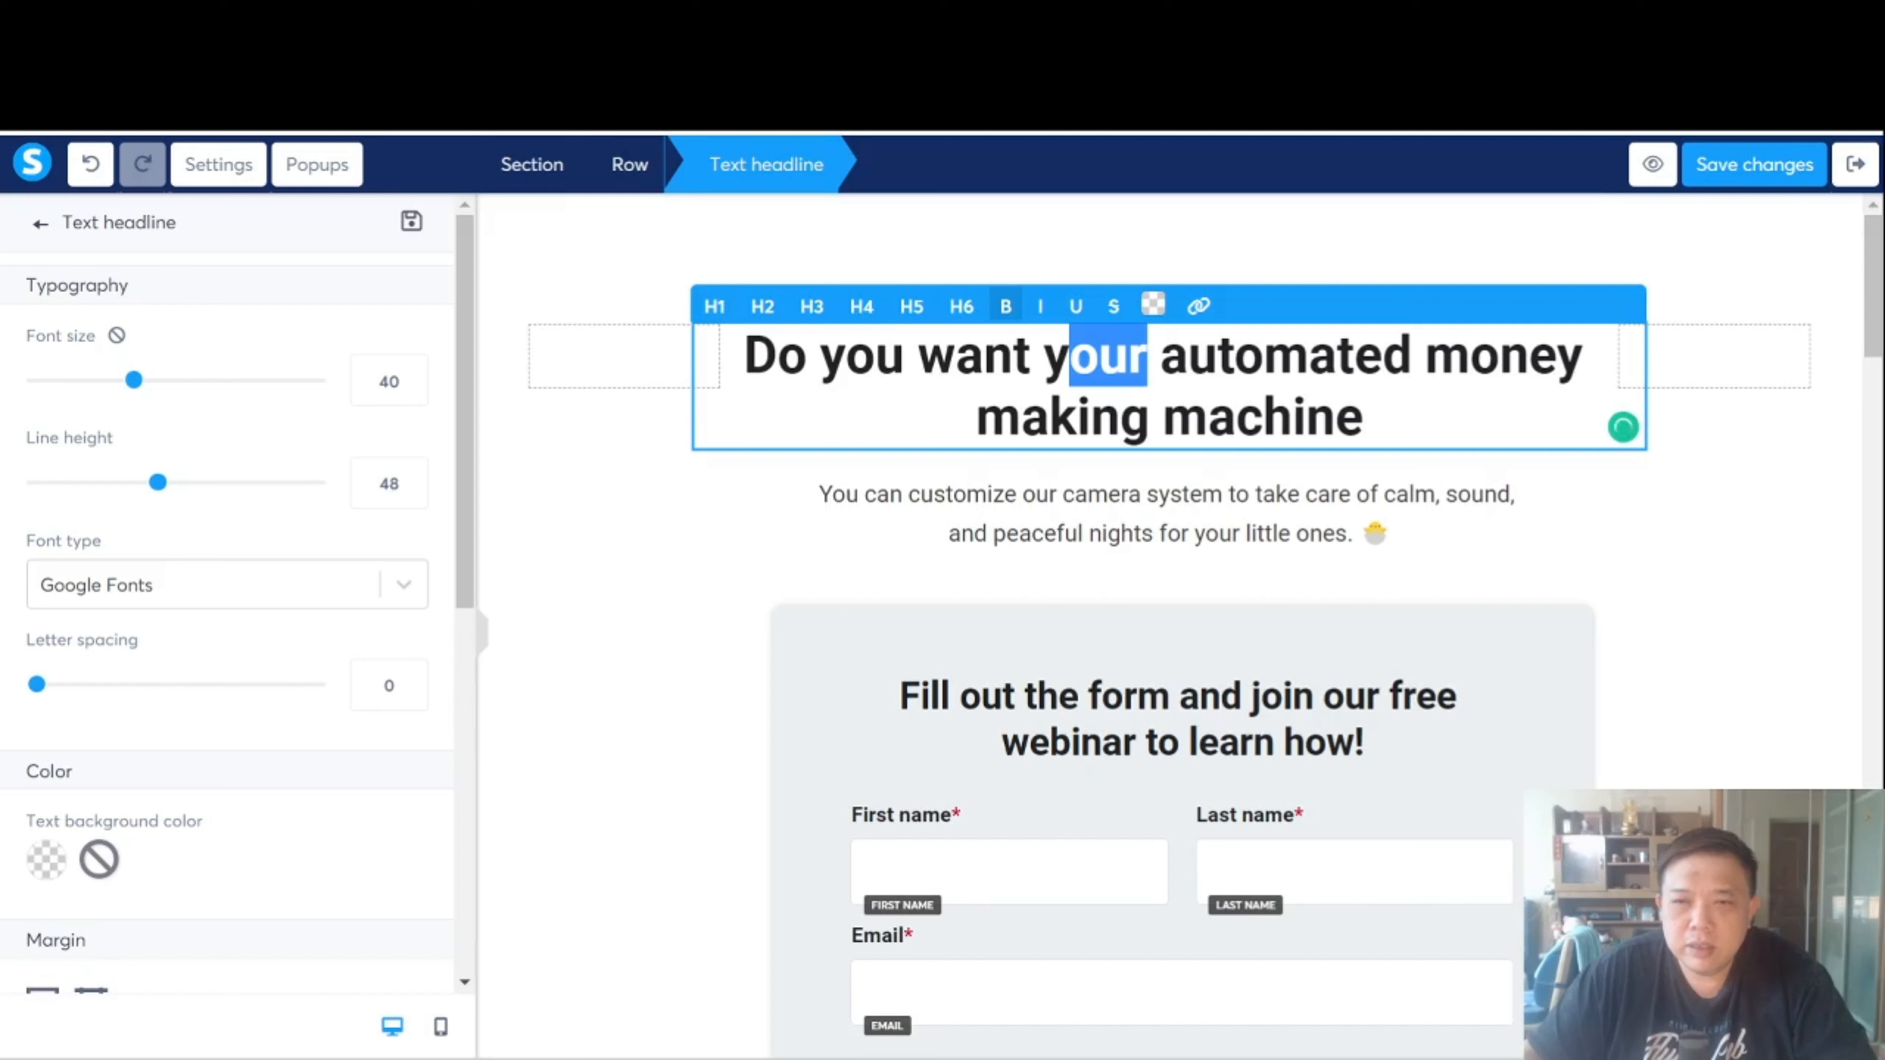
key("Right")
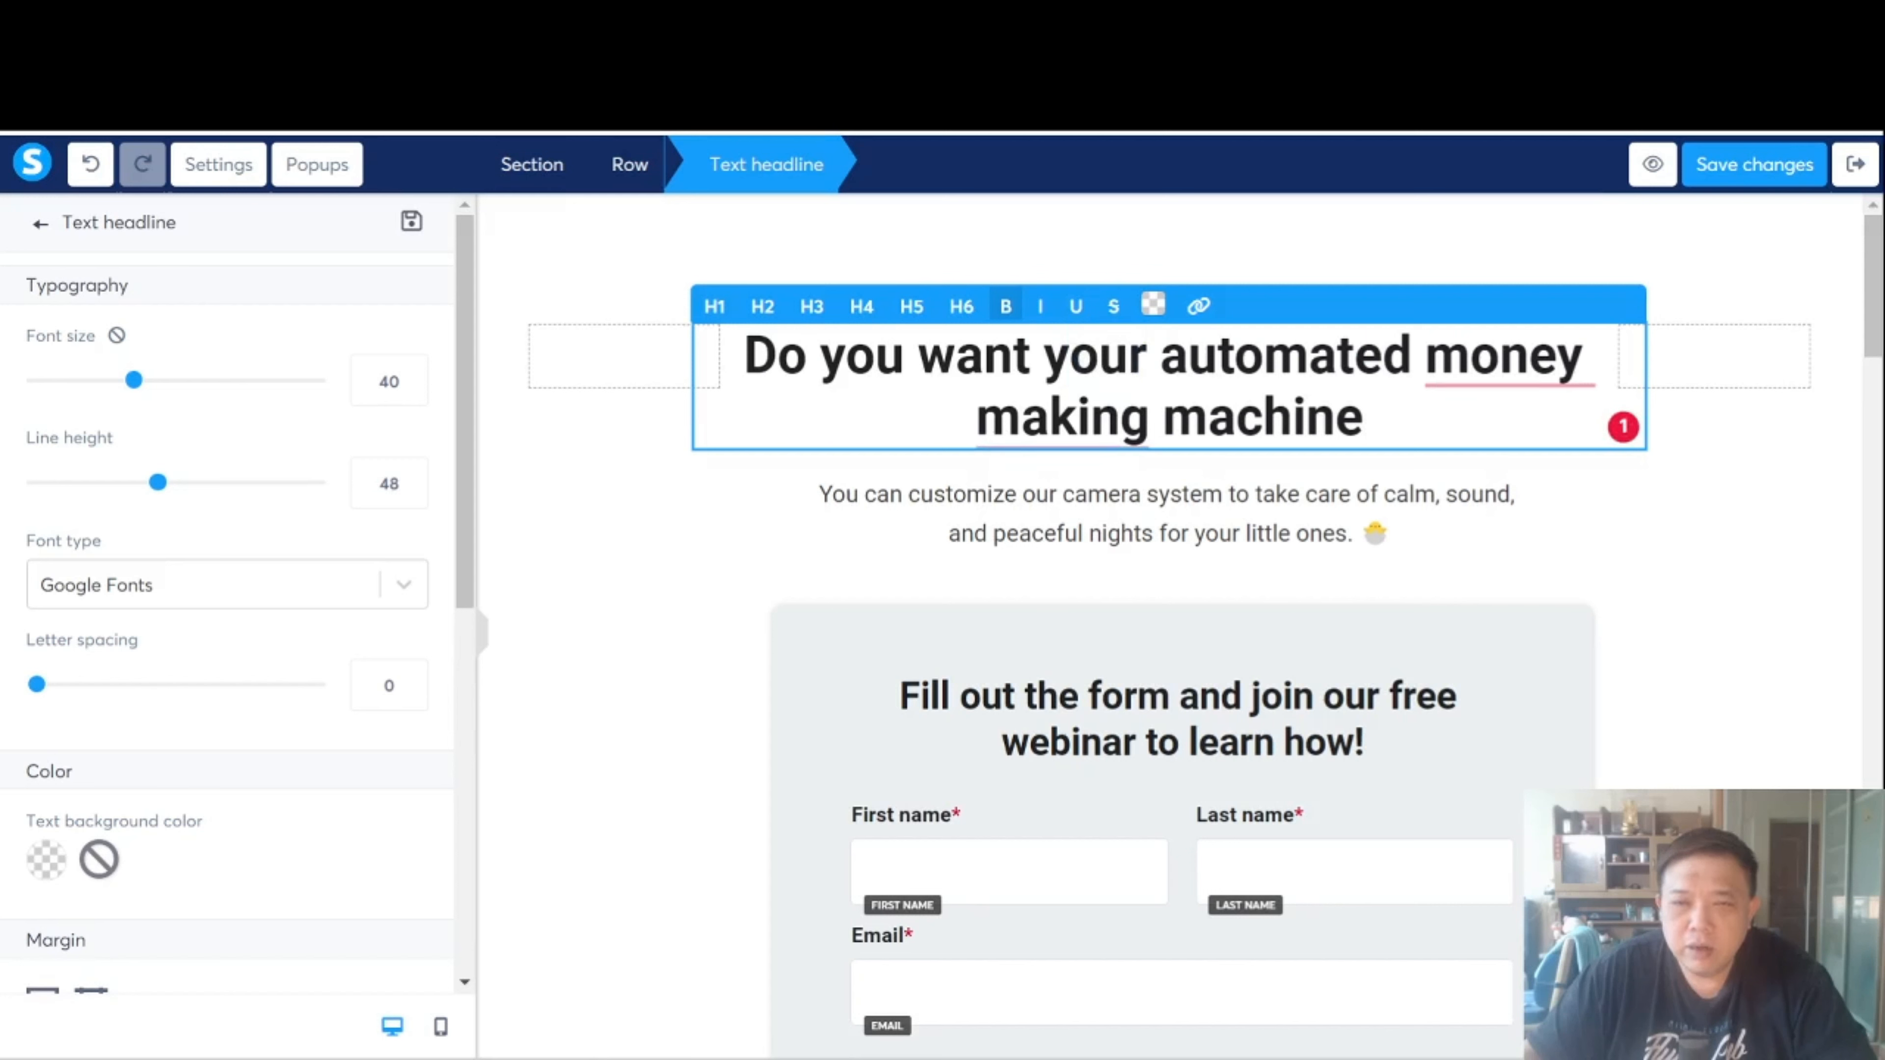
left_click_drag(1045, 358, 1366, 420)
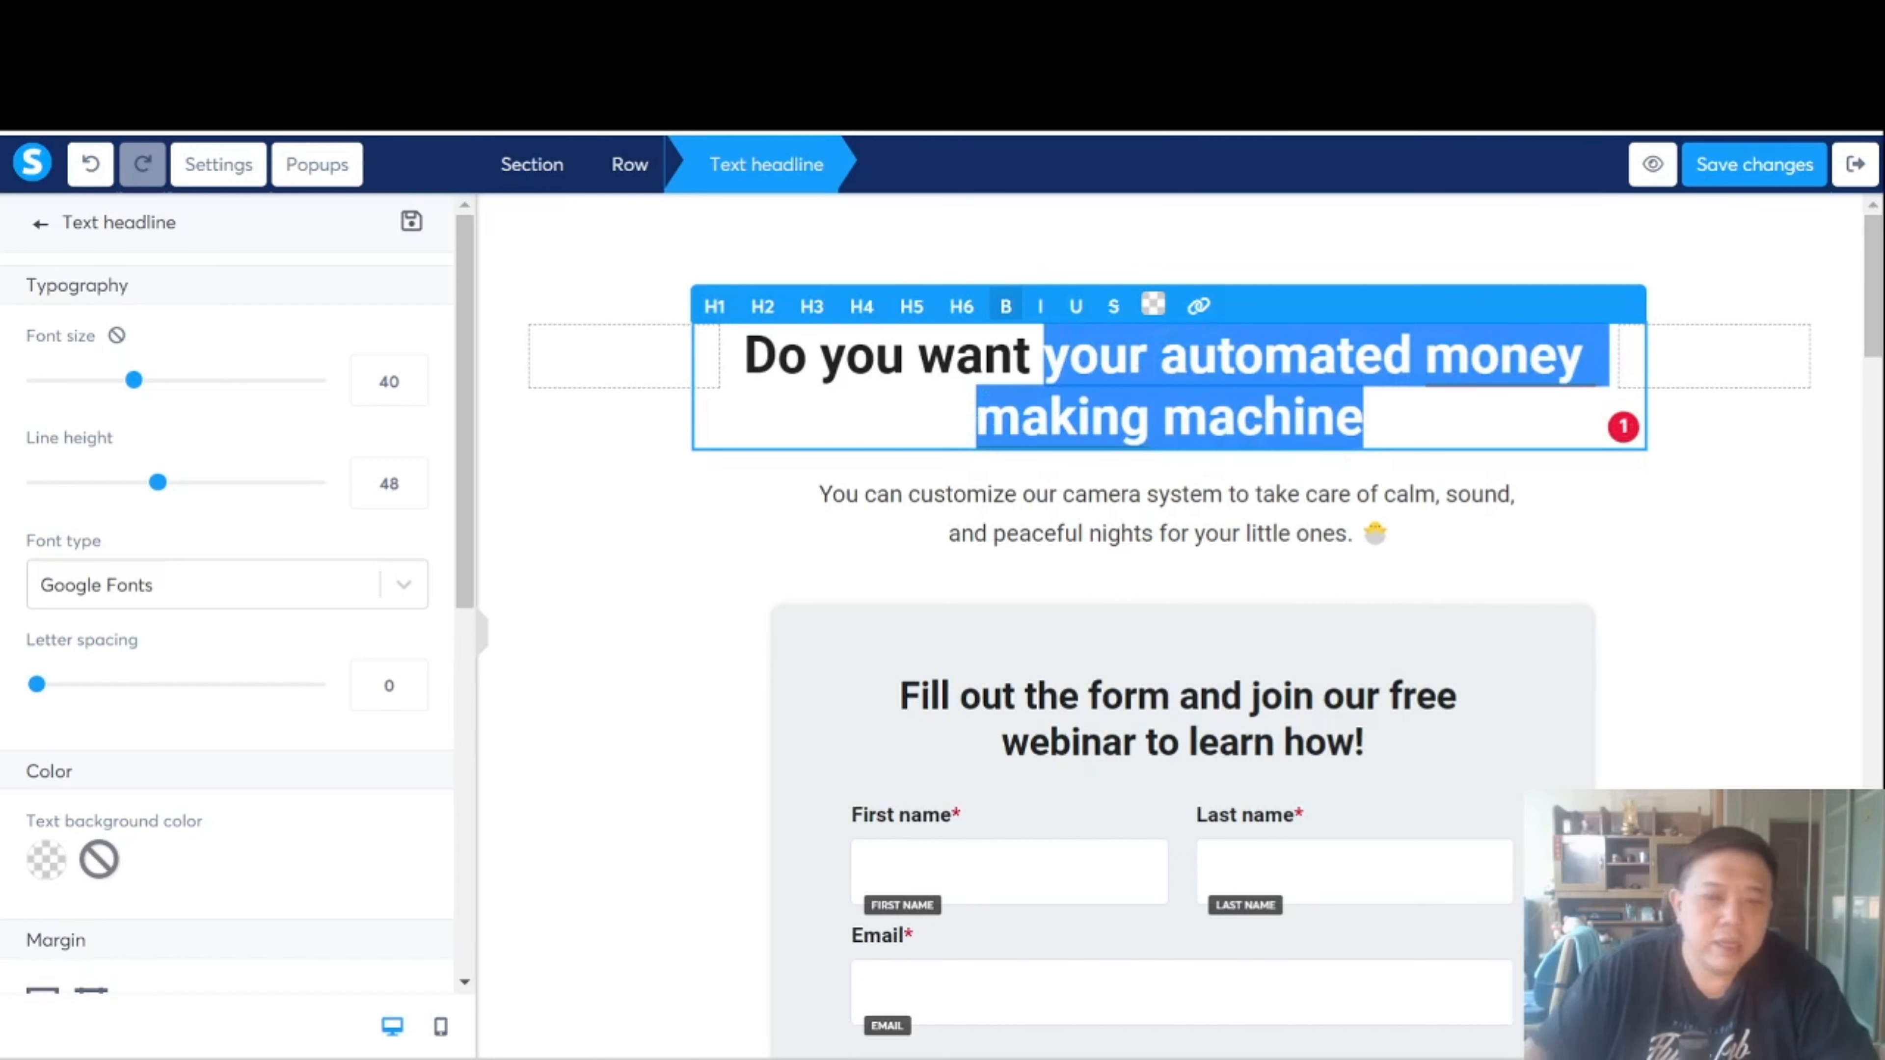
type("to")
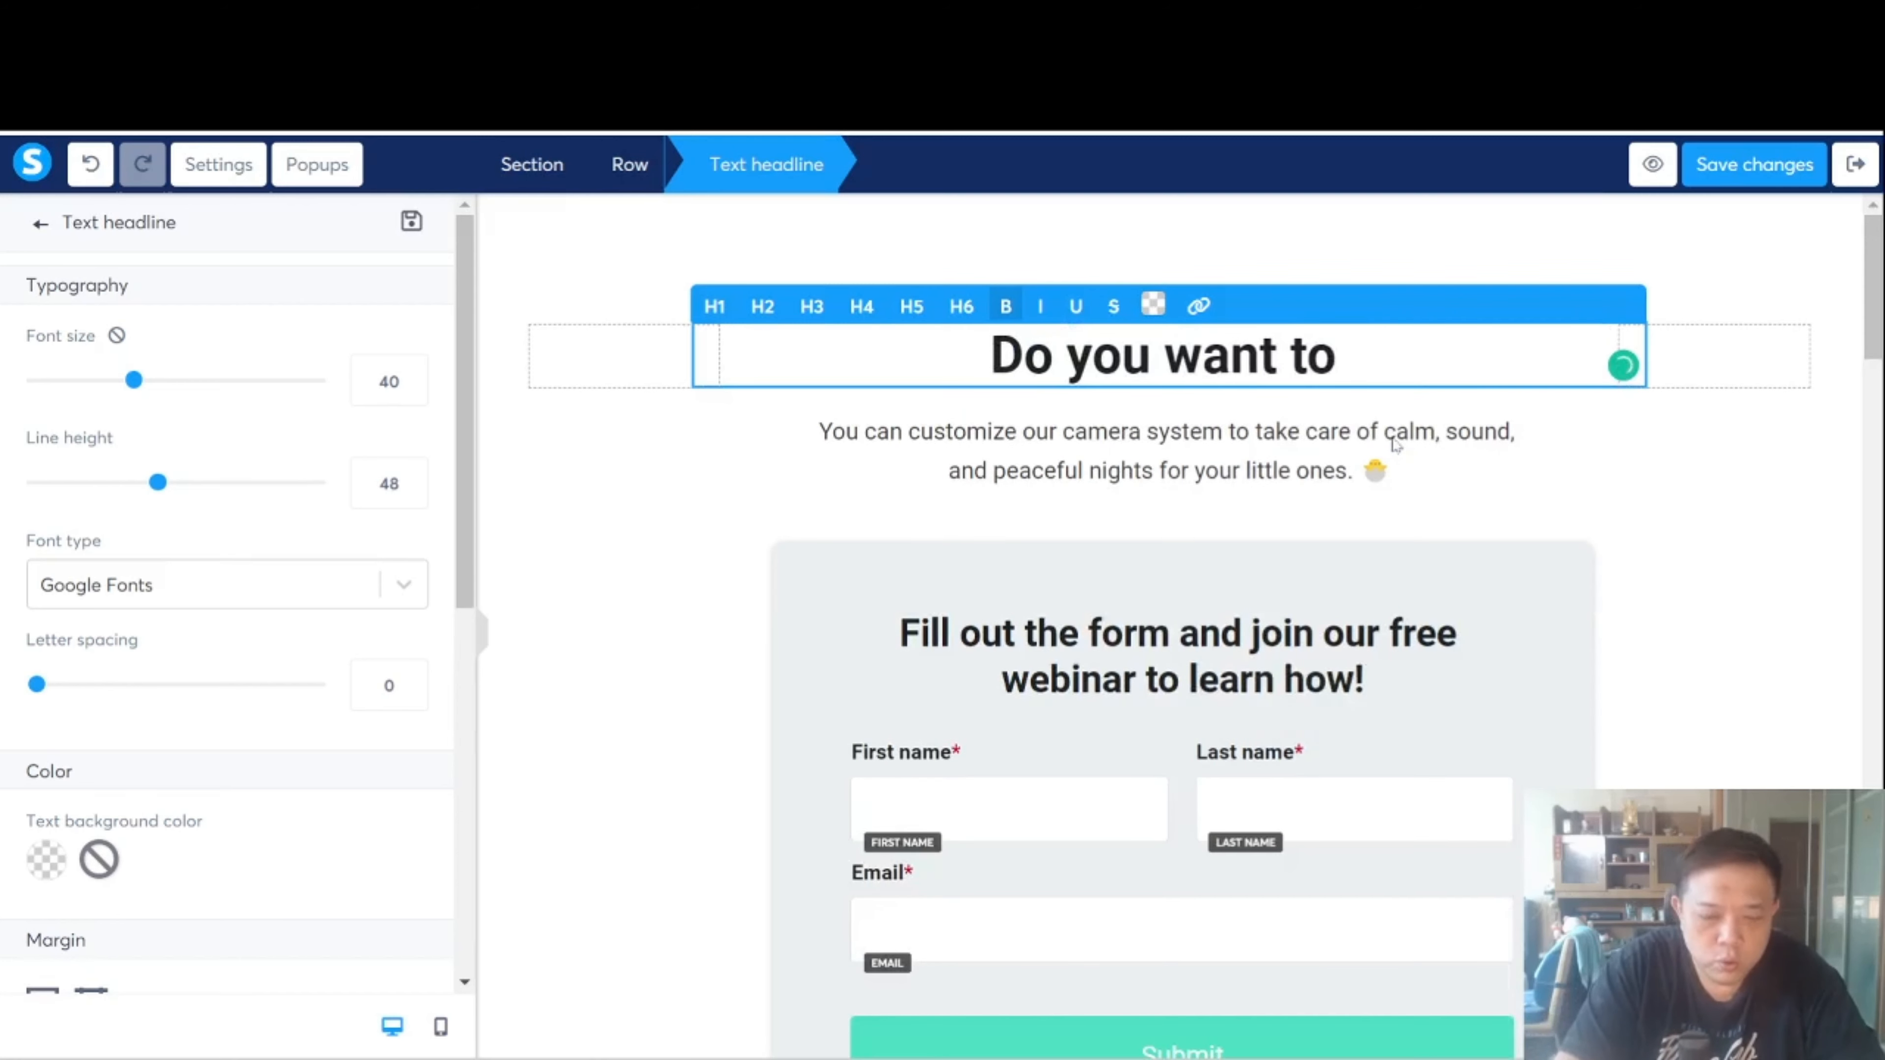
type(" make money")
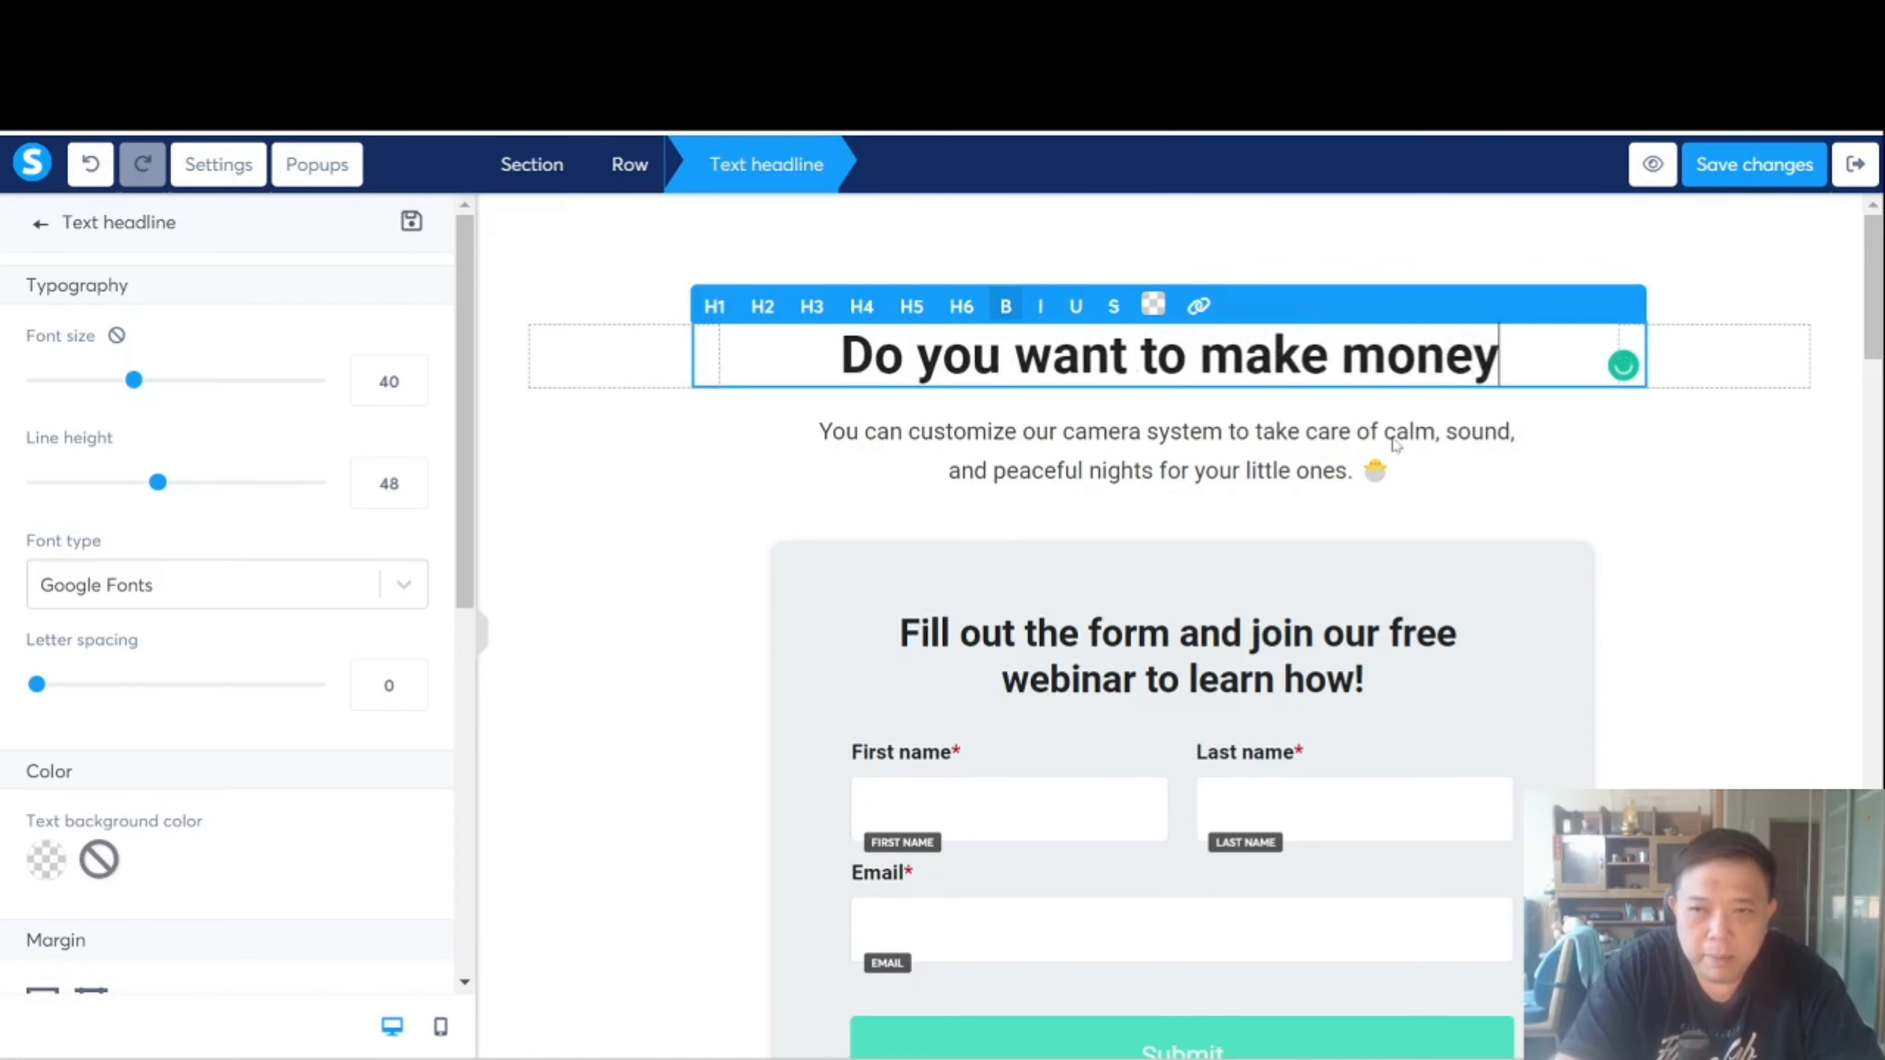
type(" while yo")
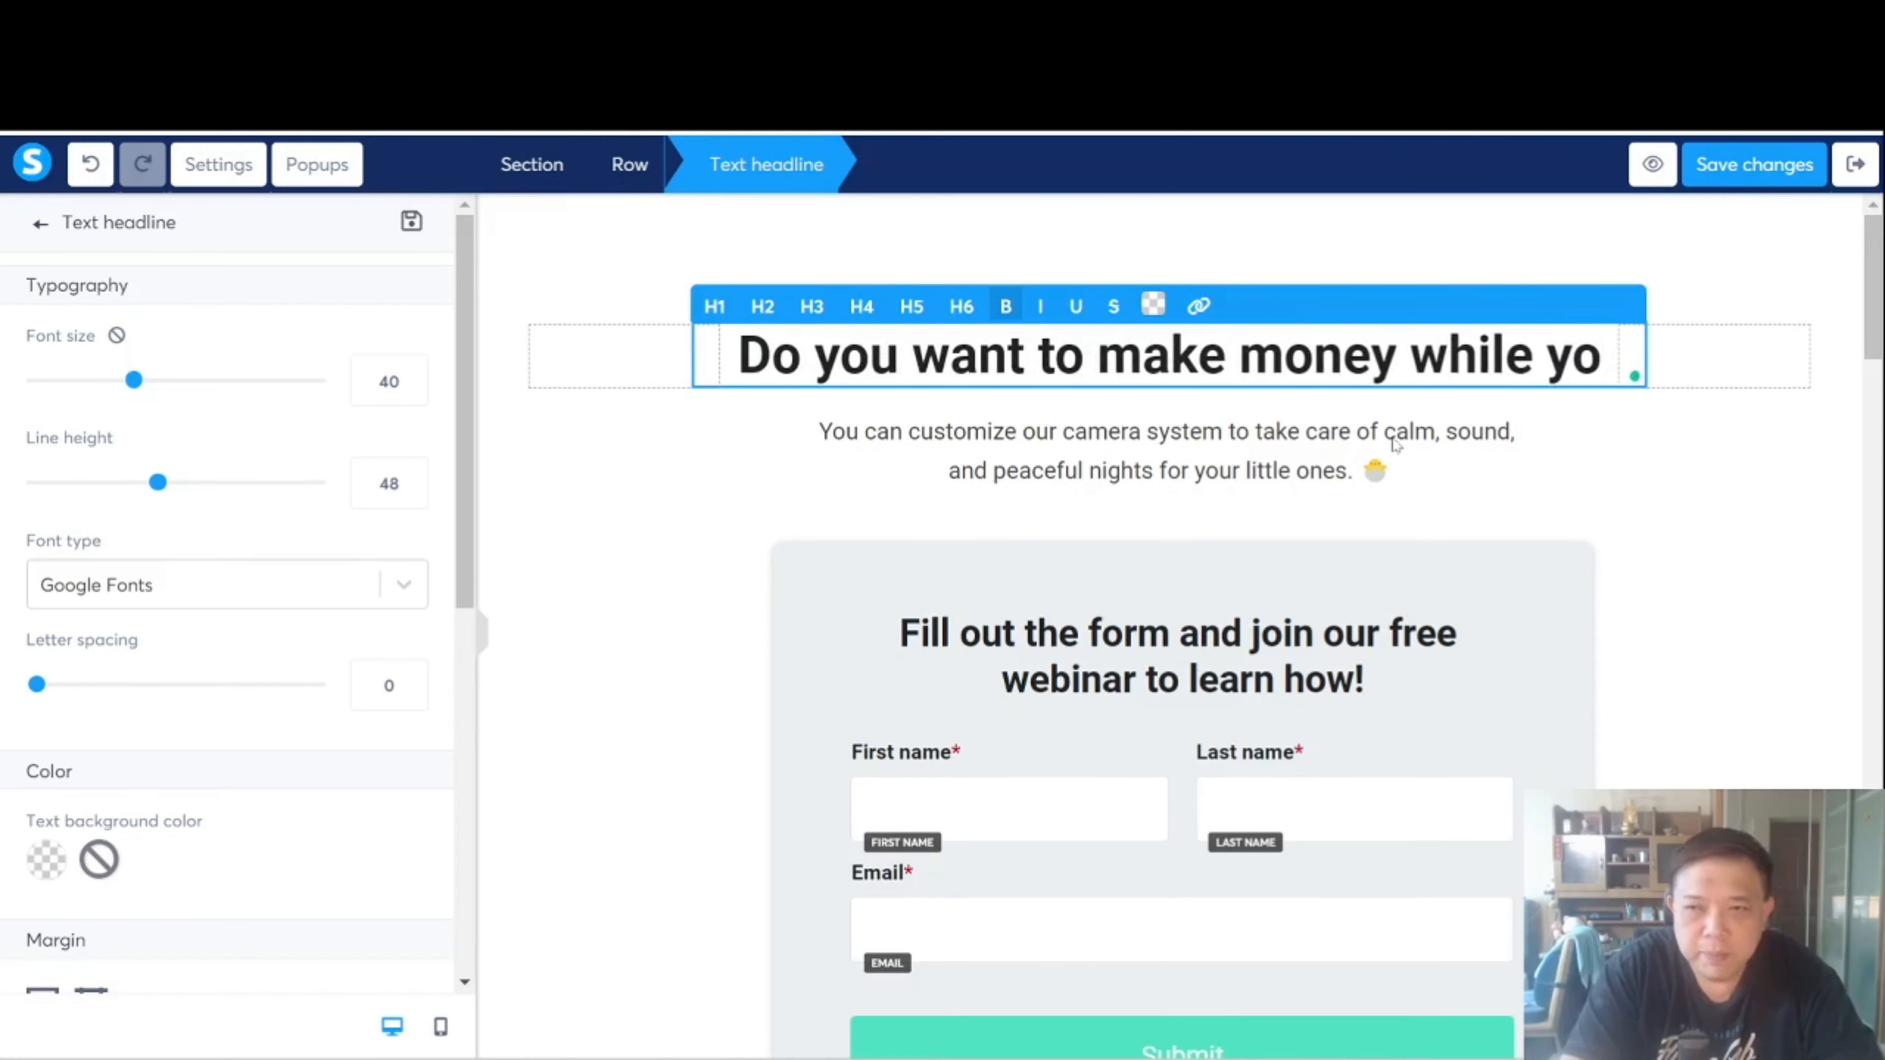
type("u sleep?")
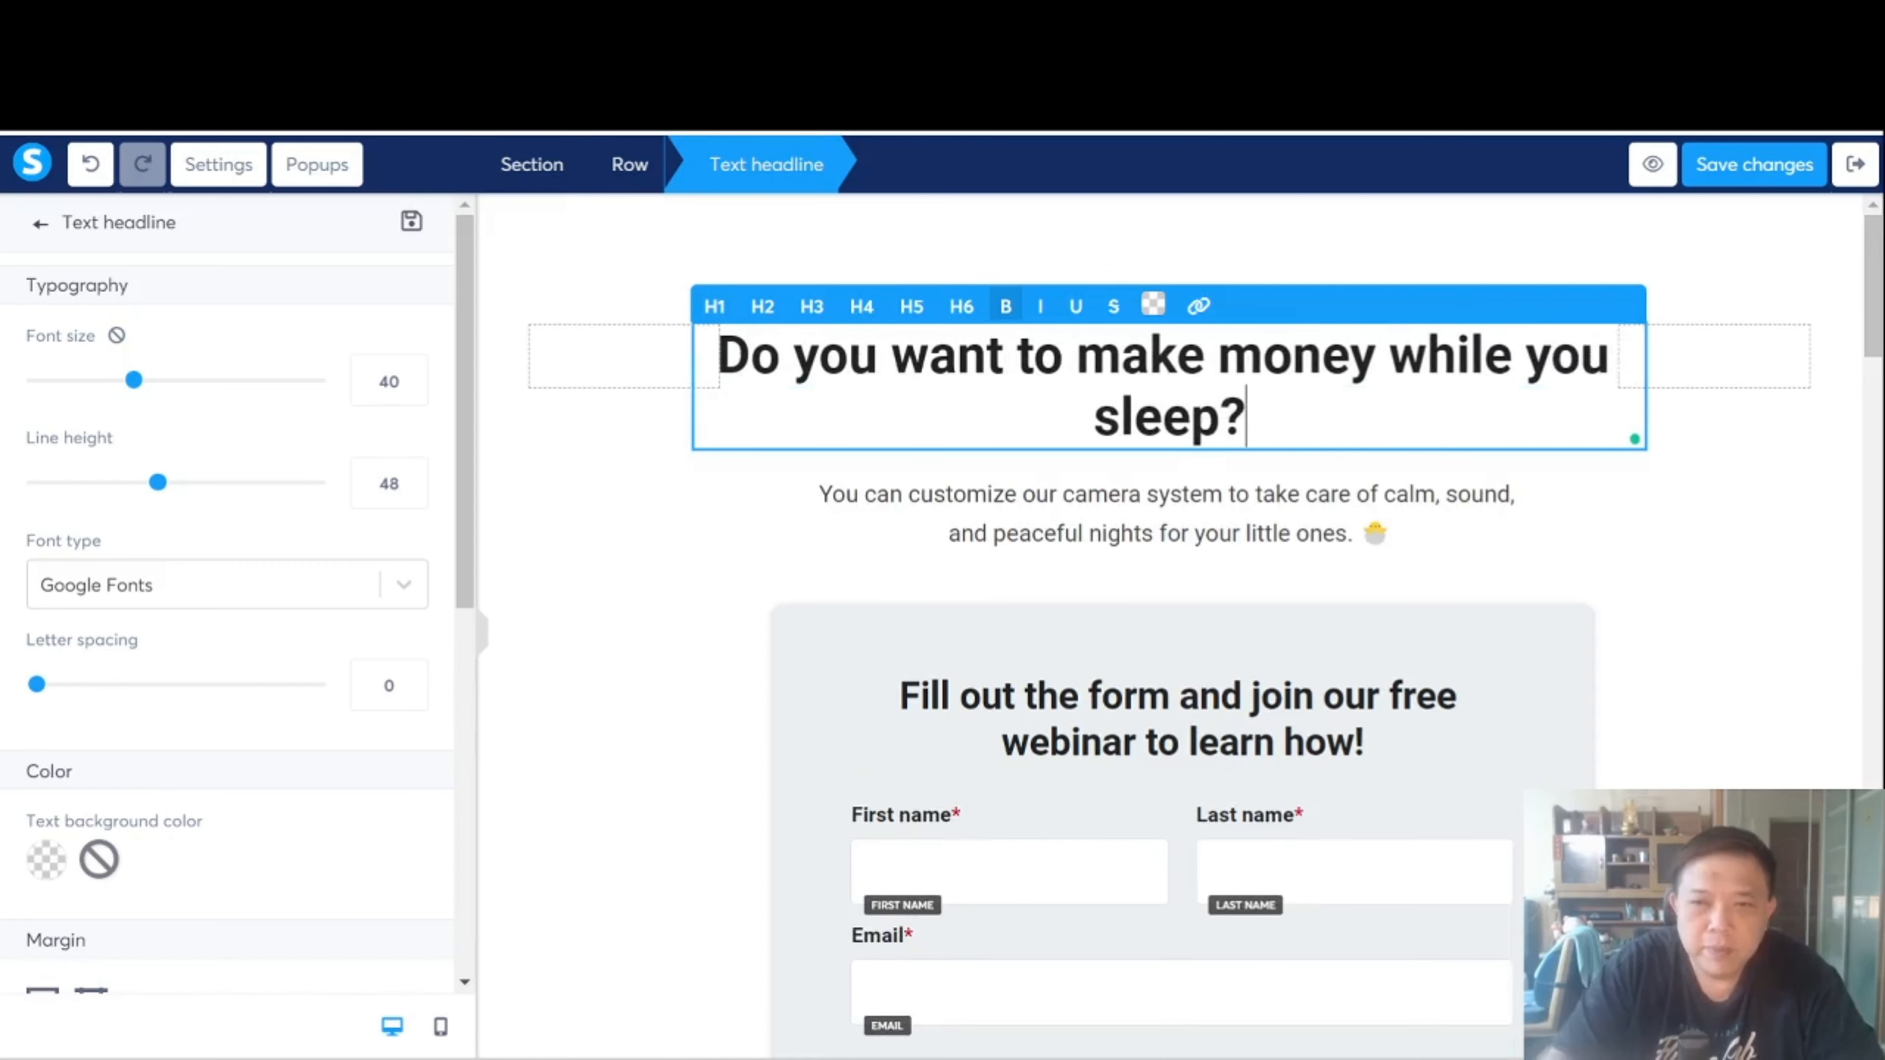
Look through the main headline's typography, color, margin, padding, alignment, delay and visibility settings
left_click(1361, 501)
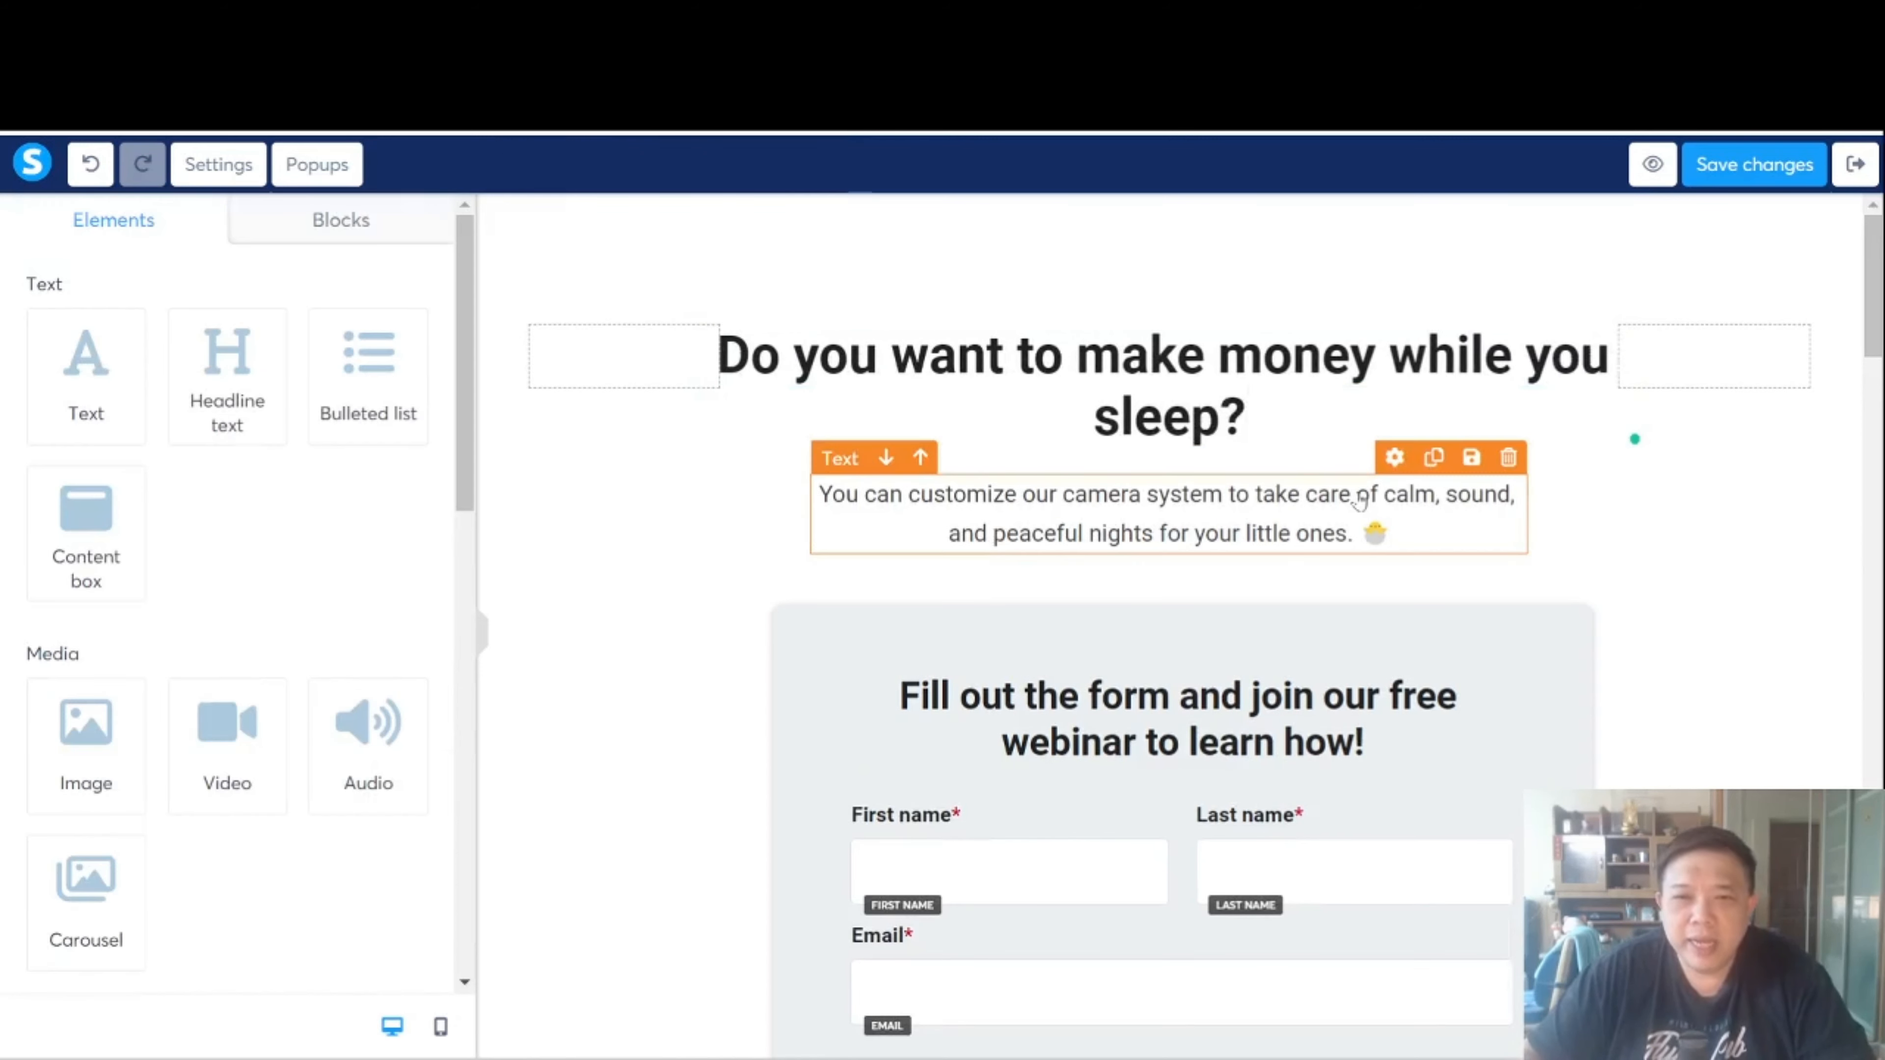
left_click(1255, 416)
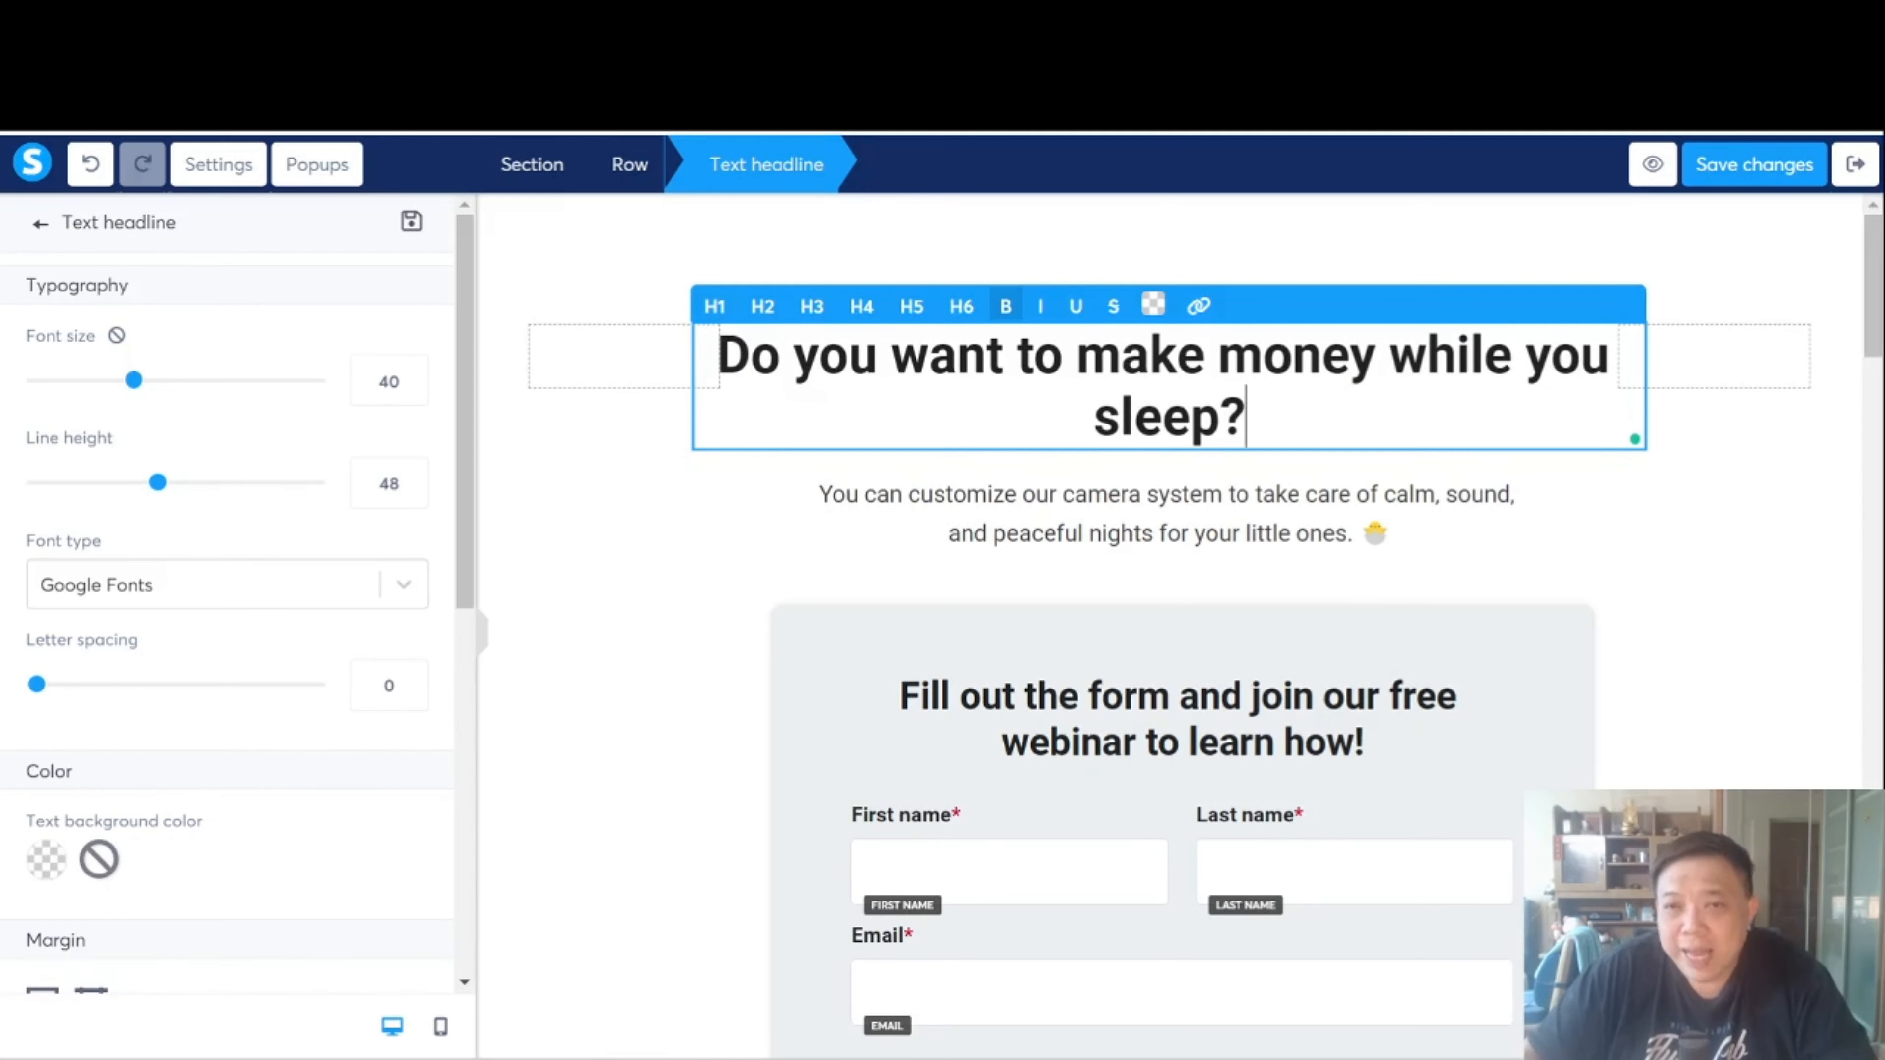
left_click(1314, 490)
left_click(1205, 414)
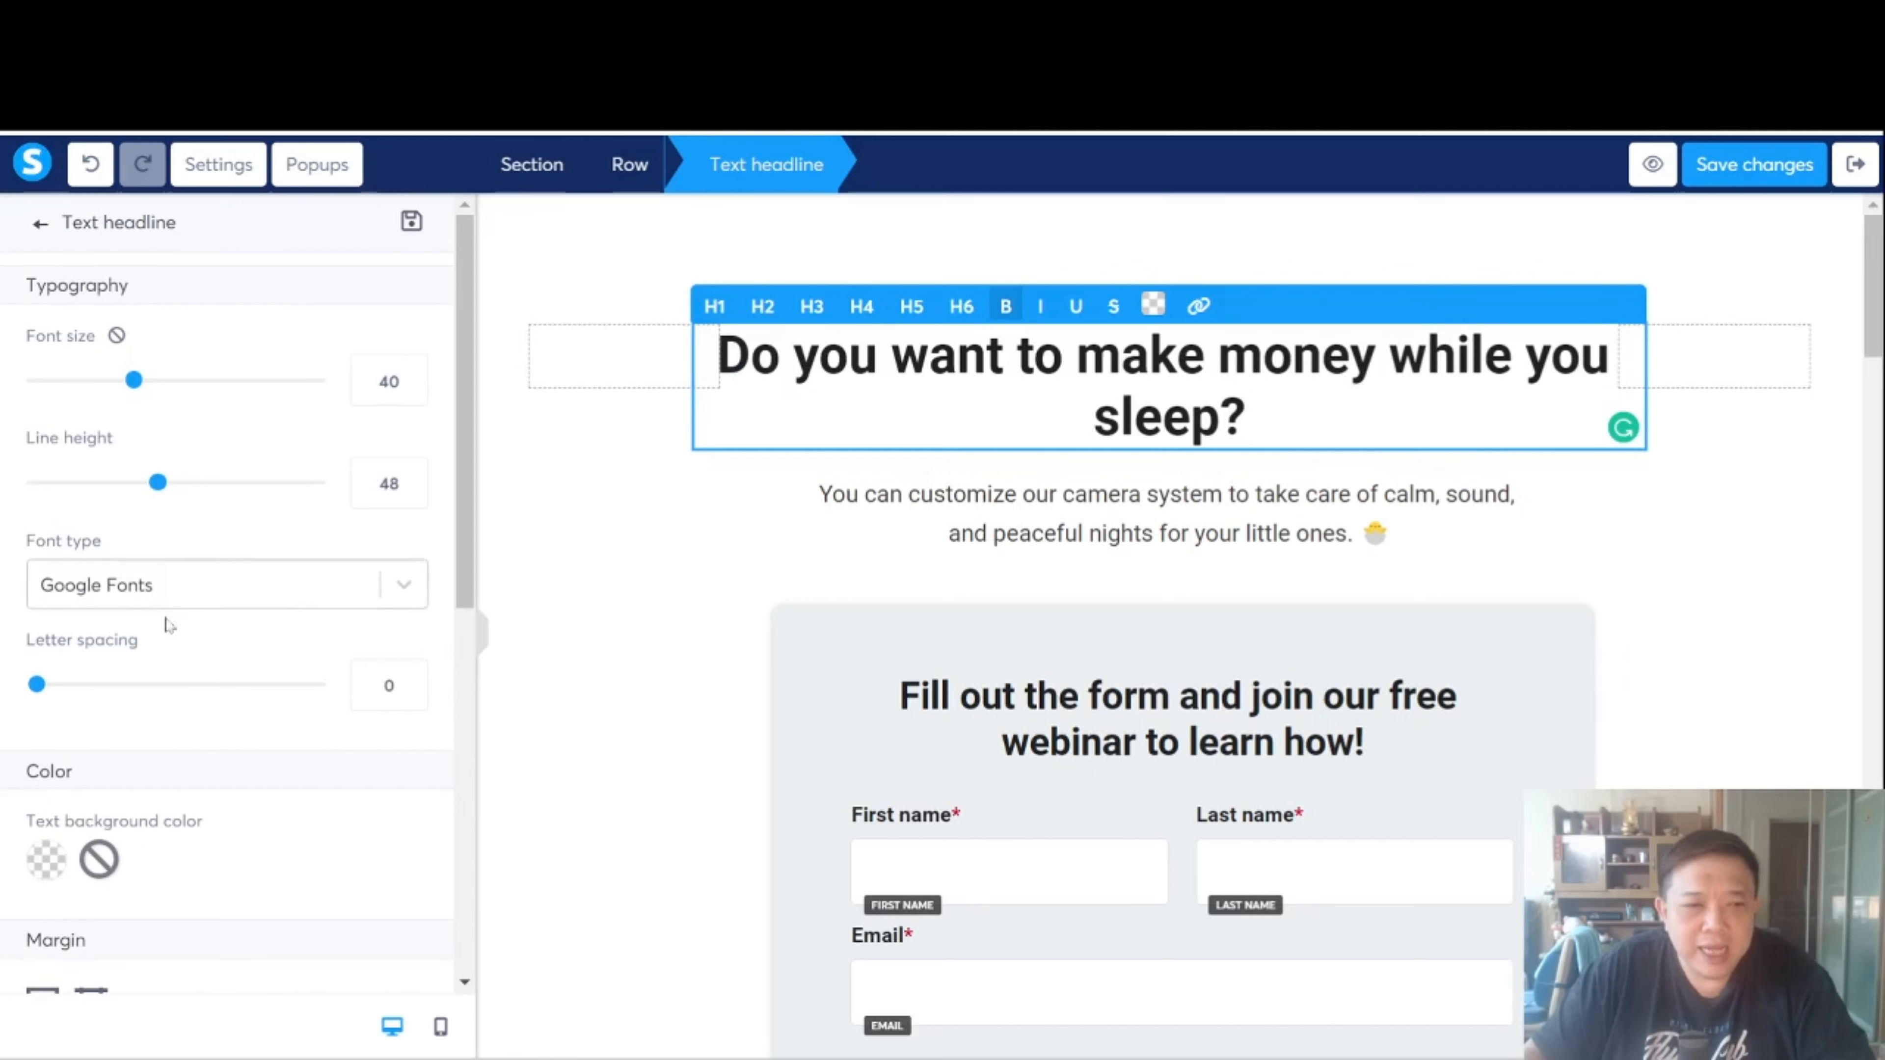
left_click_drag(464, 398, 475, 529)
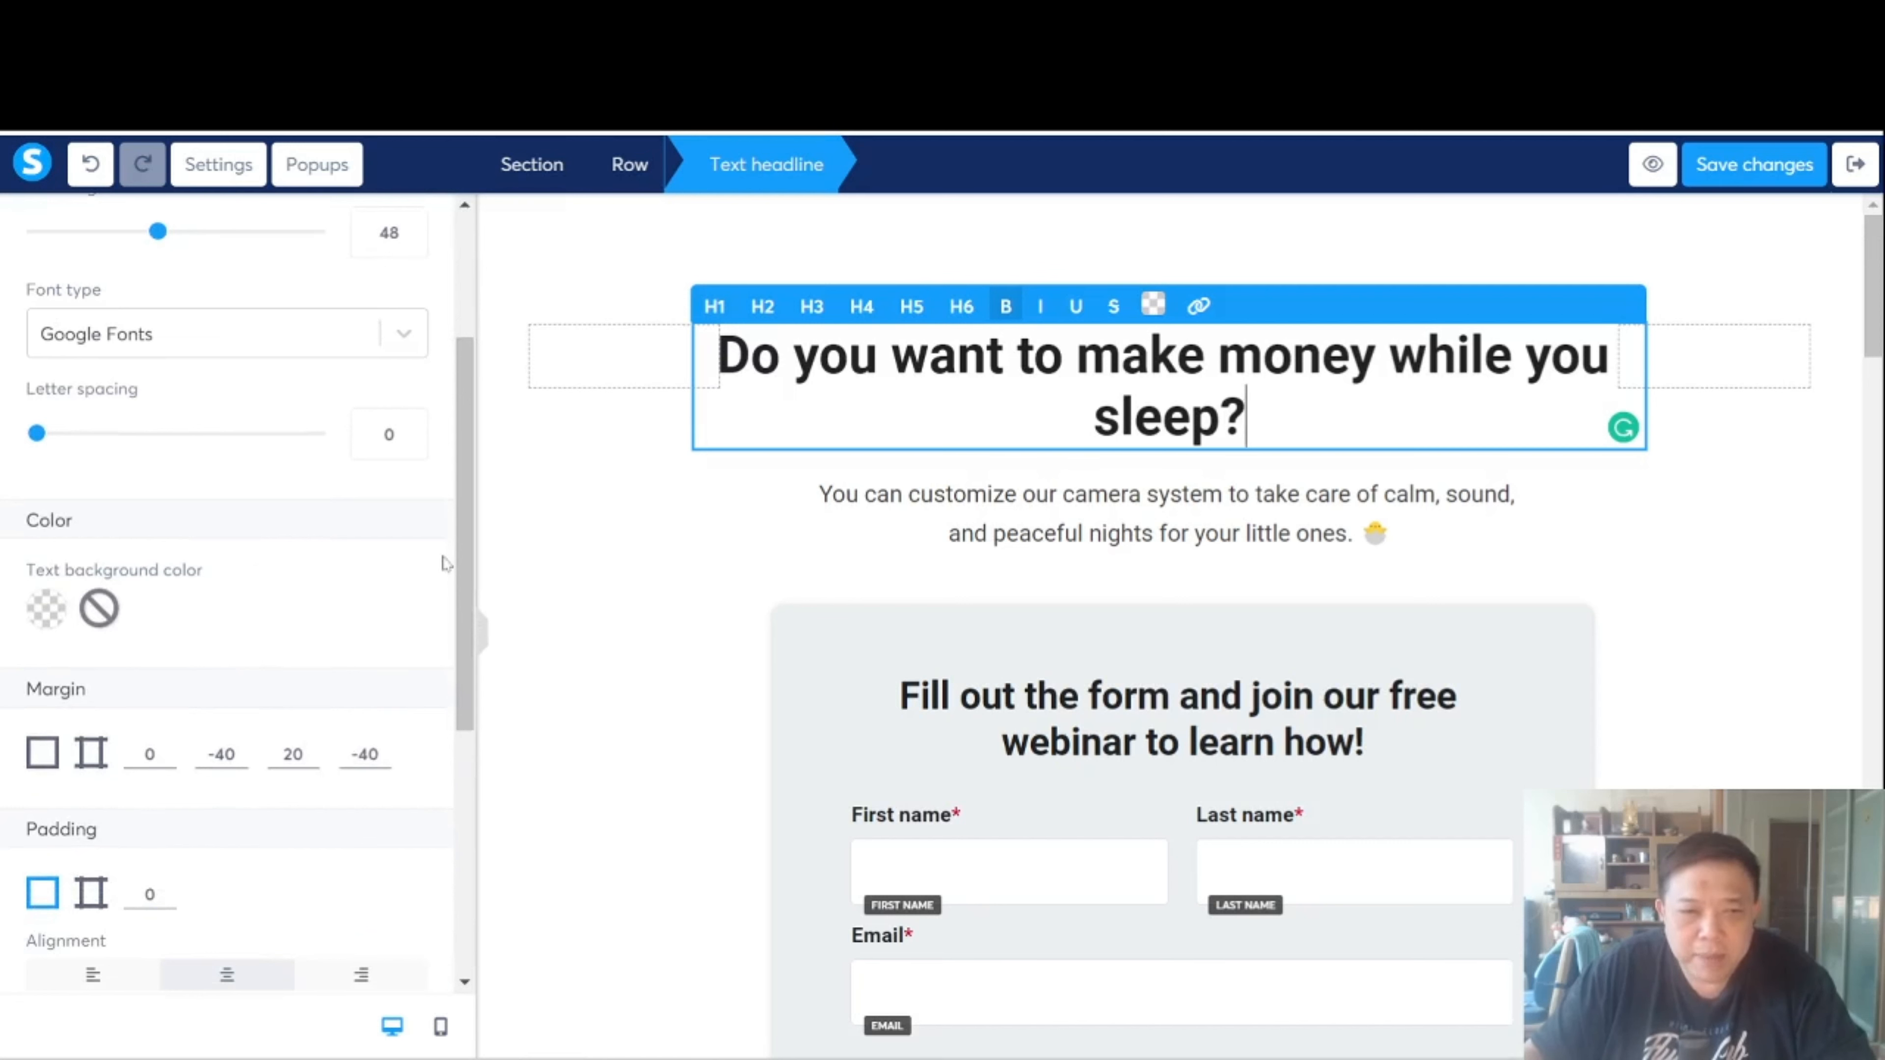
scroll(444, 563, "down", 5)
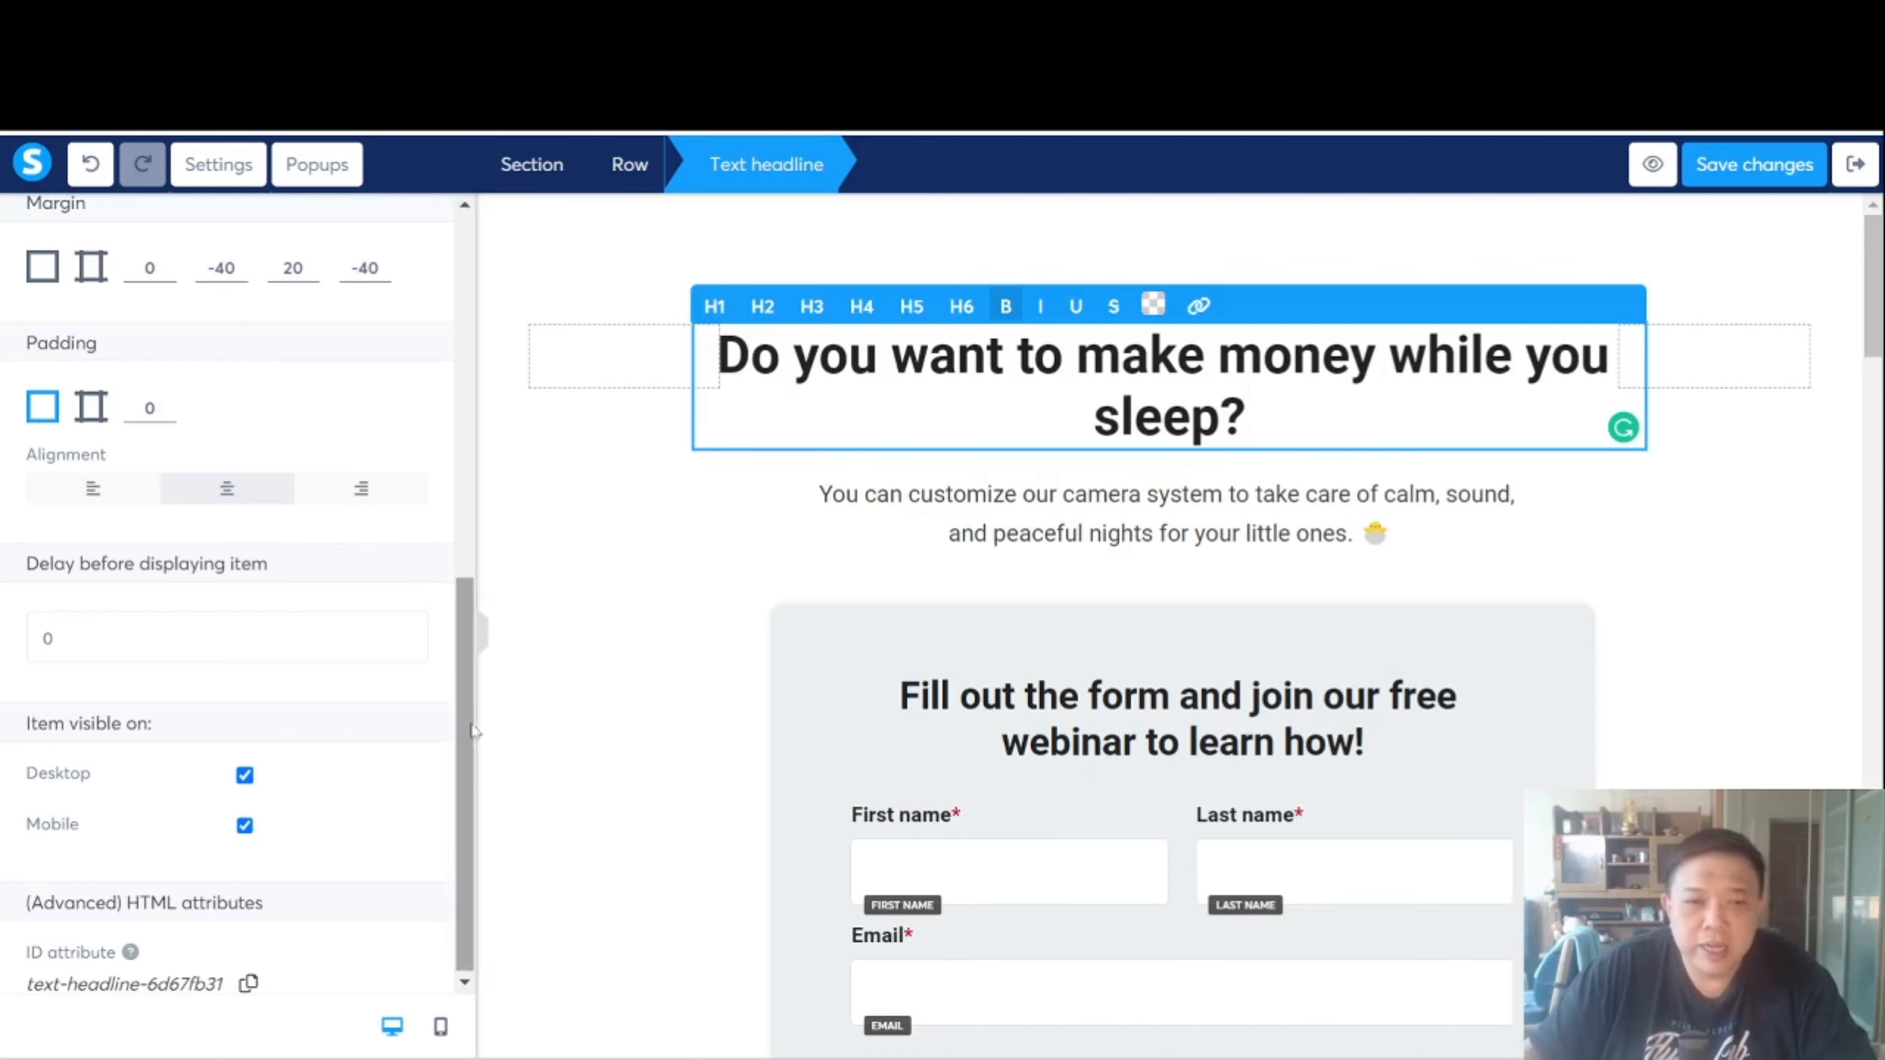
scroll(475, 587, "up", 9)
left_click(496, 293)
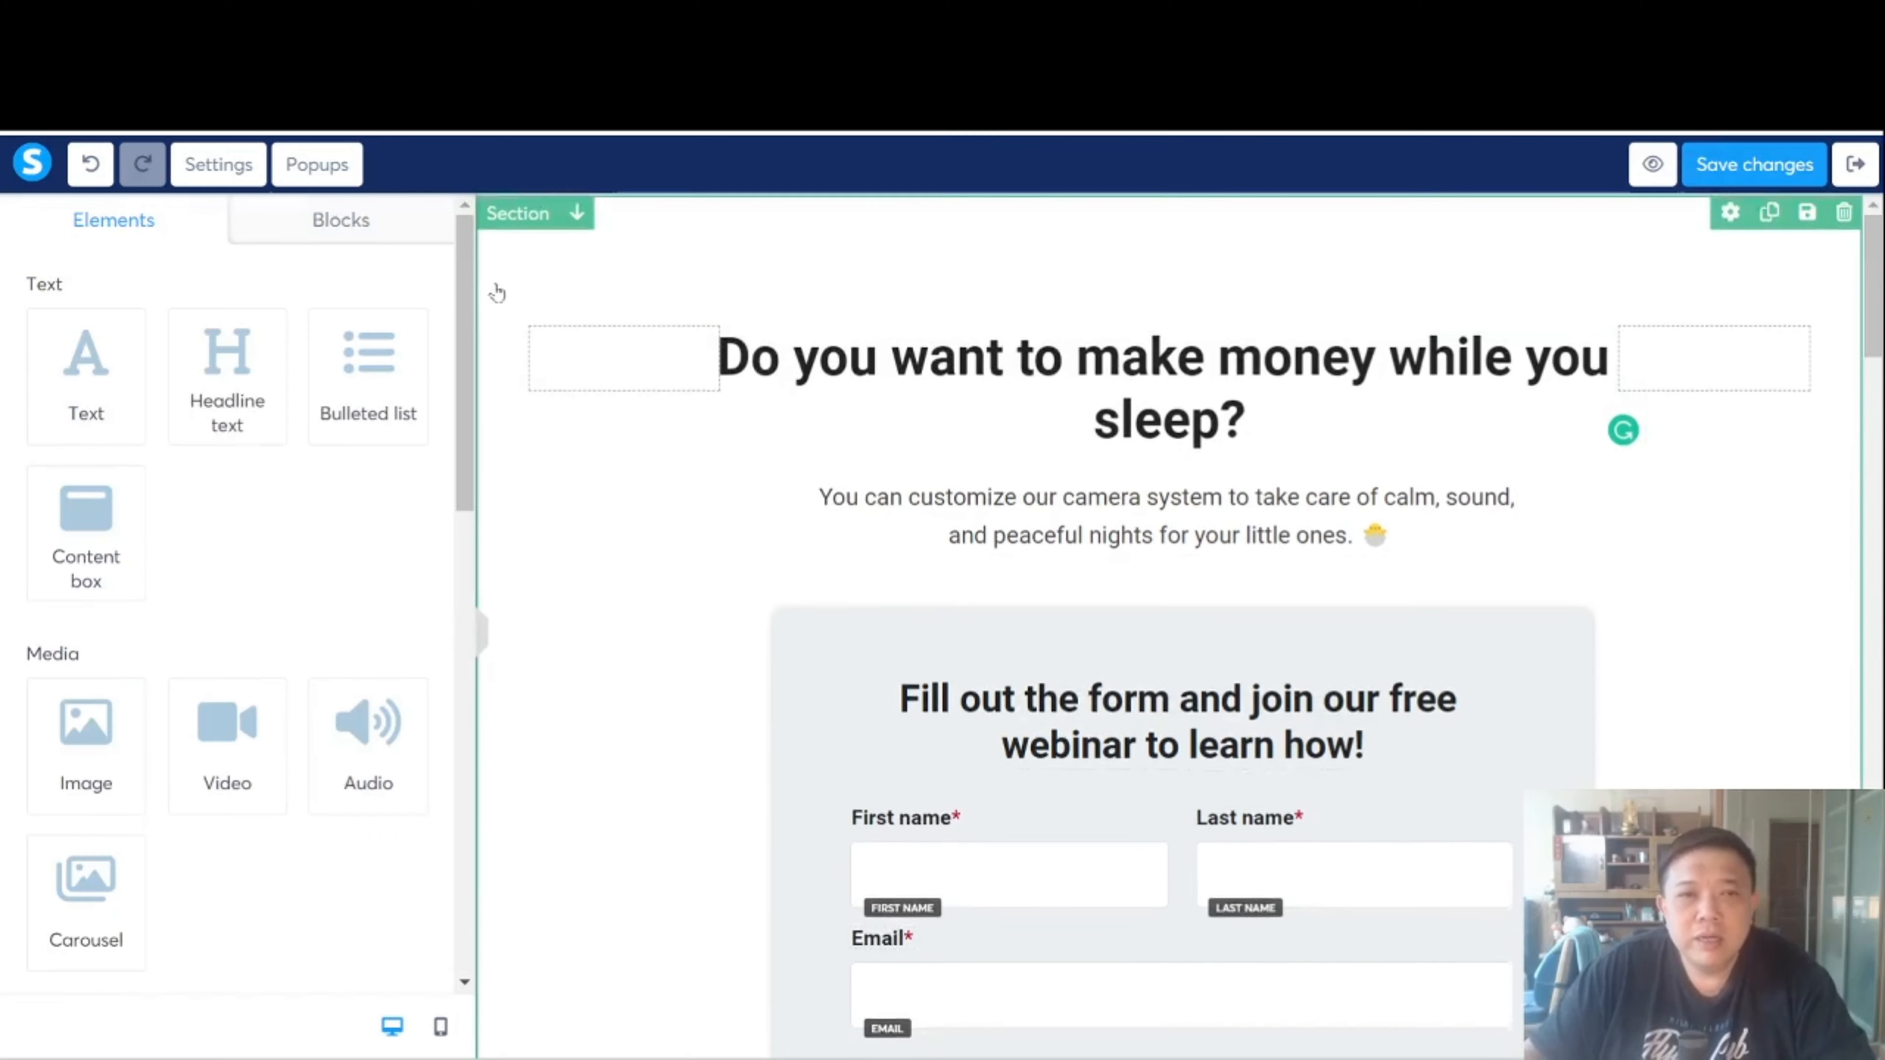
Enlarge the main headline to font size 55 and set its line height to 53
left_click(1002, 434)
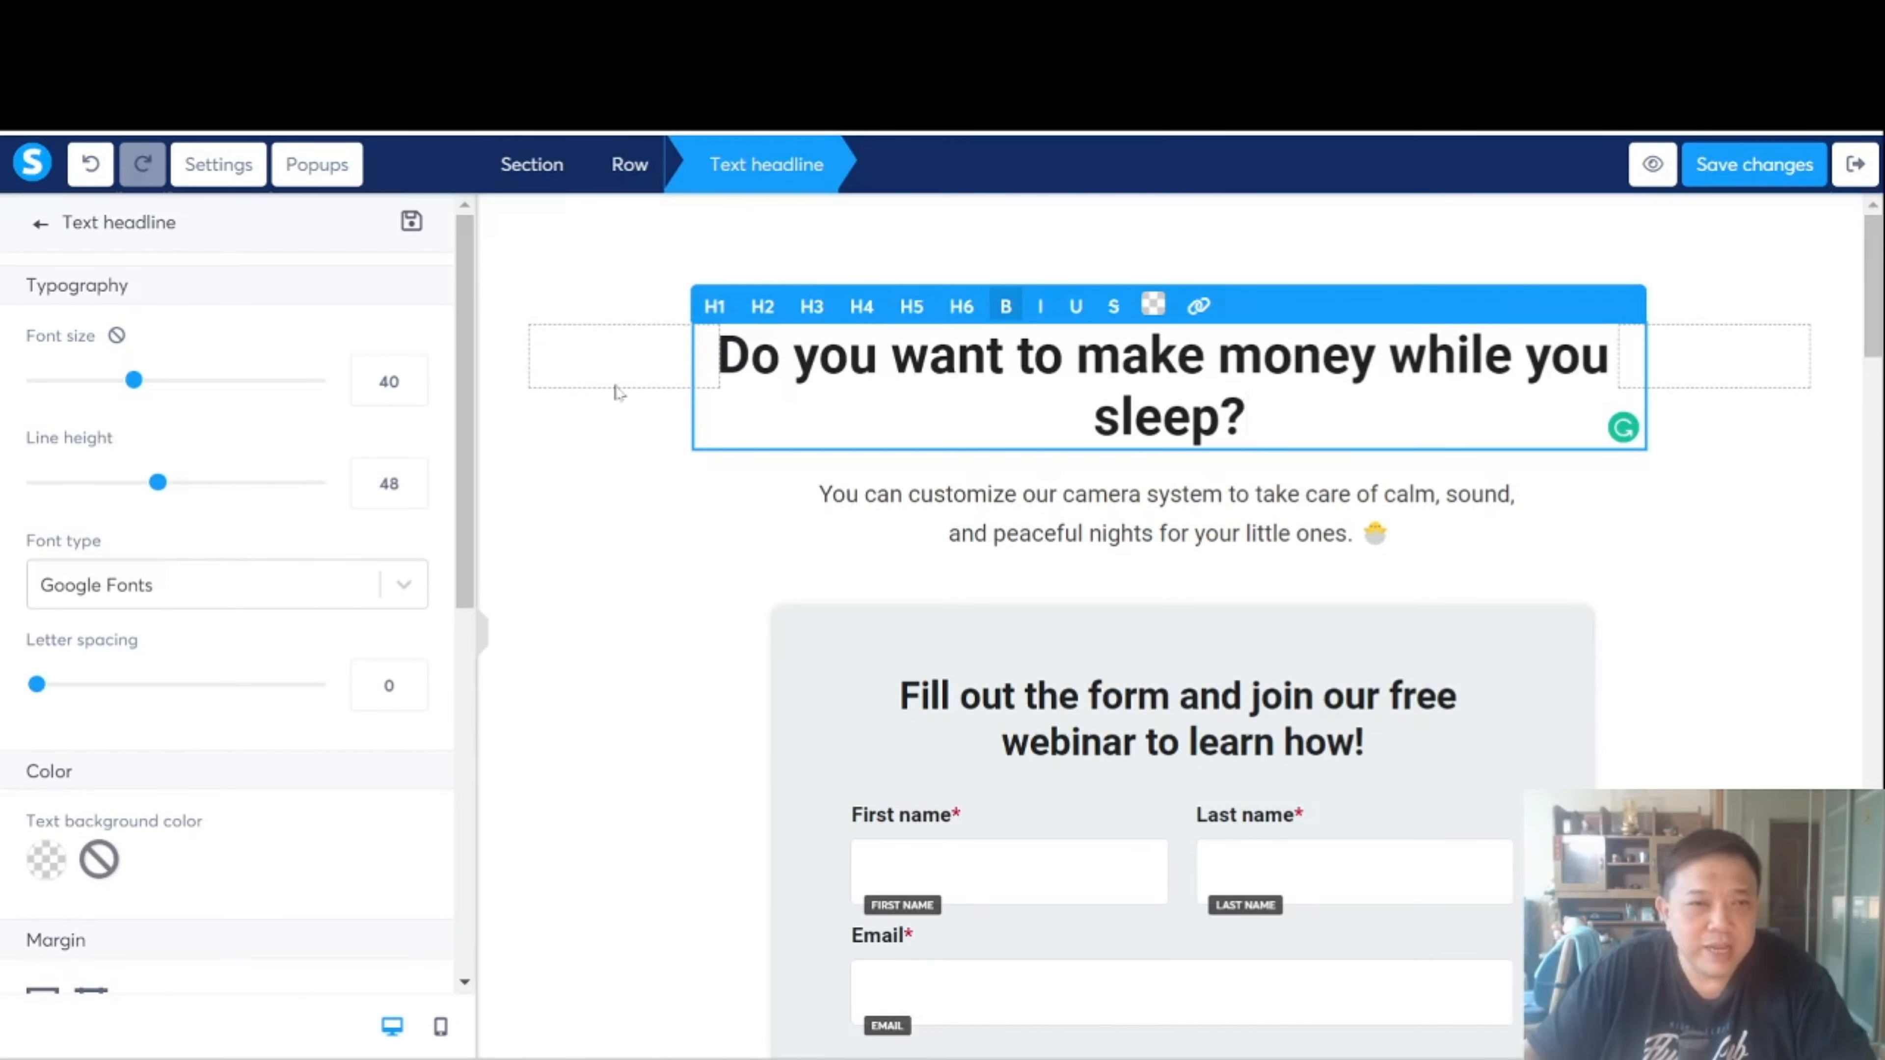
left_click_drag(136, 381, 254, 383)
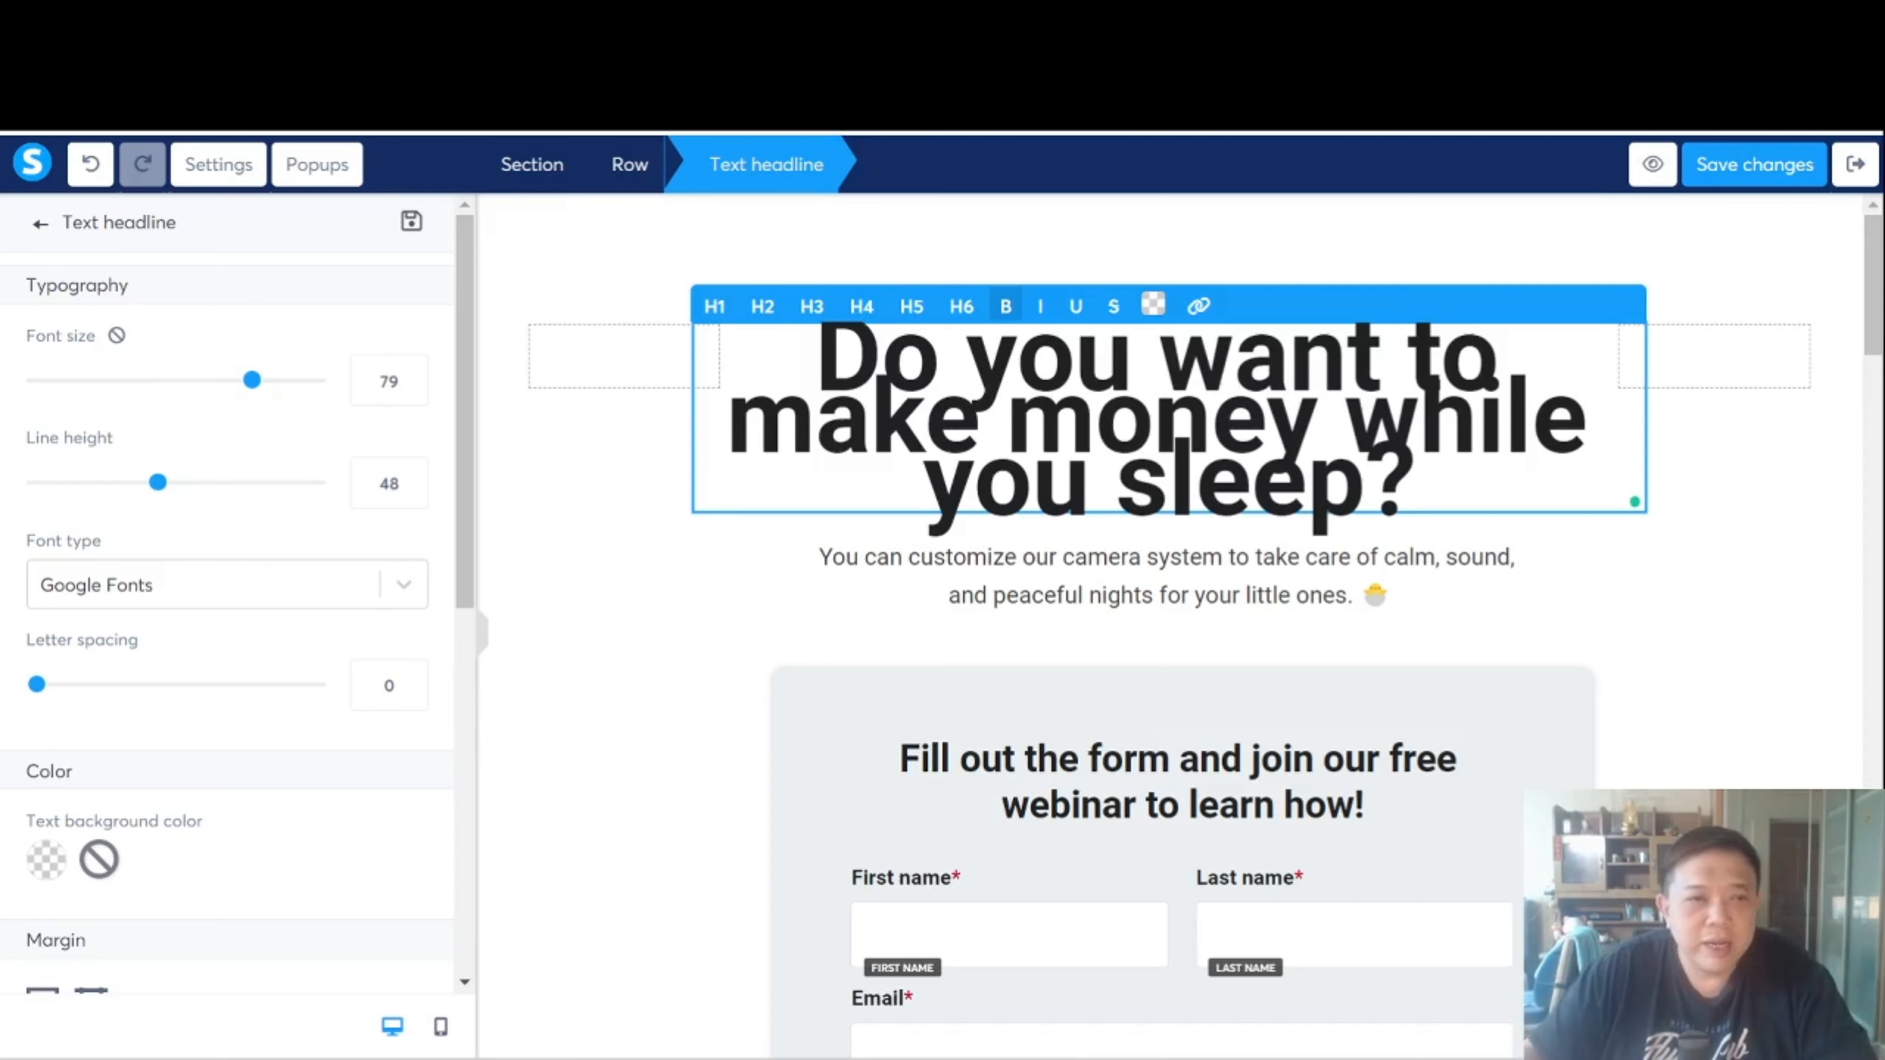
mouse_move(158, 483)
left_mouse_down()
mouse_move(253, 484)
mouse_move(161, 483)
left_mouse_up()
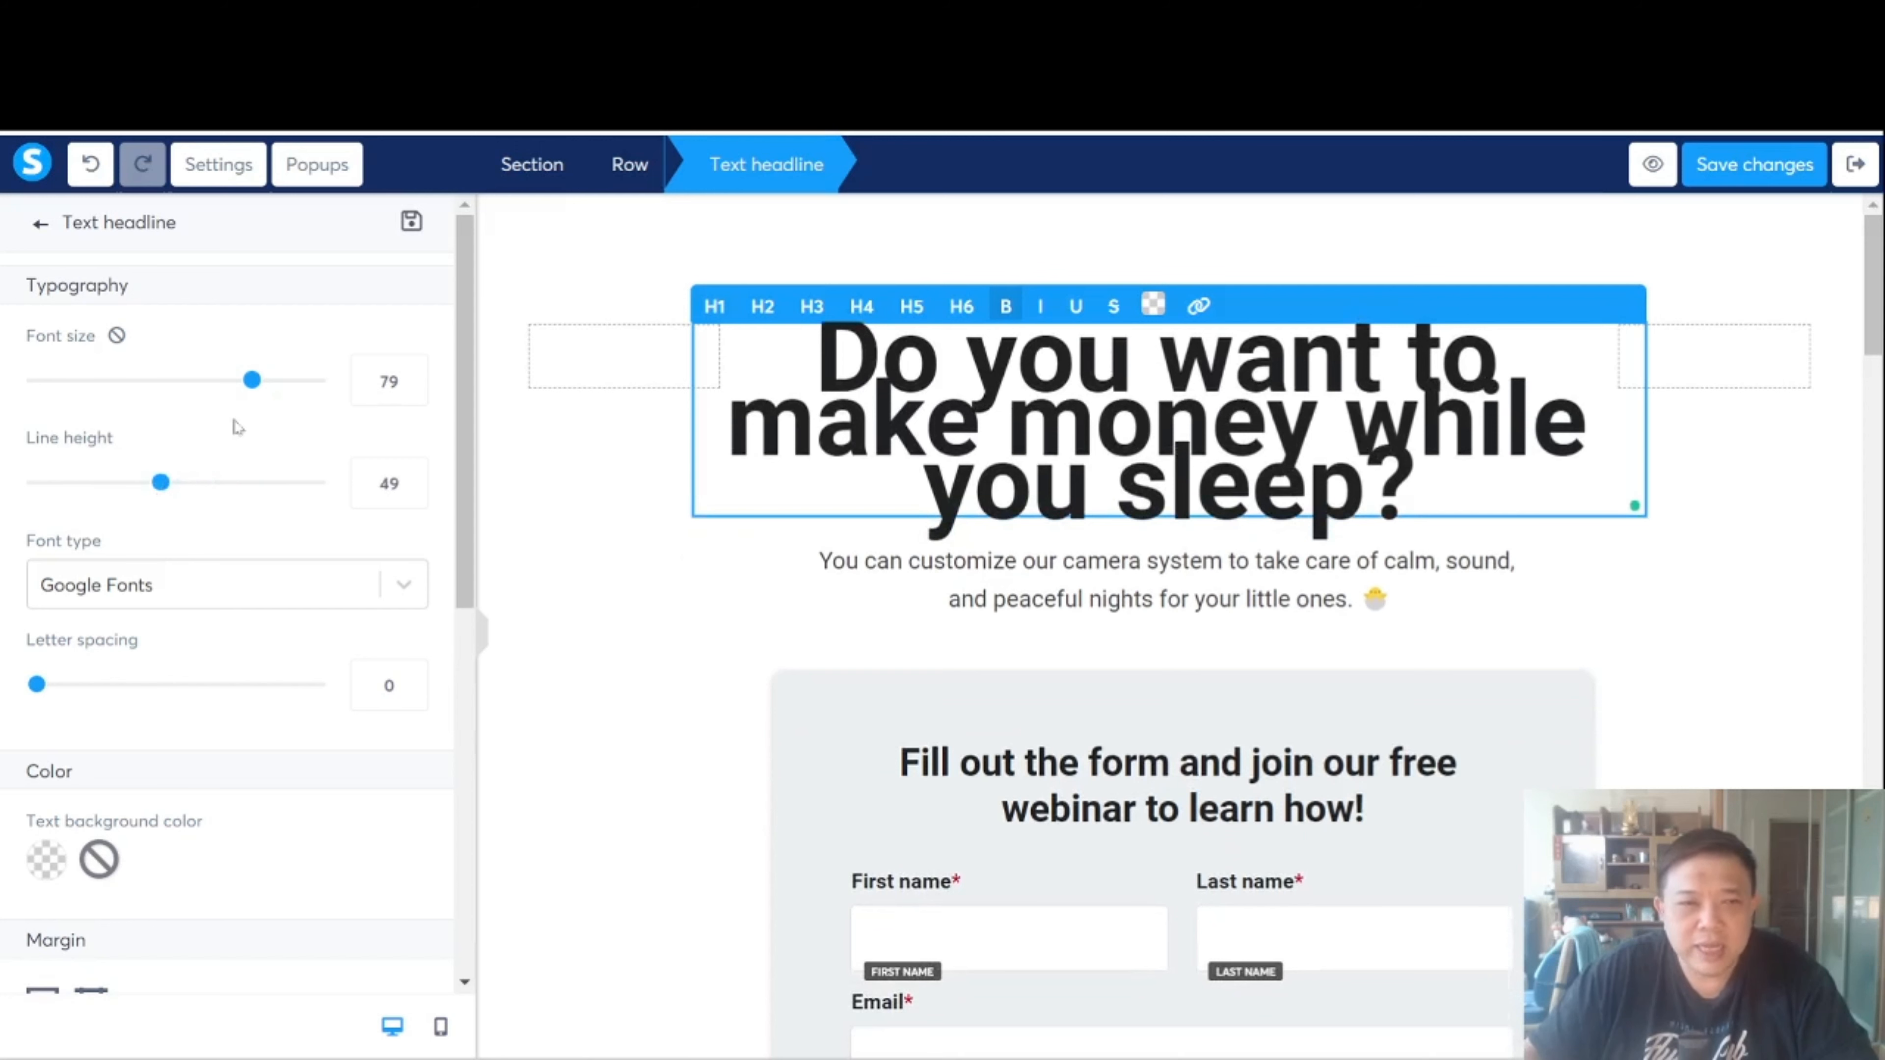
left_click_drag(250, 393, 181, 388)
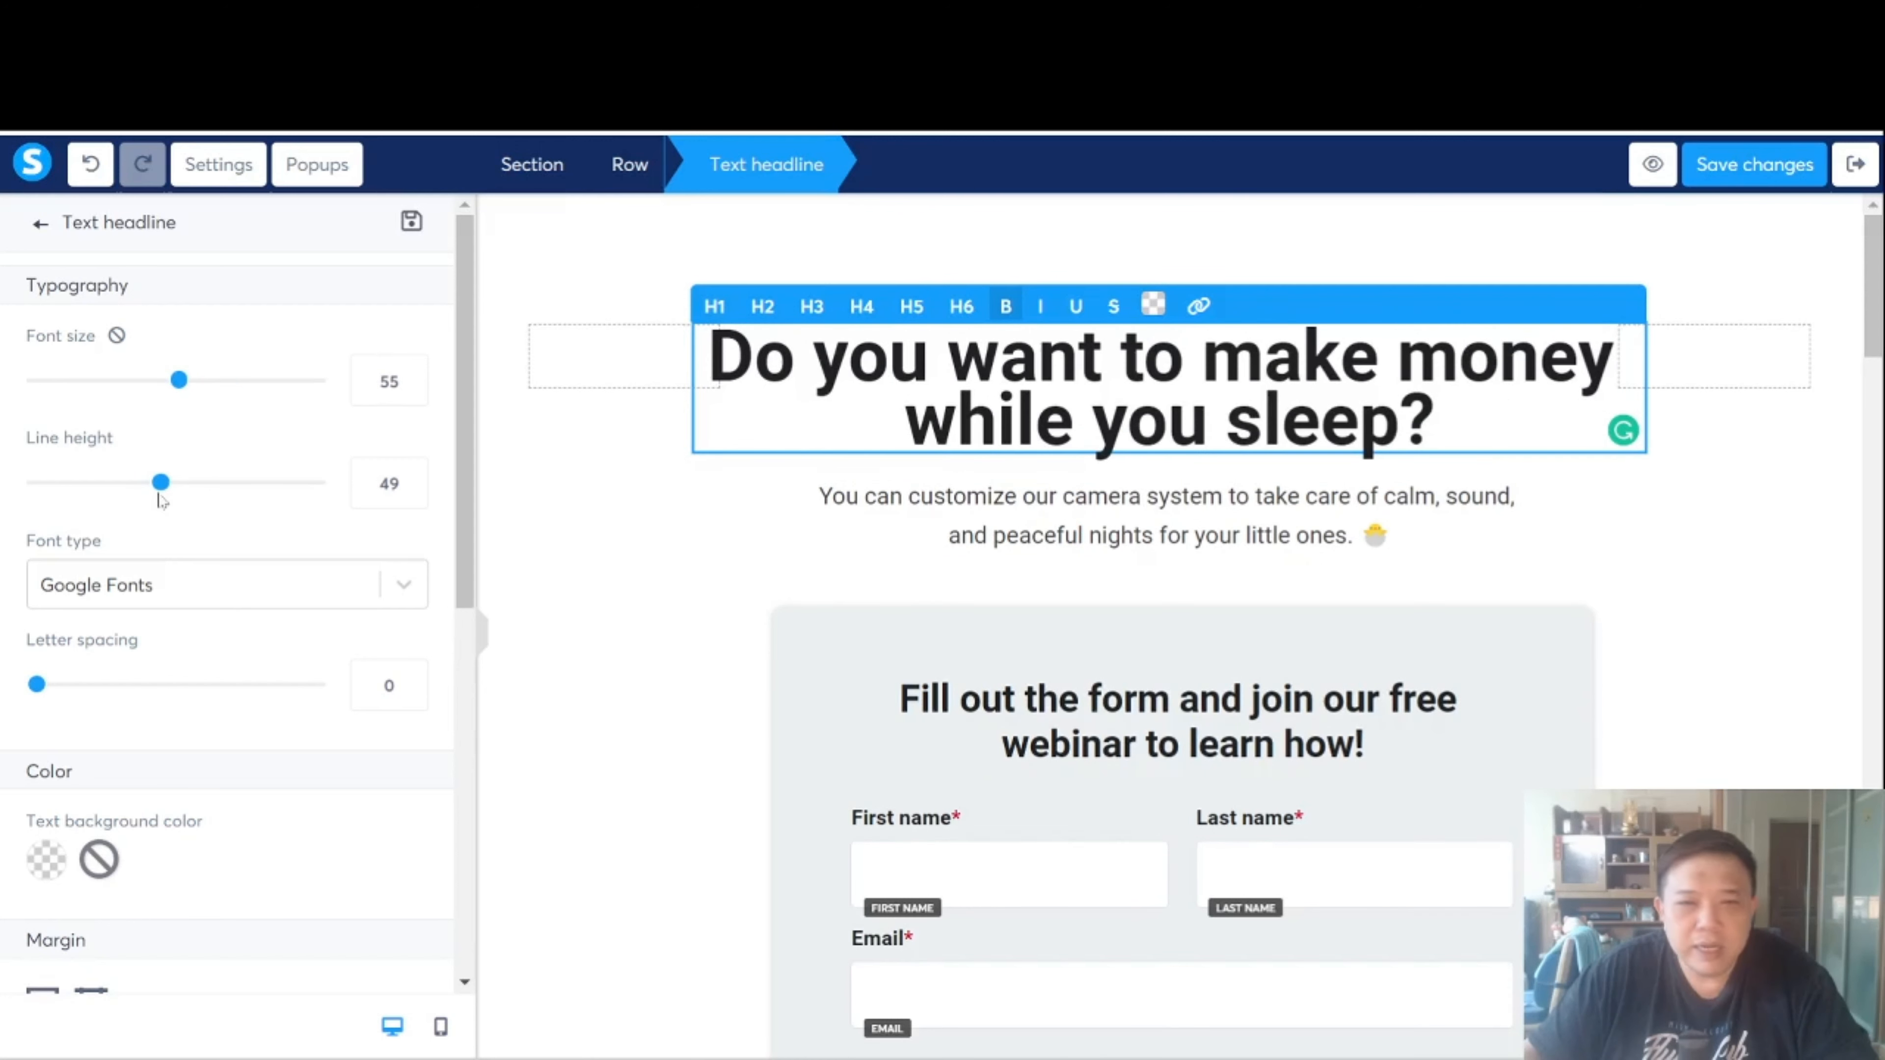
left_click_drag(161, 490, 173, 490)
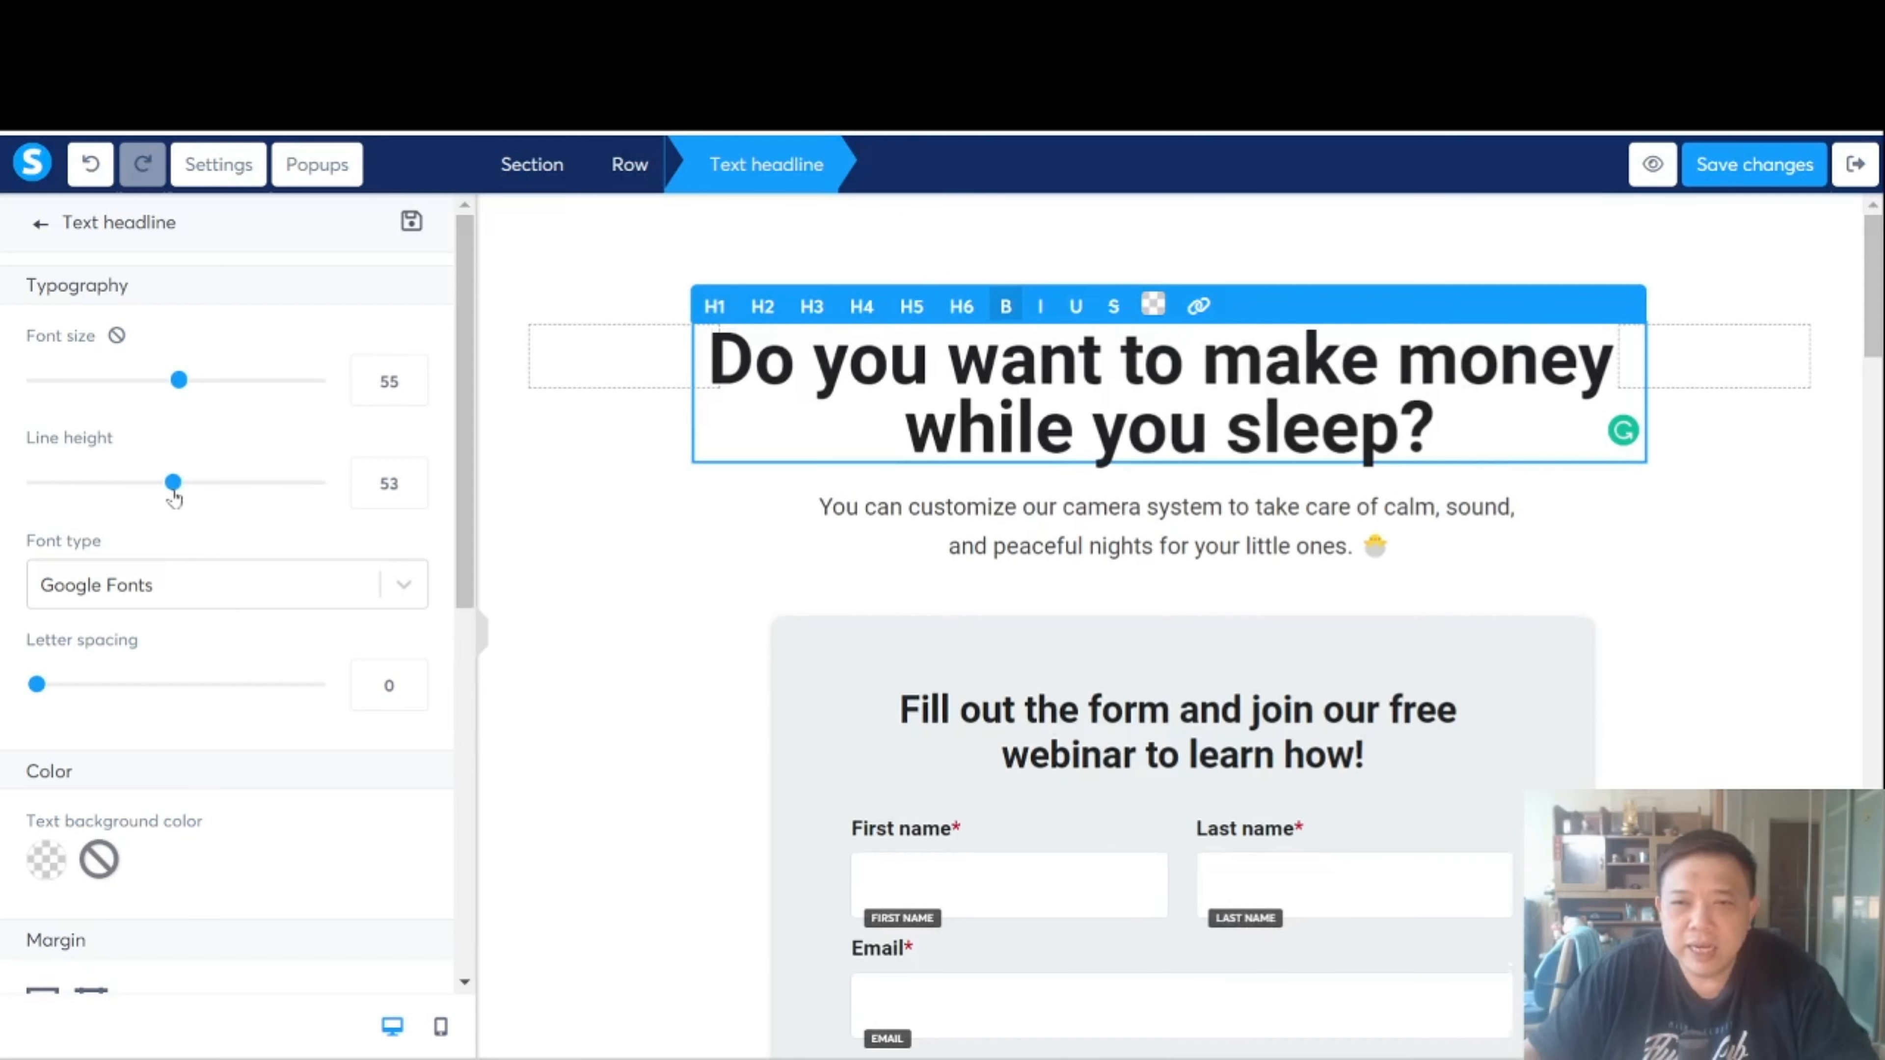
left_click(643, 506)
left_click(1147, 446)
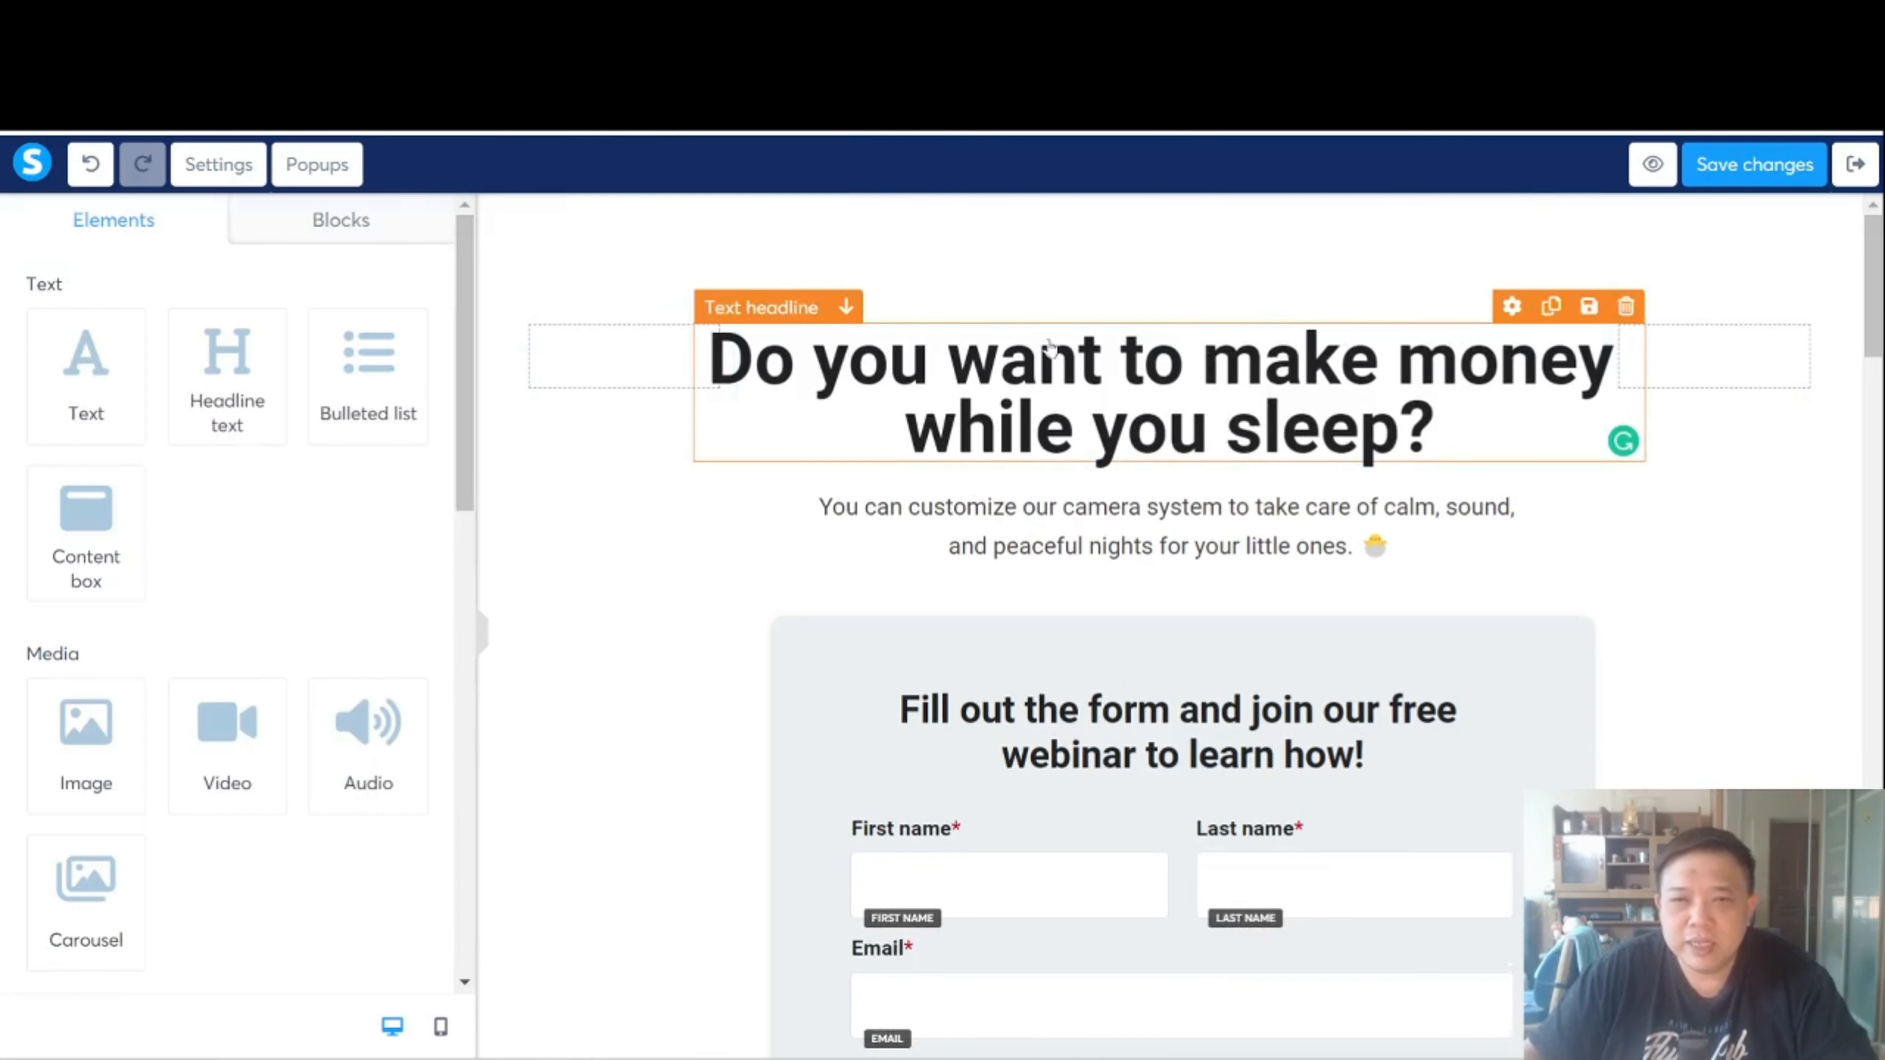
Delete the camera system text below the main headline, undoing and redoing the deletion once
left_click(1256, 524)
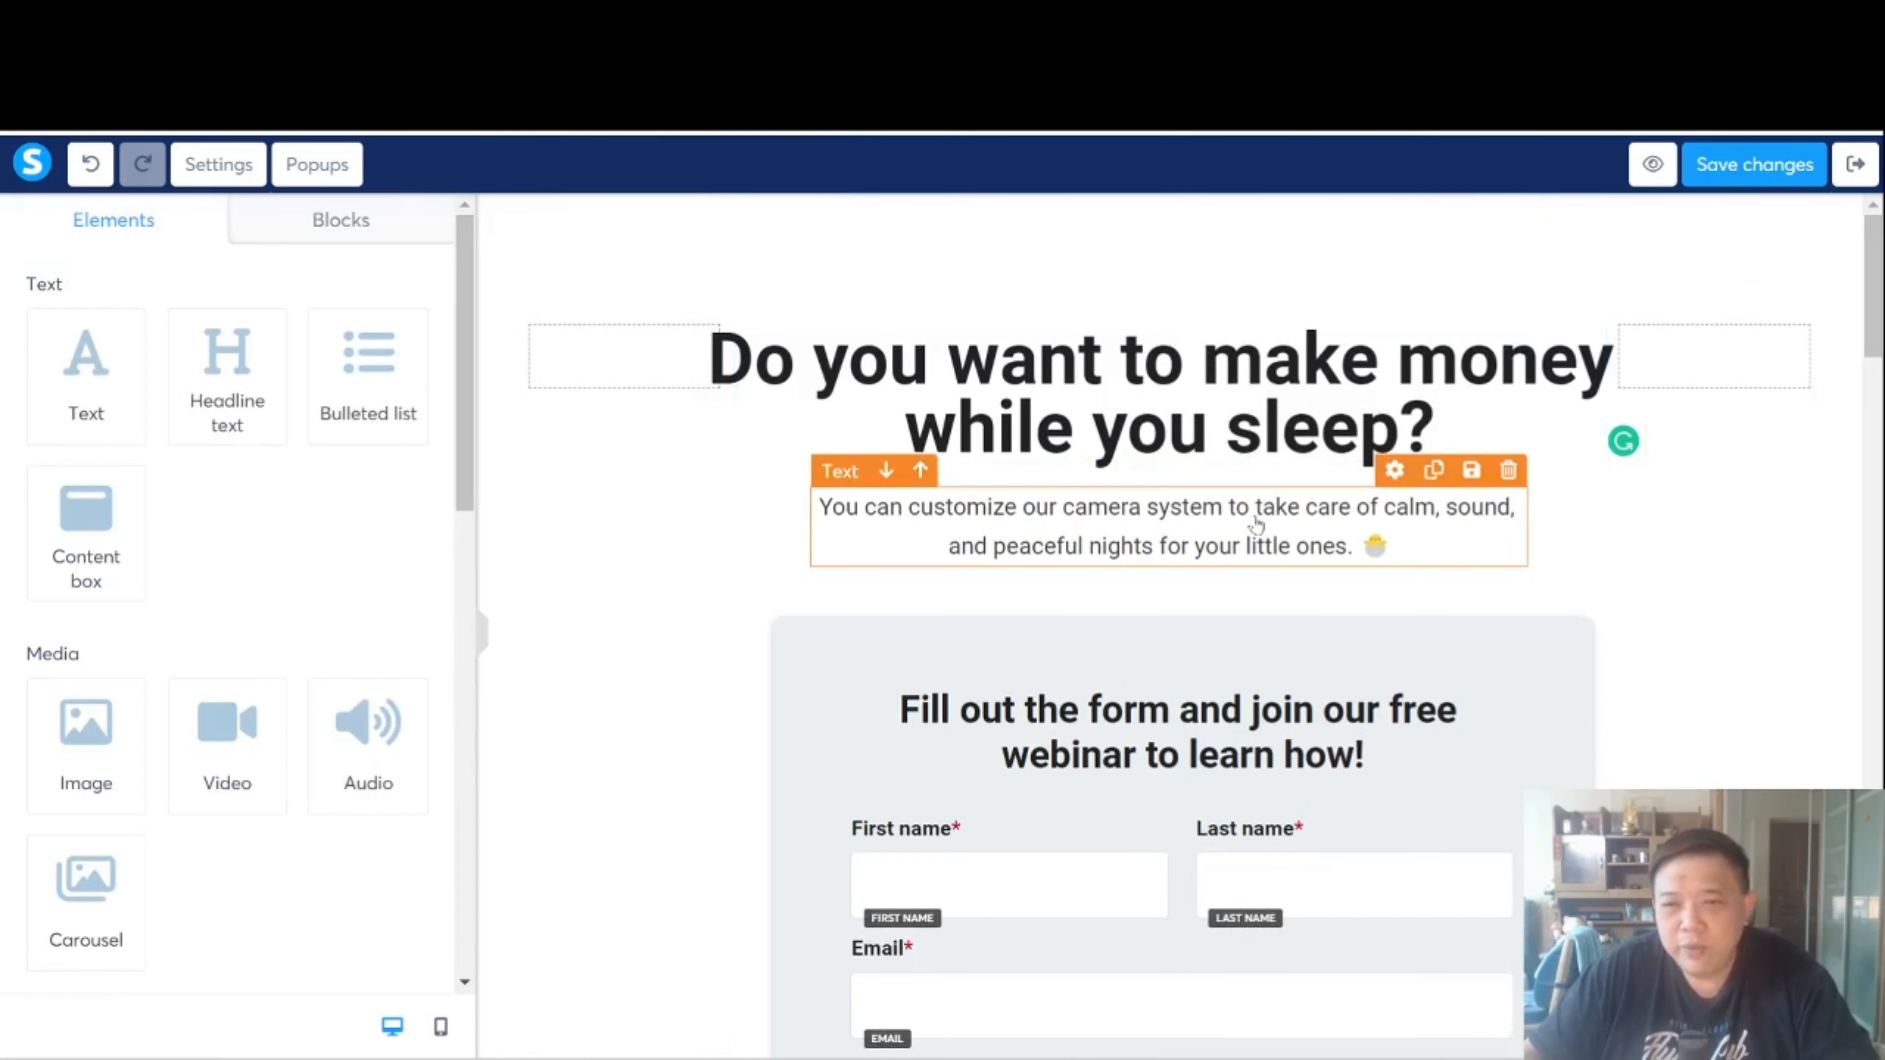
left_click(1507, 472)
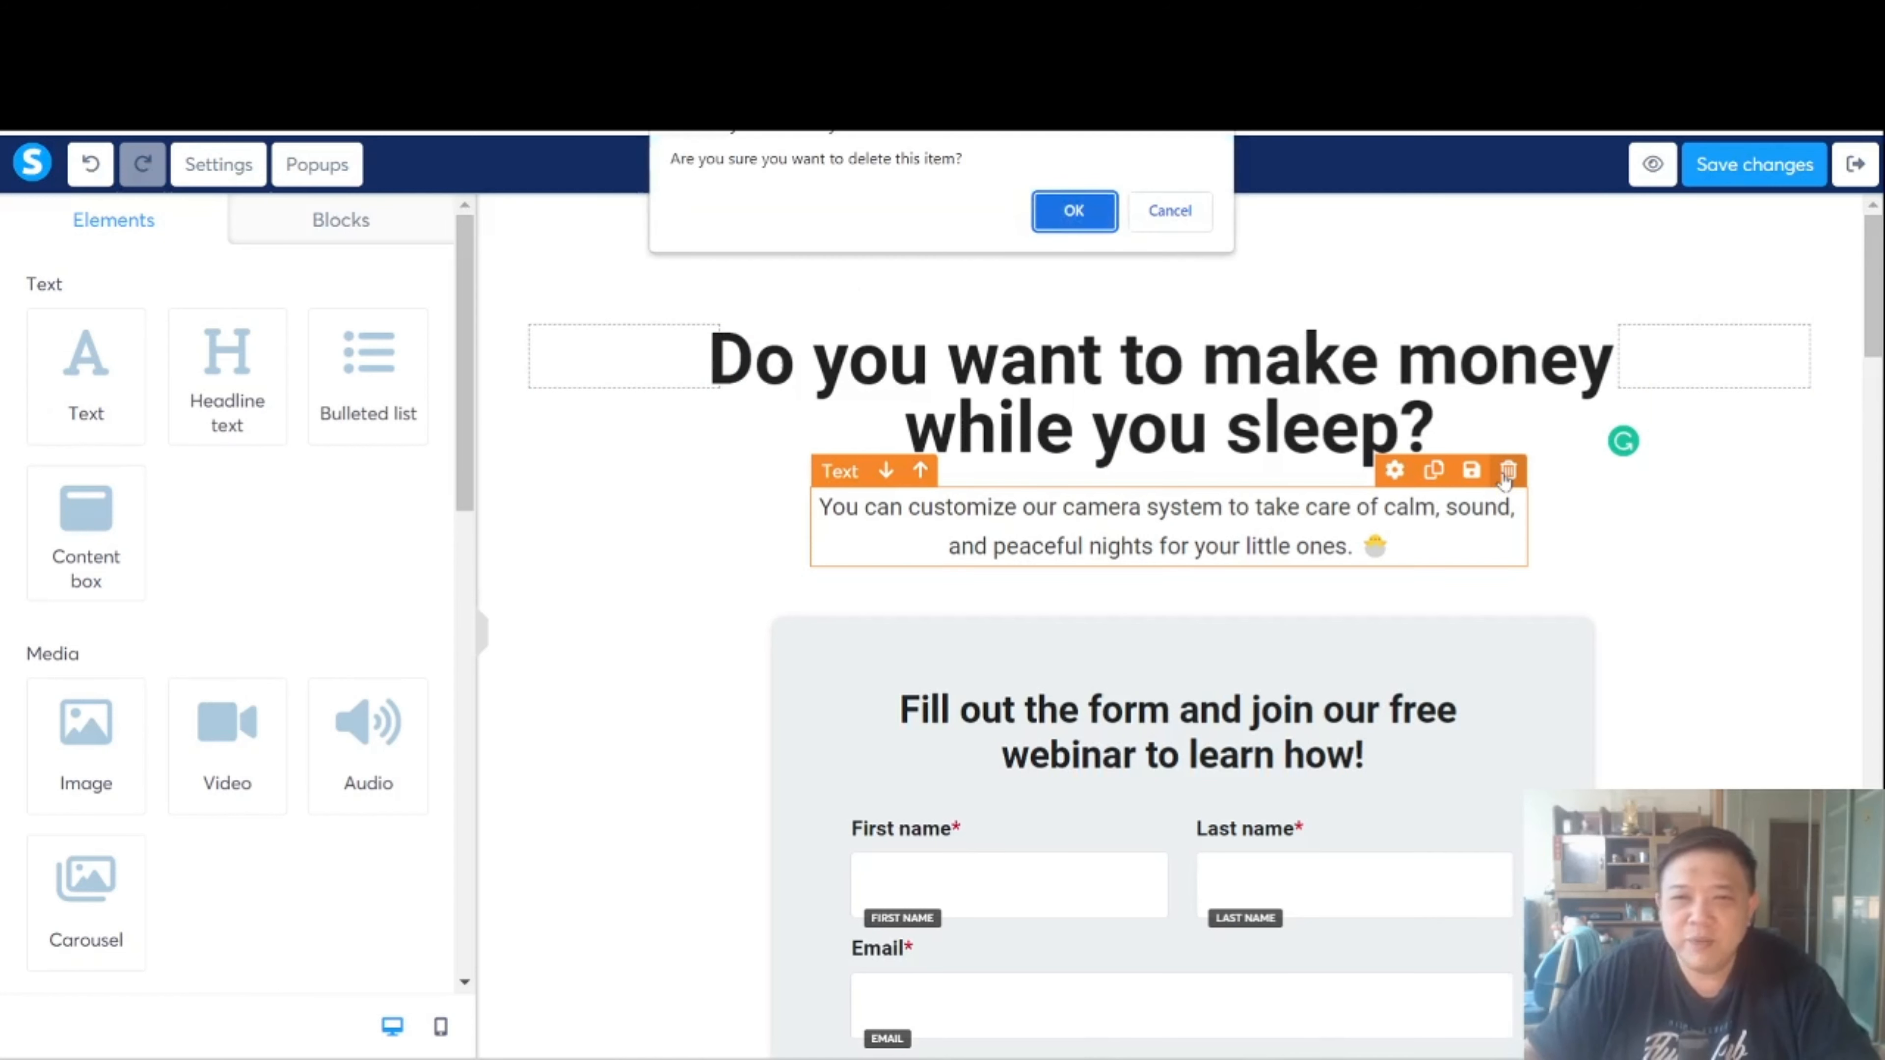
left_click(1074, 212)
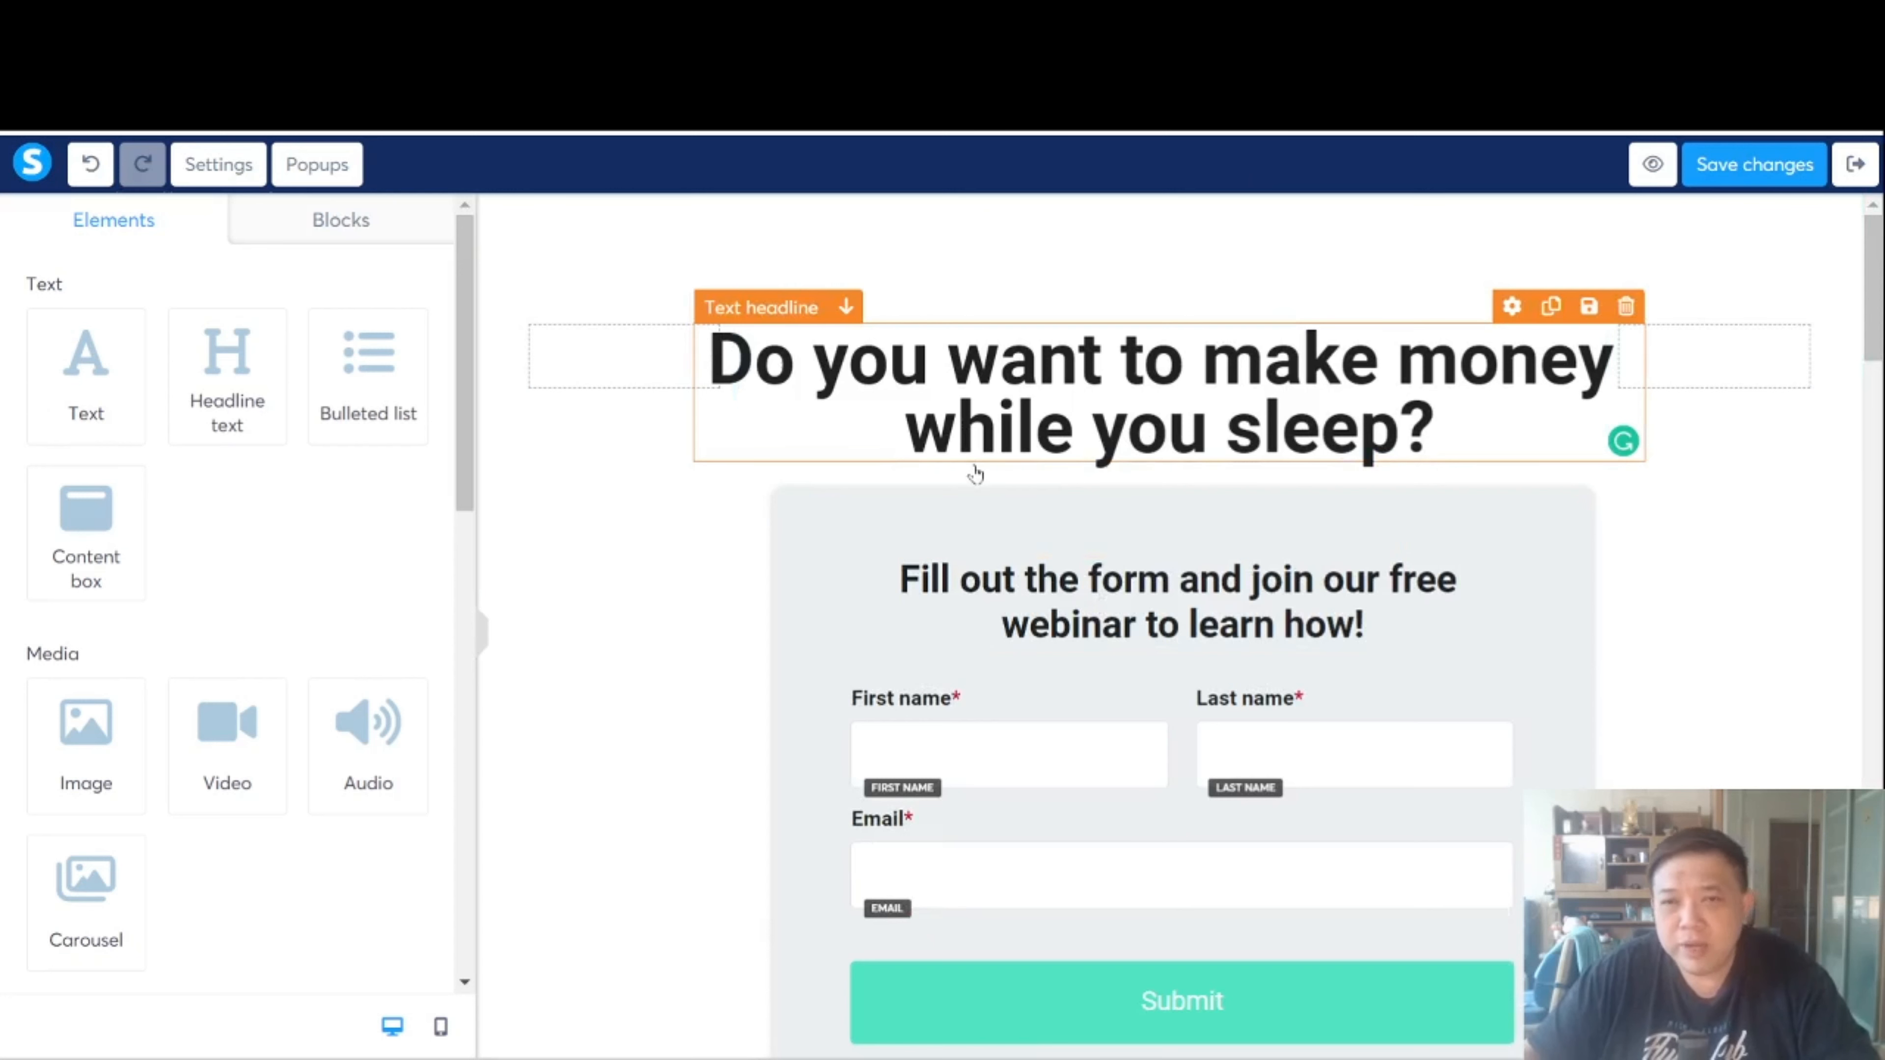
left_click(92, 167)
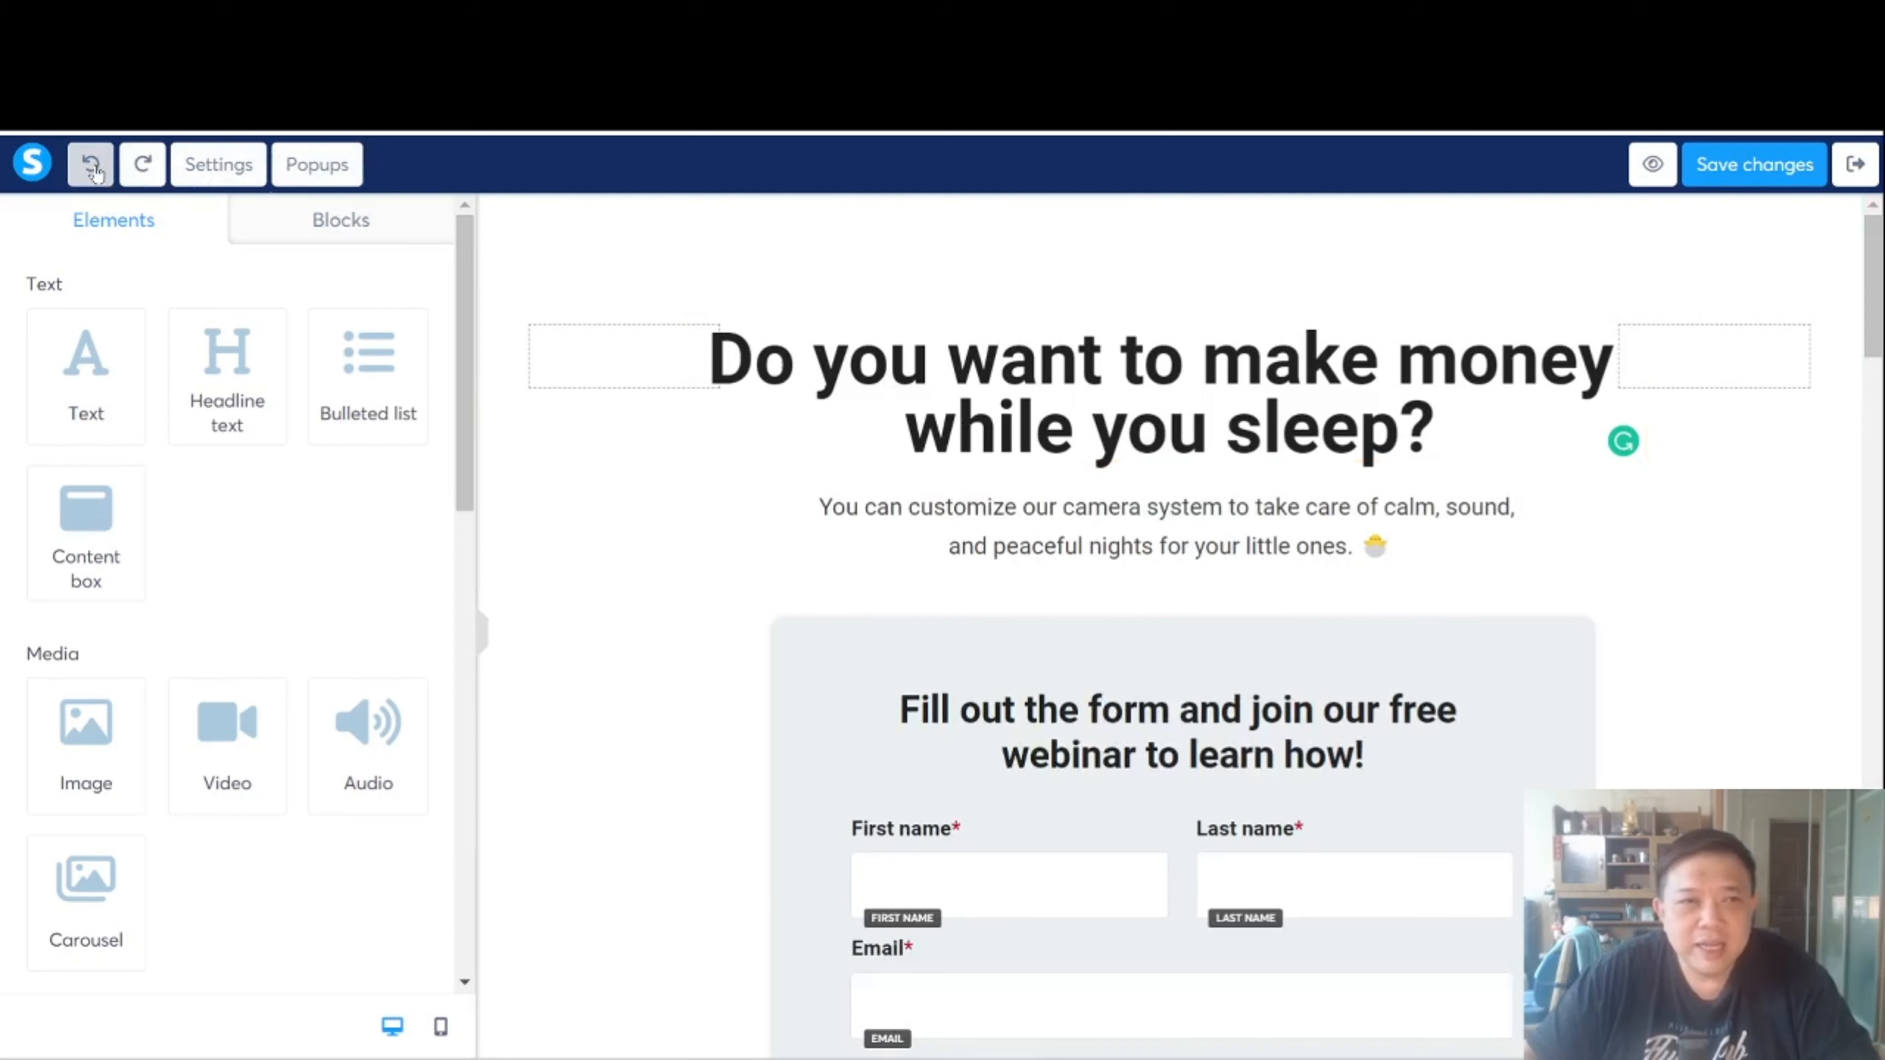
left_click(143, 164)
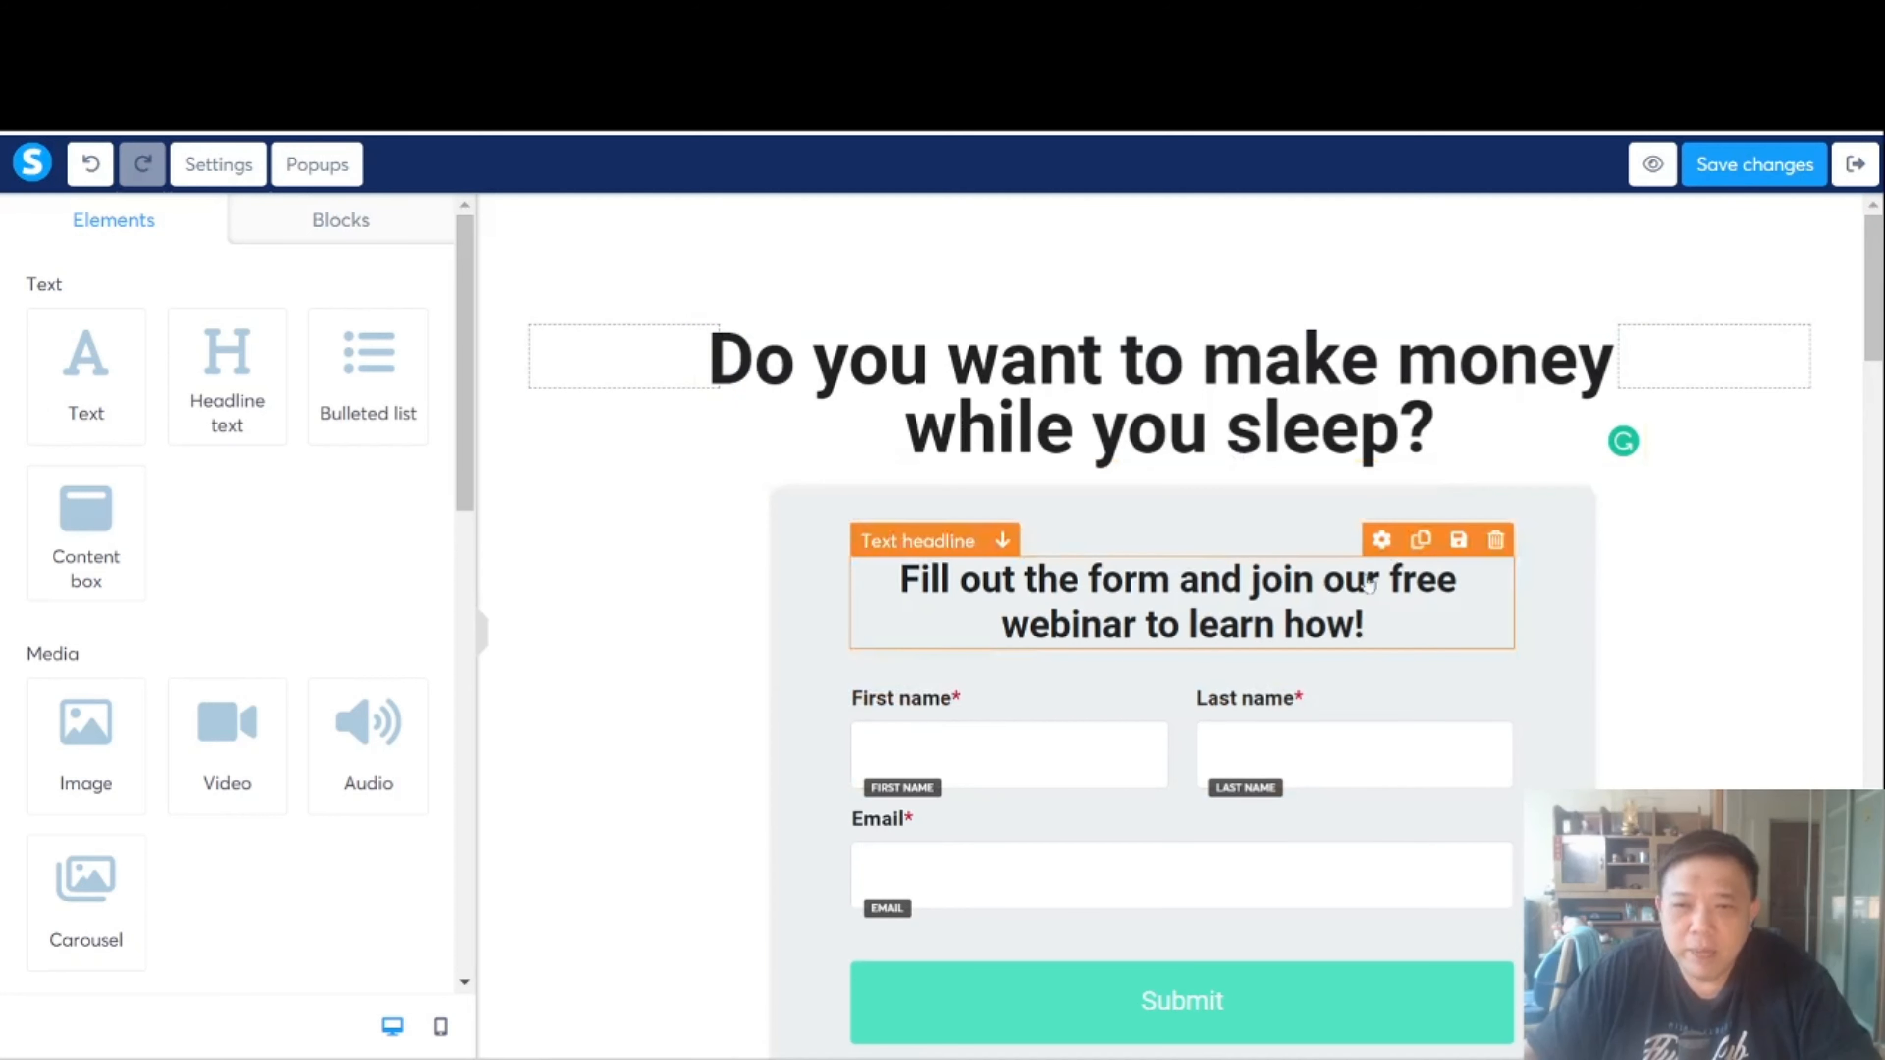
Reword the form headline so it reads "Fill out the form below to learn how!"
left_click(1147, 635)
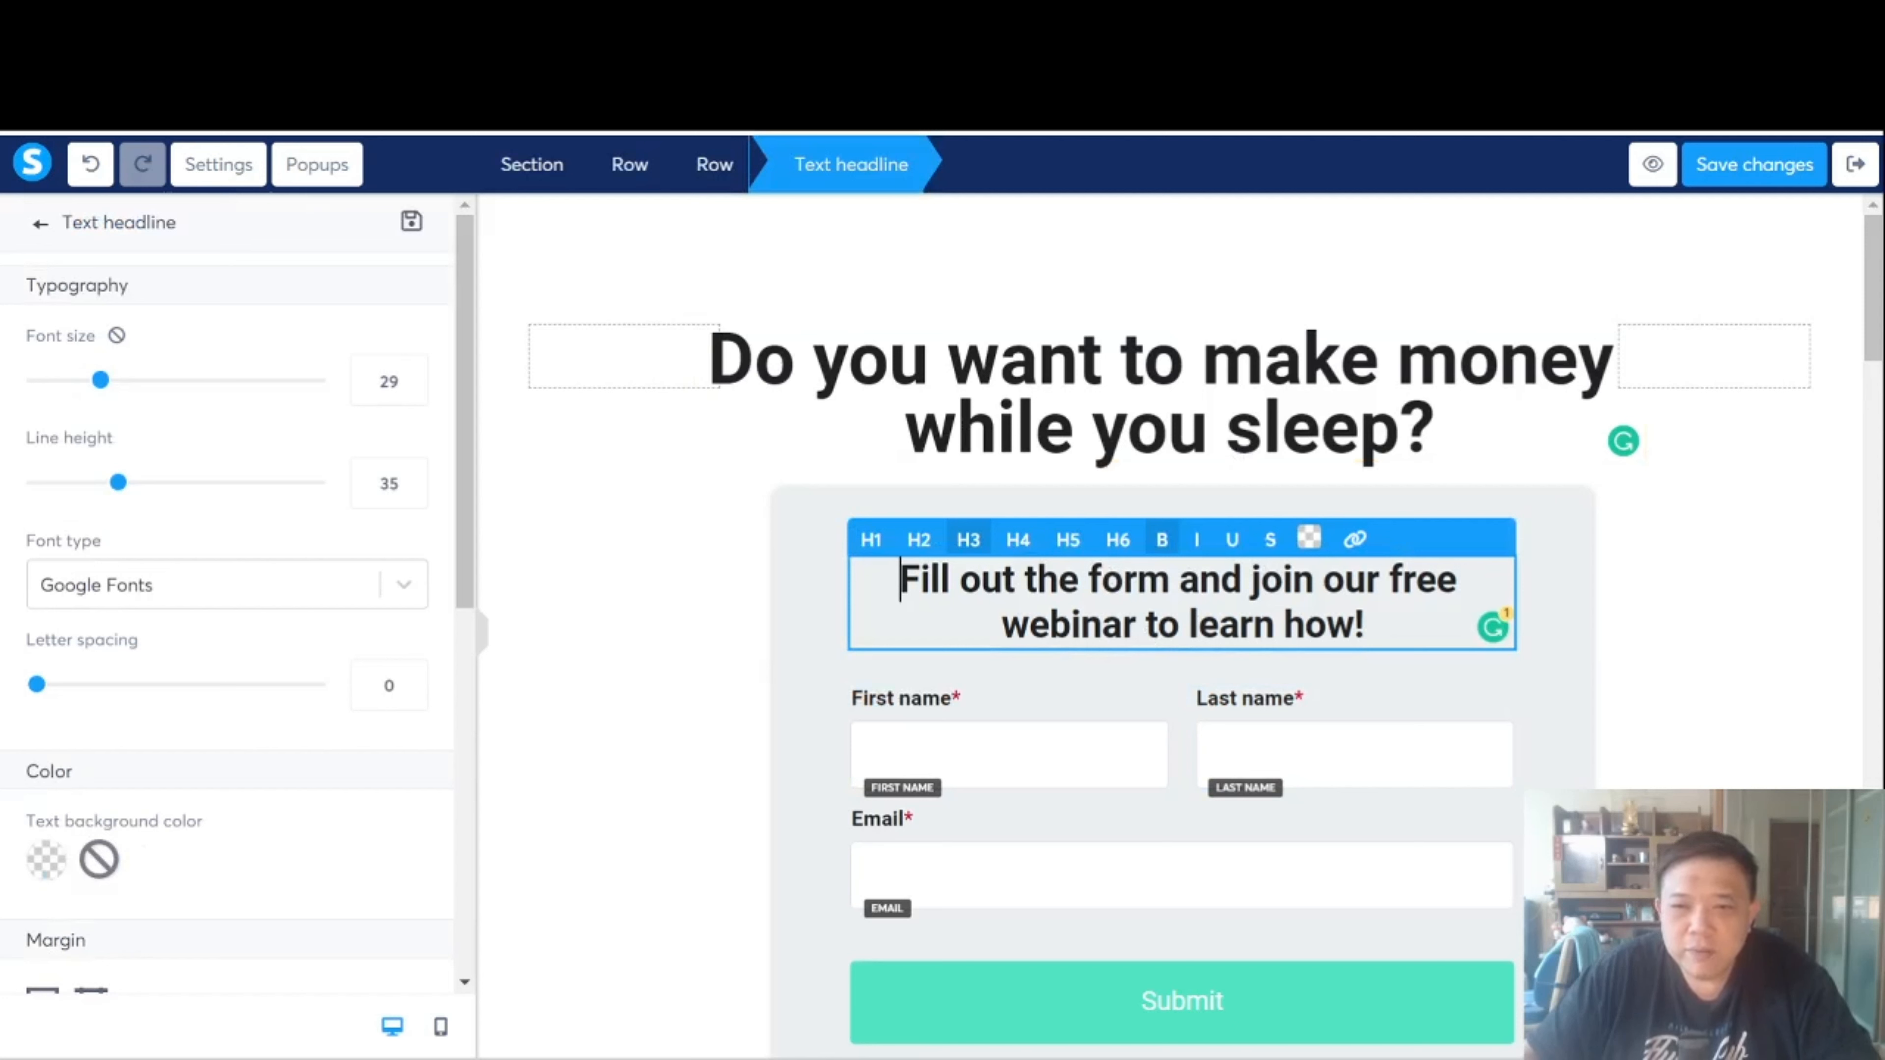
left_click_drag(1179, 626, 1180, 581)
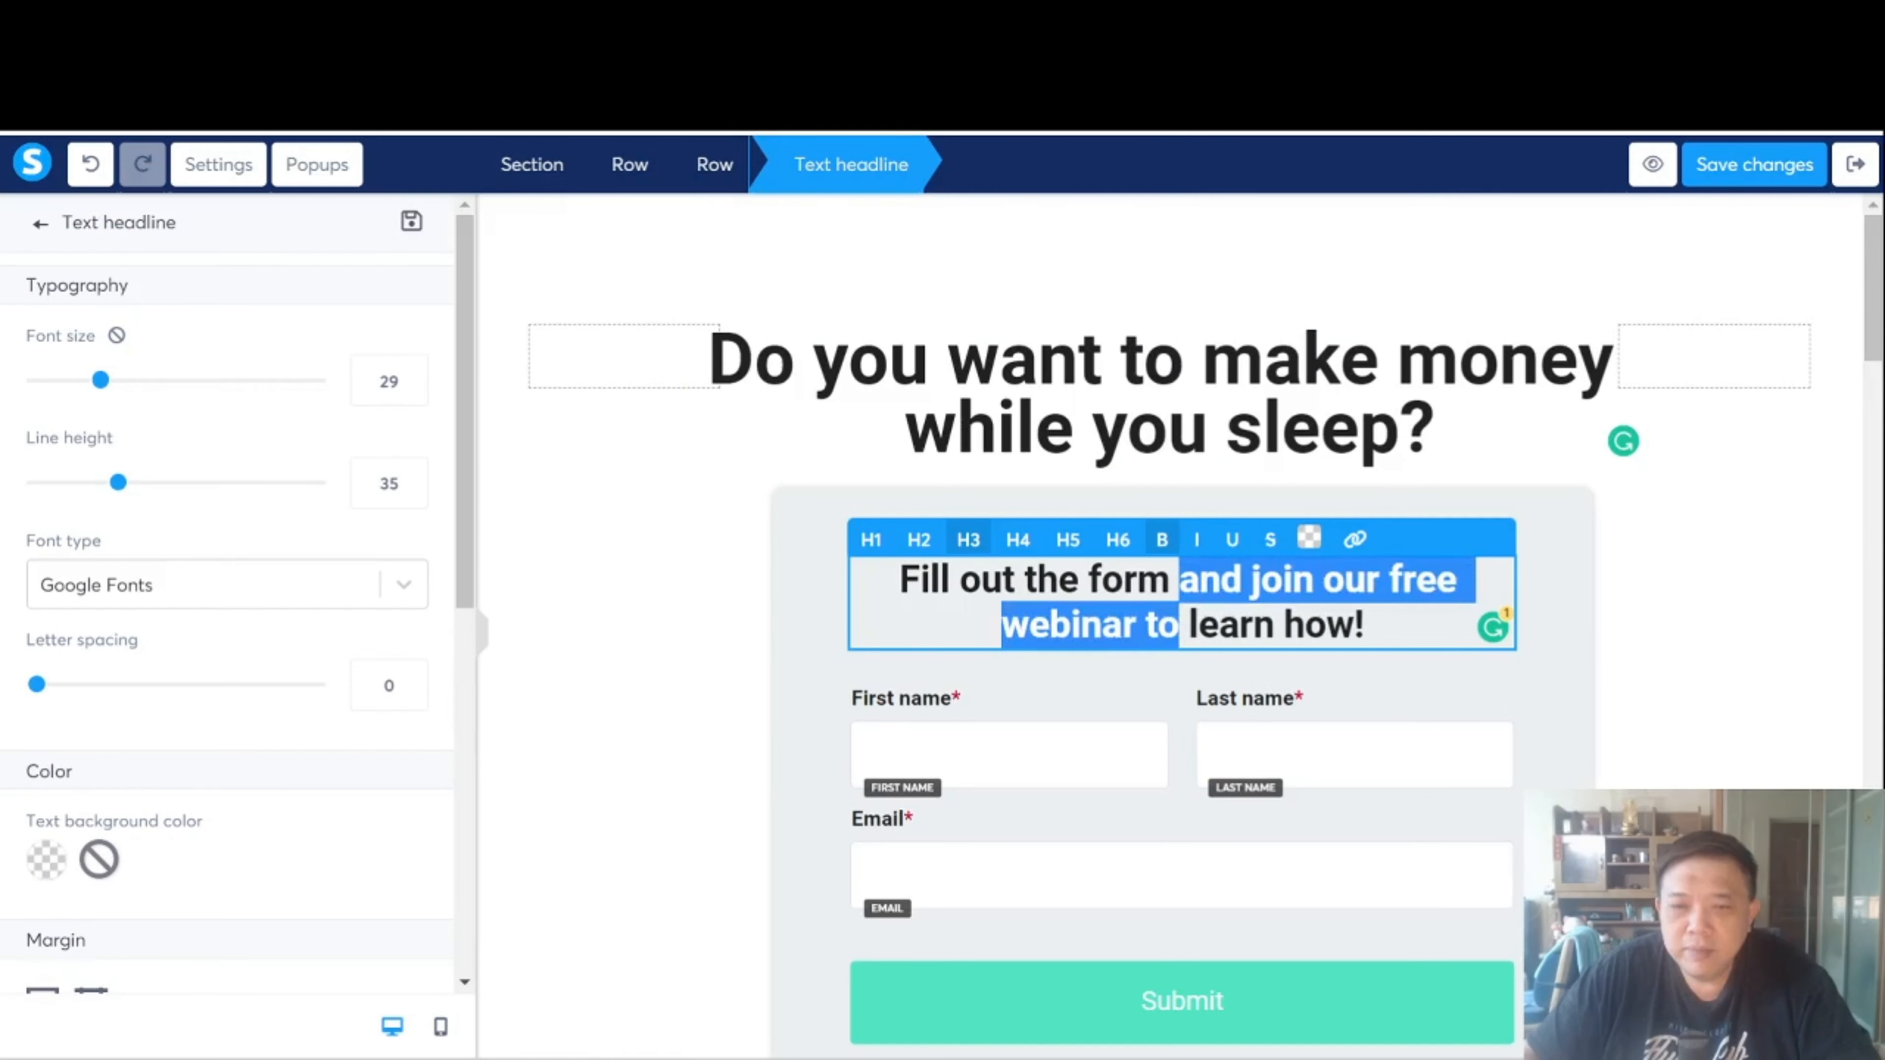
type("below")
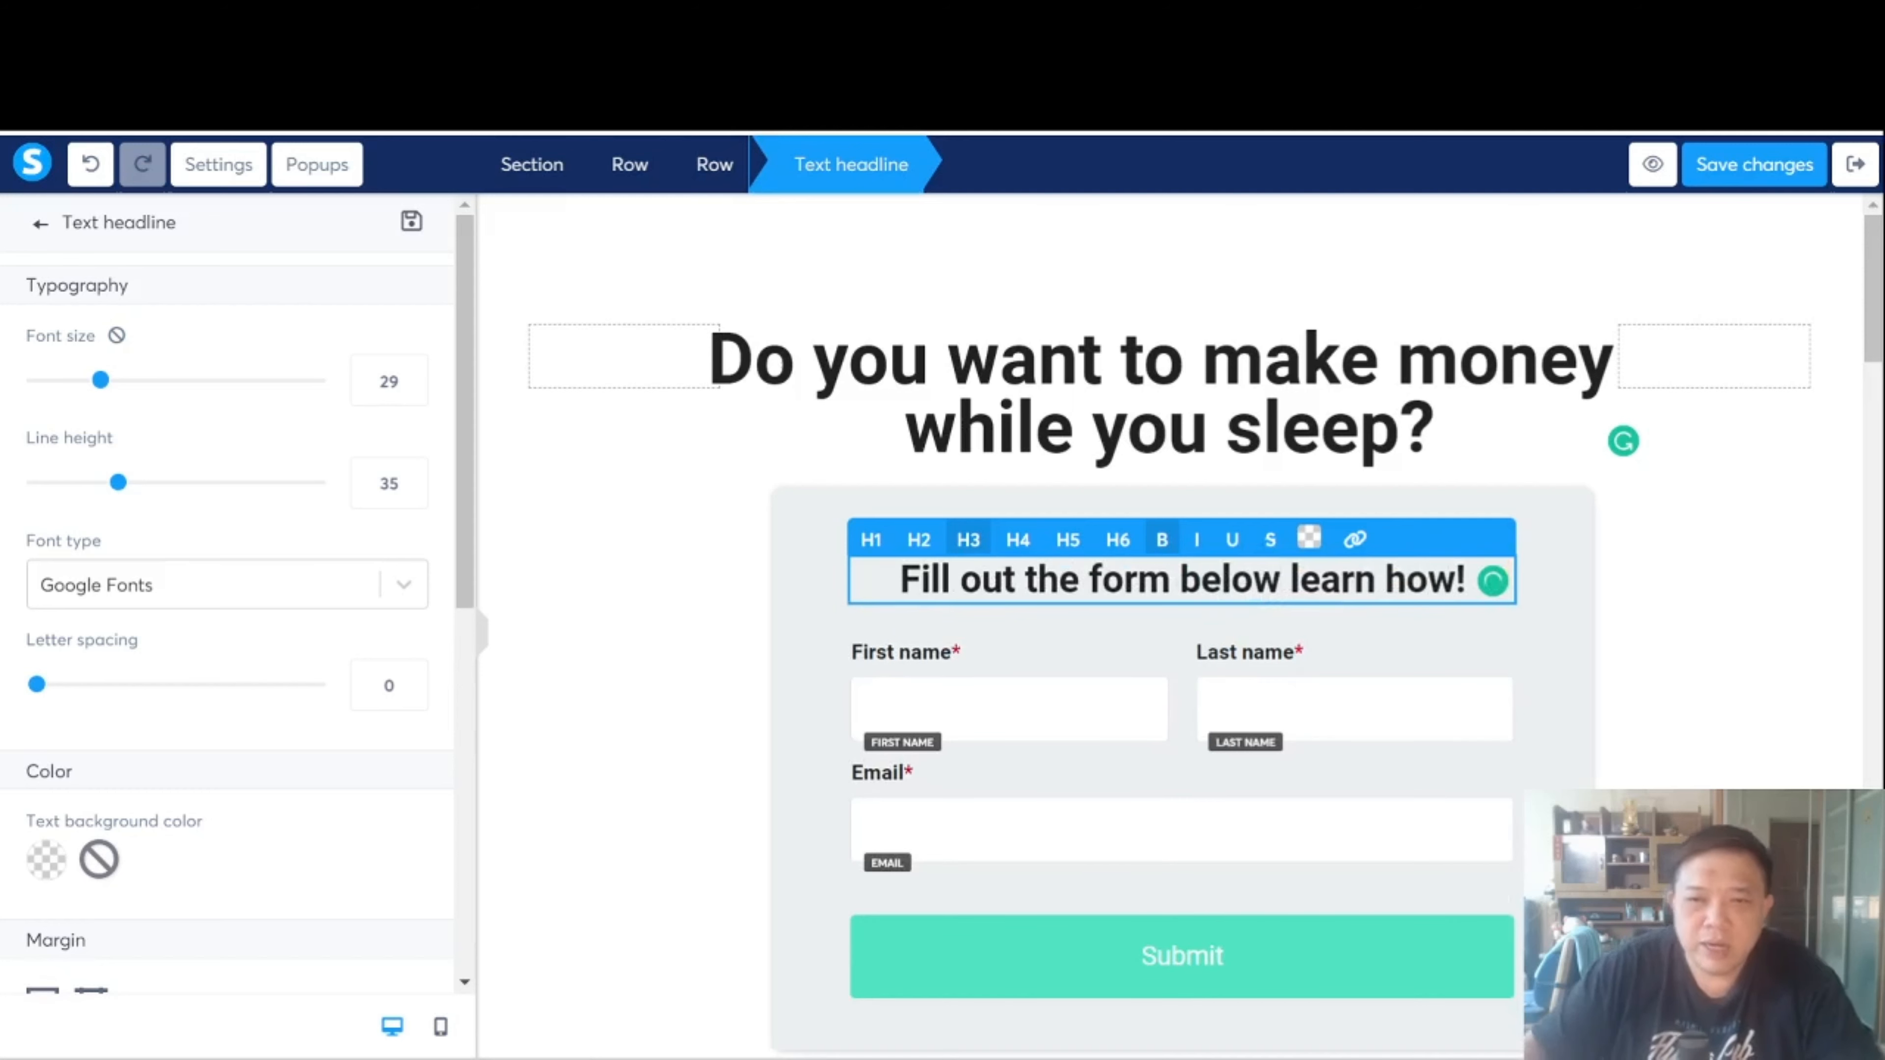
type(" to")
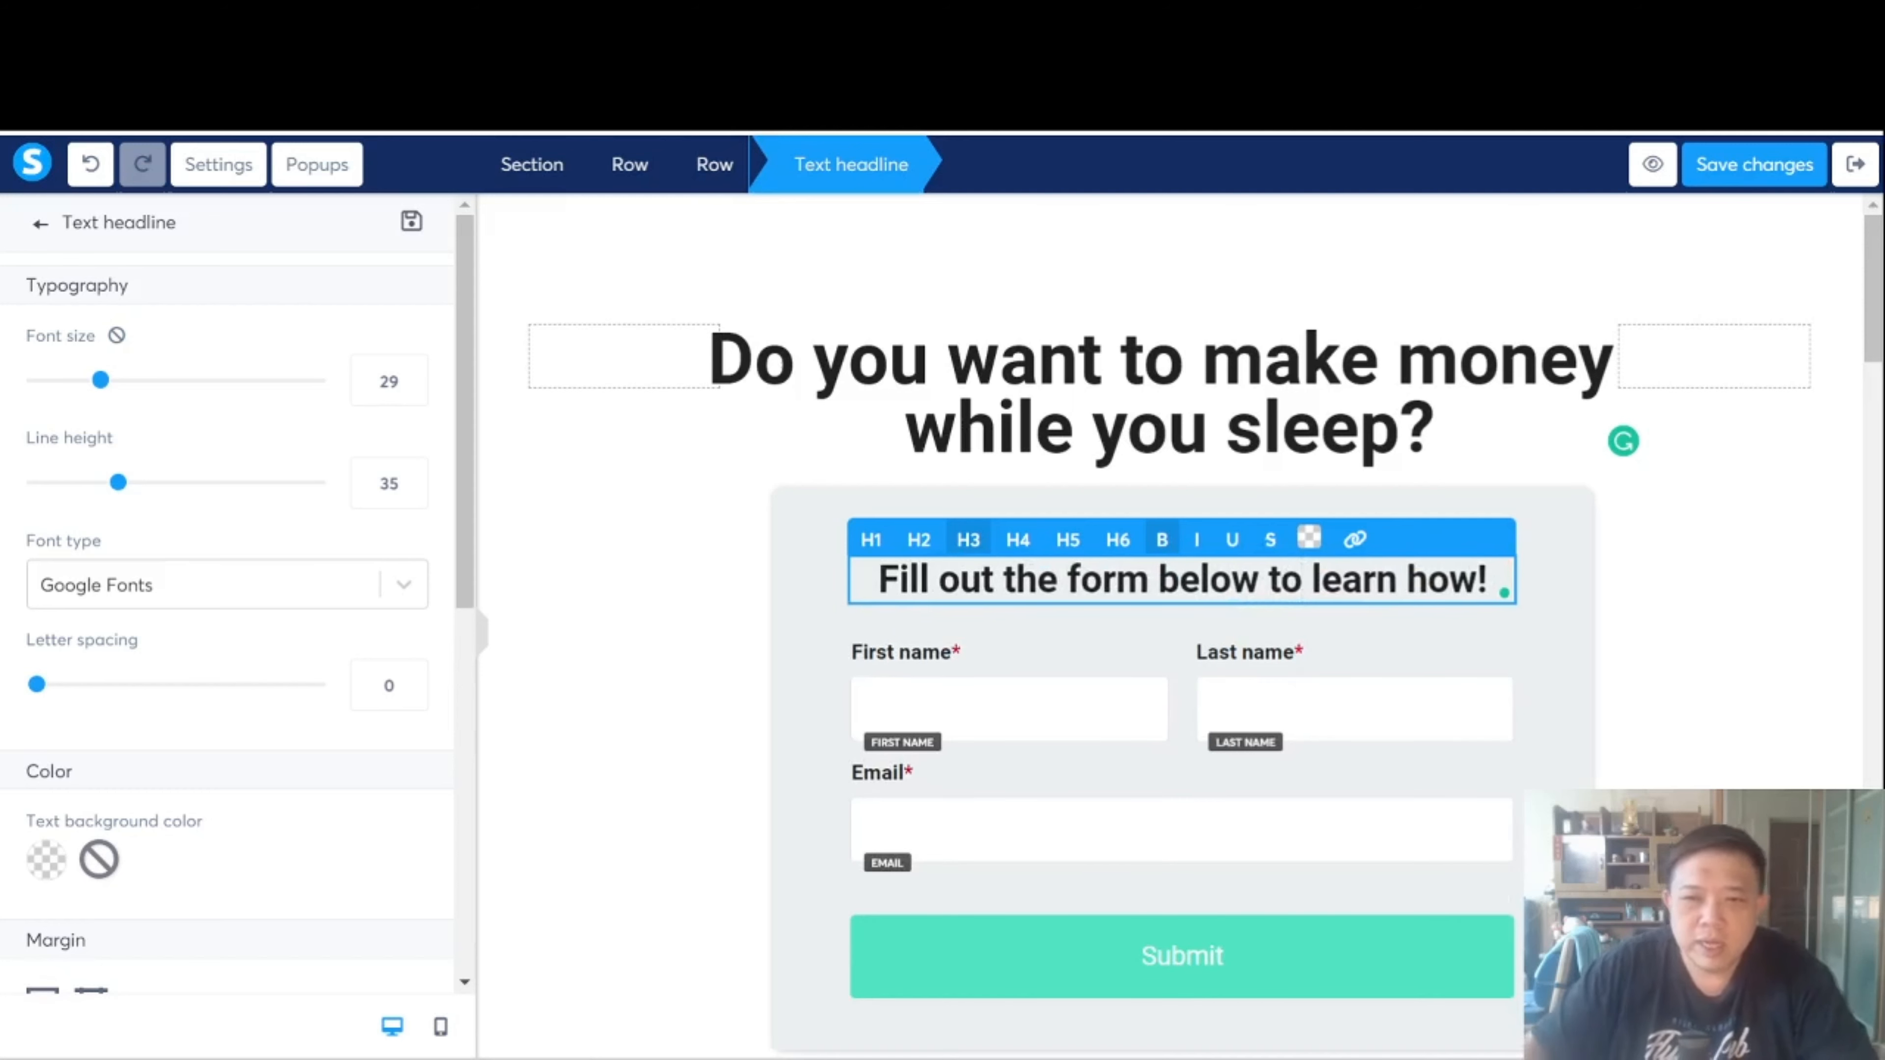
left_click(1156, 677)
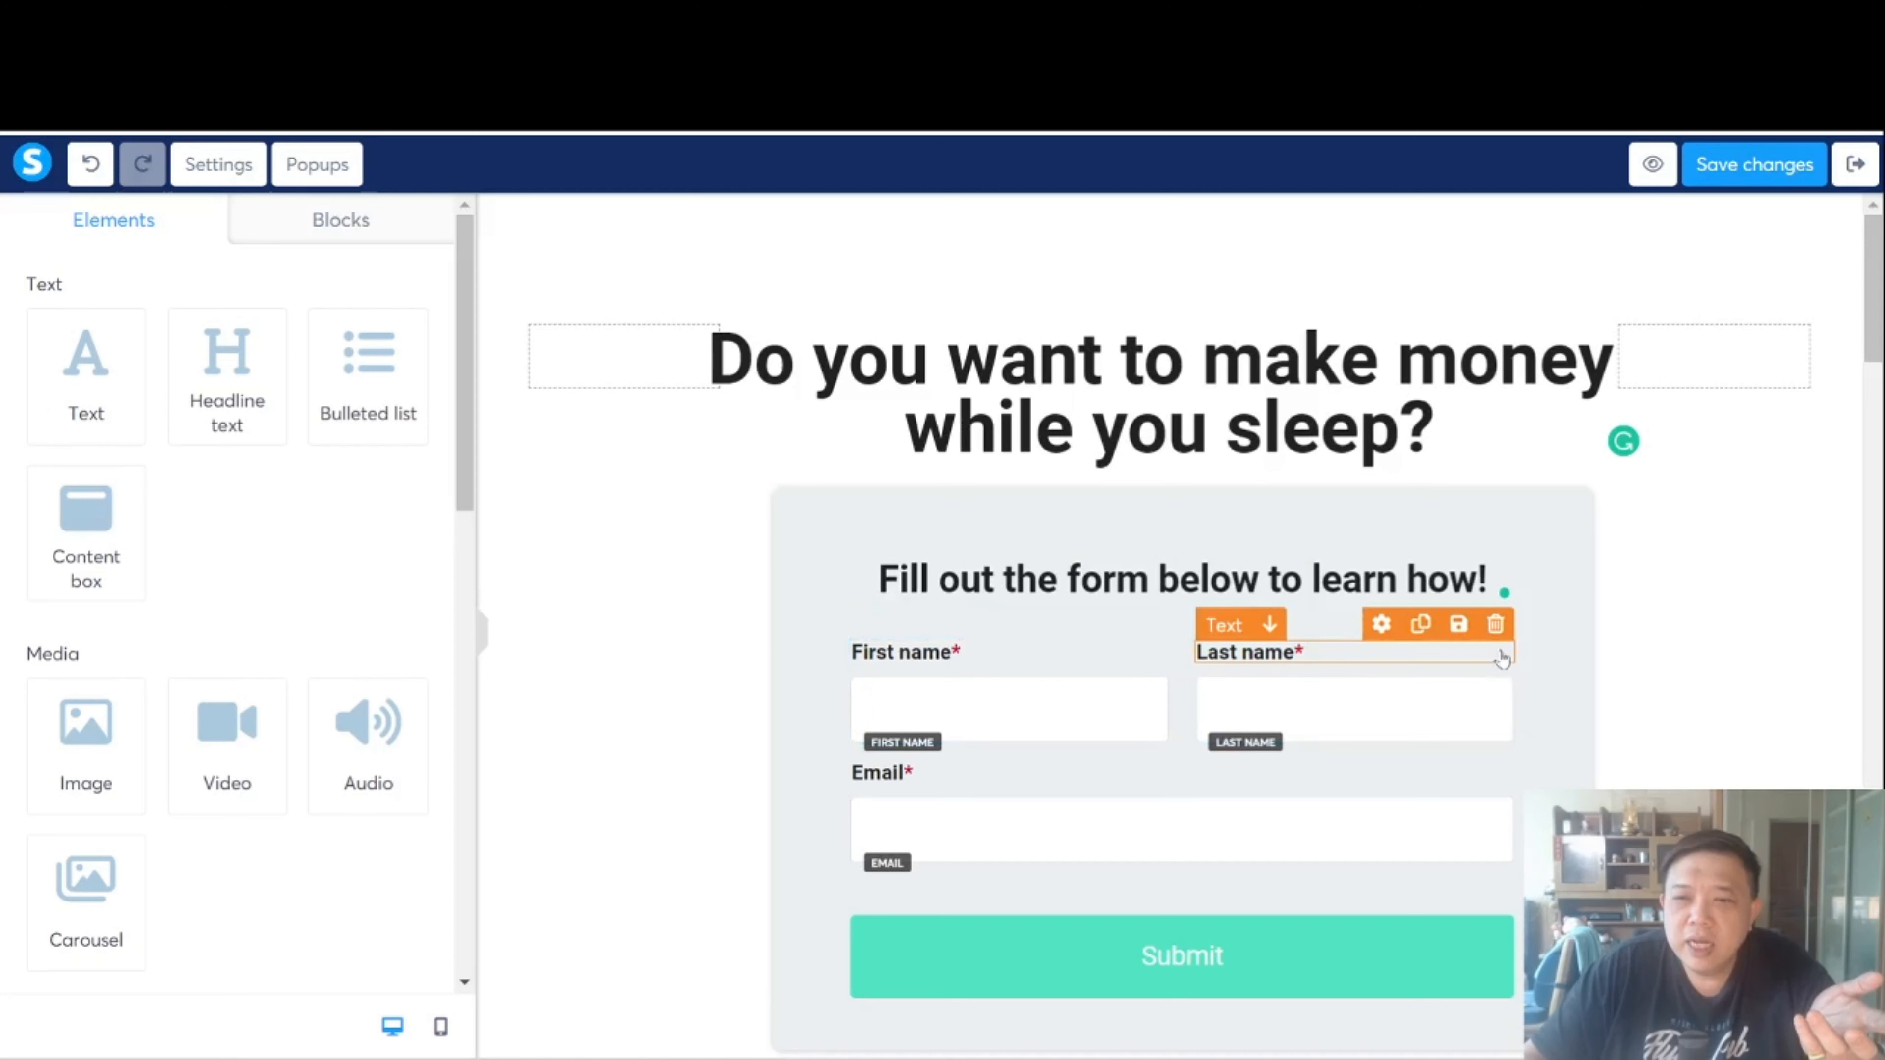
Delete the last name and first name labels and input fields from the form, along with their emptied row
left_click(1496, 624)
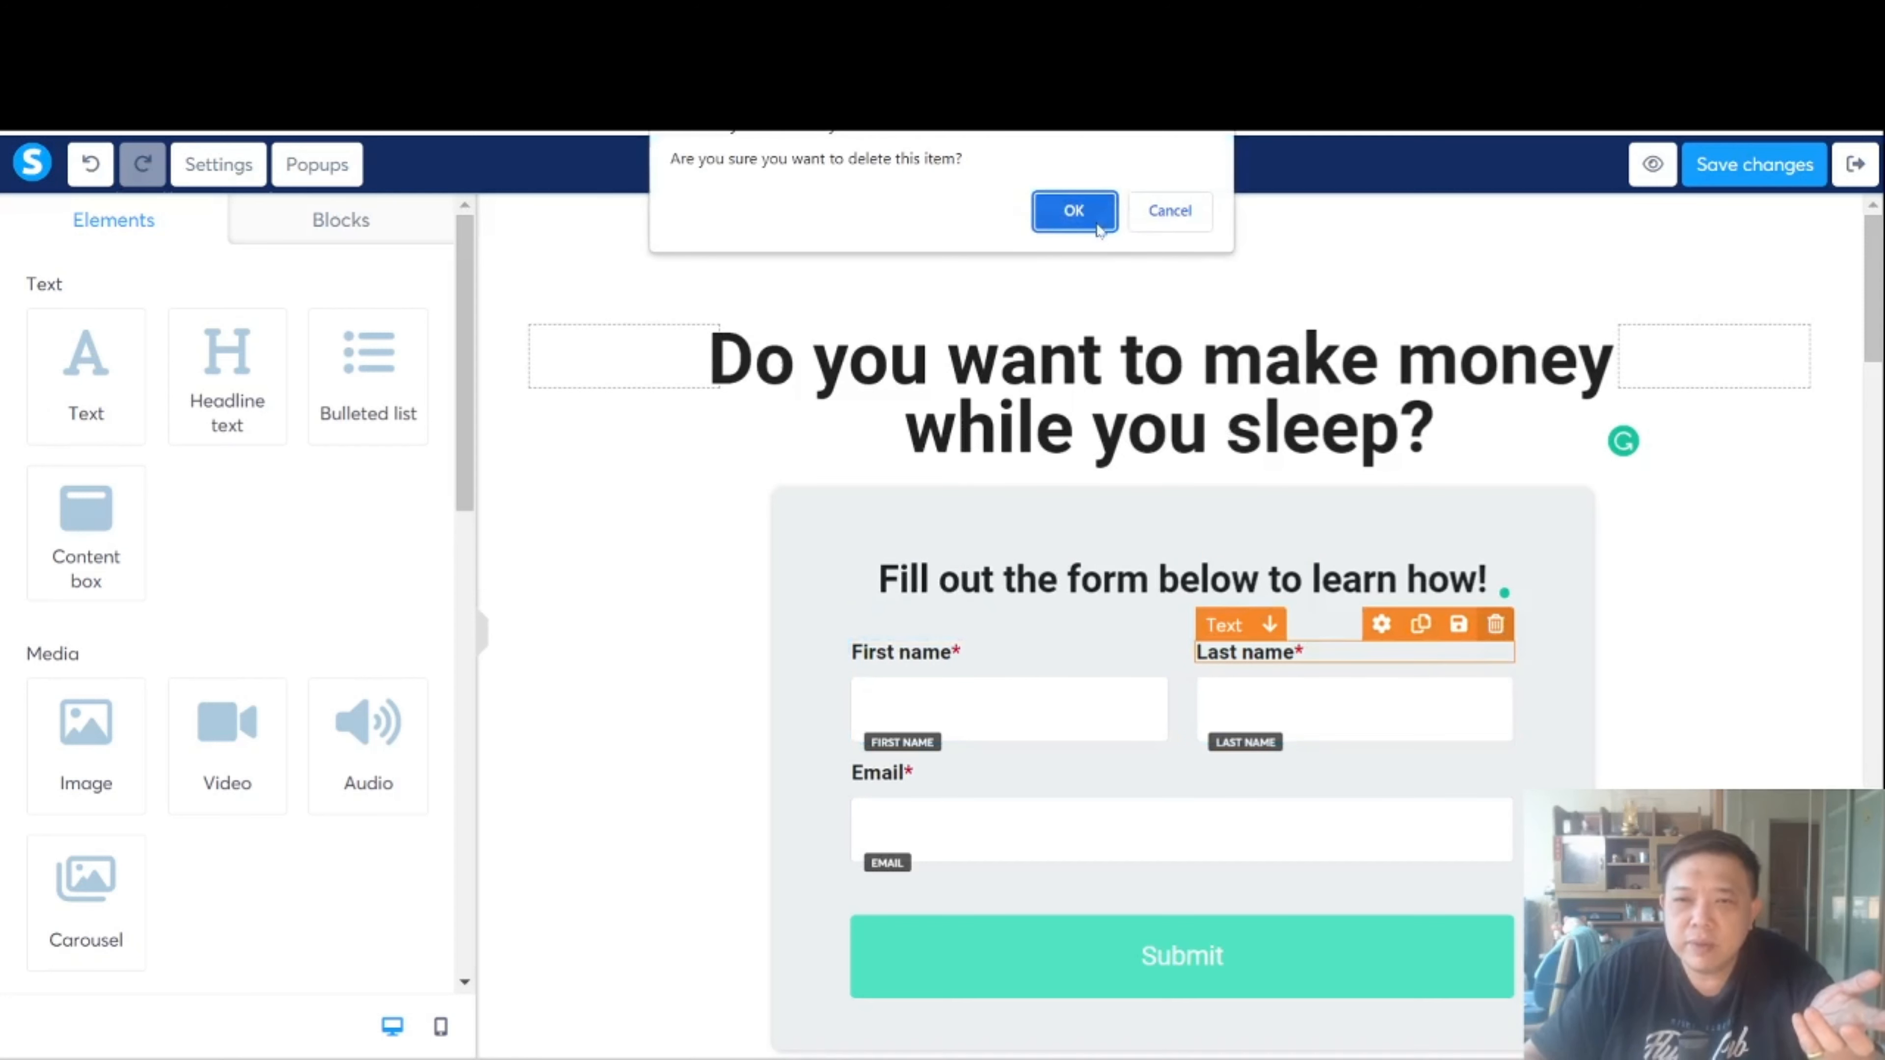
left_click(1075, 211)
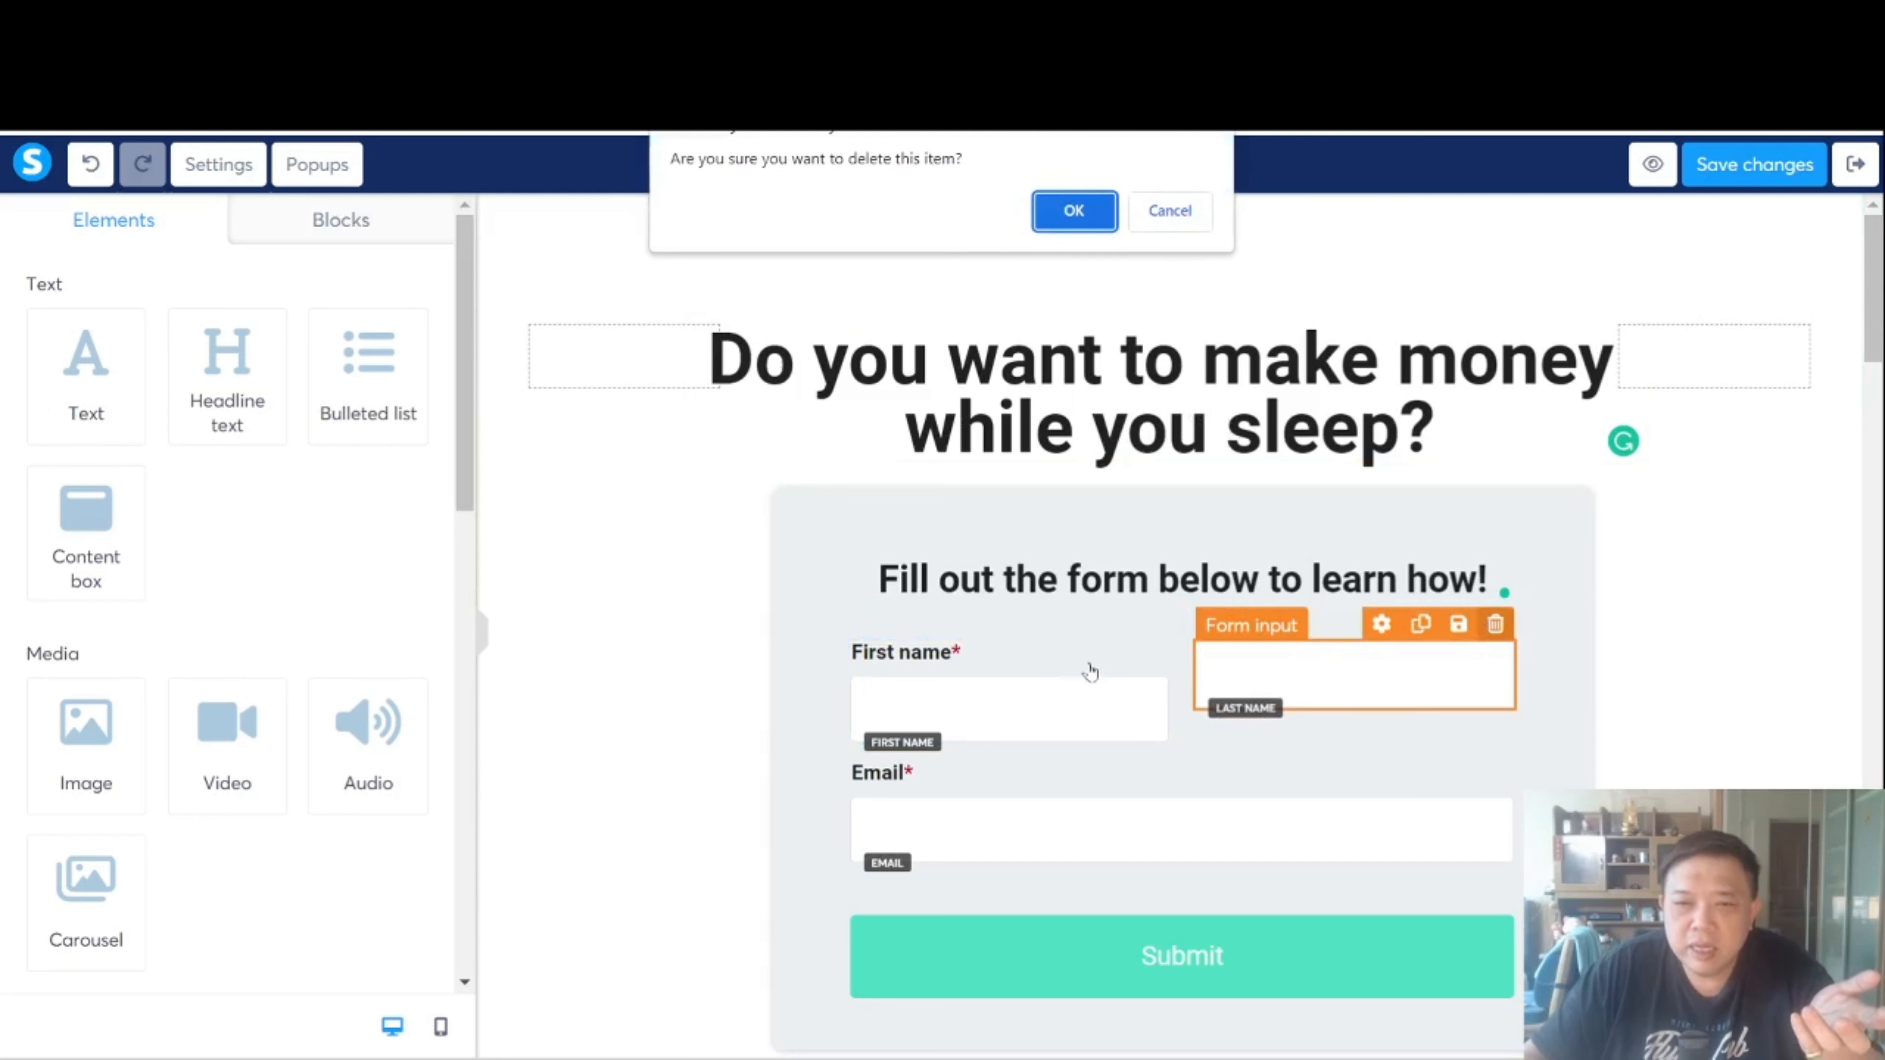
left_click(1087, 222)
left_click(1152, 664)
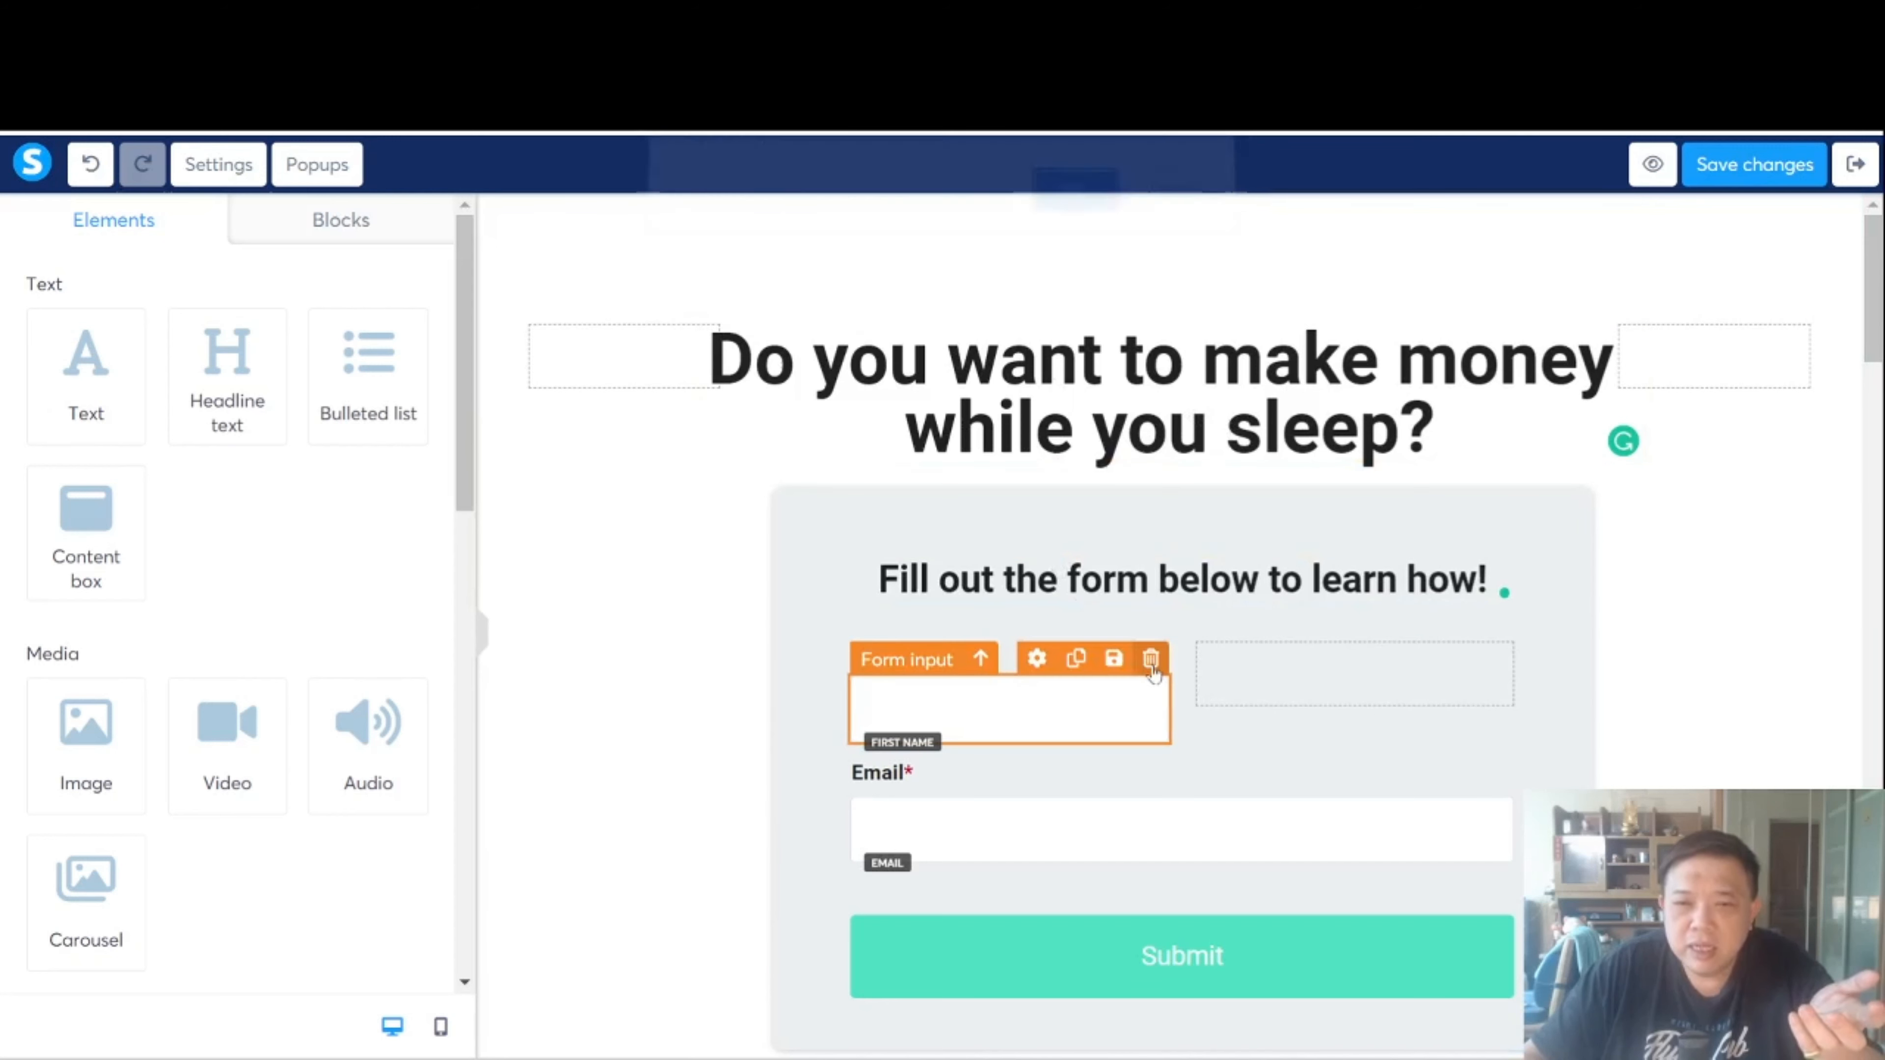
left_click(1074, 212)
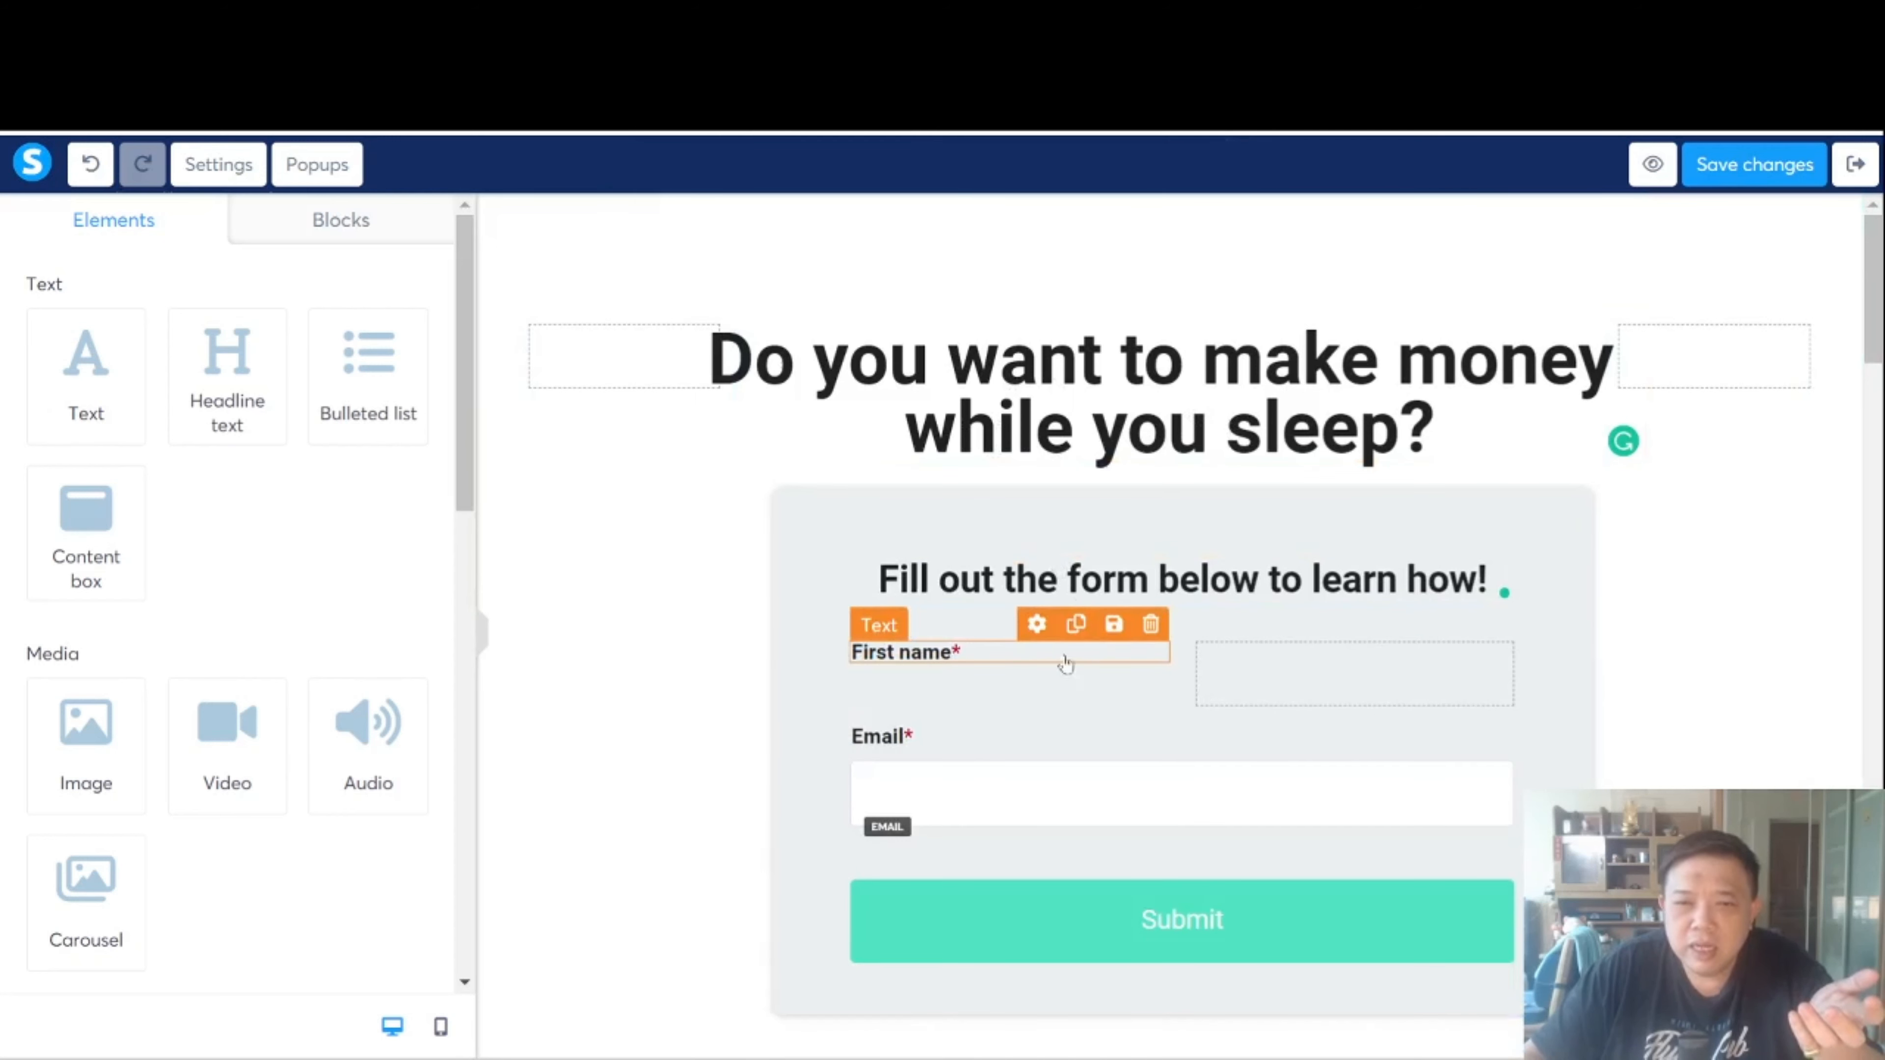
left_click(1151, 625)
left_click(1082, 210)
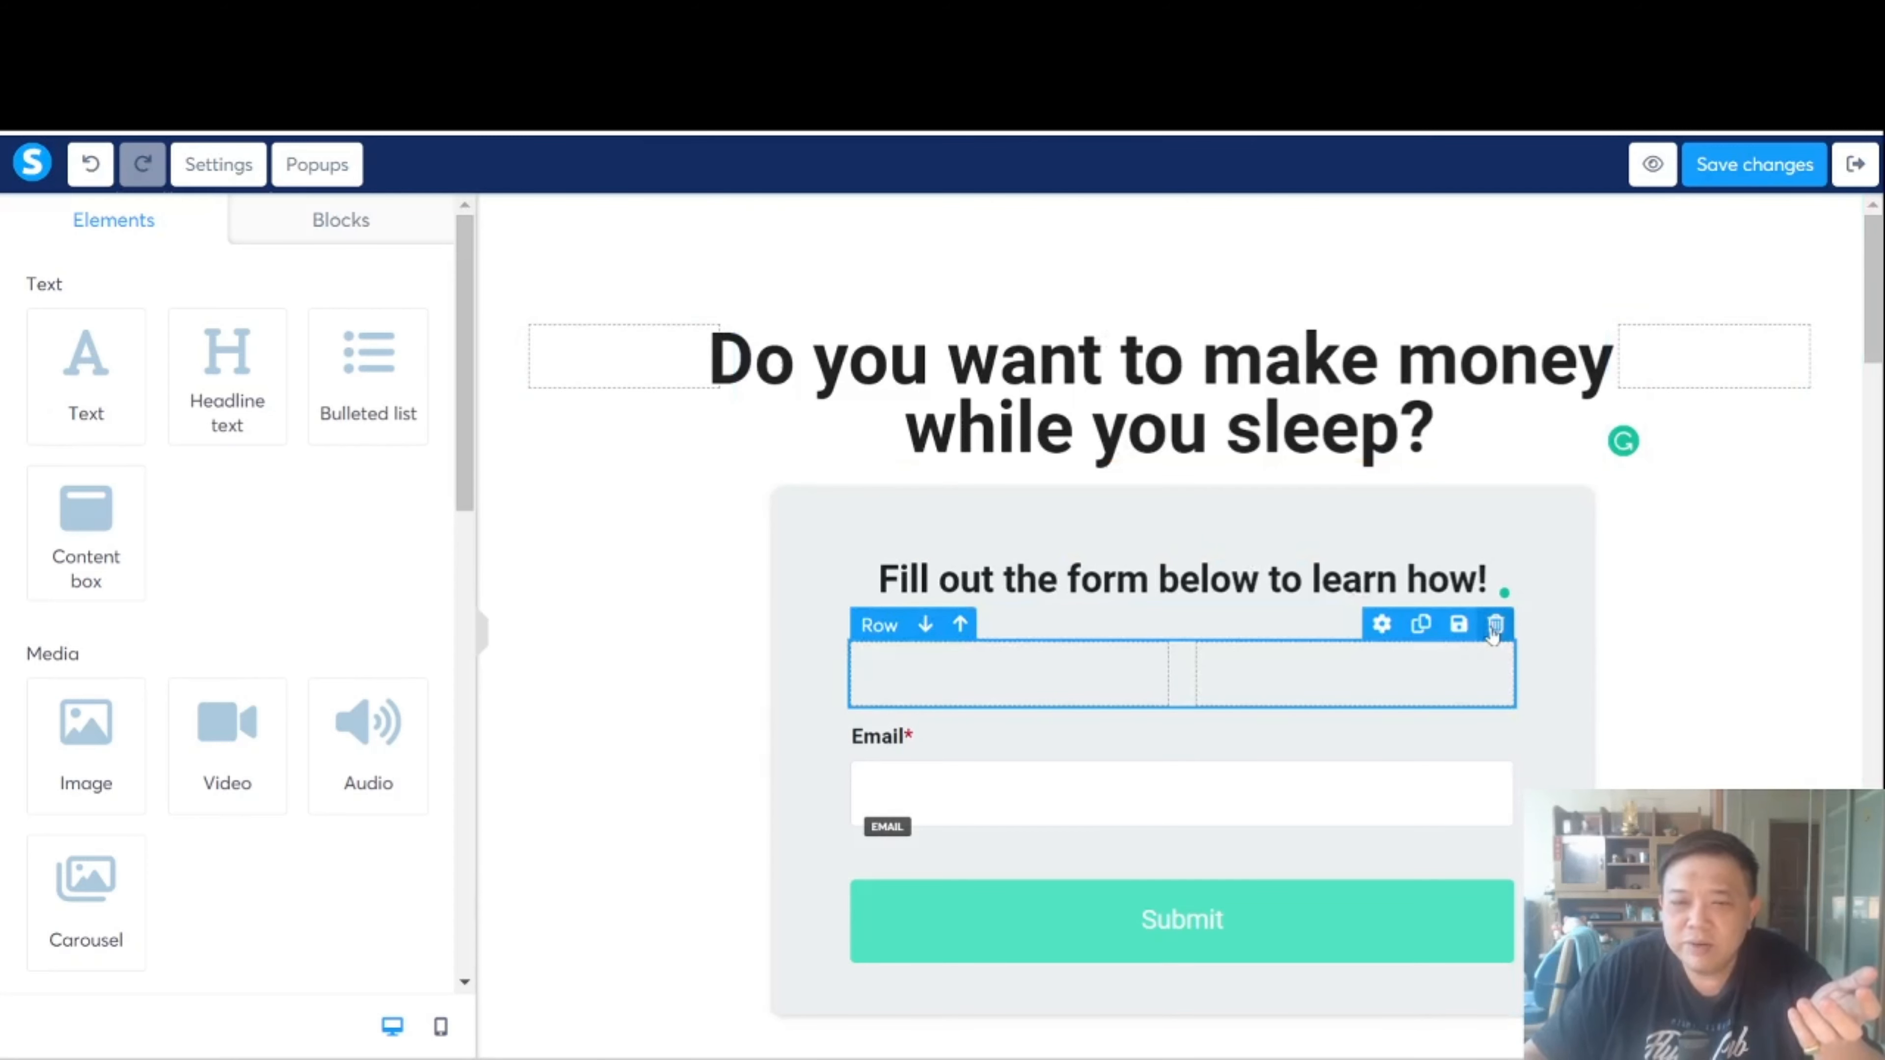
left_click(1494, 628)
left_click(1076, 210)
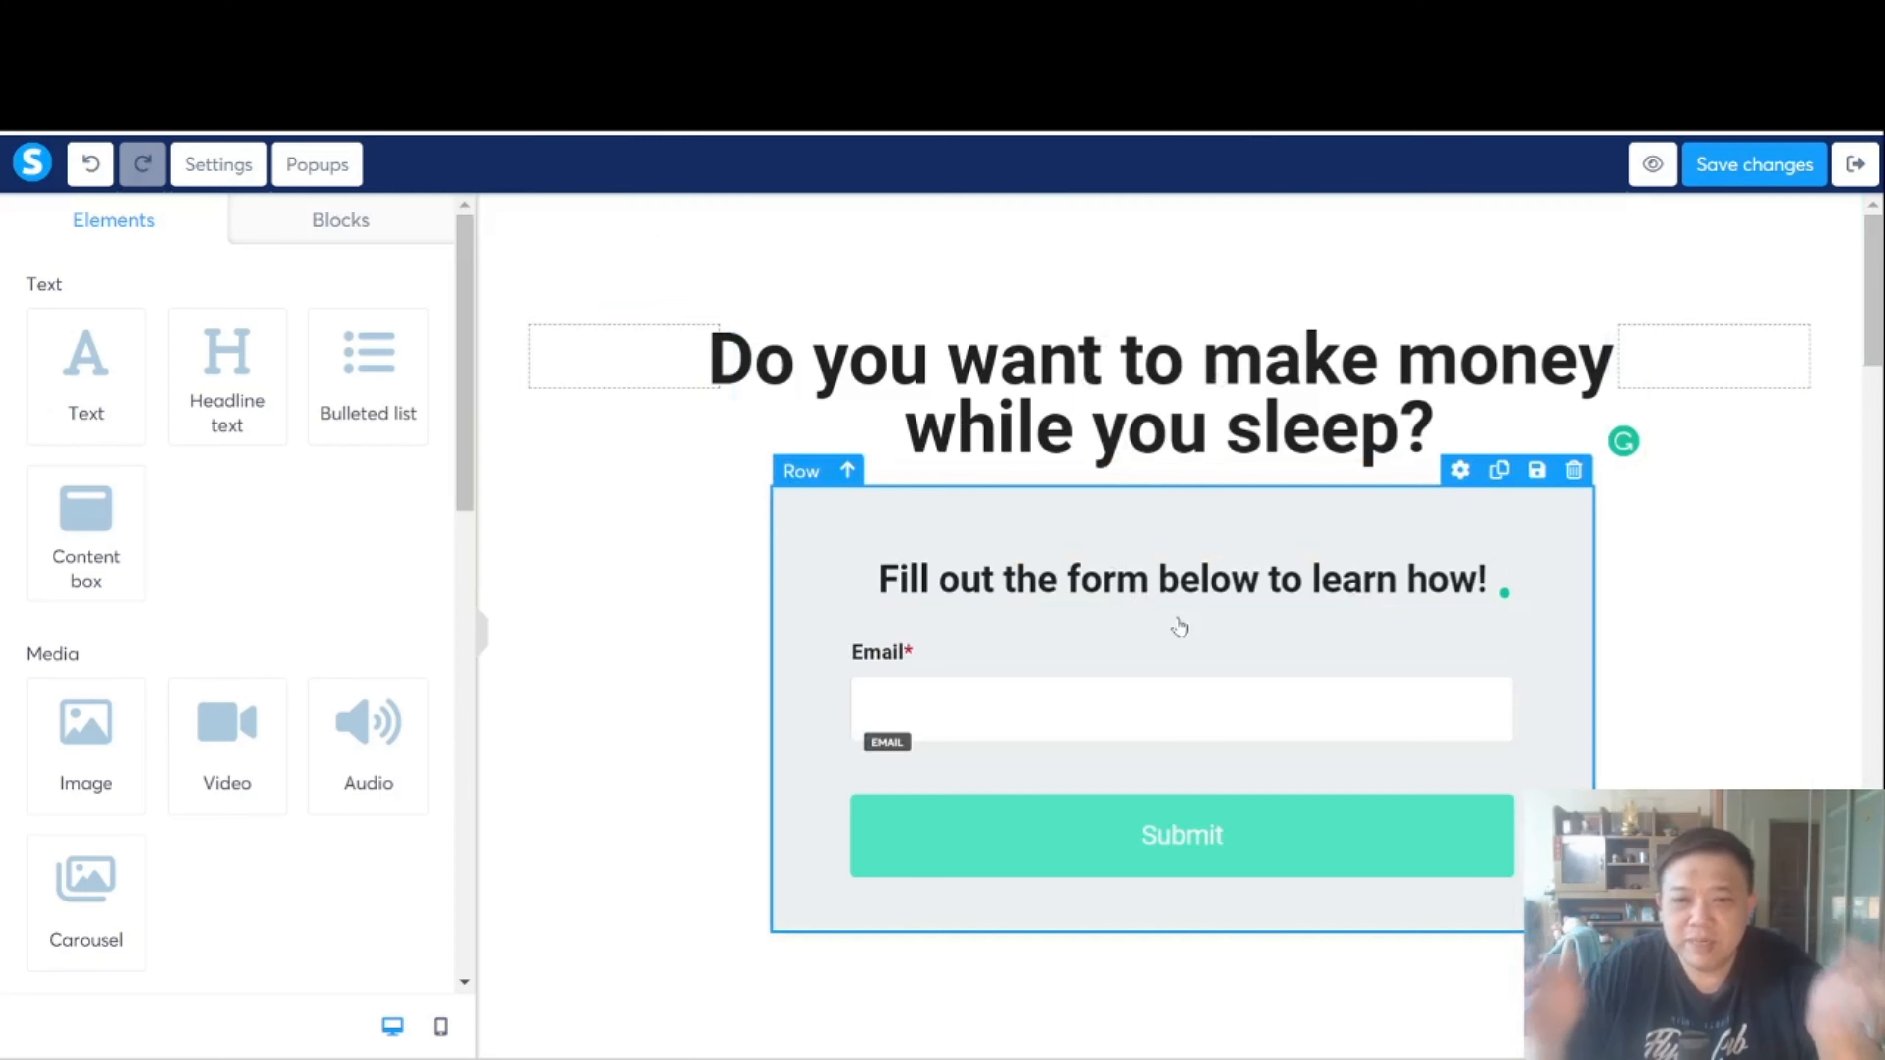
Delete the customer testimonial section and the "Still not sure if this actually..." section below the form
mouse_move(1115, 863)
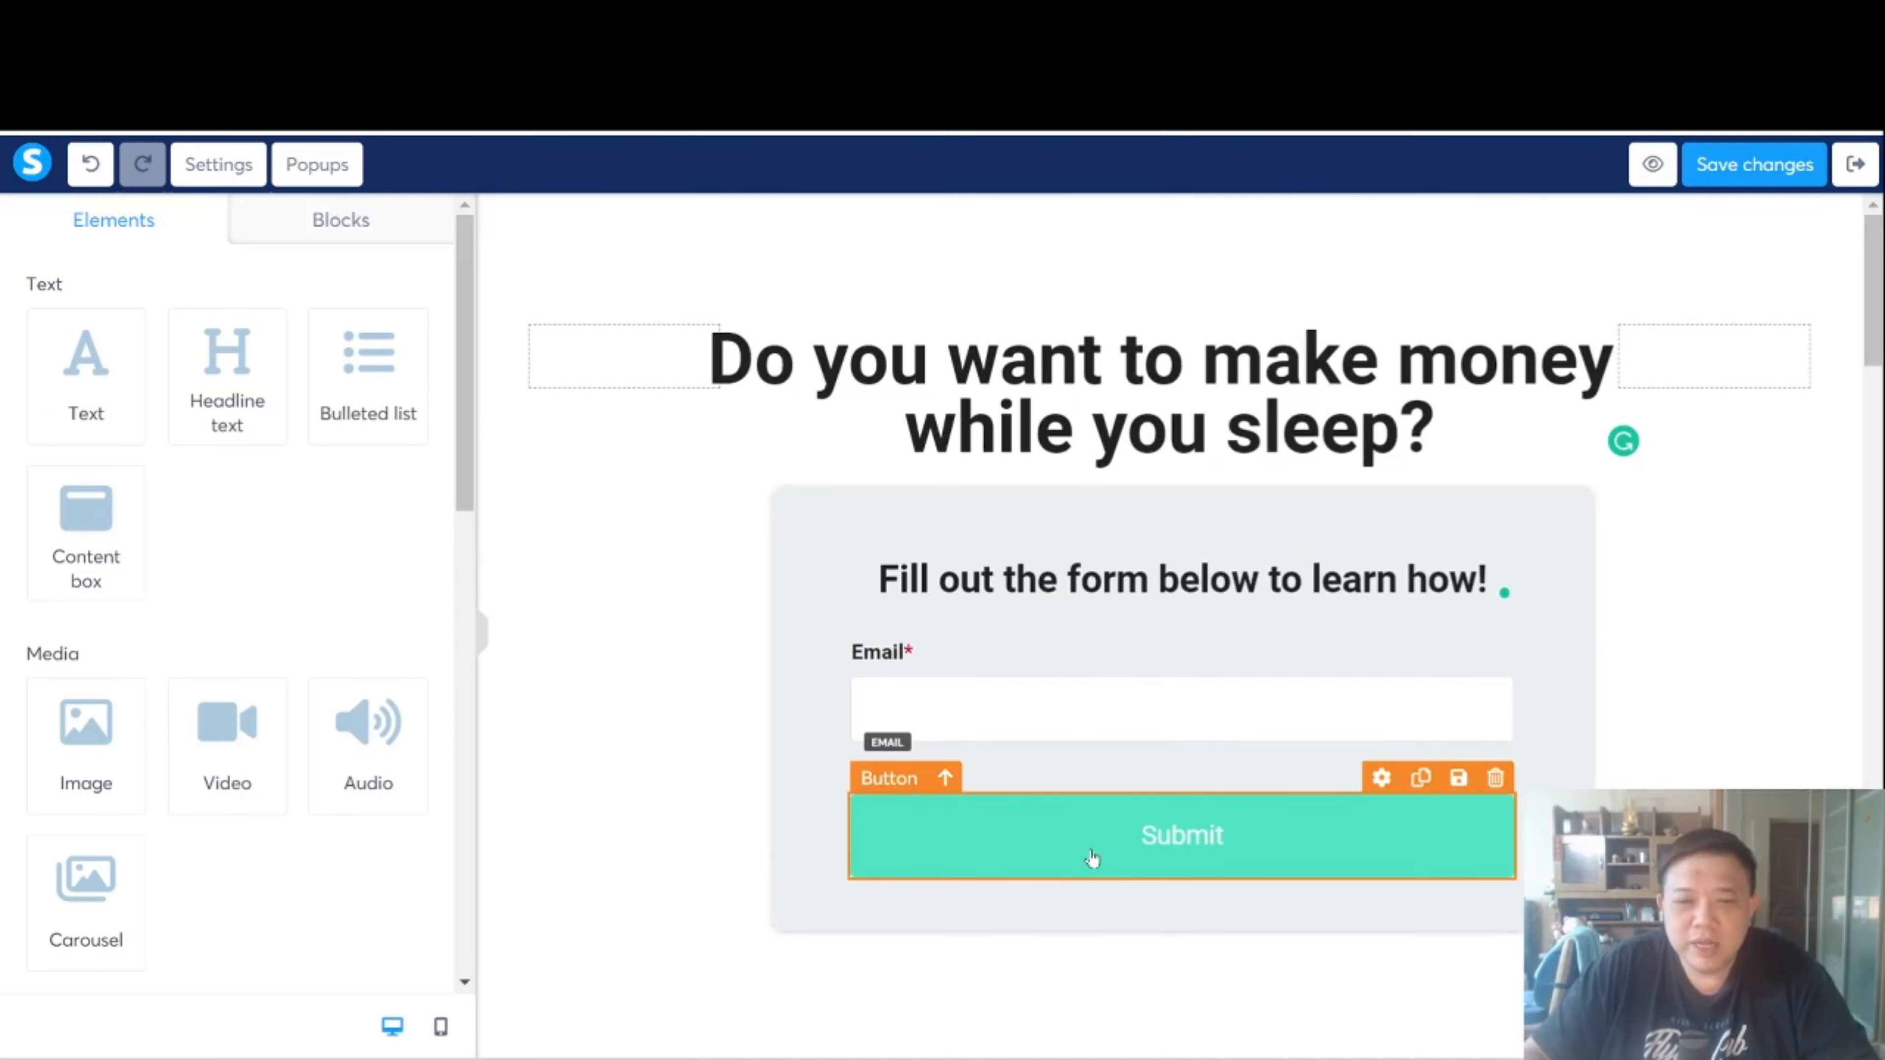
scroll(1087, 799, "down", 10)
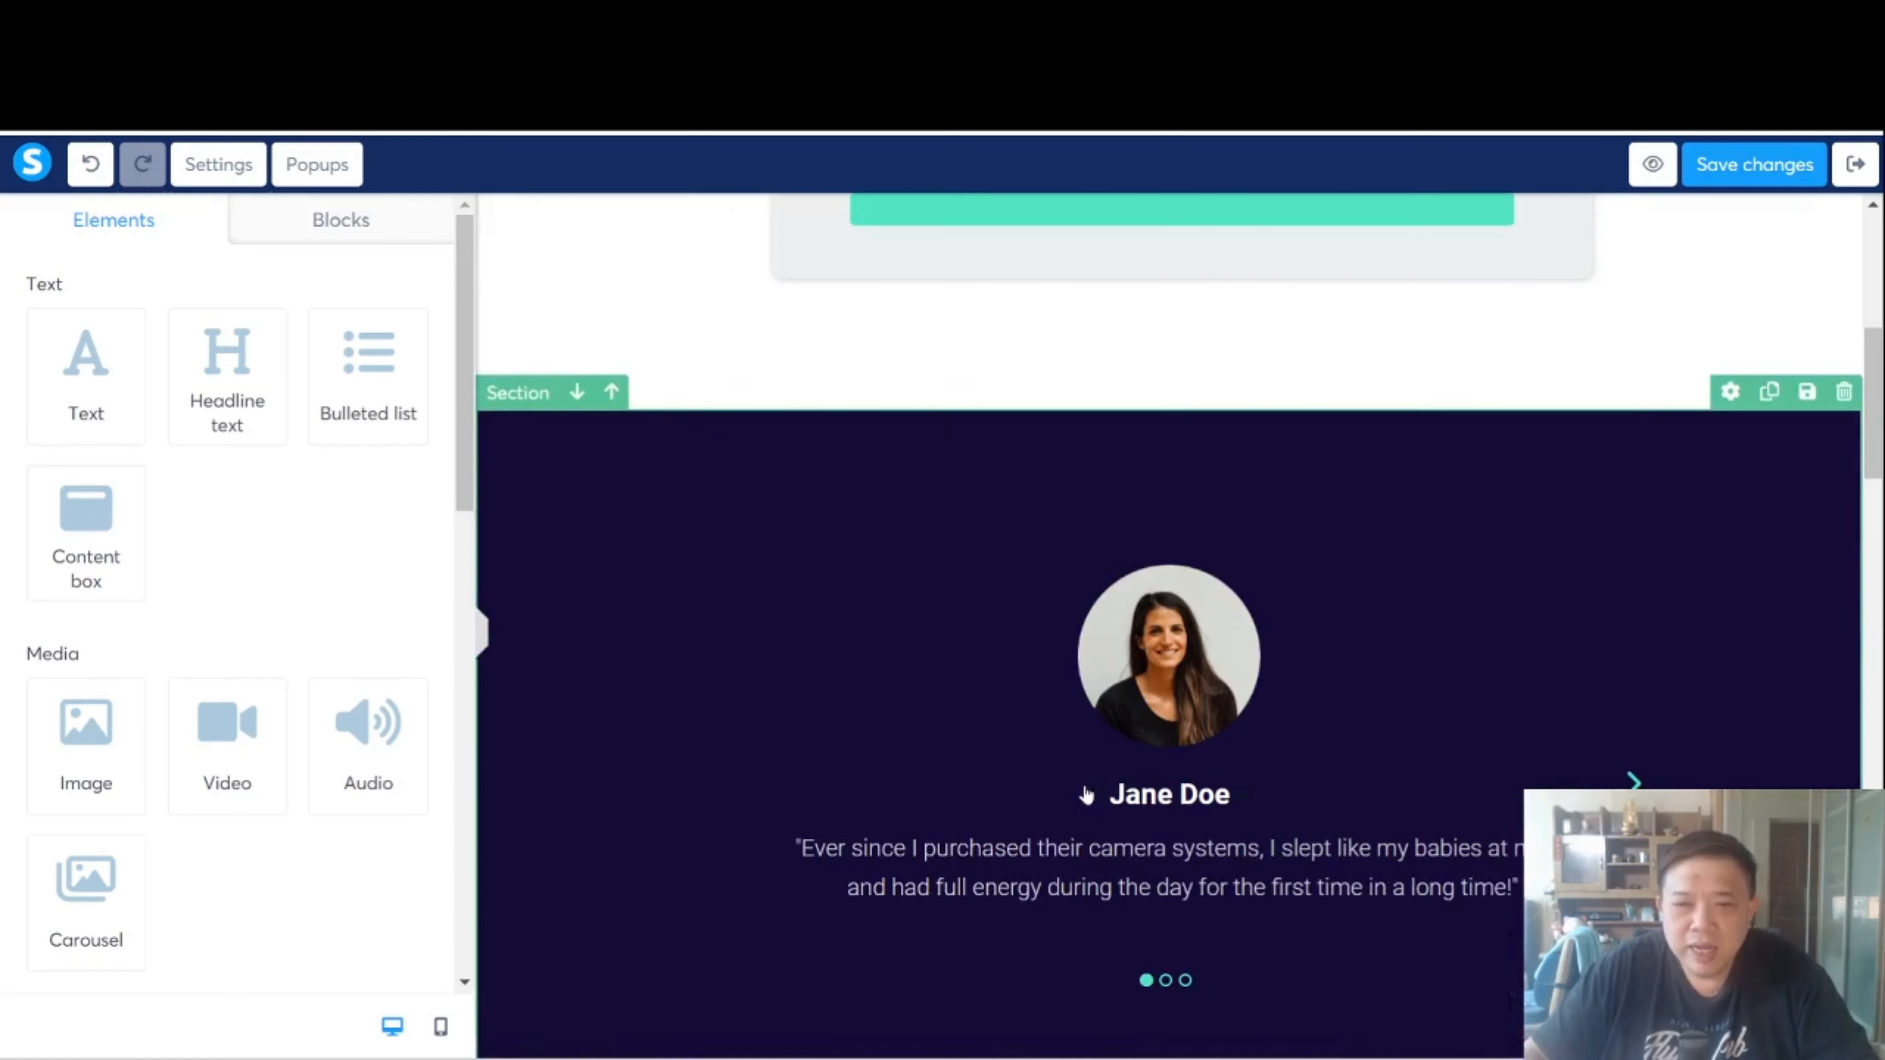
scroll(1086, 793, "up", 5)
scroll(1086, 793, "down", 20)
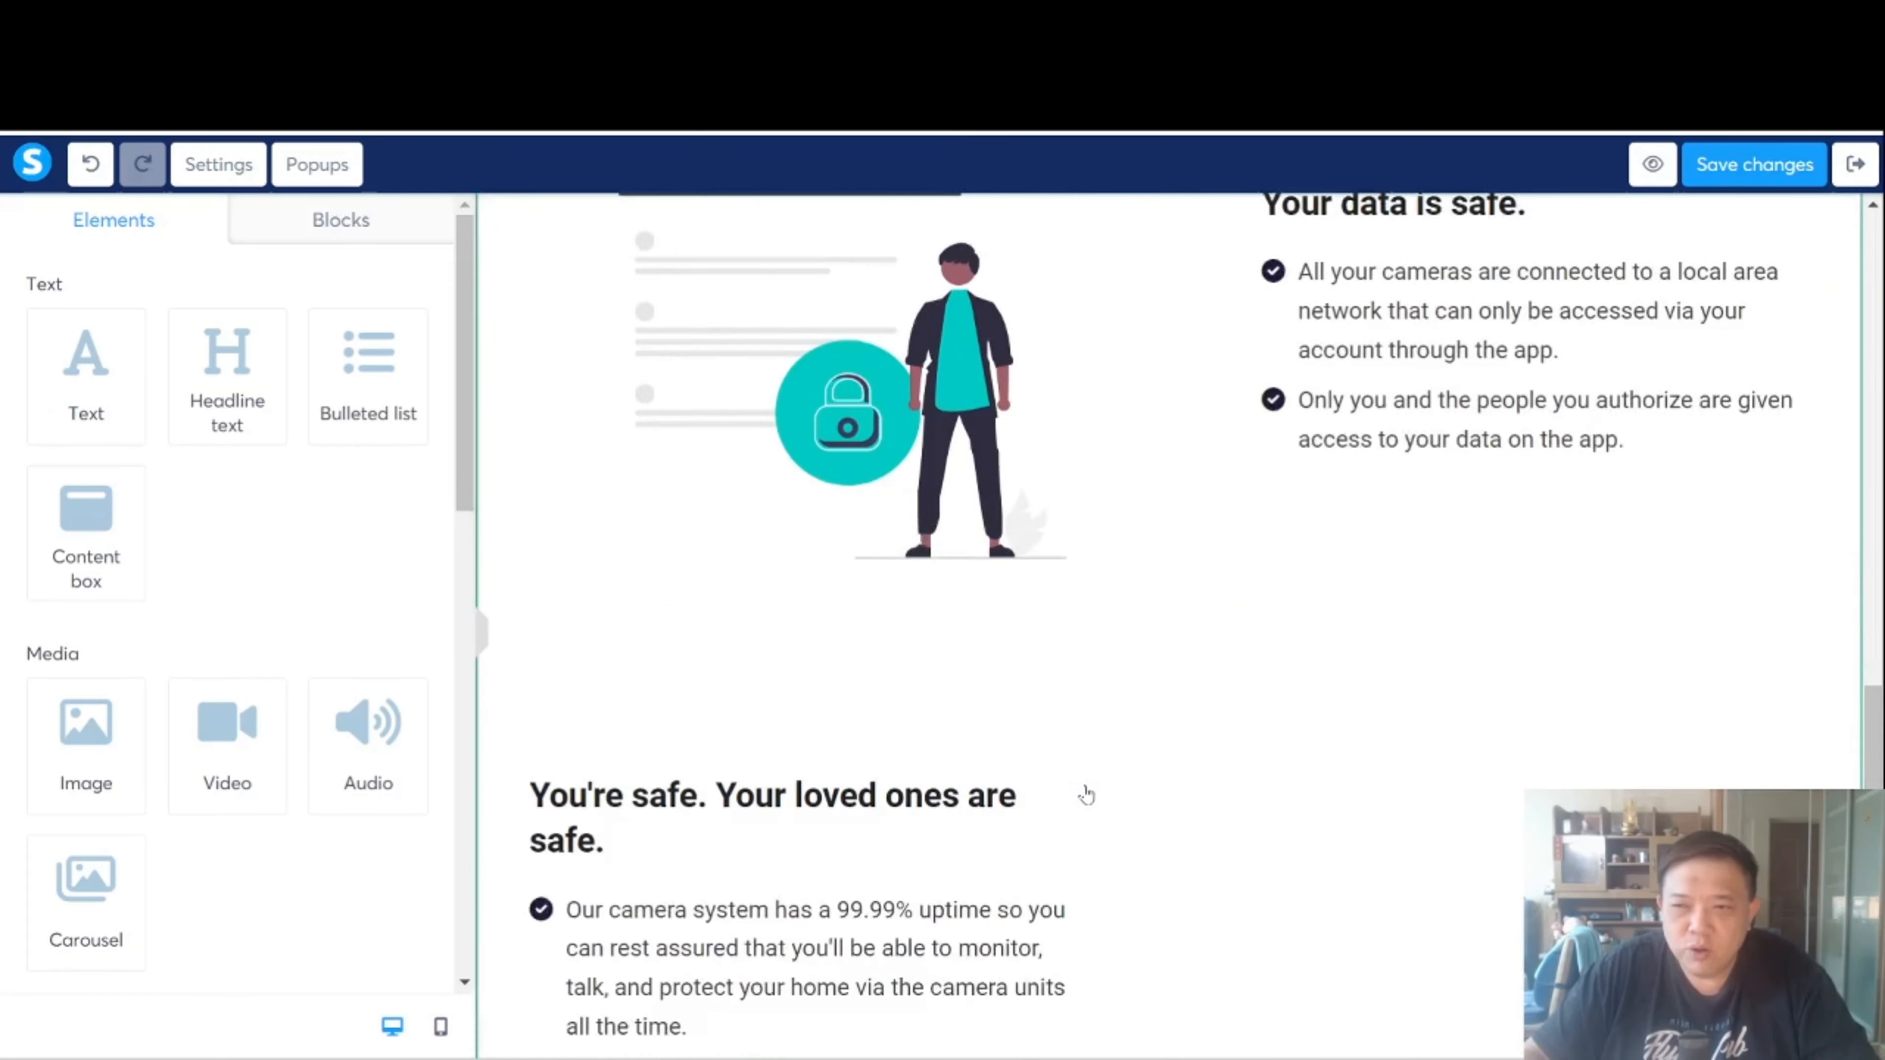
scroll(1085, 793, "up", 20)
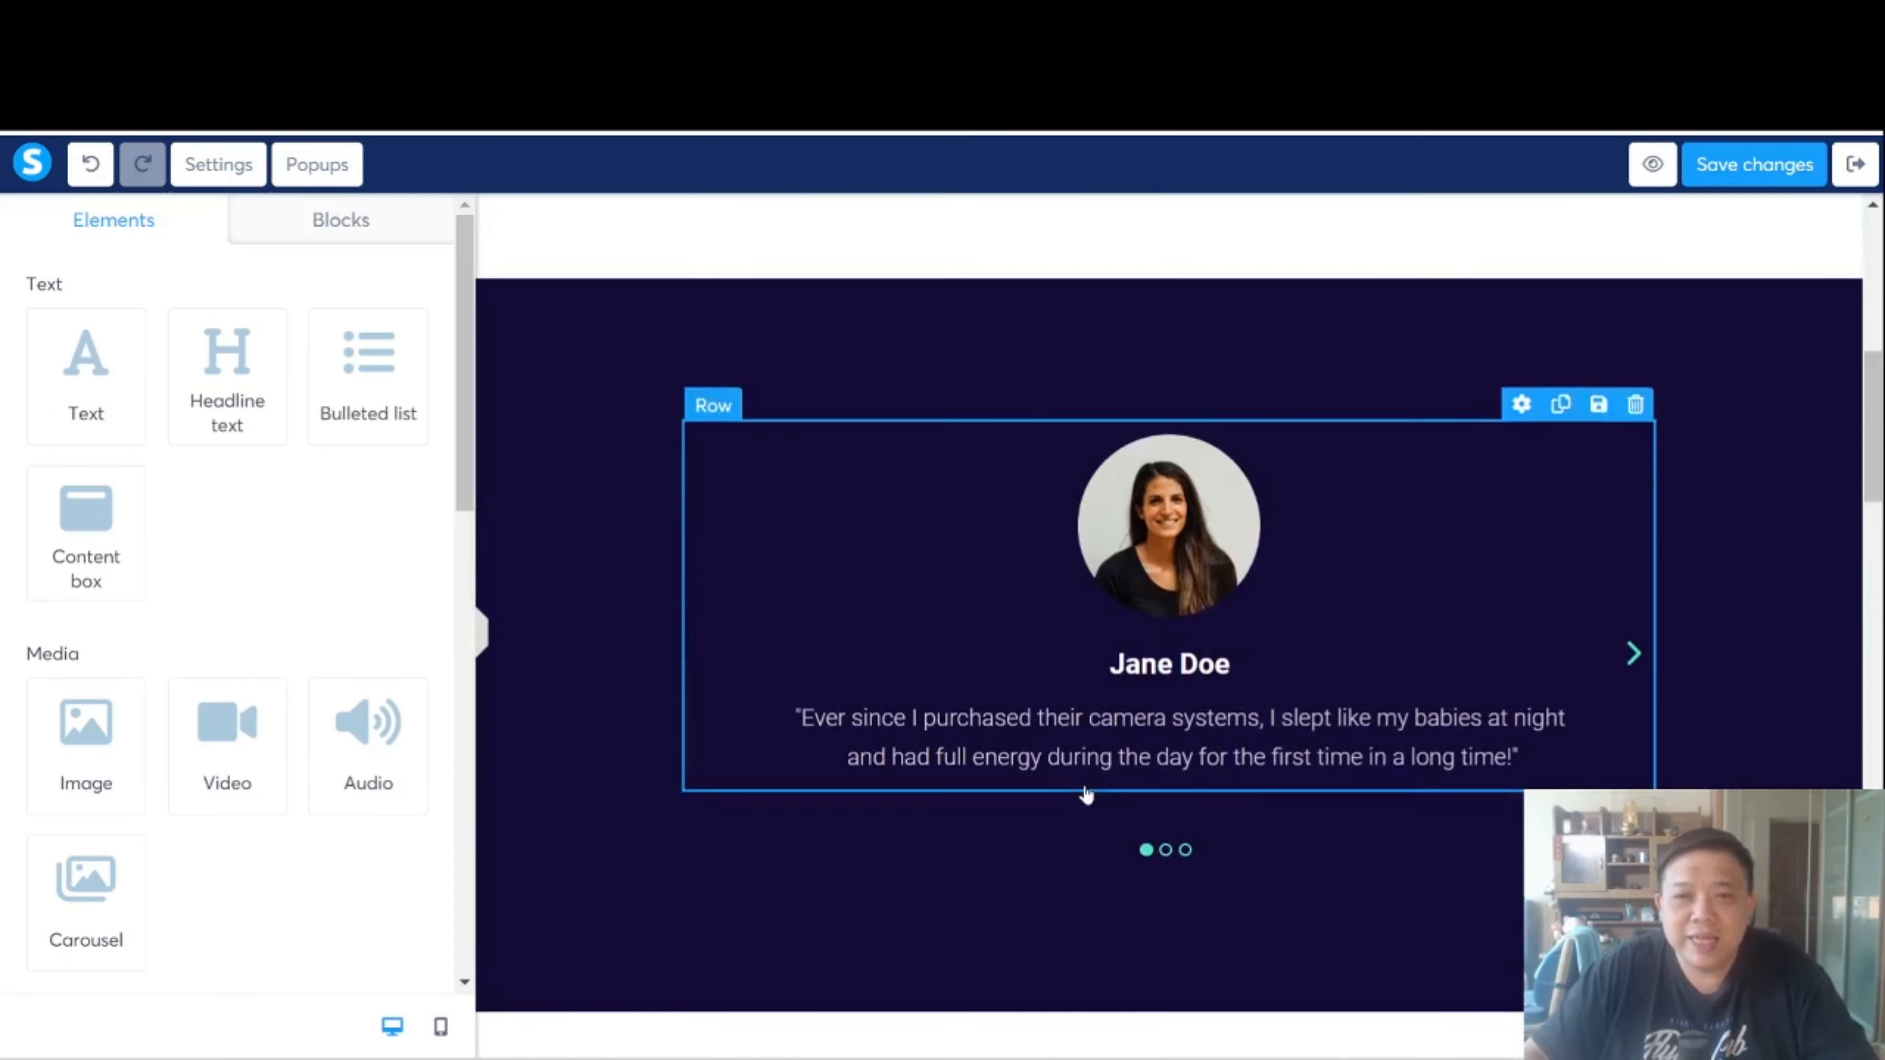
left_click(1844, 652)
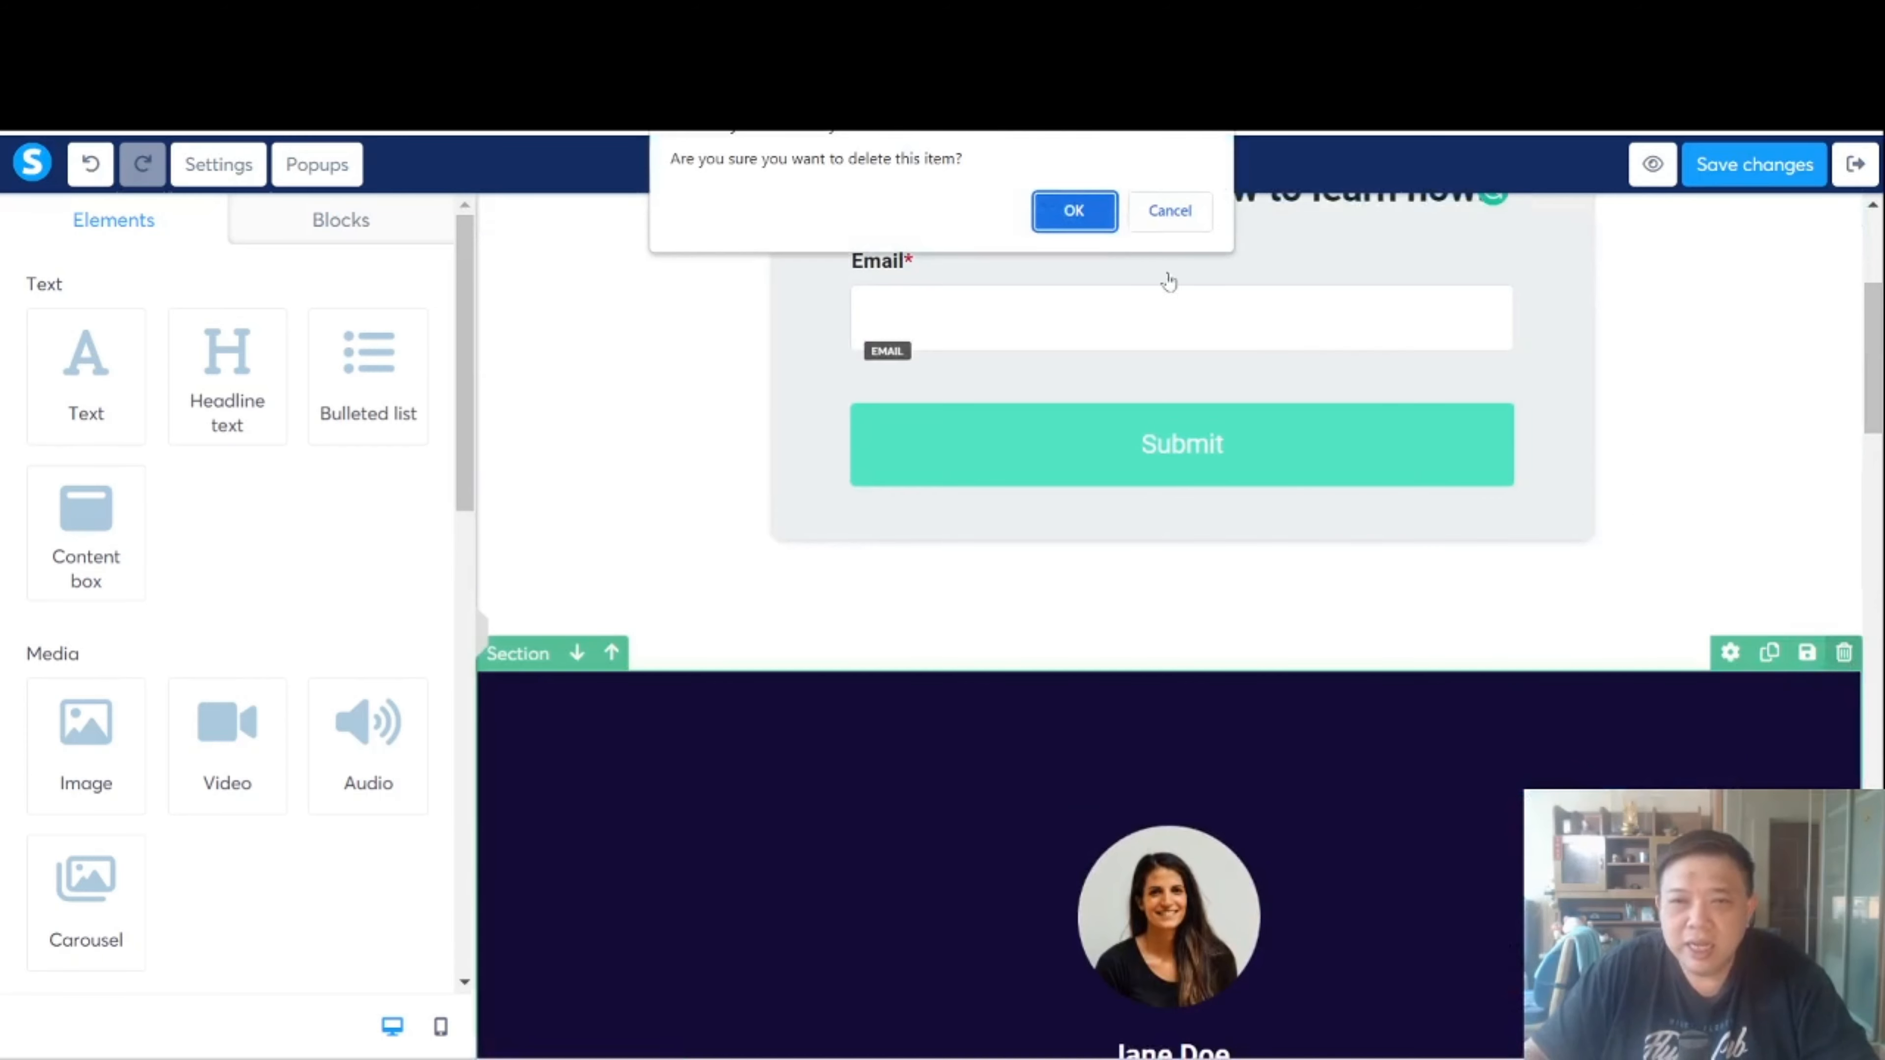
left_click(1074, 215)
left_click(1840, 653)
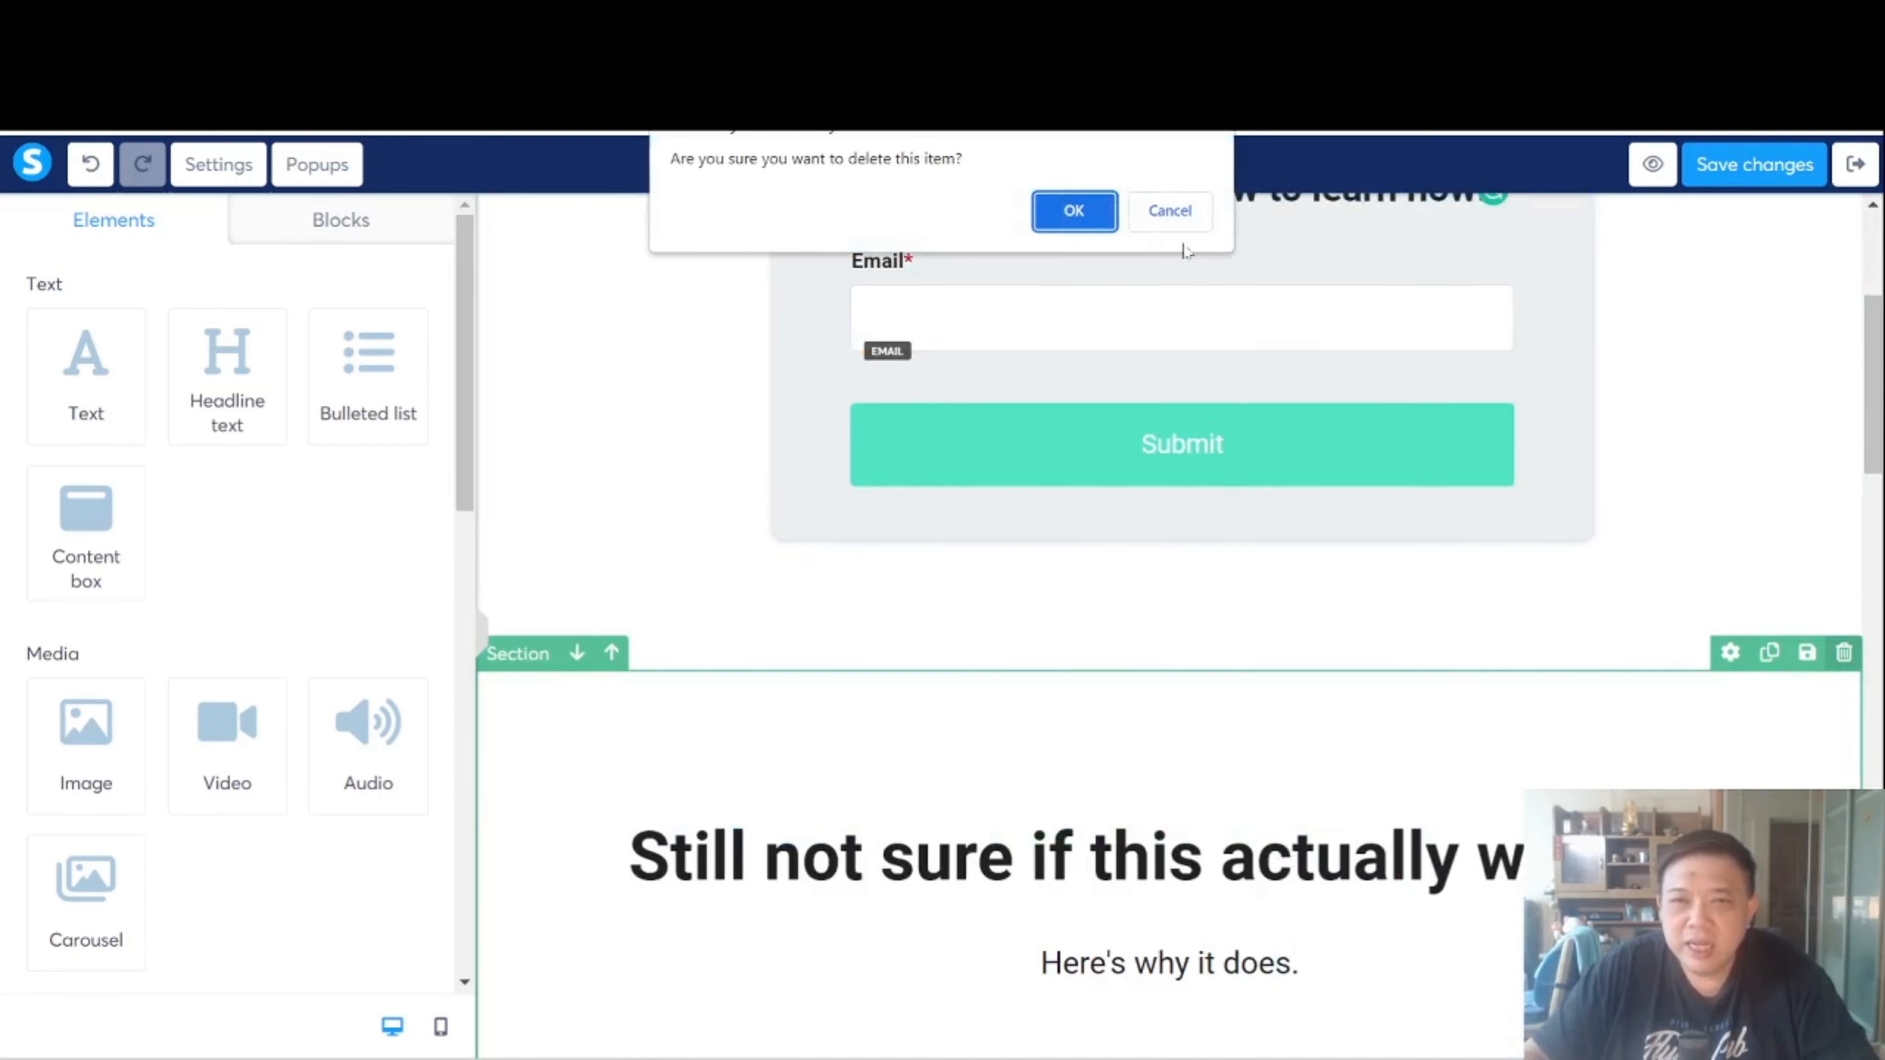
left_click(1074, 207)
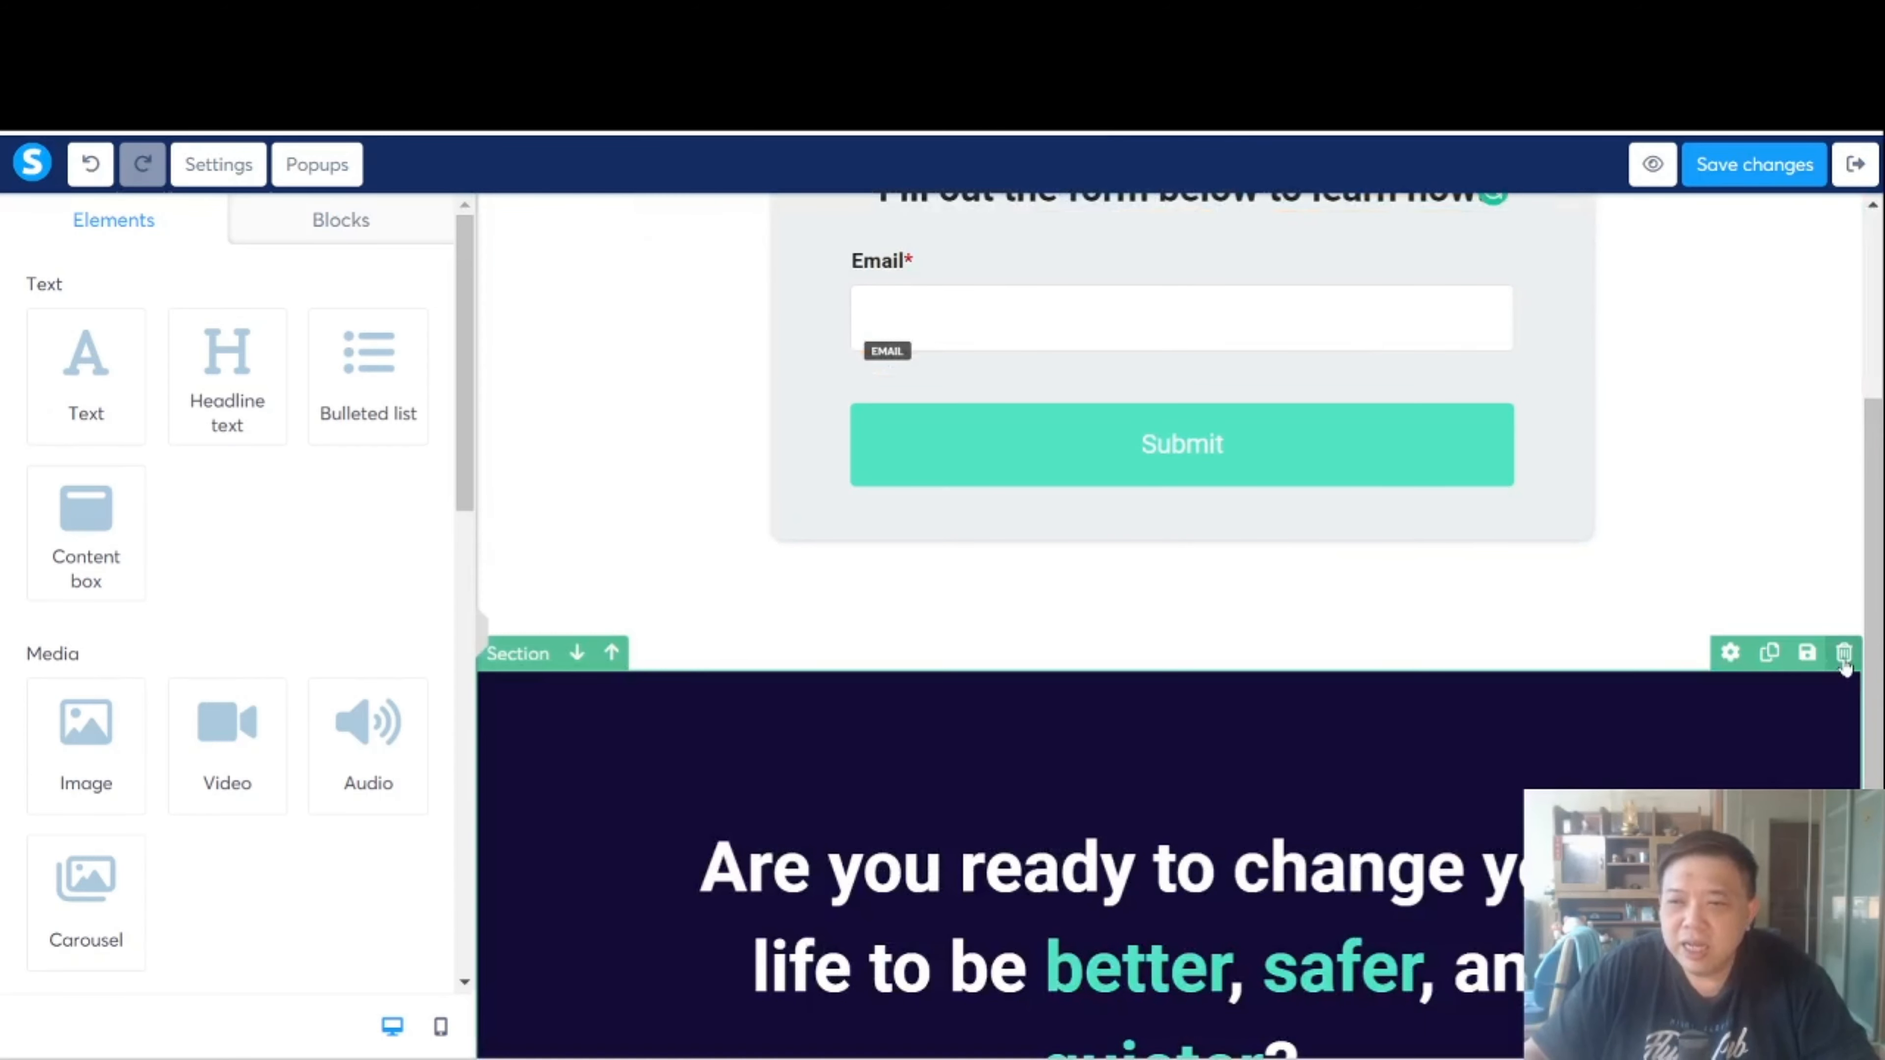
Delete the "Are you ready to change..." section and the footer section with the Terms and Privacy links
left_click(1844, 652)
left_click(1074, 214)
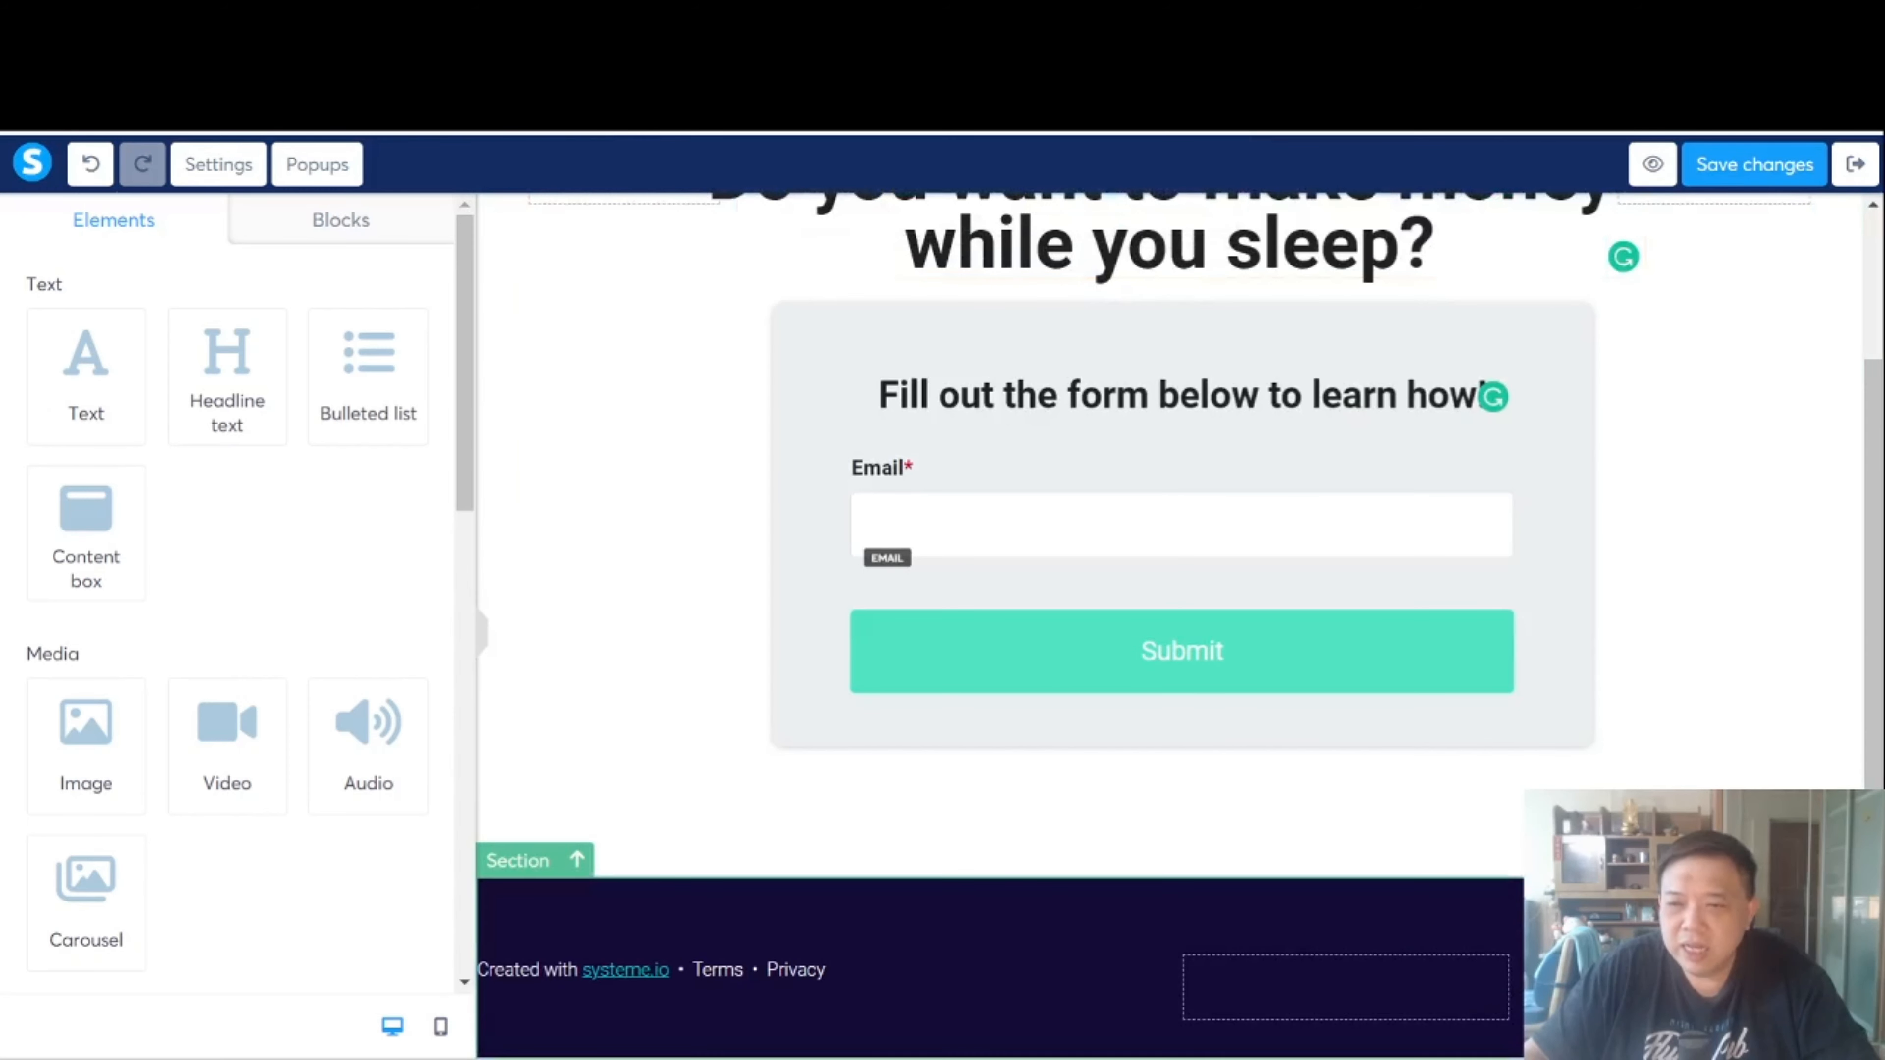
left_click(1842, 861)
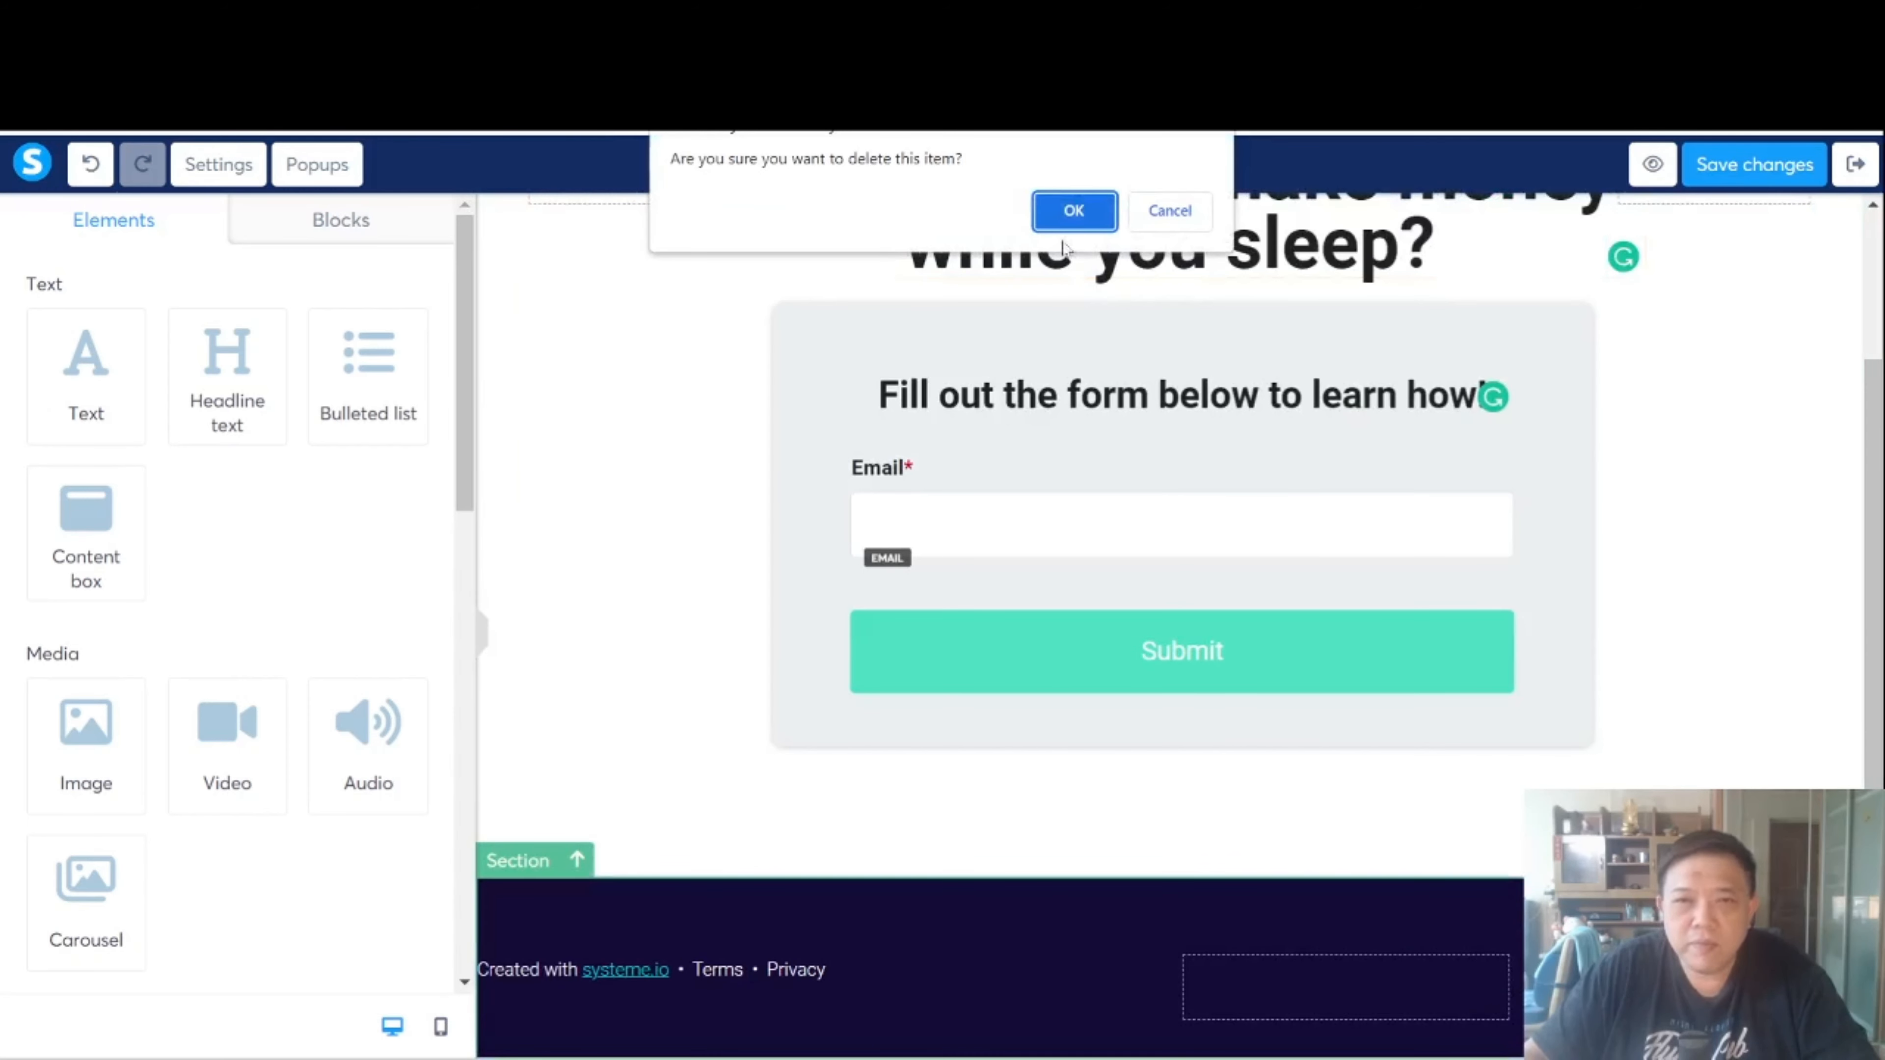
left_click(1066, 215)
left_click(1722, 568)
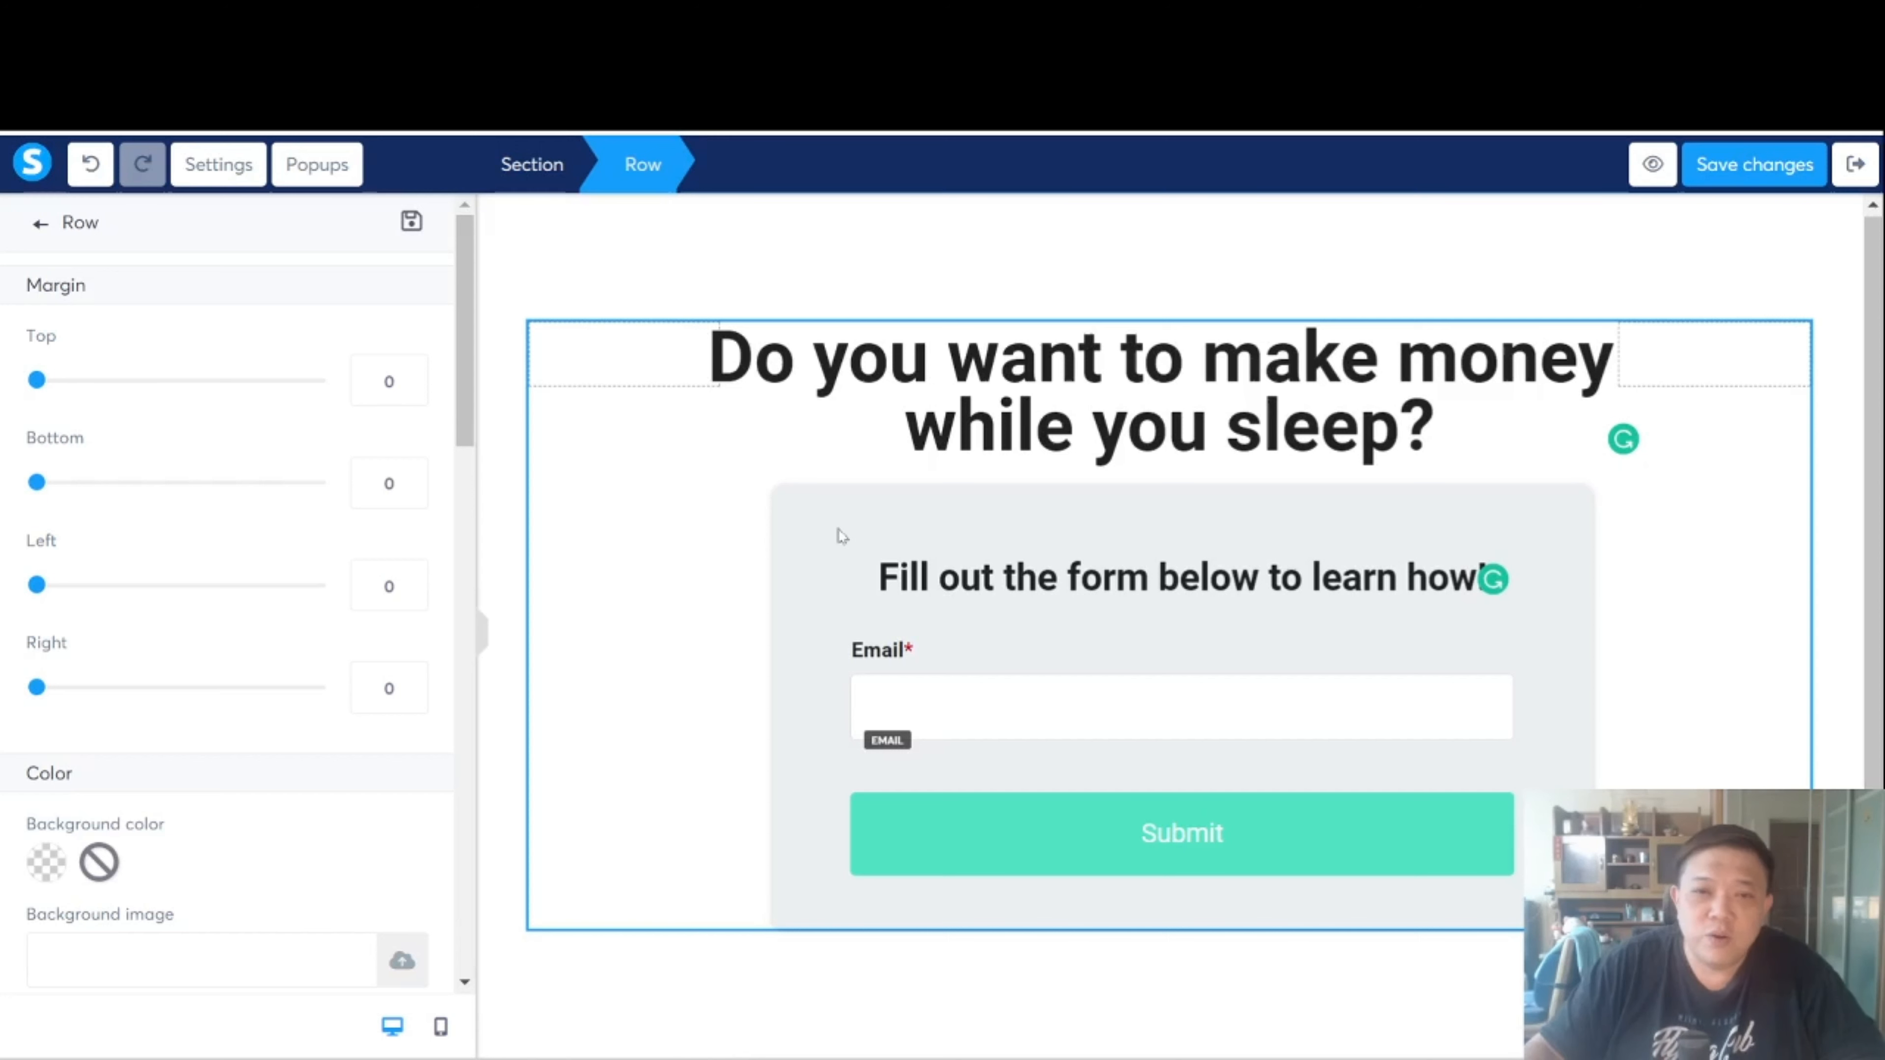
left_click(751, 446)
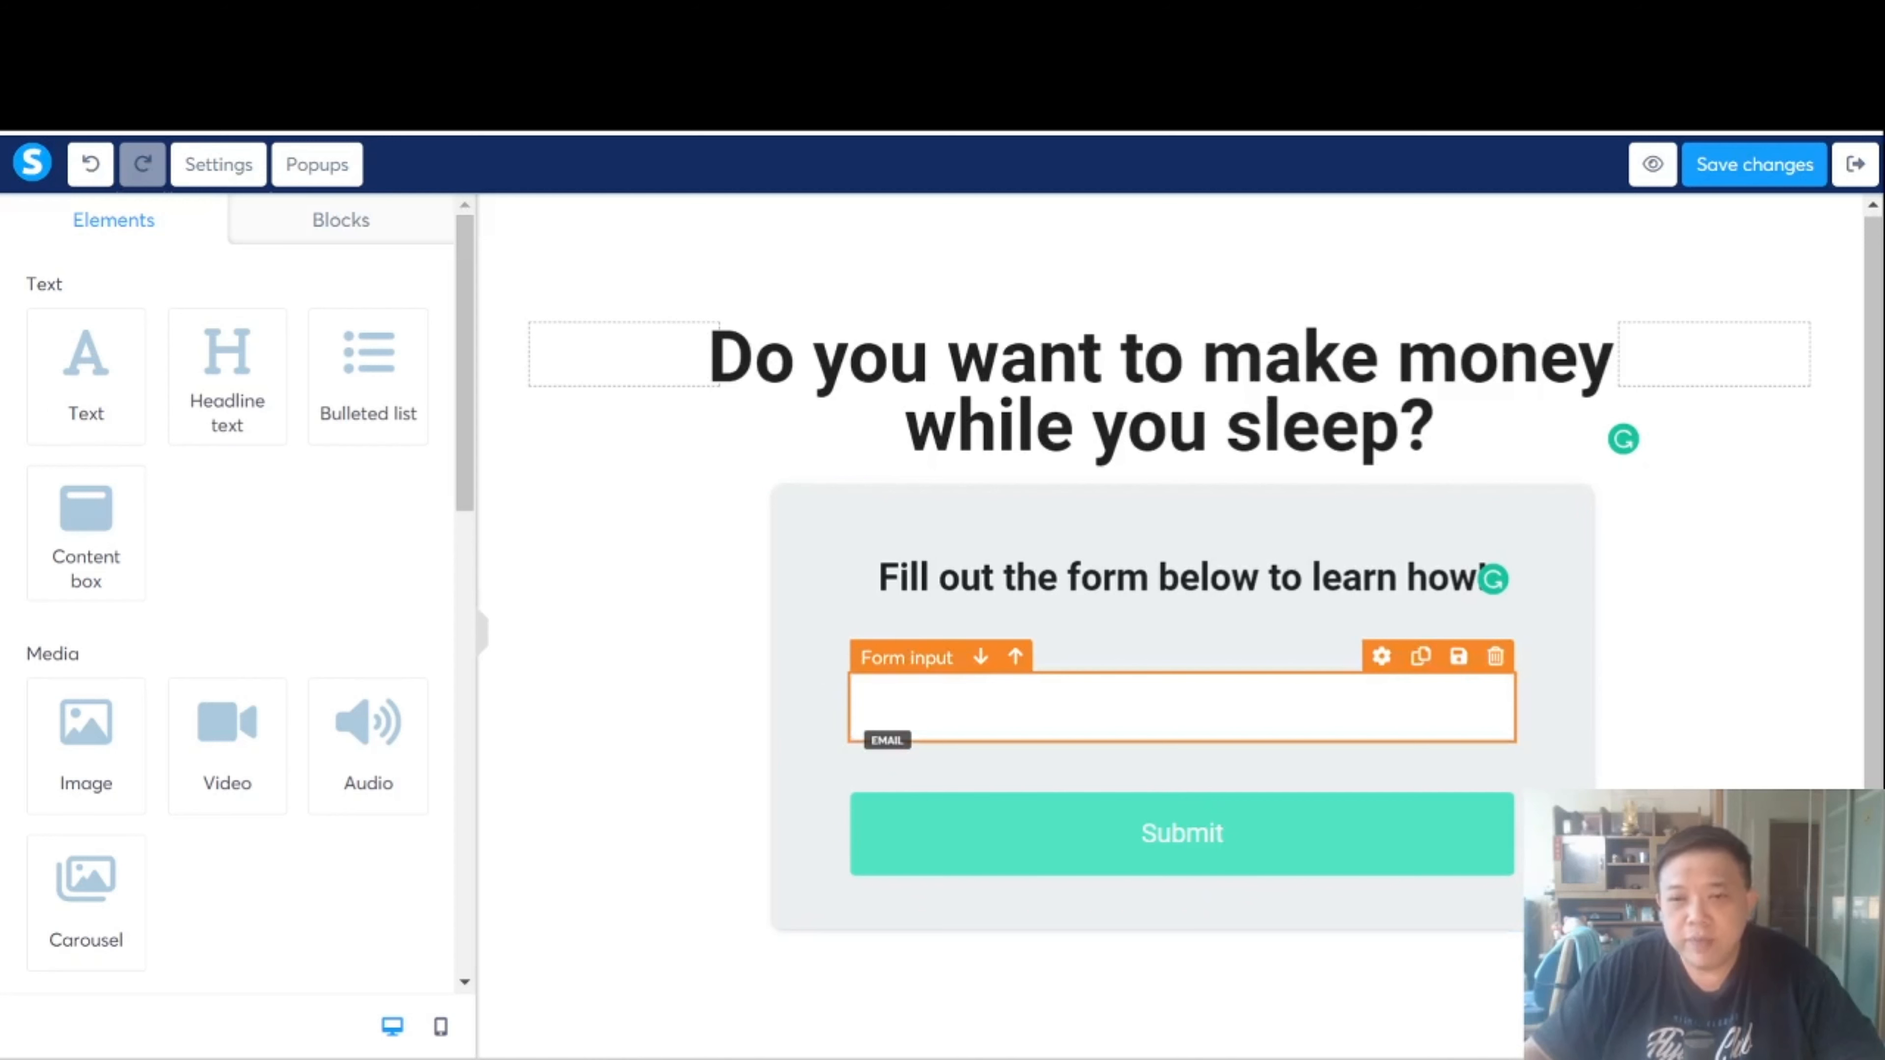
Examine the submit button's settings and the actions available for when it is clicked
left_click(1107, 828)
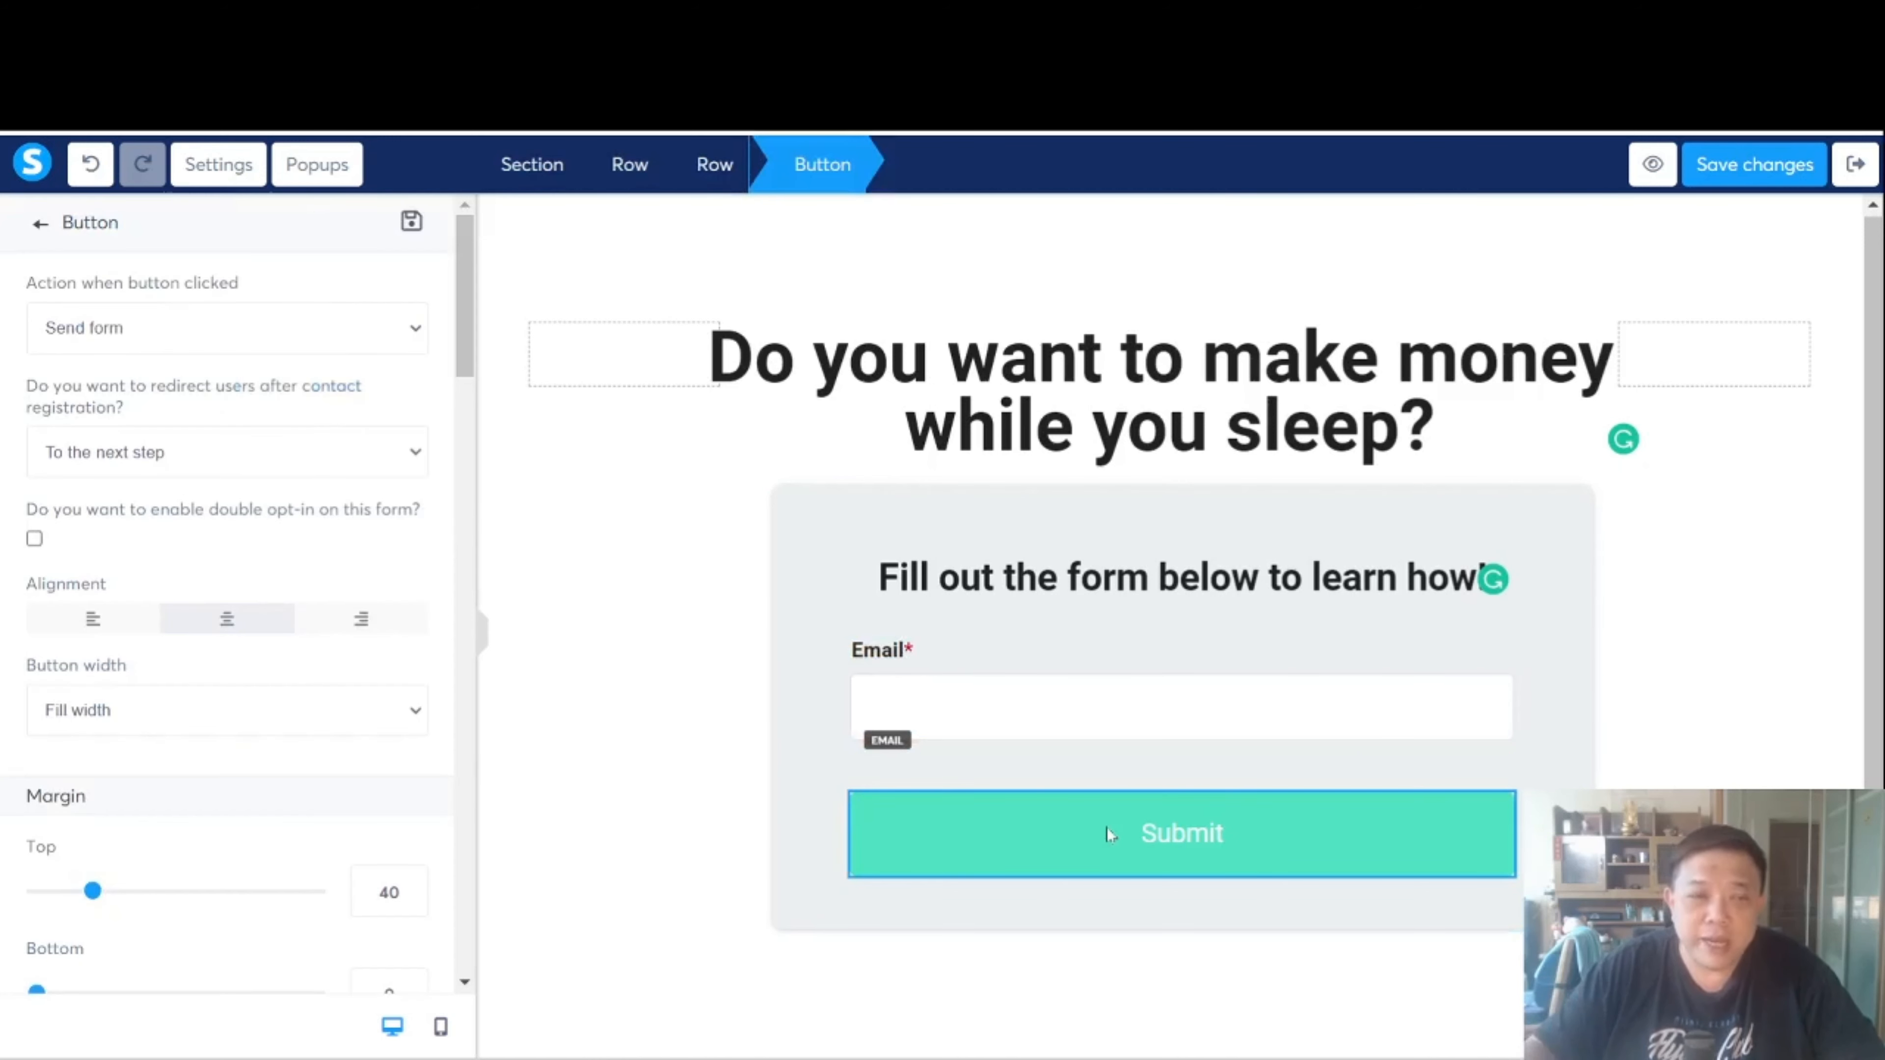
left_click(143, 336)
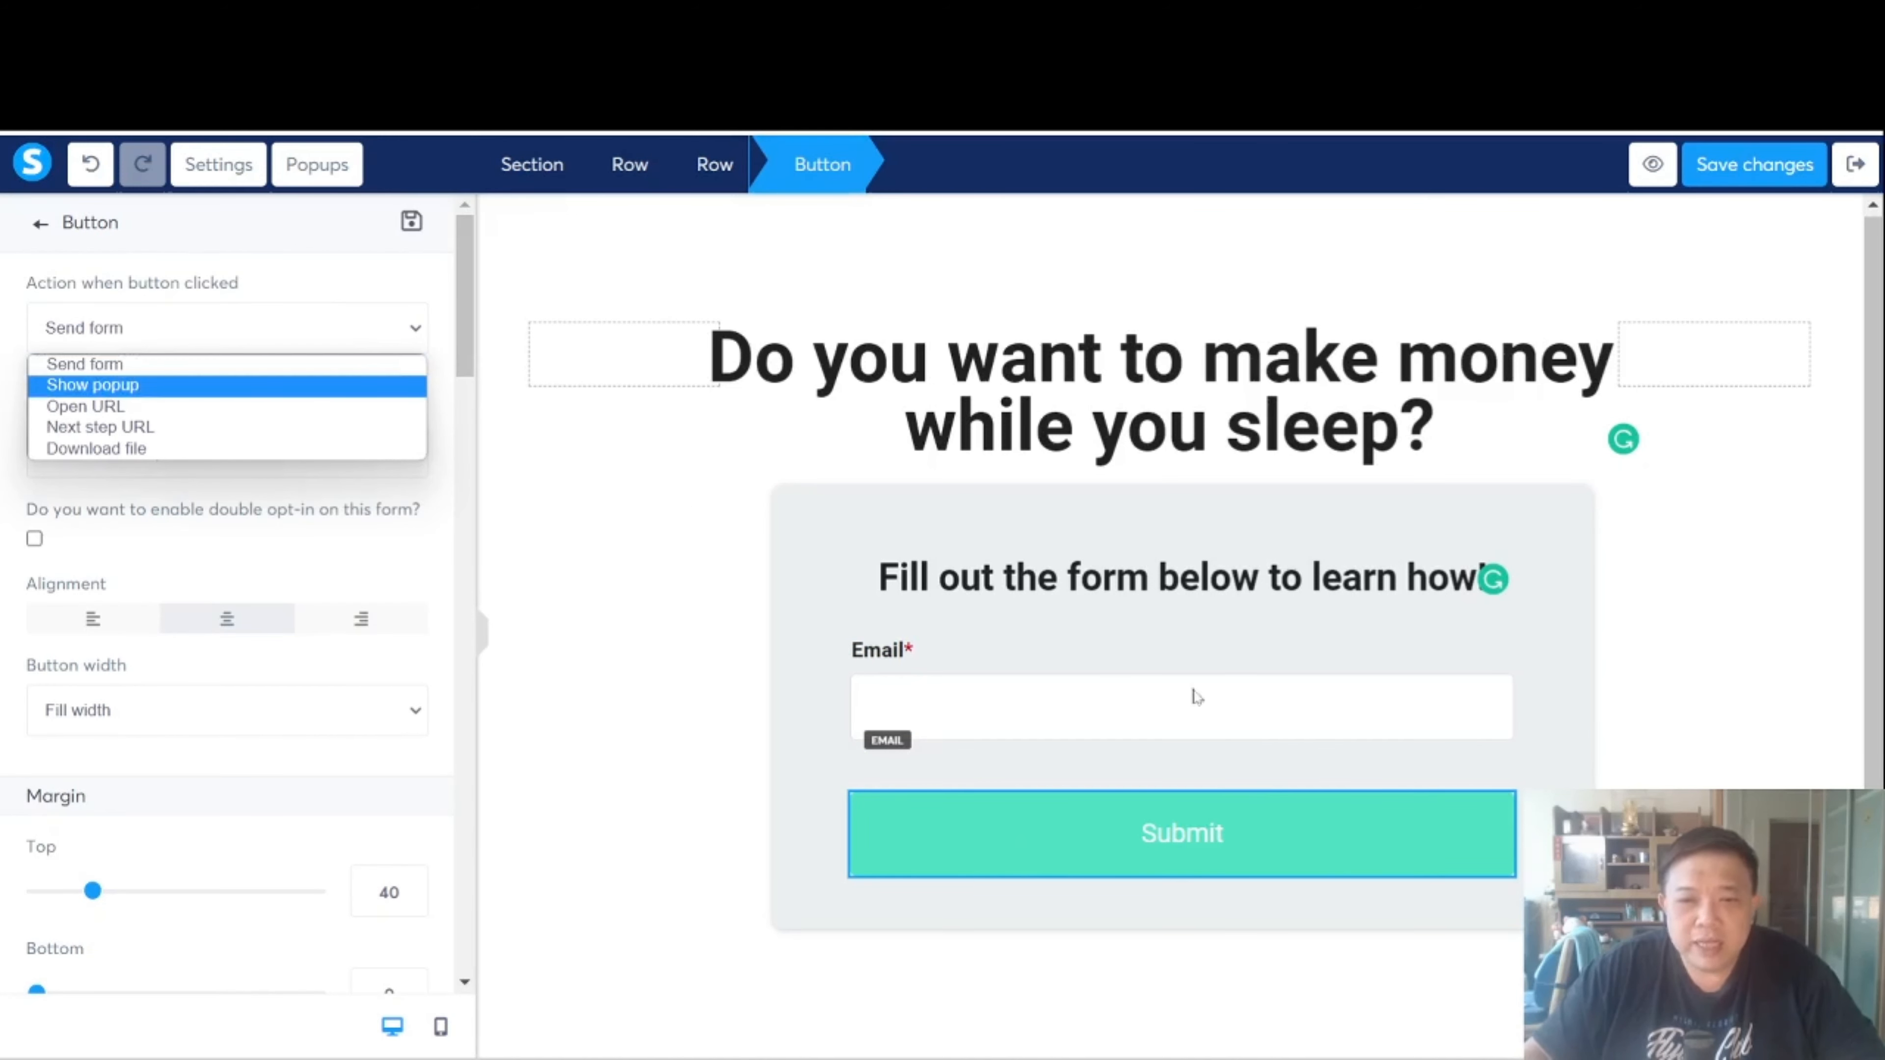
left_click(1235, 843)
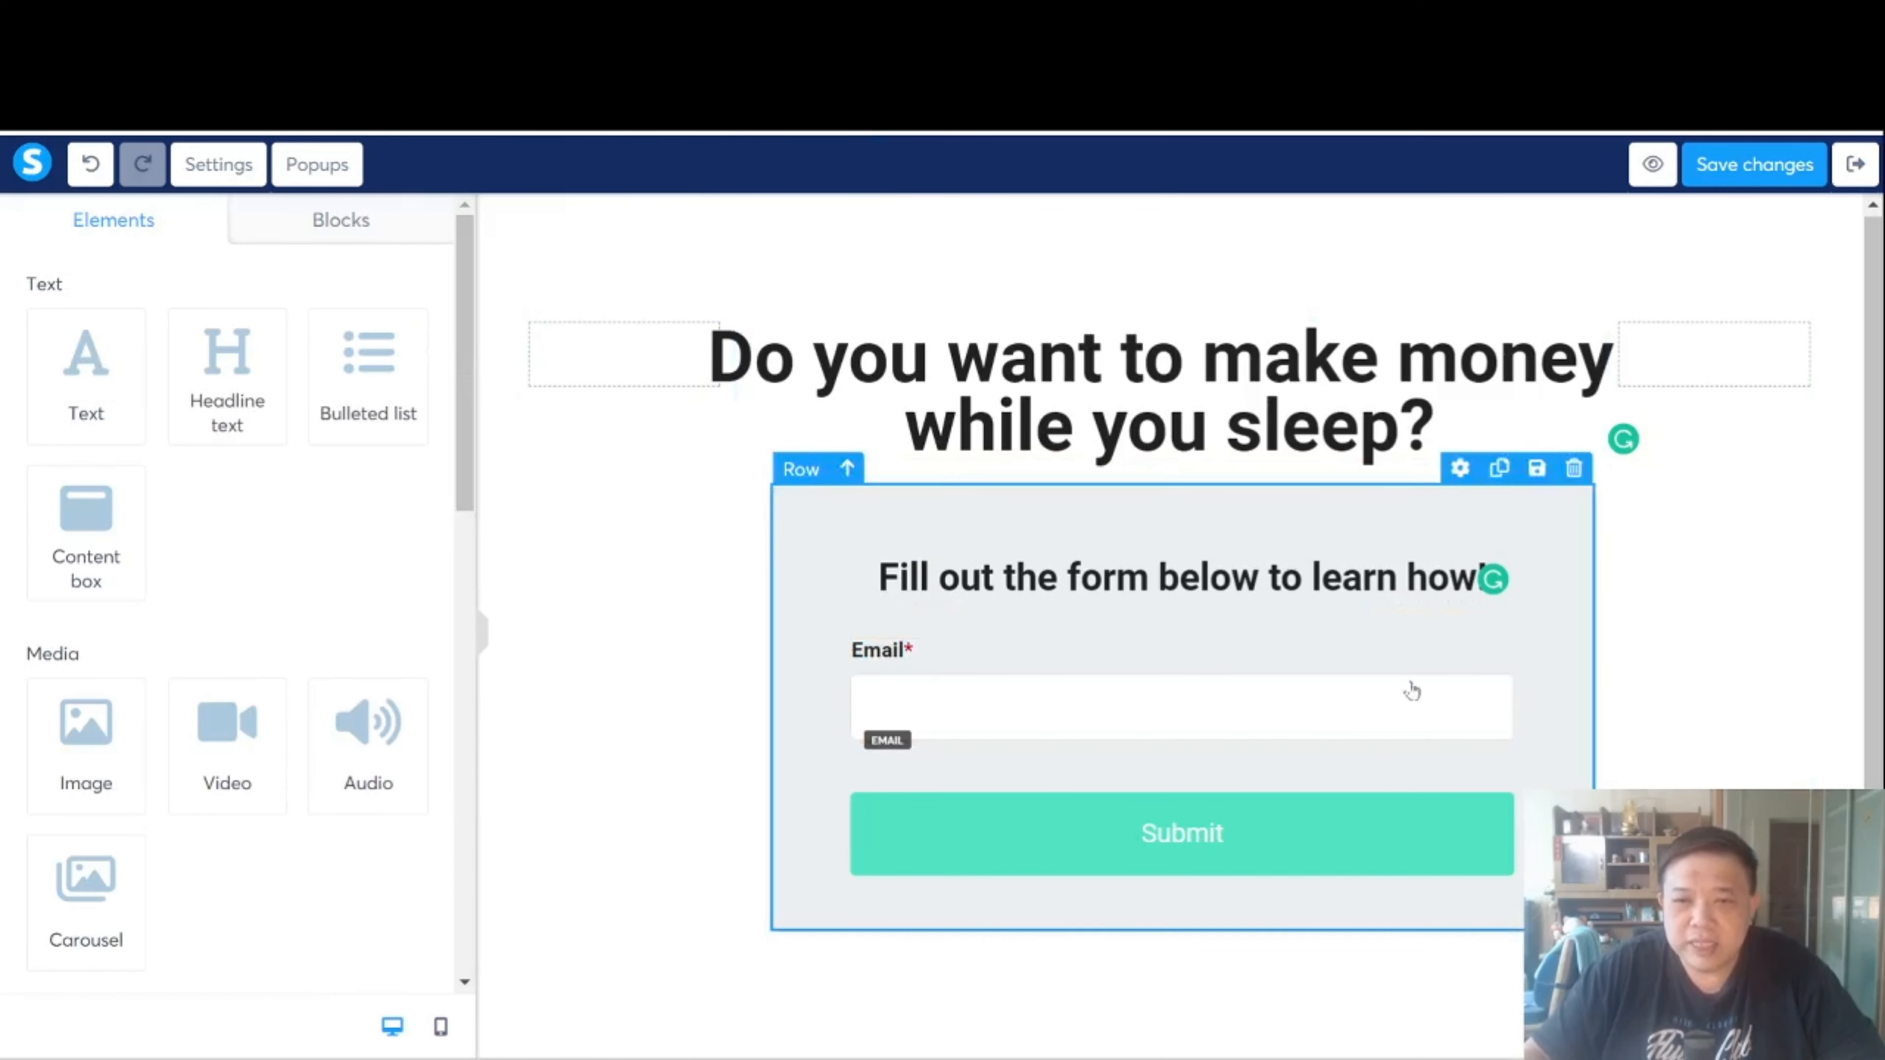
left_click(1039, 831)
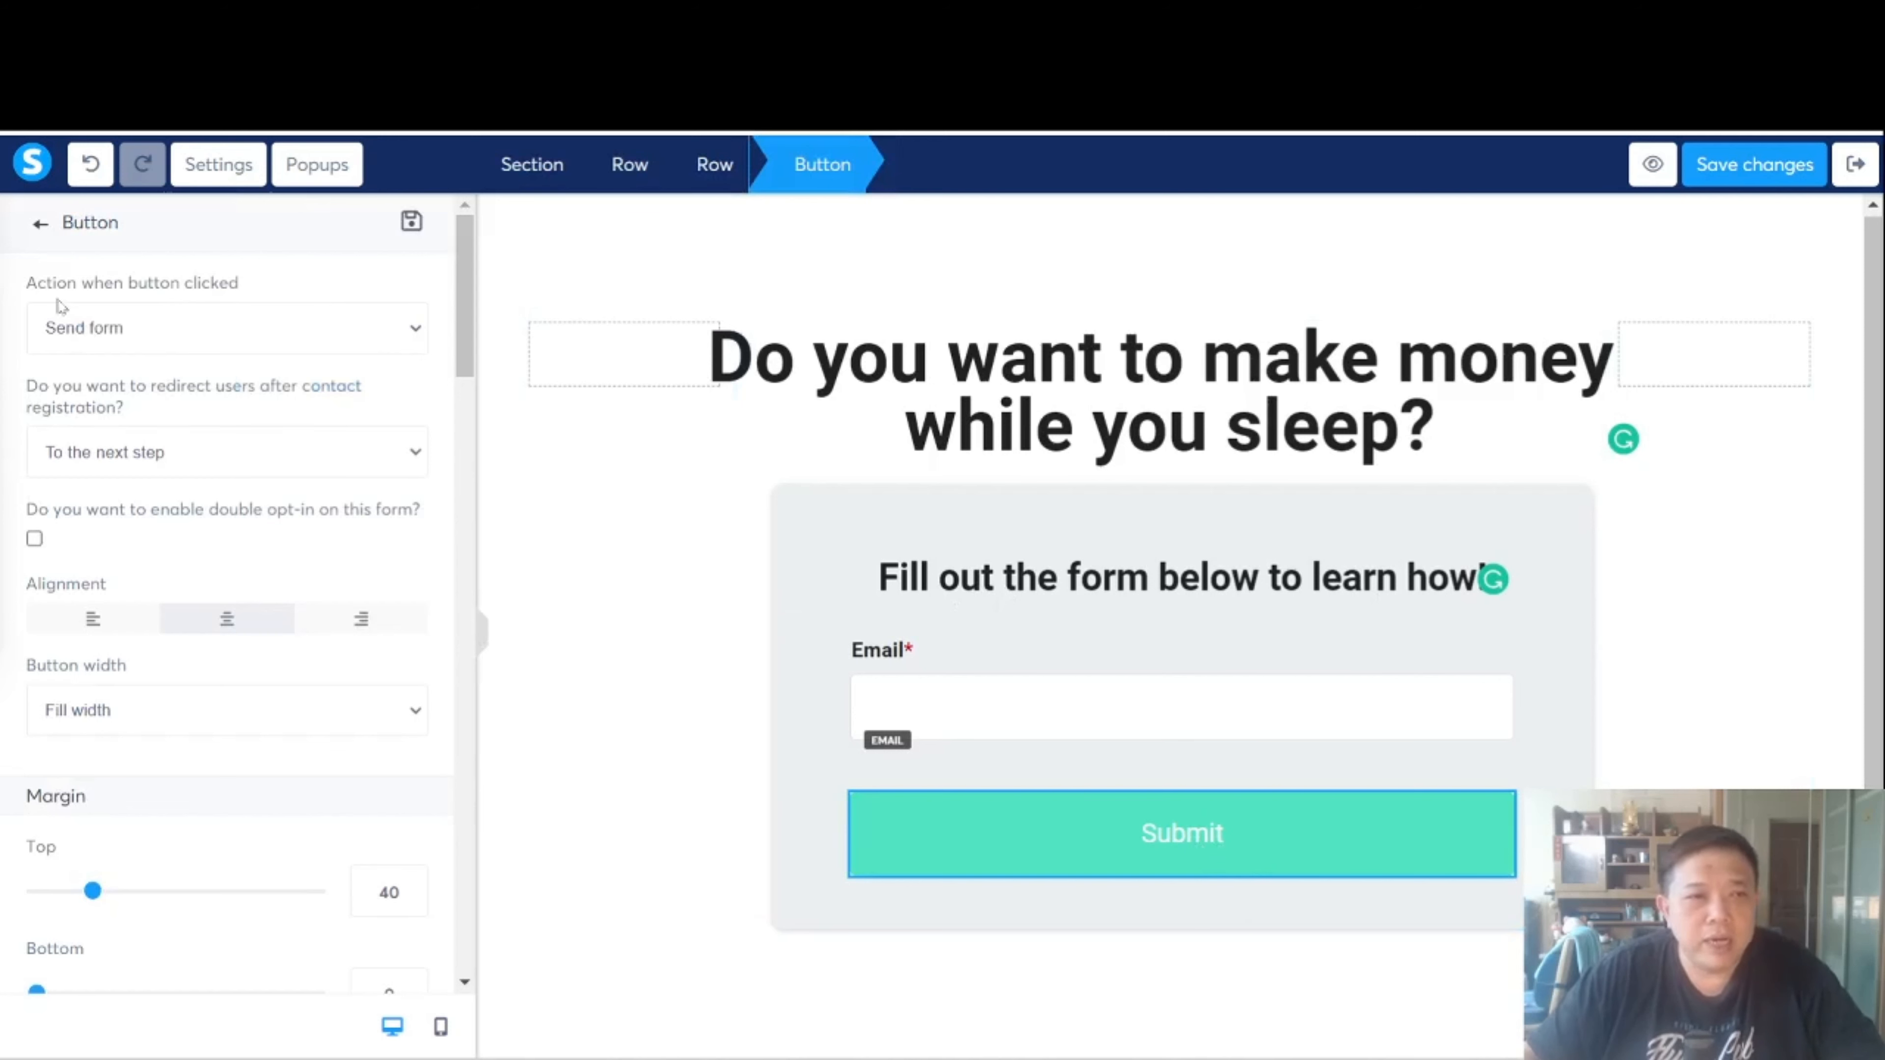
left_click_drag(28, 284, 242, 295)
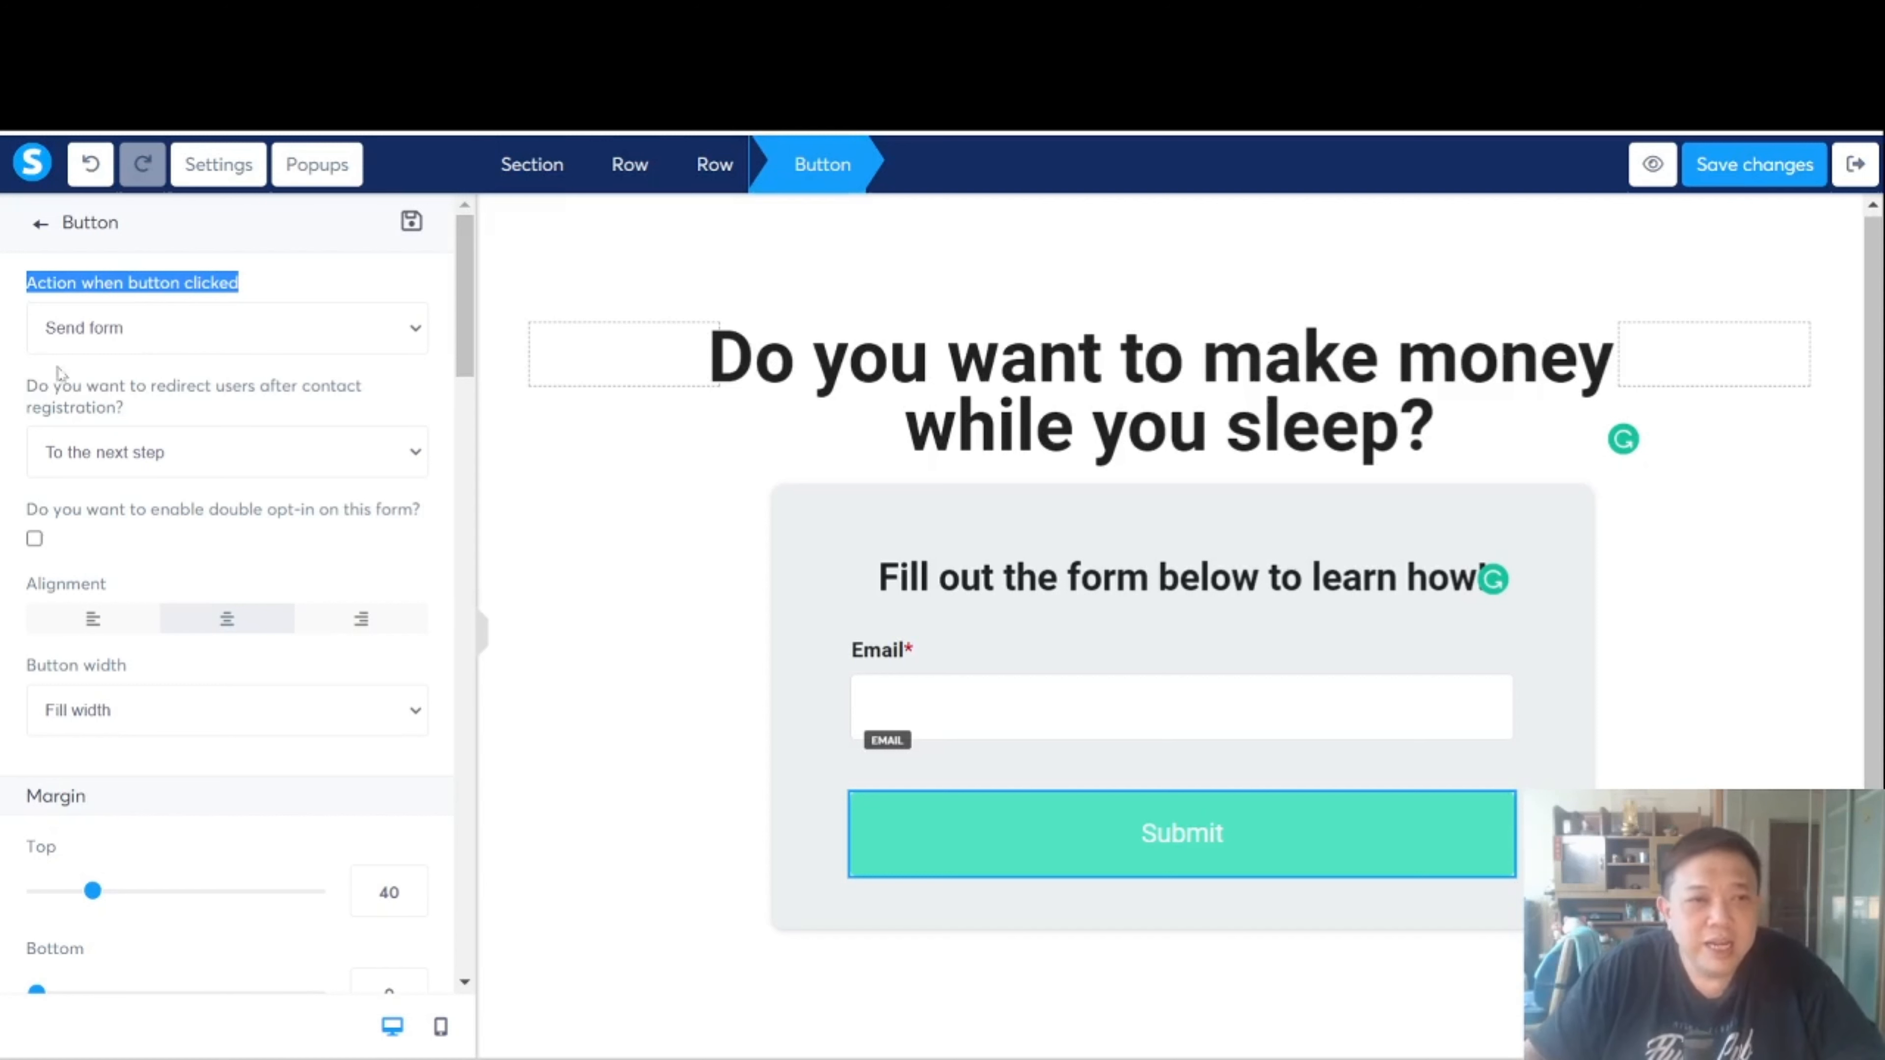
Set the submit button to redirect users to a custom URL after contact registration, leaving the redirection URL empty
left_click_drag(38, 387, 304, 411)
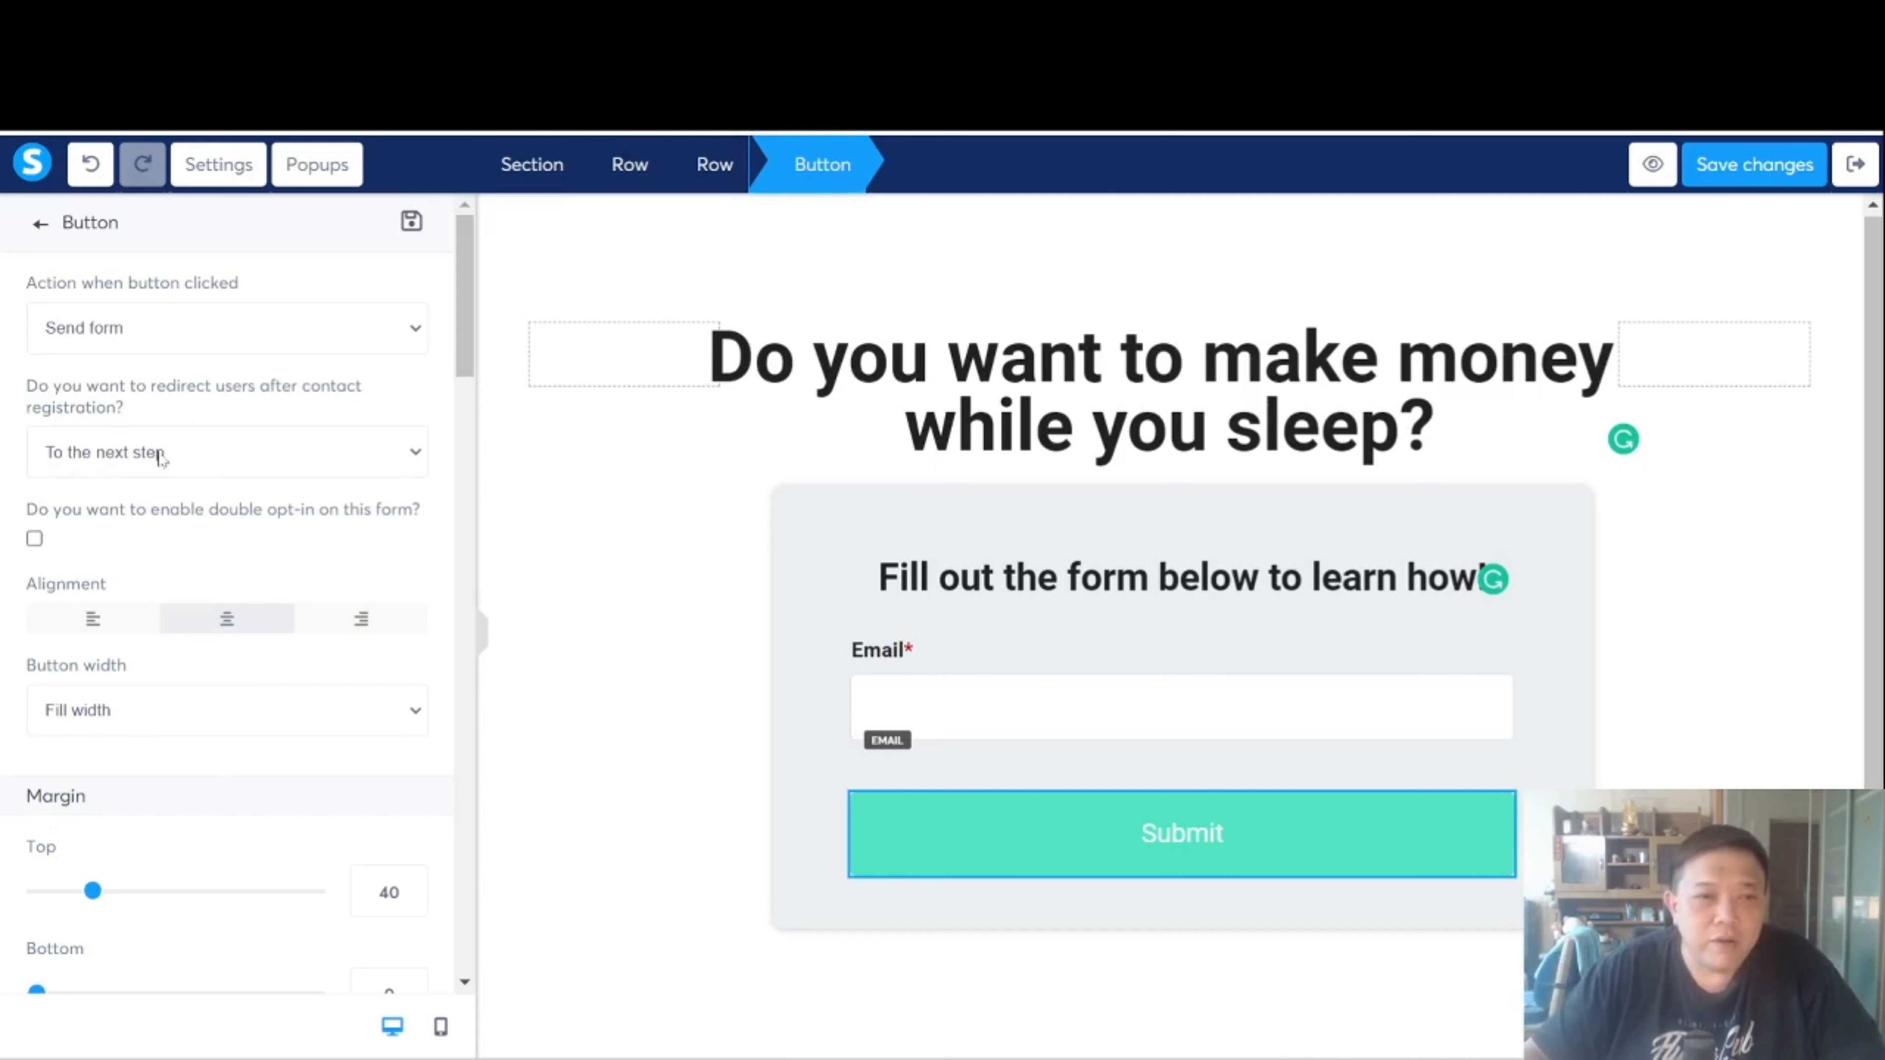
left_click(223, 455)
left_click(210, 509)
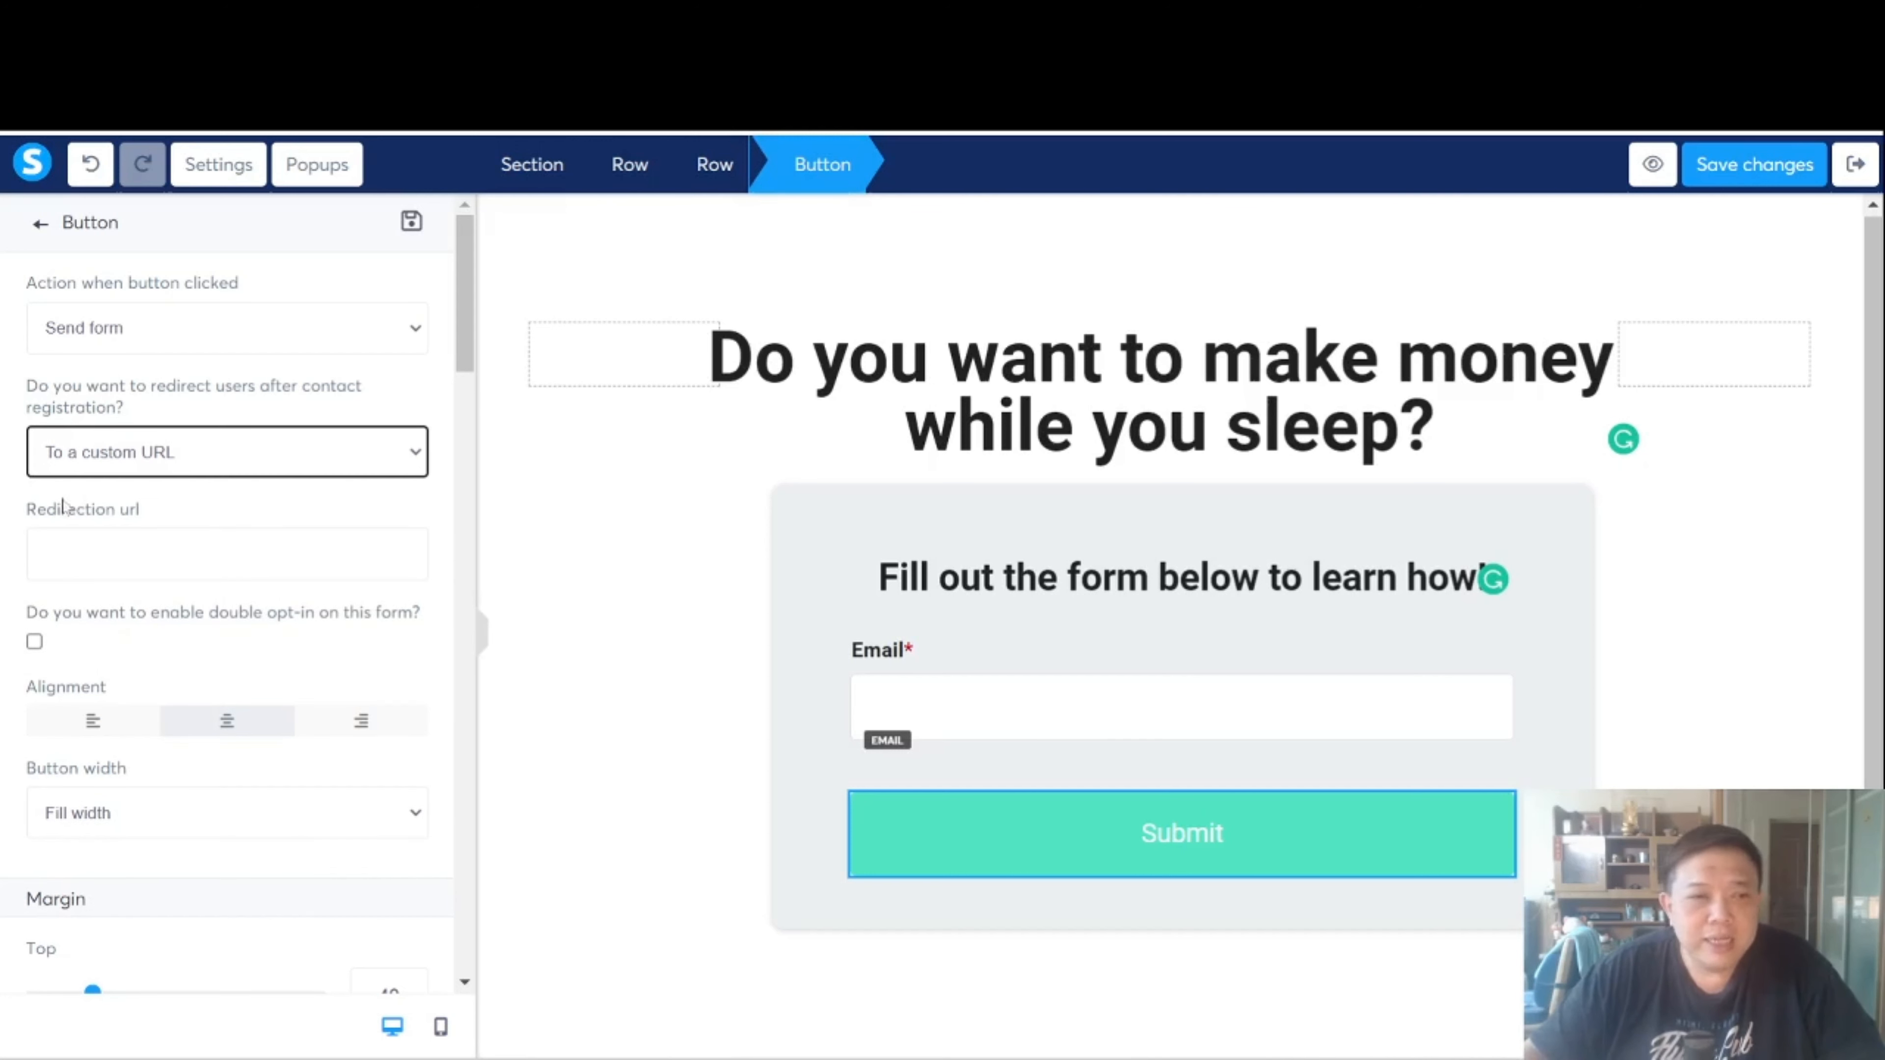
left_click_drag(27, 513, 144, 513)
left_click(88, 554)
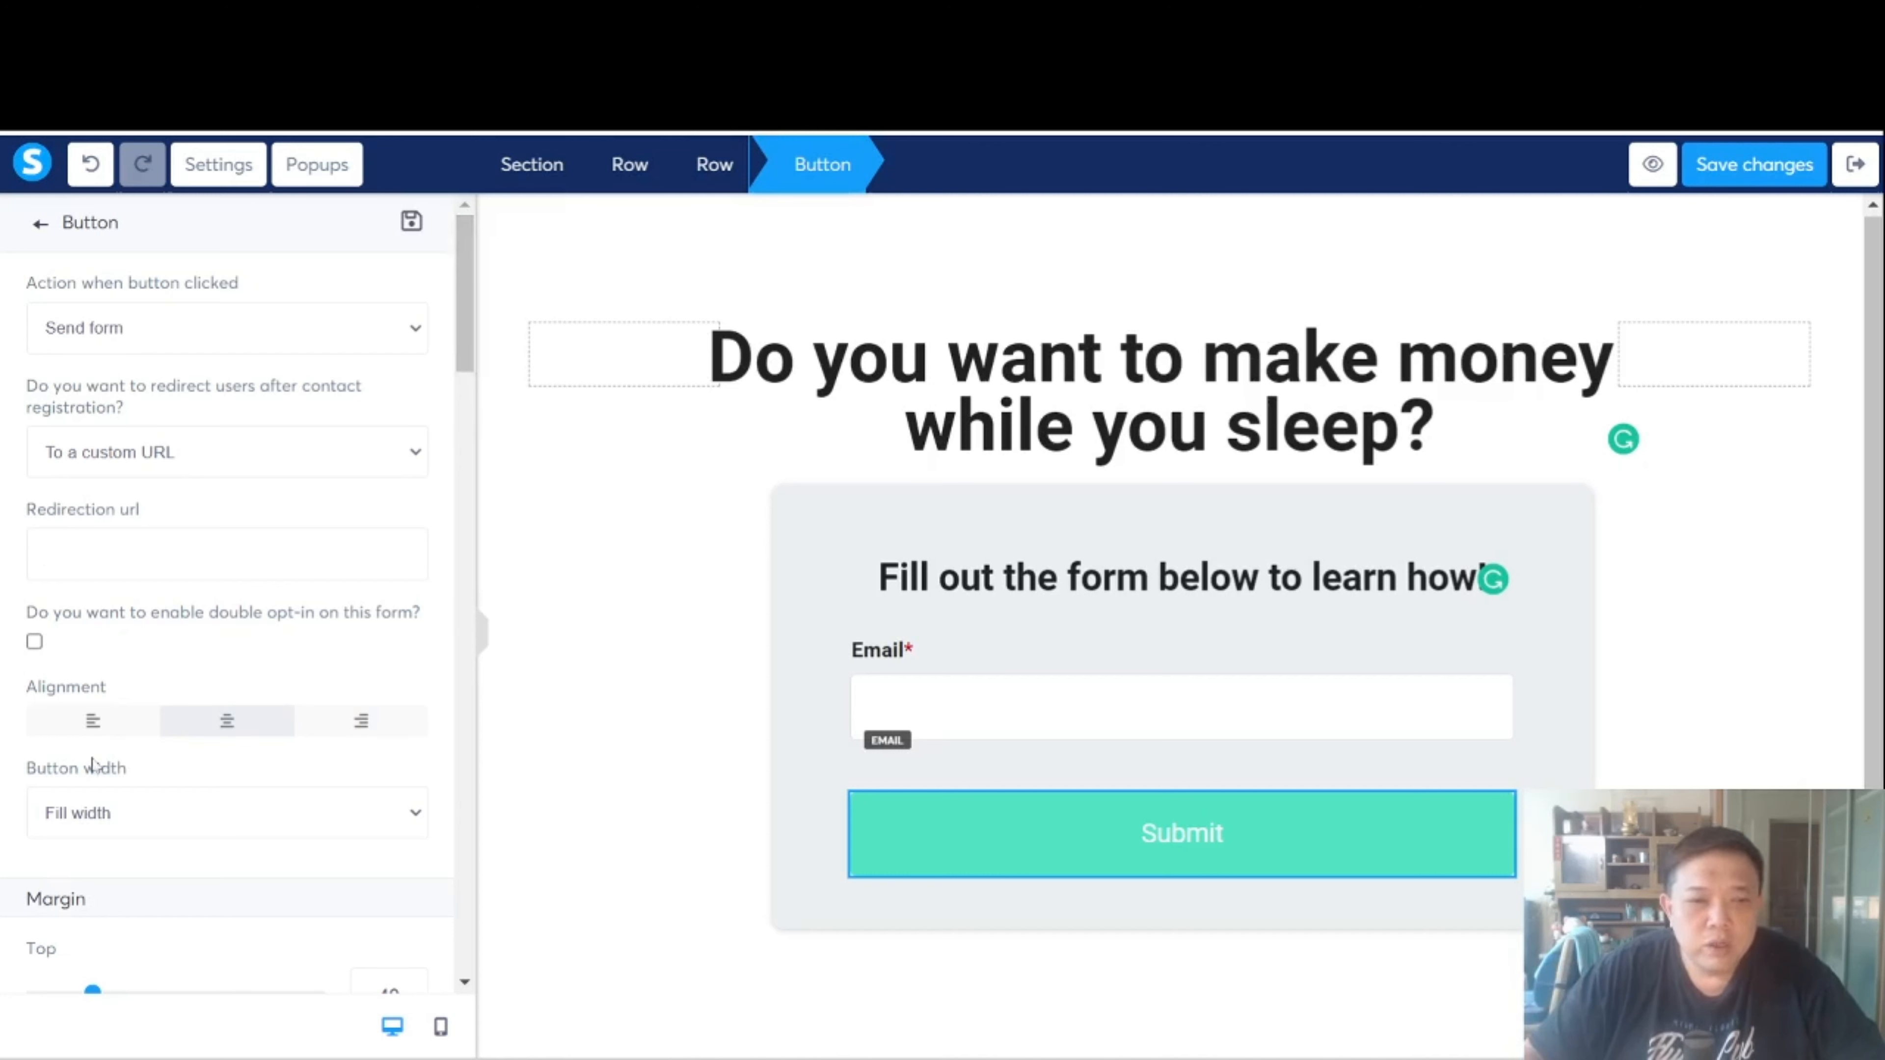
Change the submit button's background color to the blue from the default colors
left_click_drag(461, 306, 463, 641)
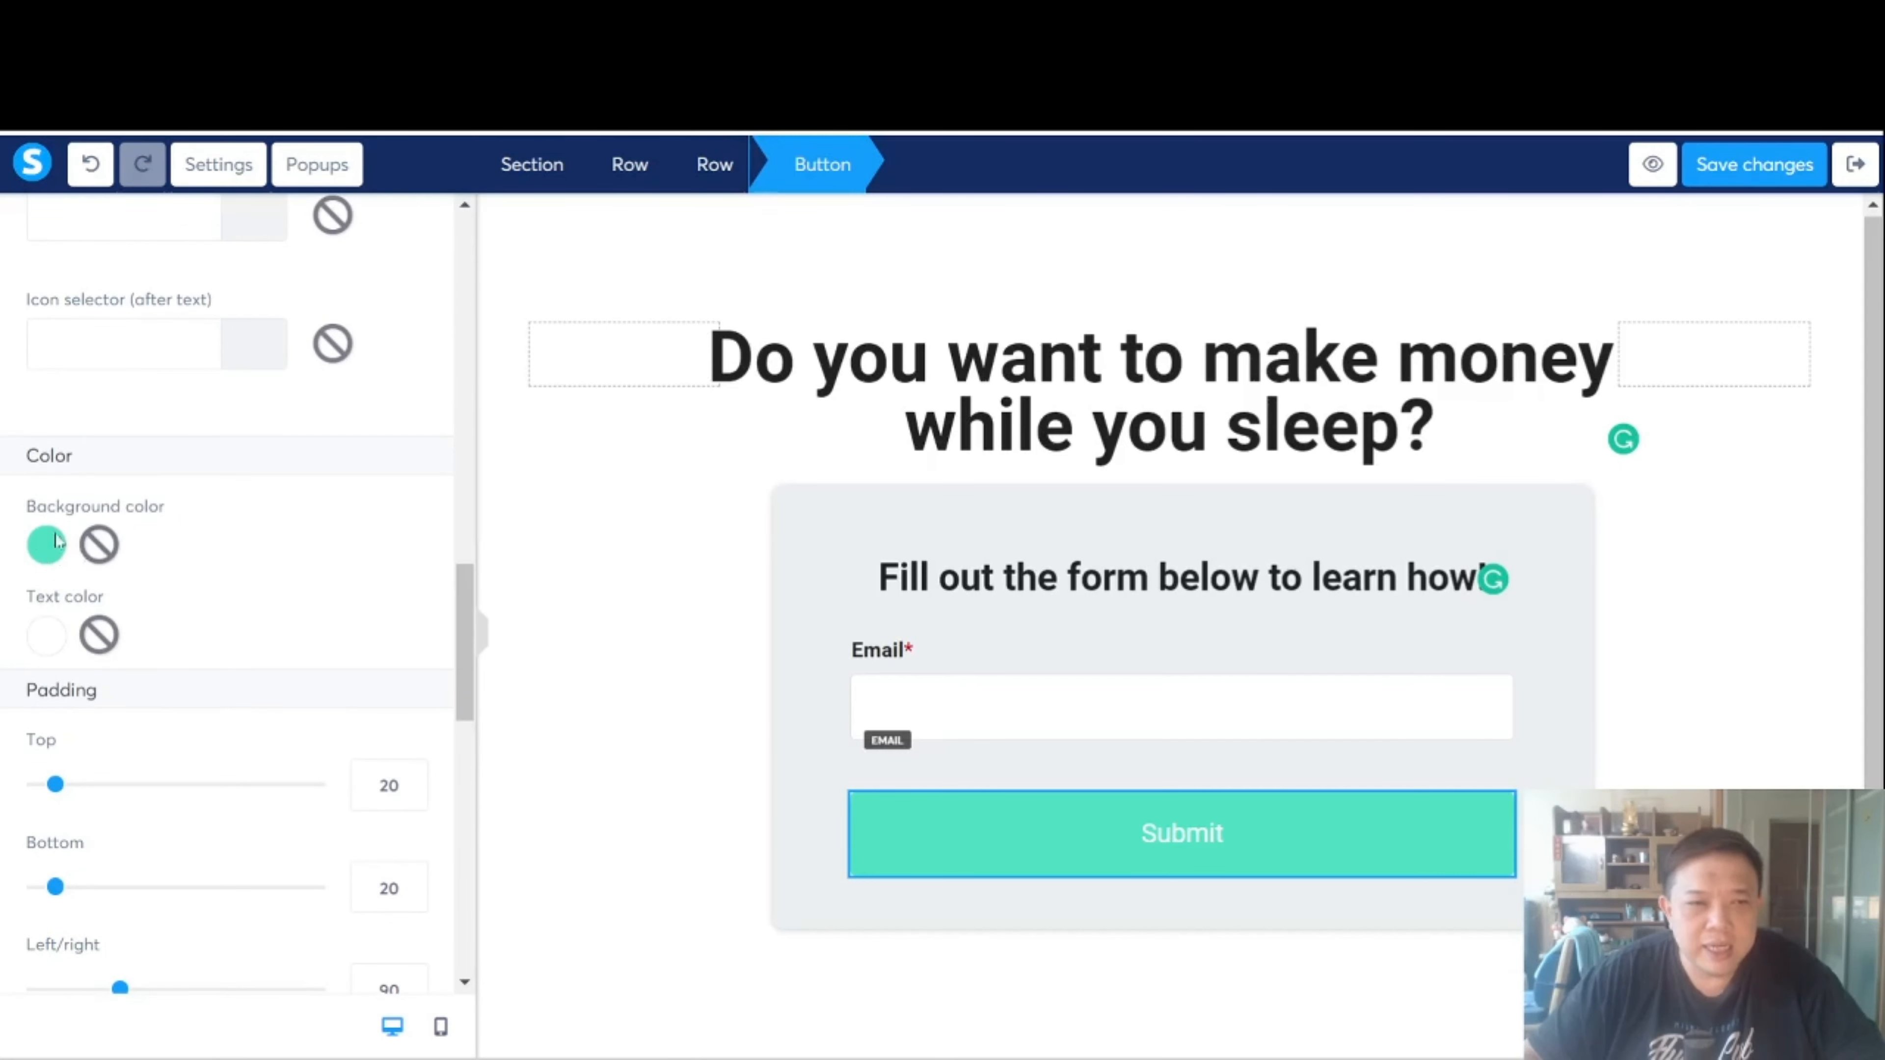
left_click(48, 548)
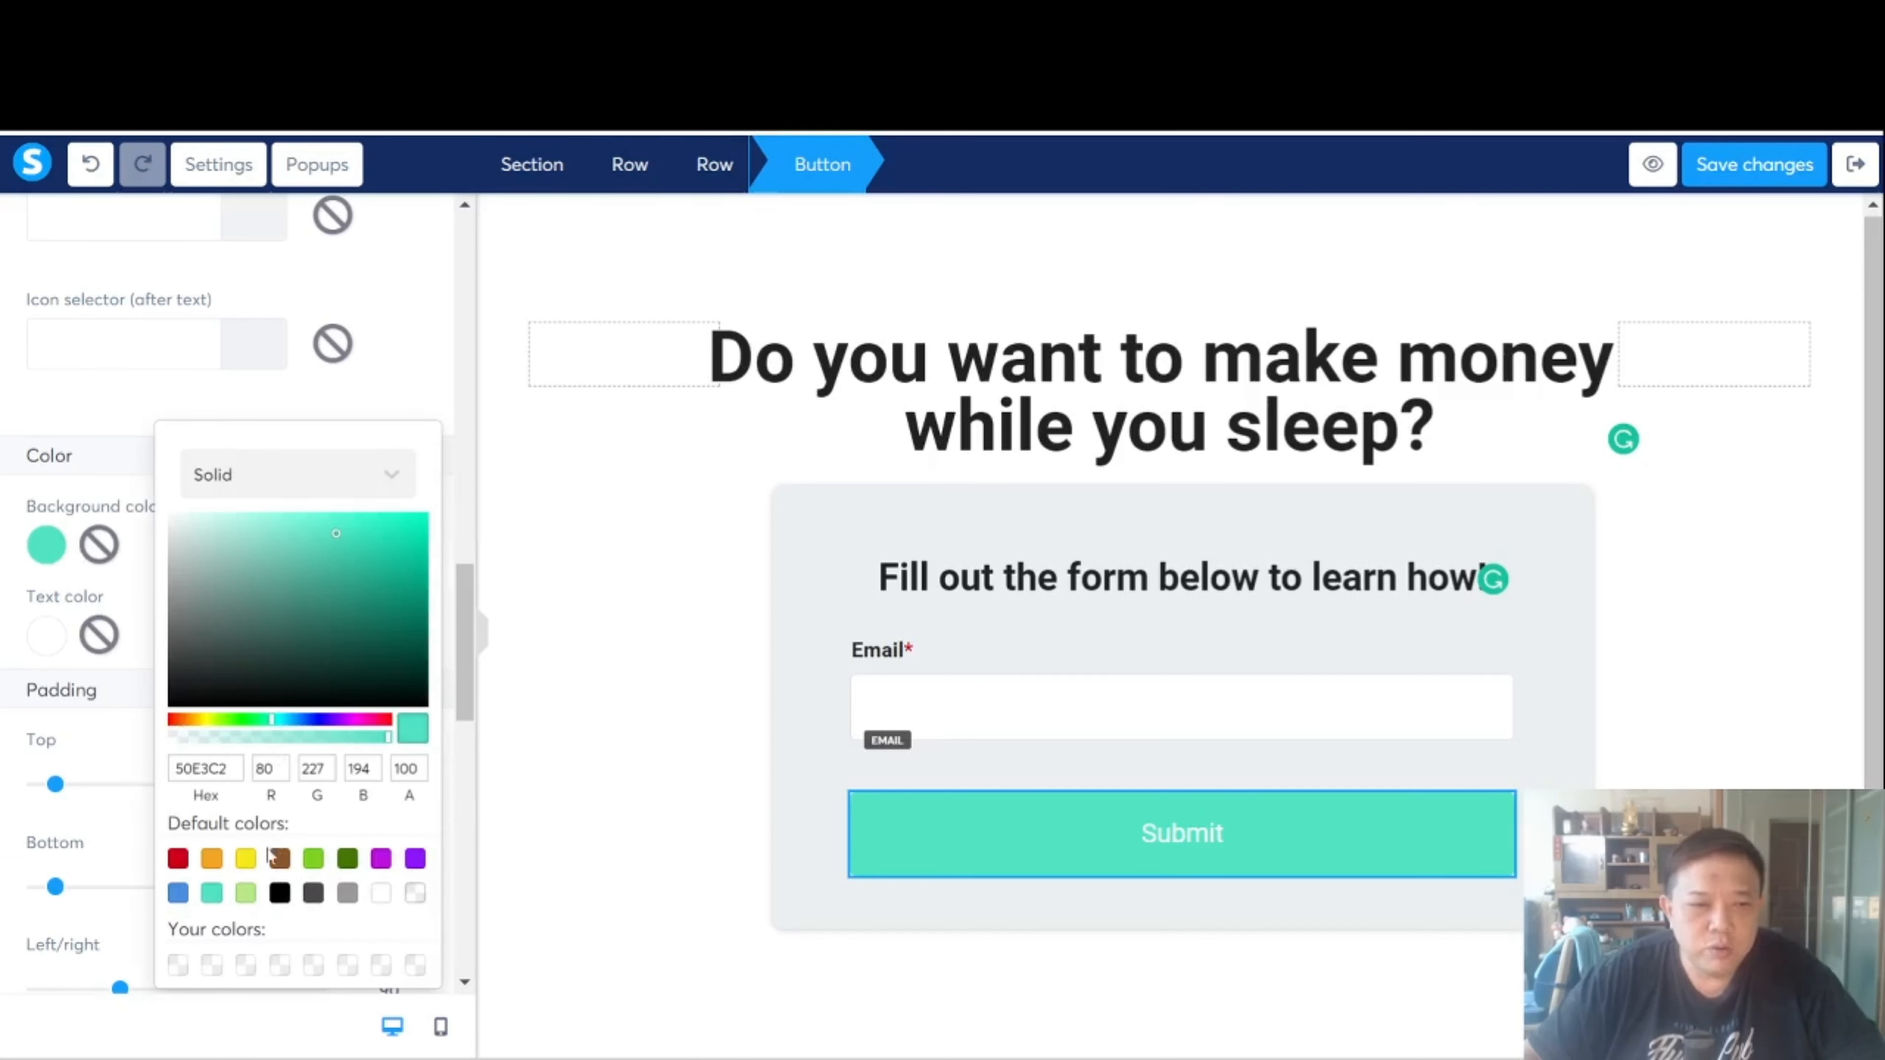
left_click(178, 894)
left_click(547, 528)
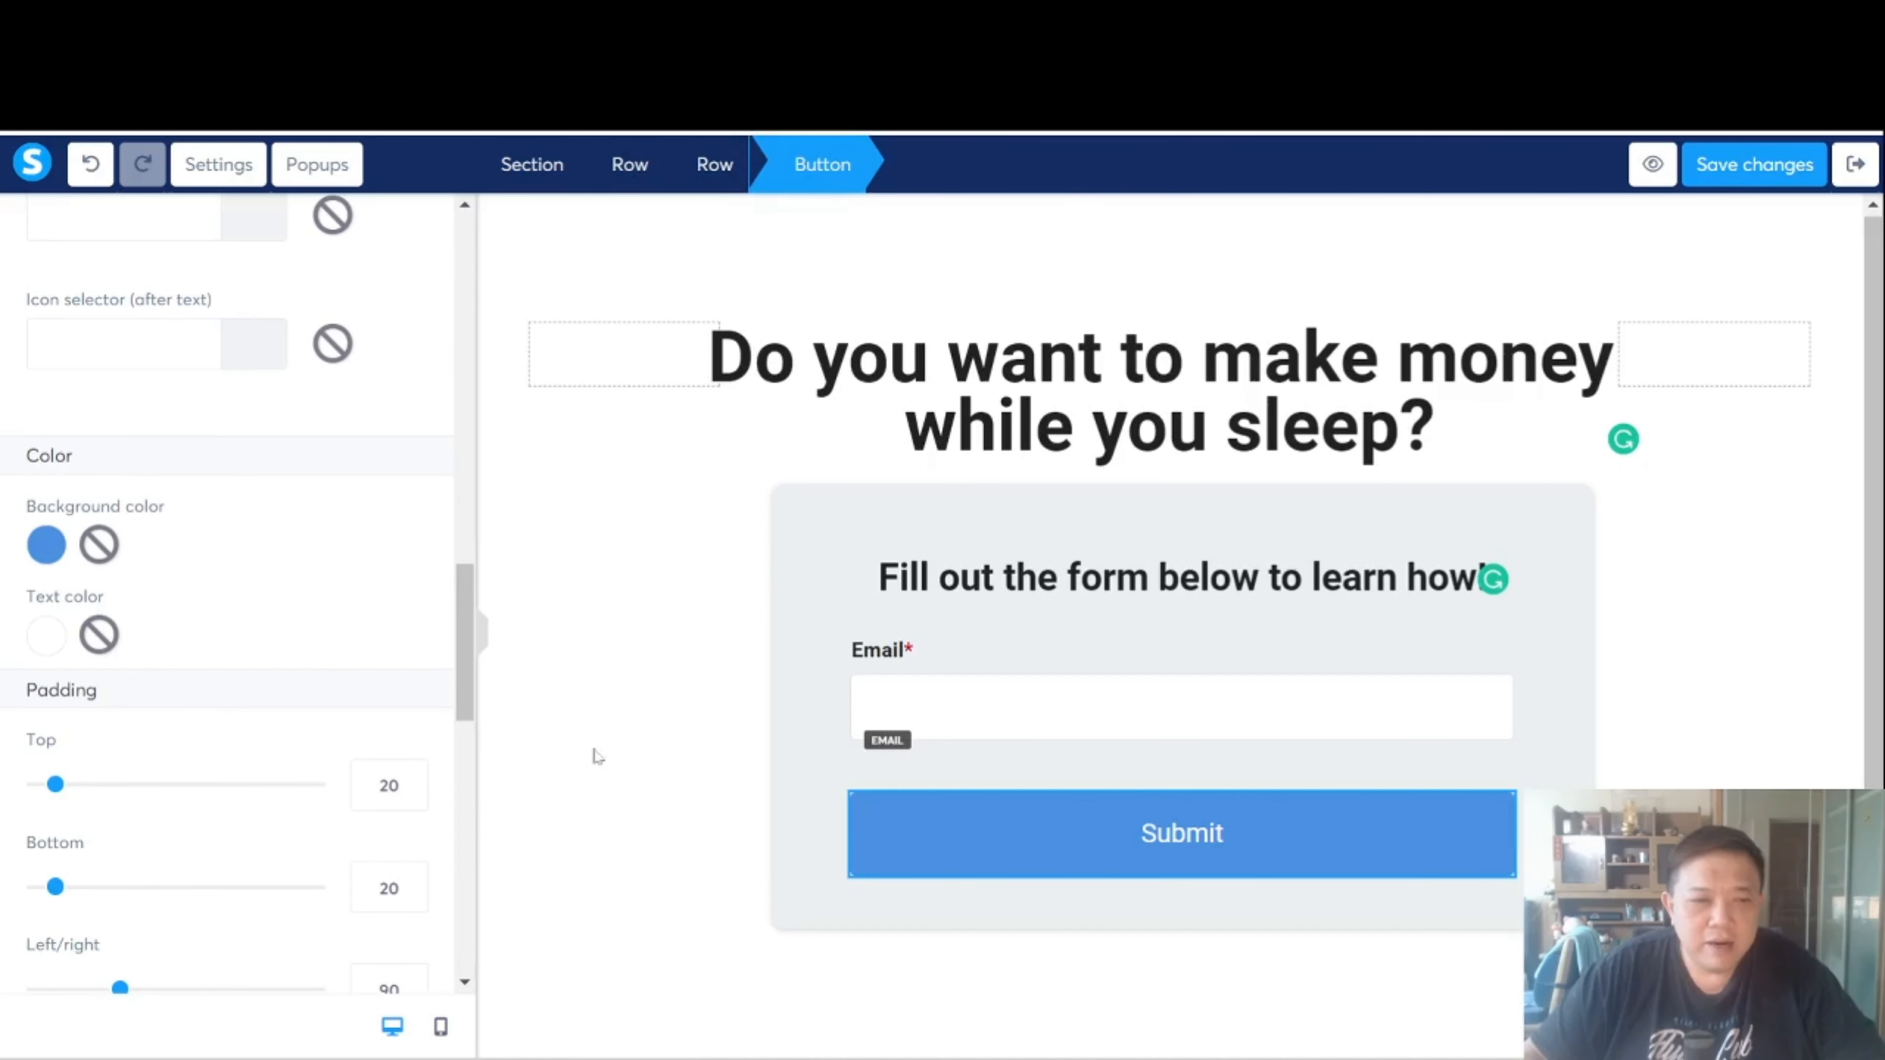
Save the squeeze page changes and exit the page editor to the funnel's step configuration
left_click(1753, 178)
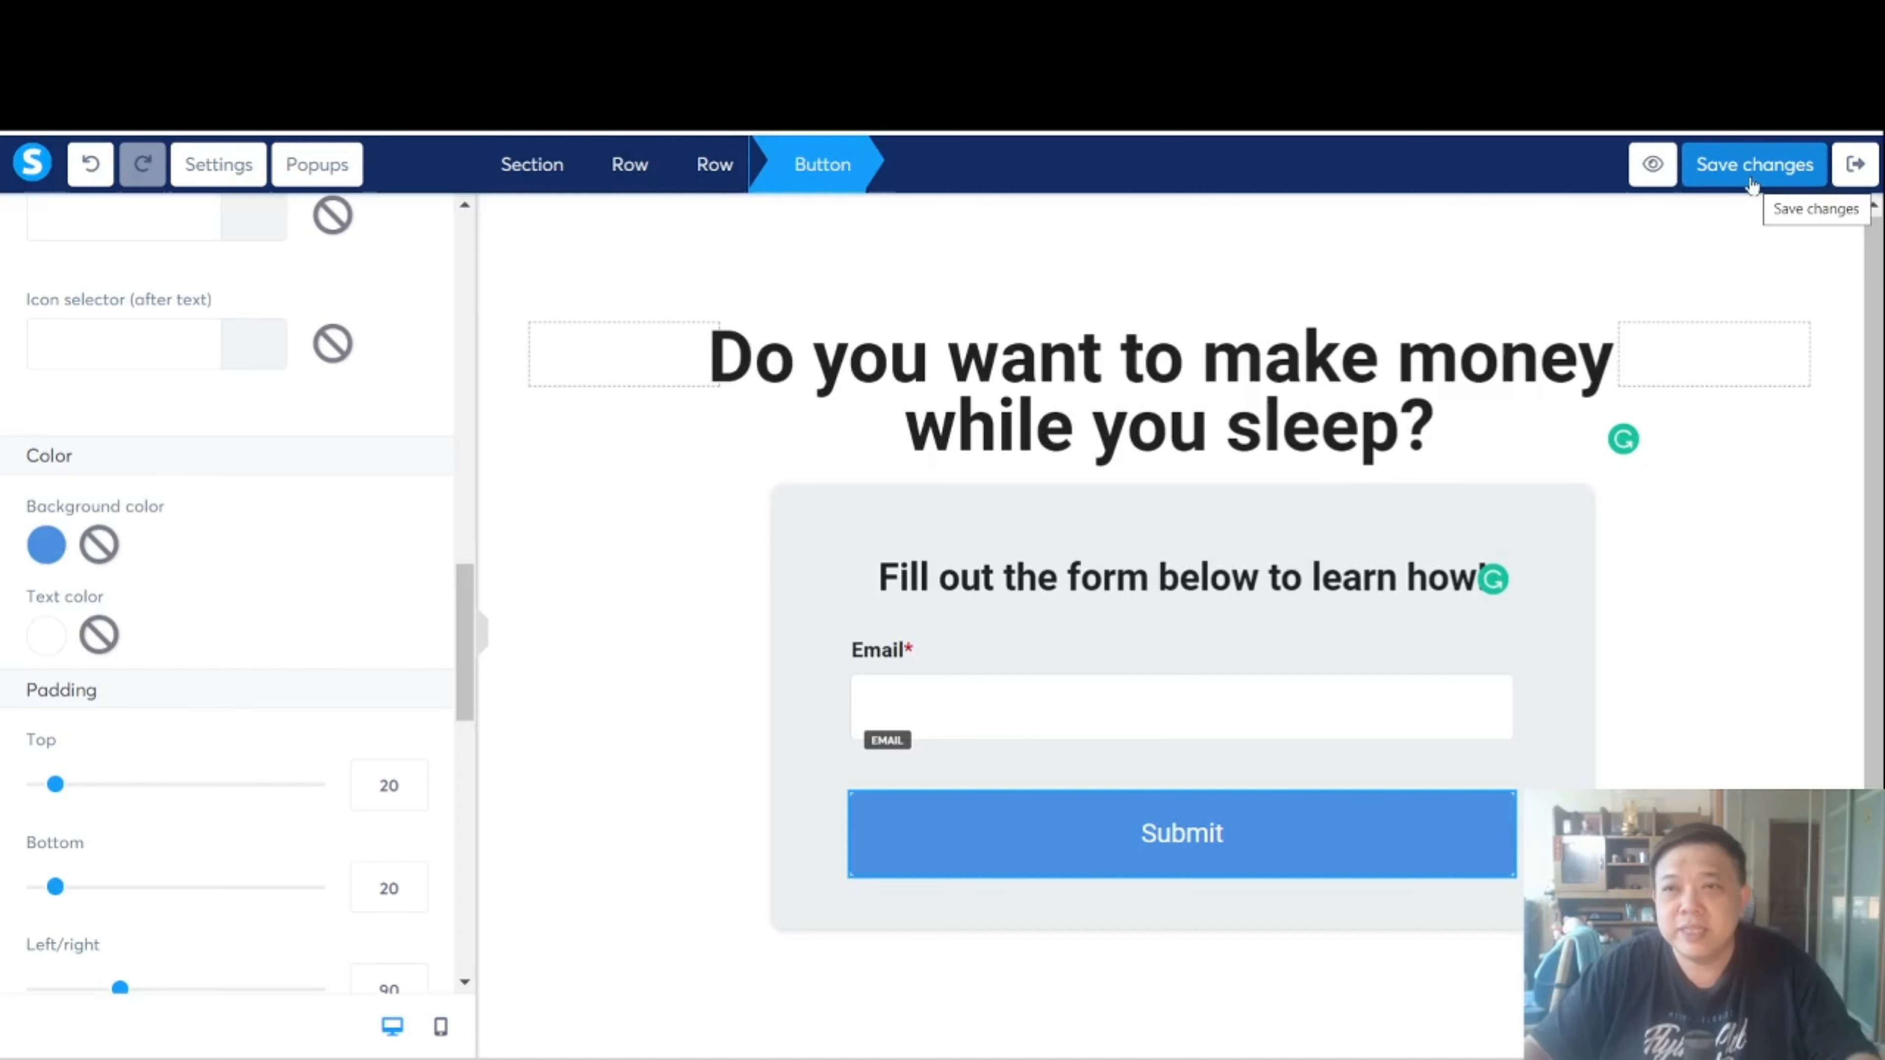
left_click(1856, 173)
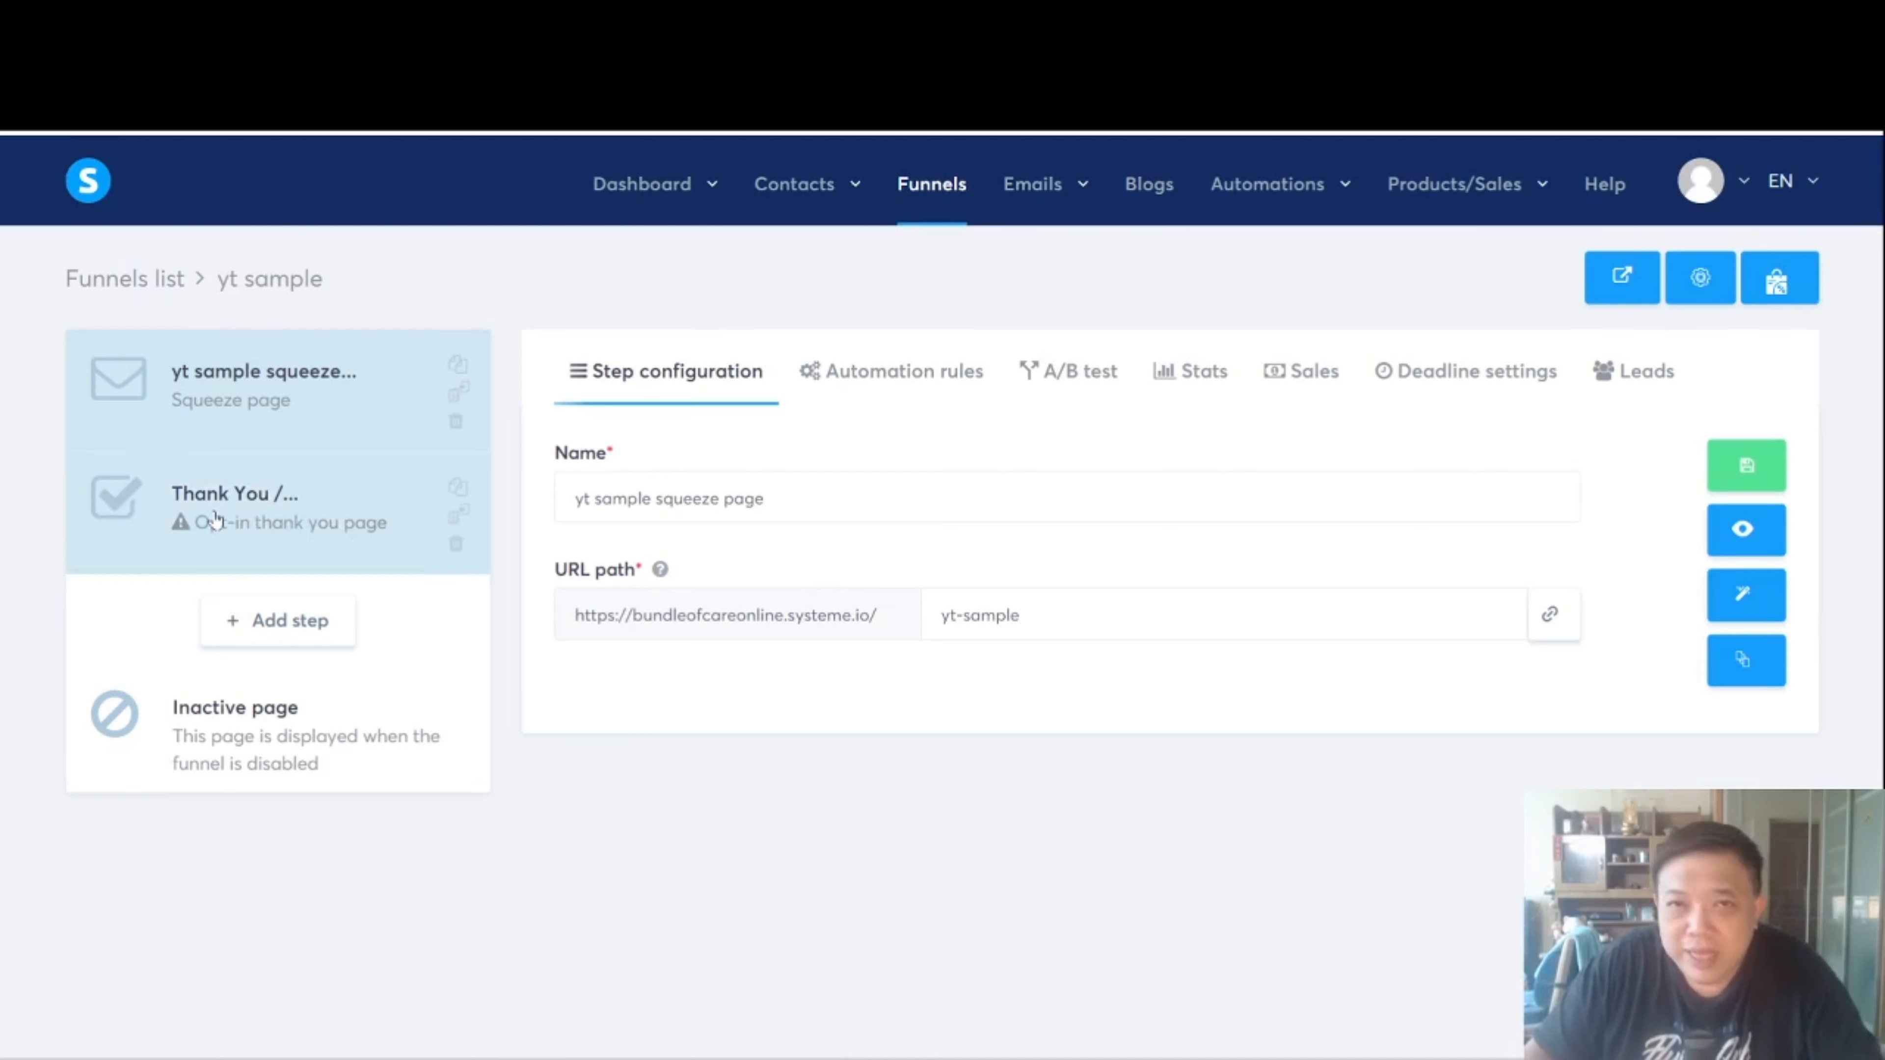
Delete the opt-in thank you page step from the yt sample funnel
left_click(455, 546)
left_click(855, 683)
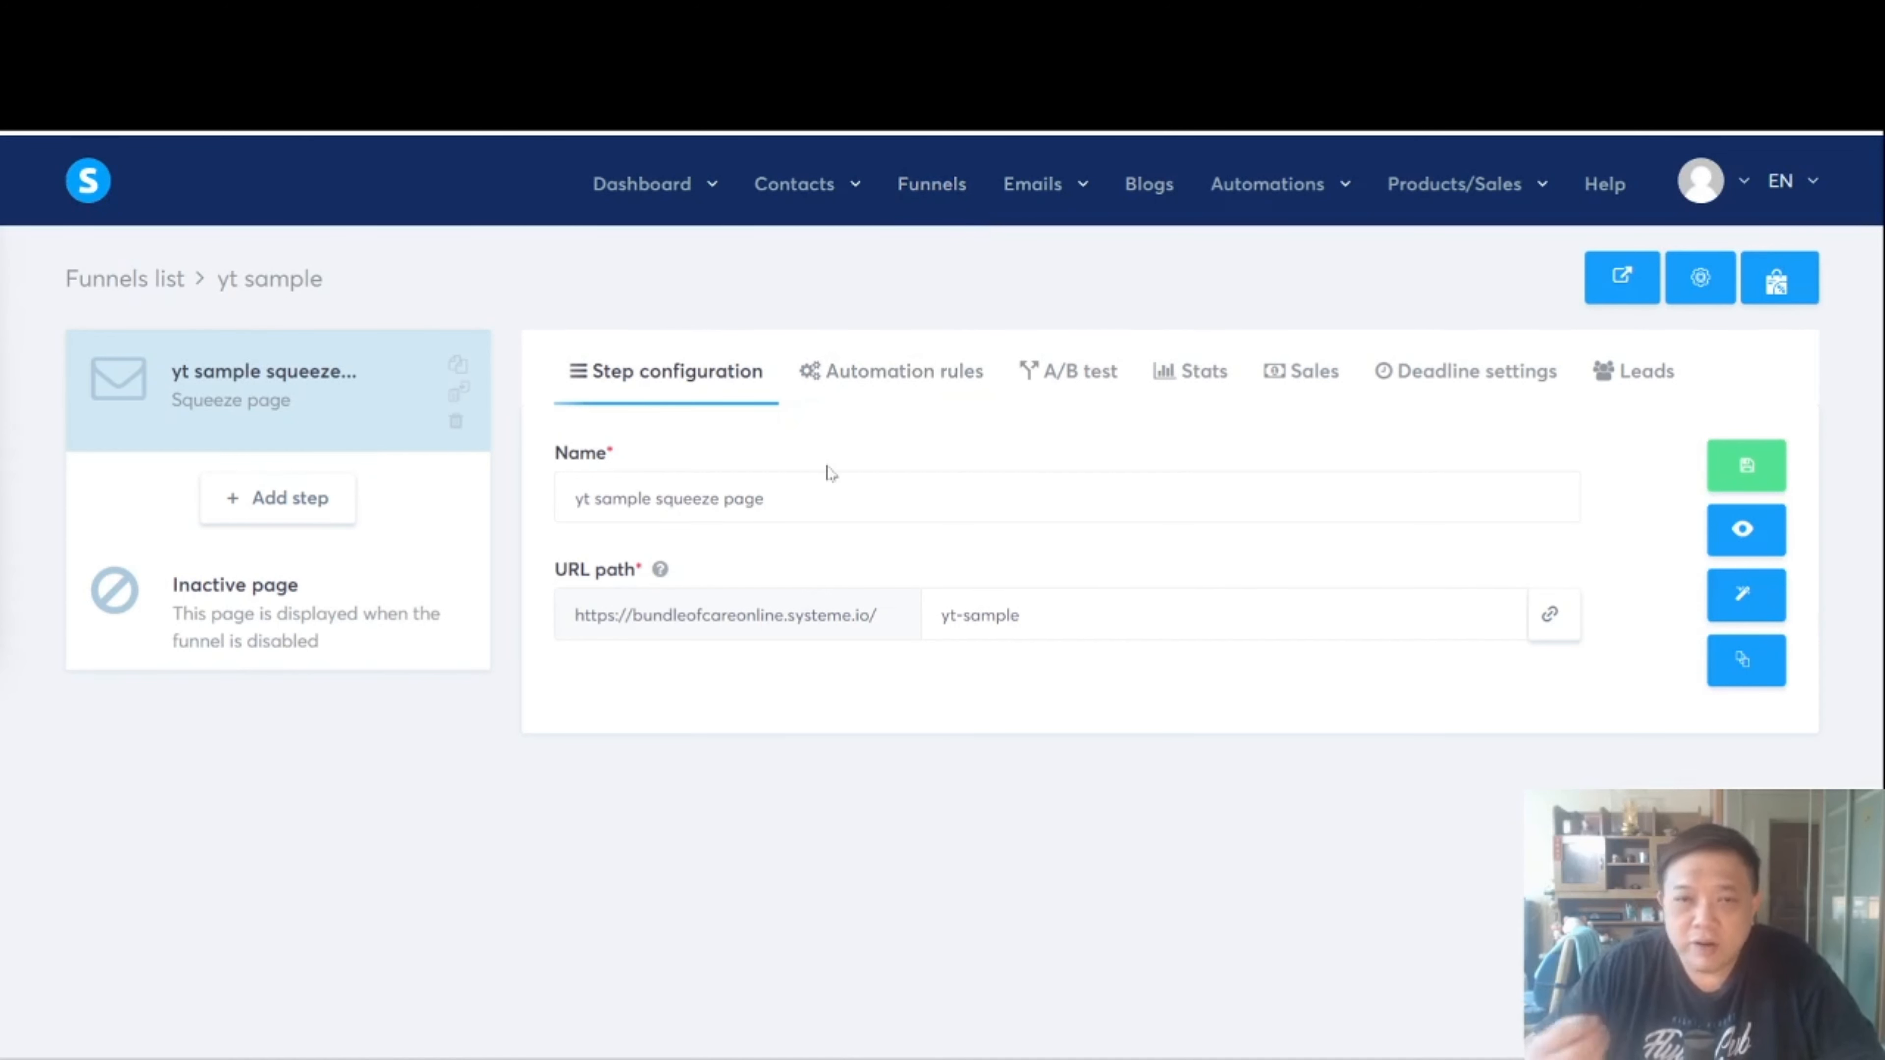
Start an automation rule for the squeeze page with the "Funnel step form subscribed" trigger
left_click(868, 378)
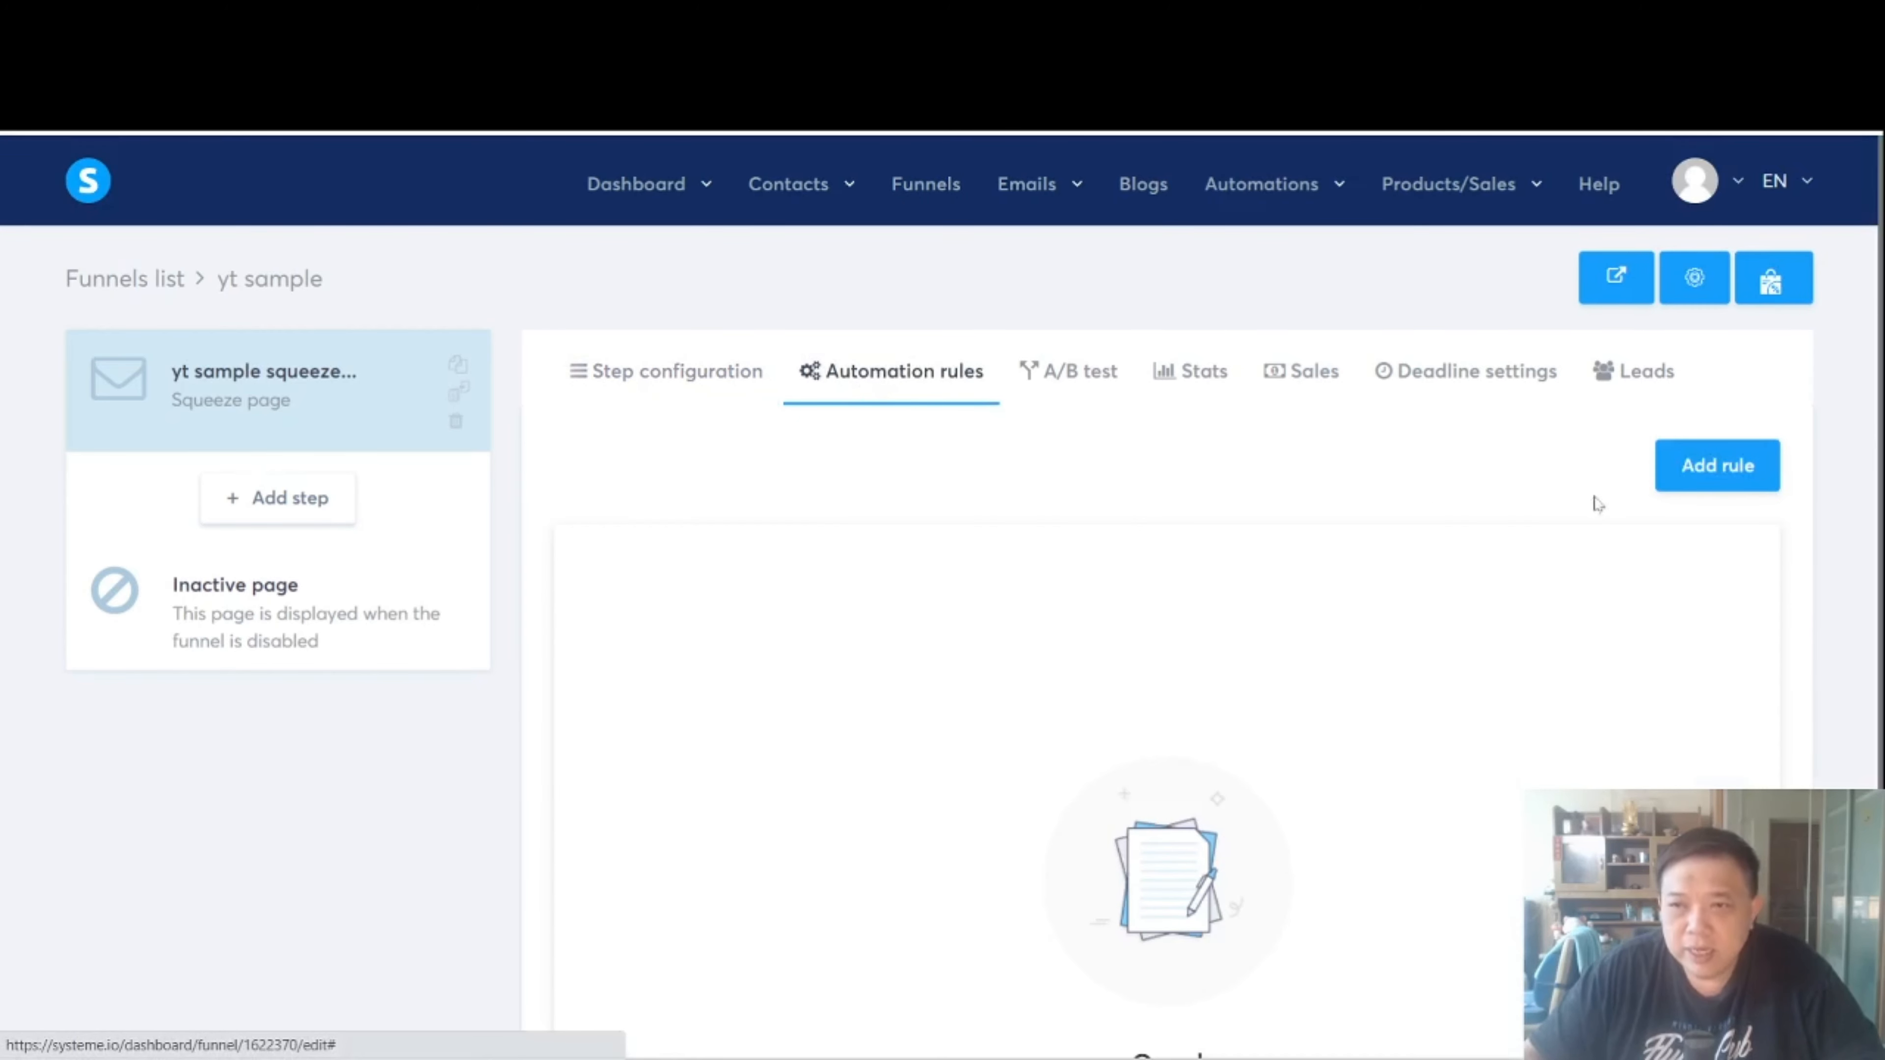
left_click(1687, 475)
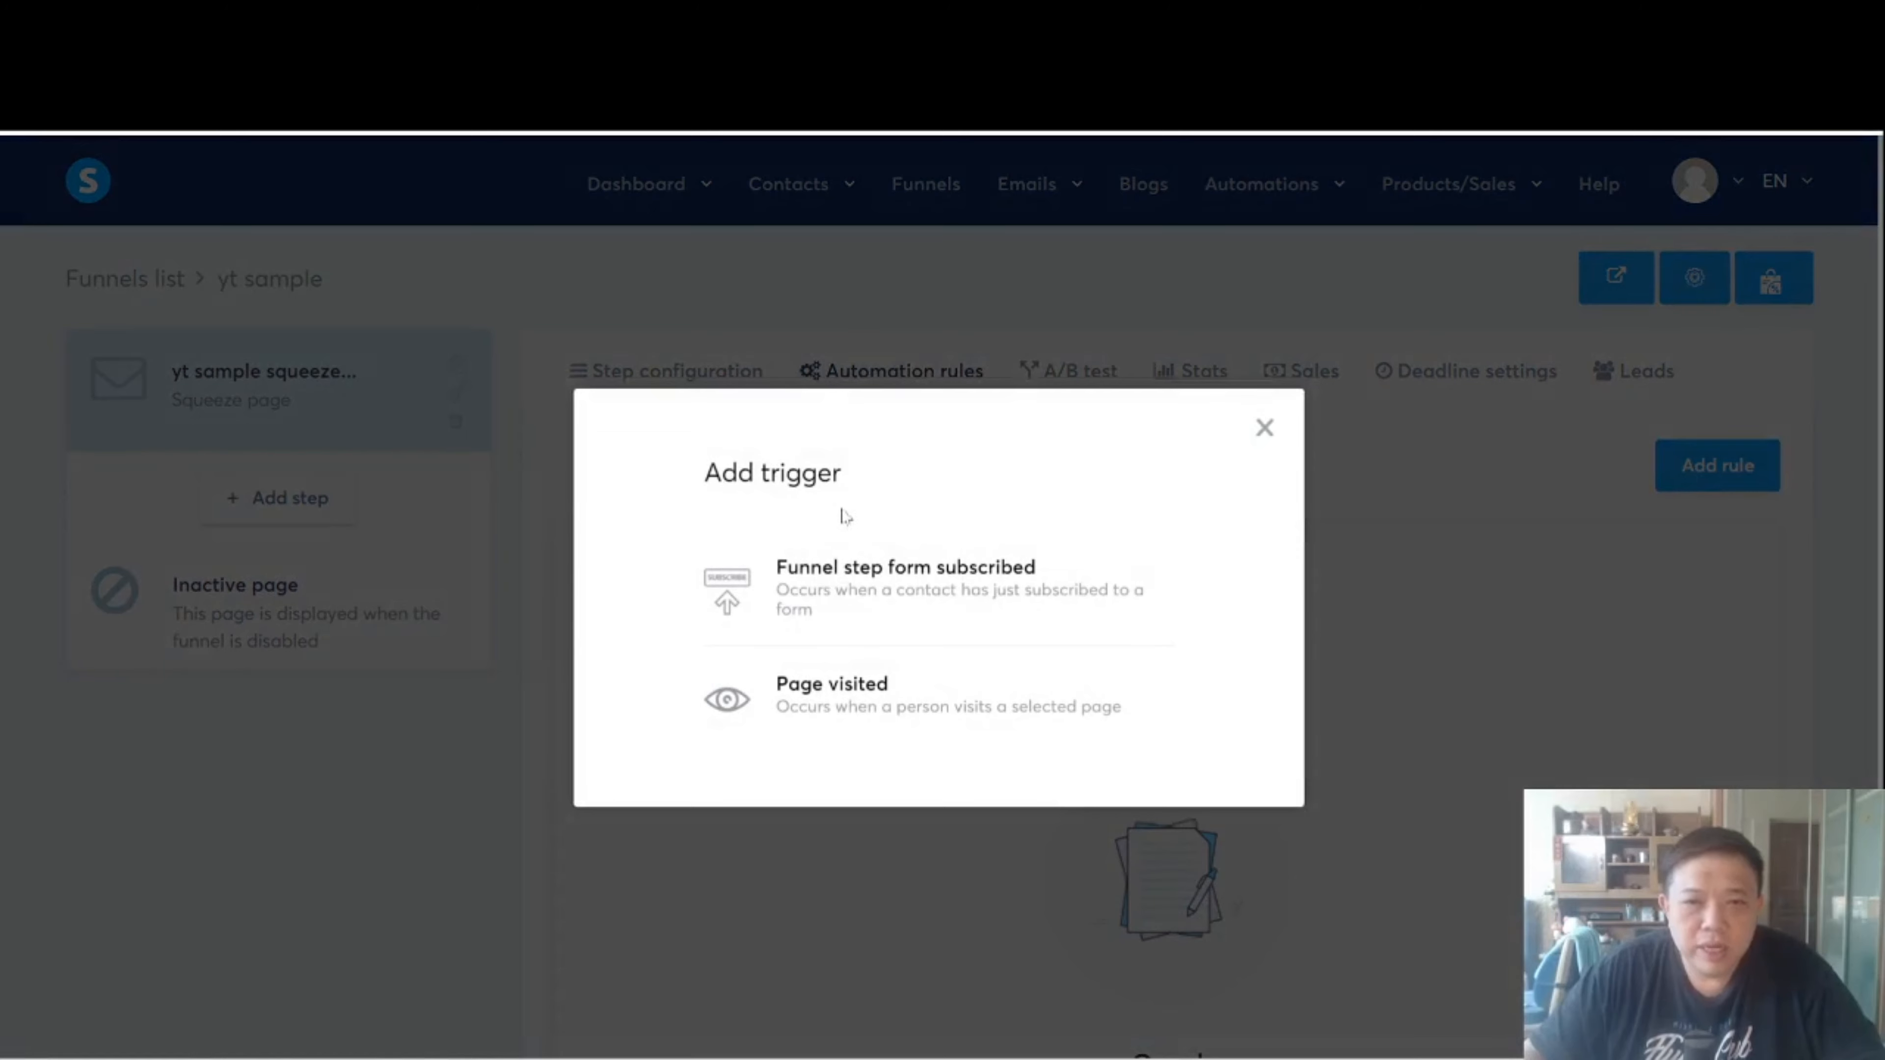
left_click(934, 578)
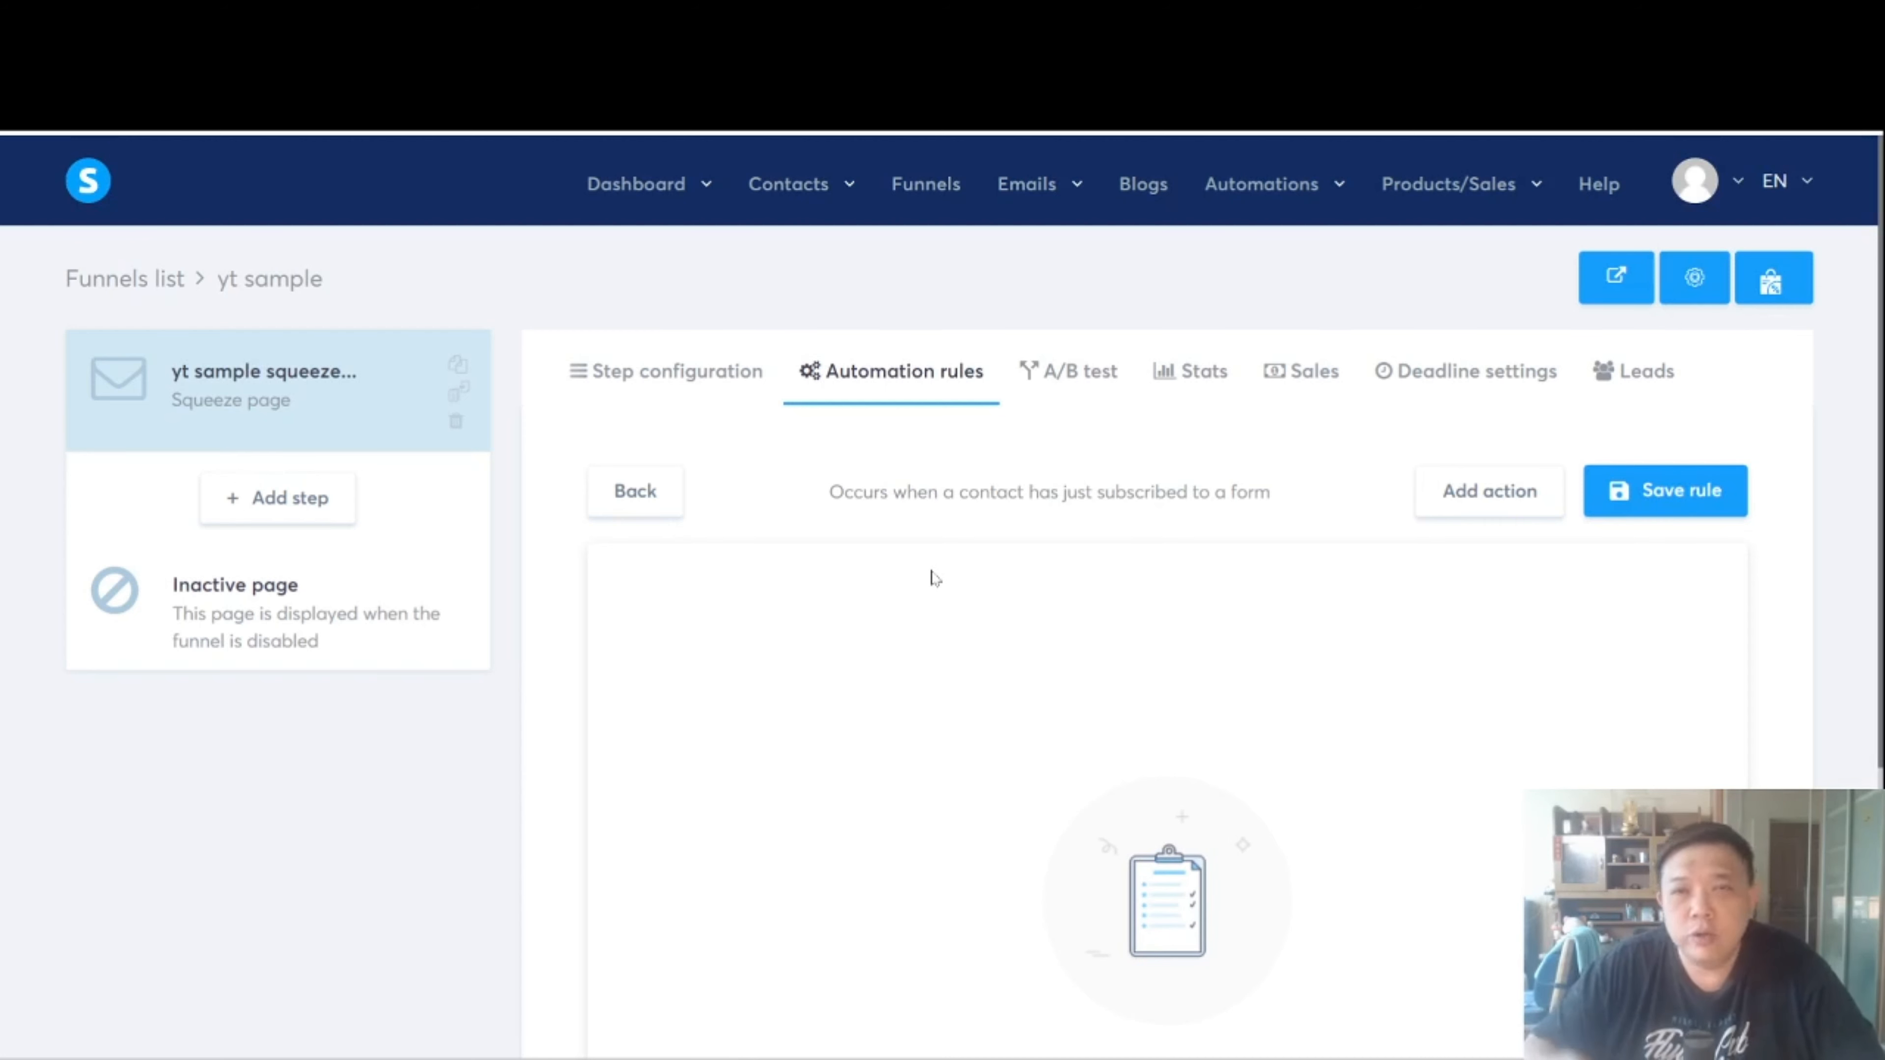
scroll(1037, 573, "down", 1)
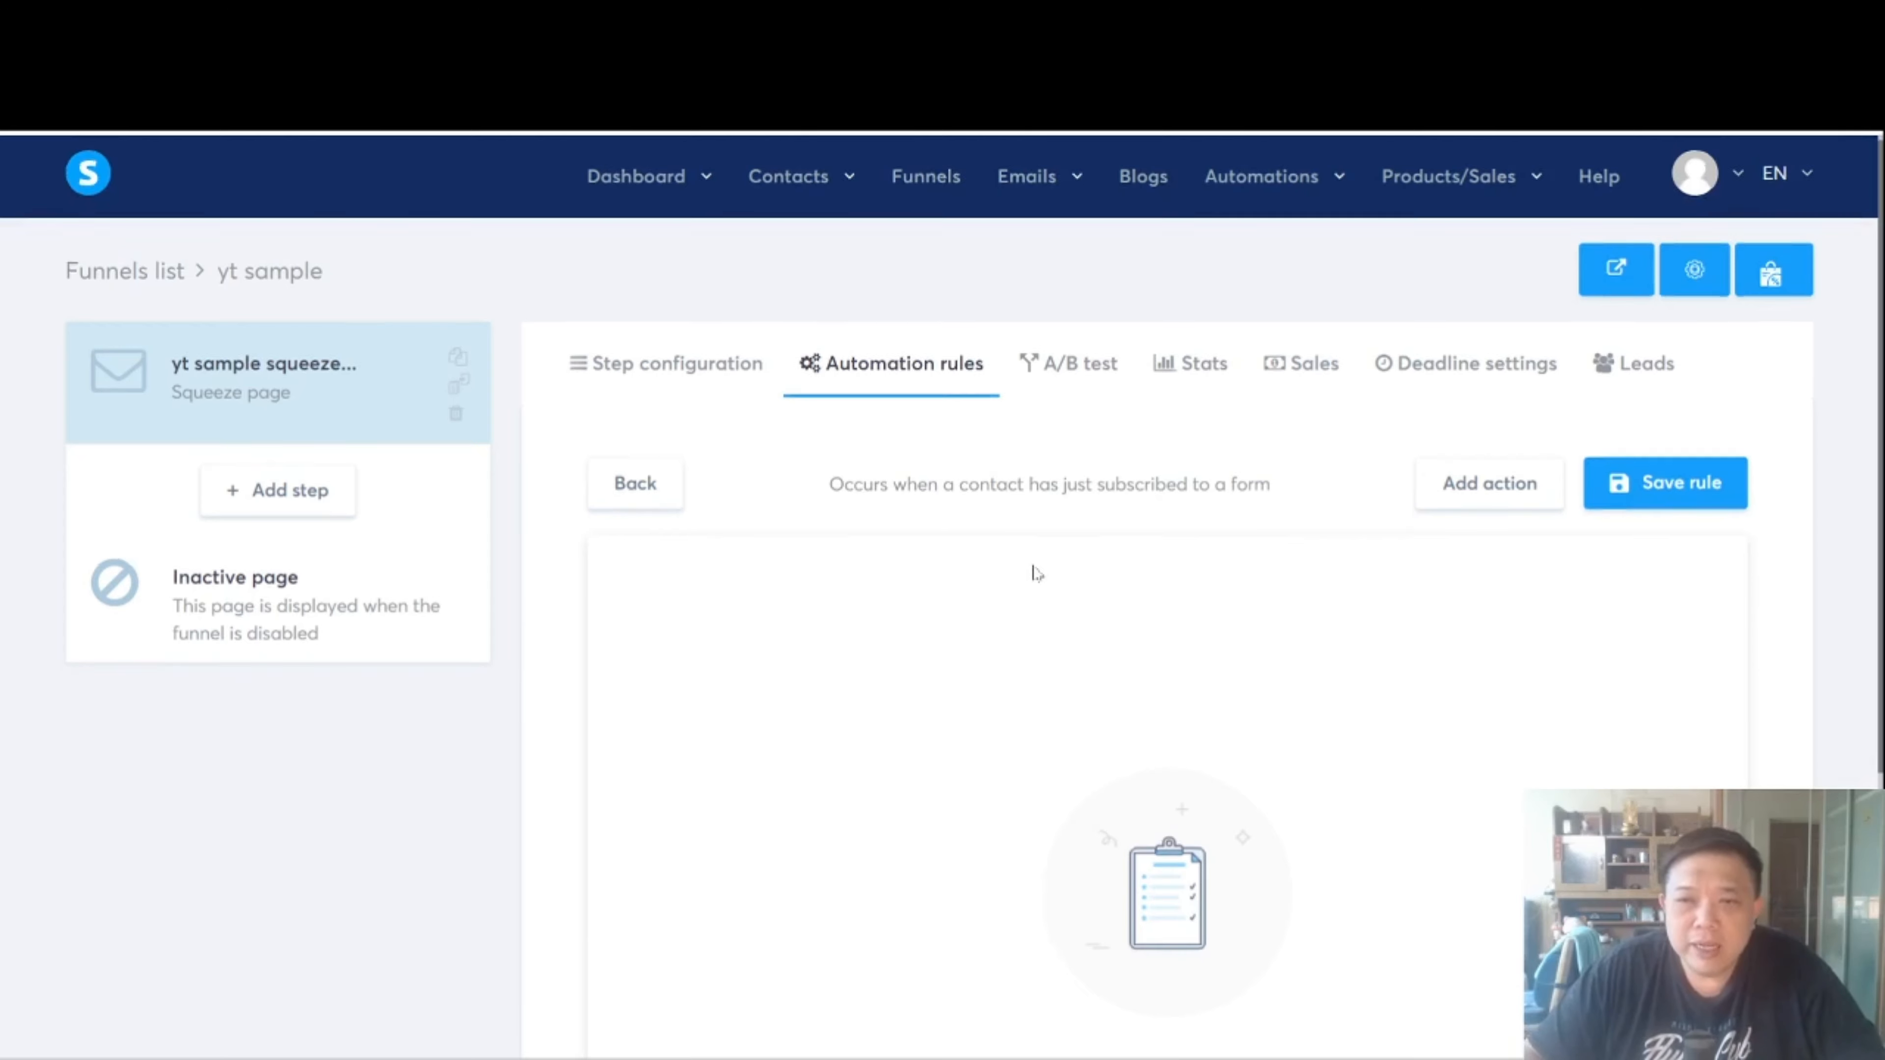
scroll(1034, 572, "down", 5)
scroll(1031, 568, "up", 5)
scroll(1031, 568, "down", 5)
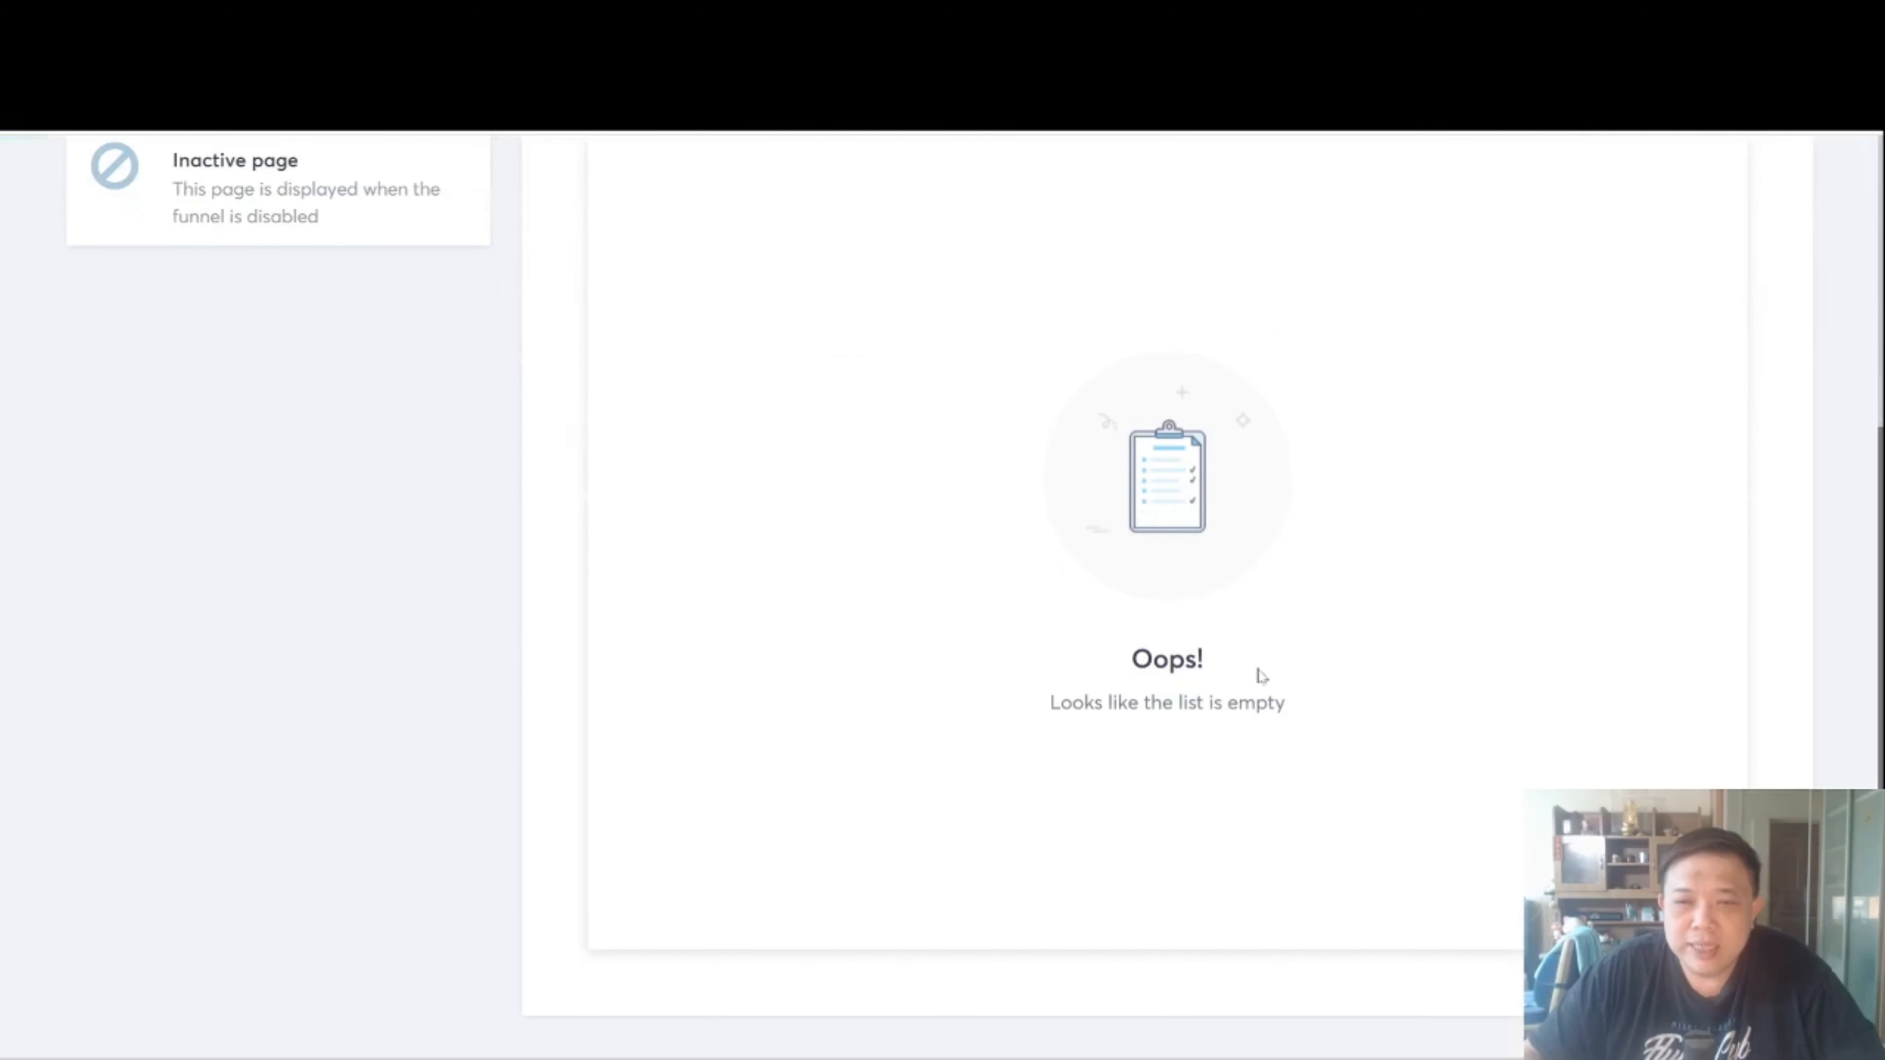
scroll(1261, 676, "up", 3)
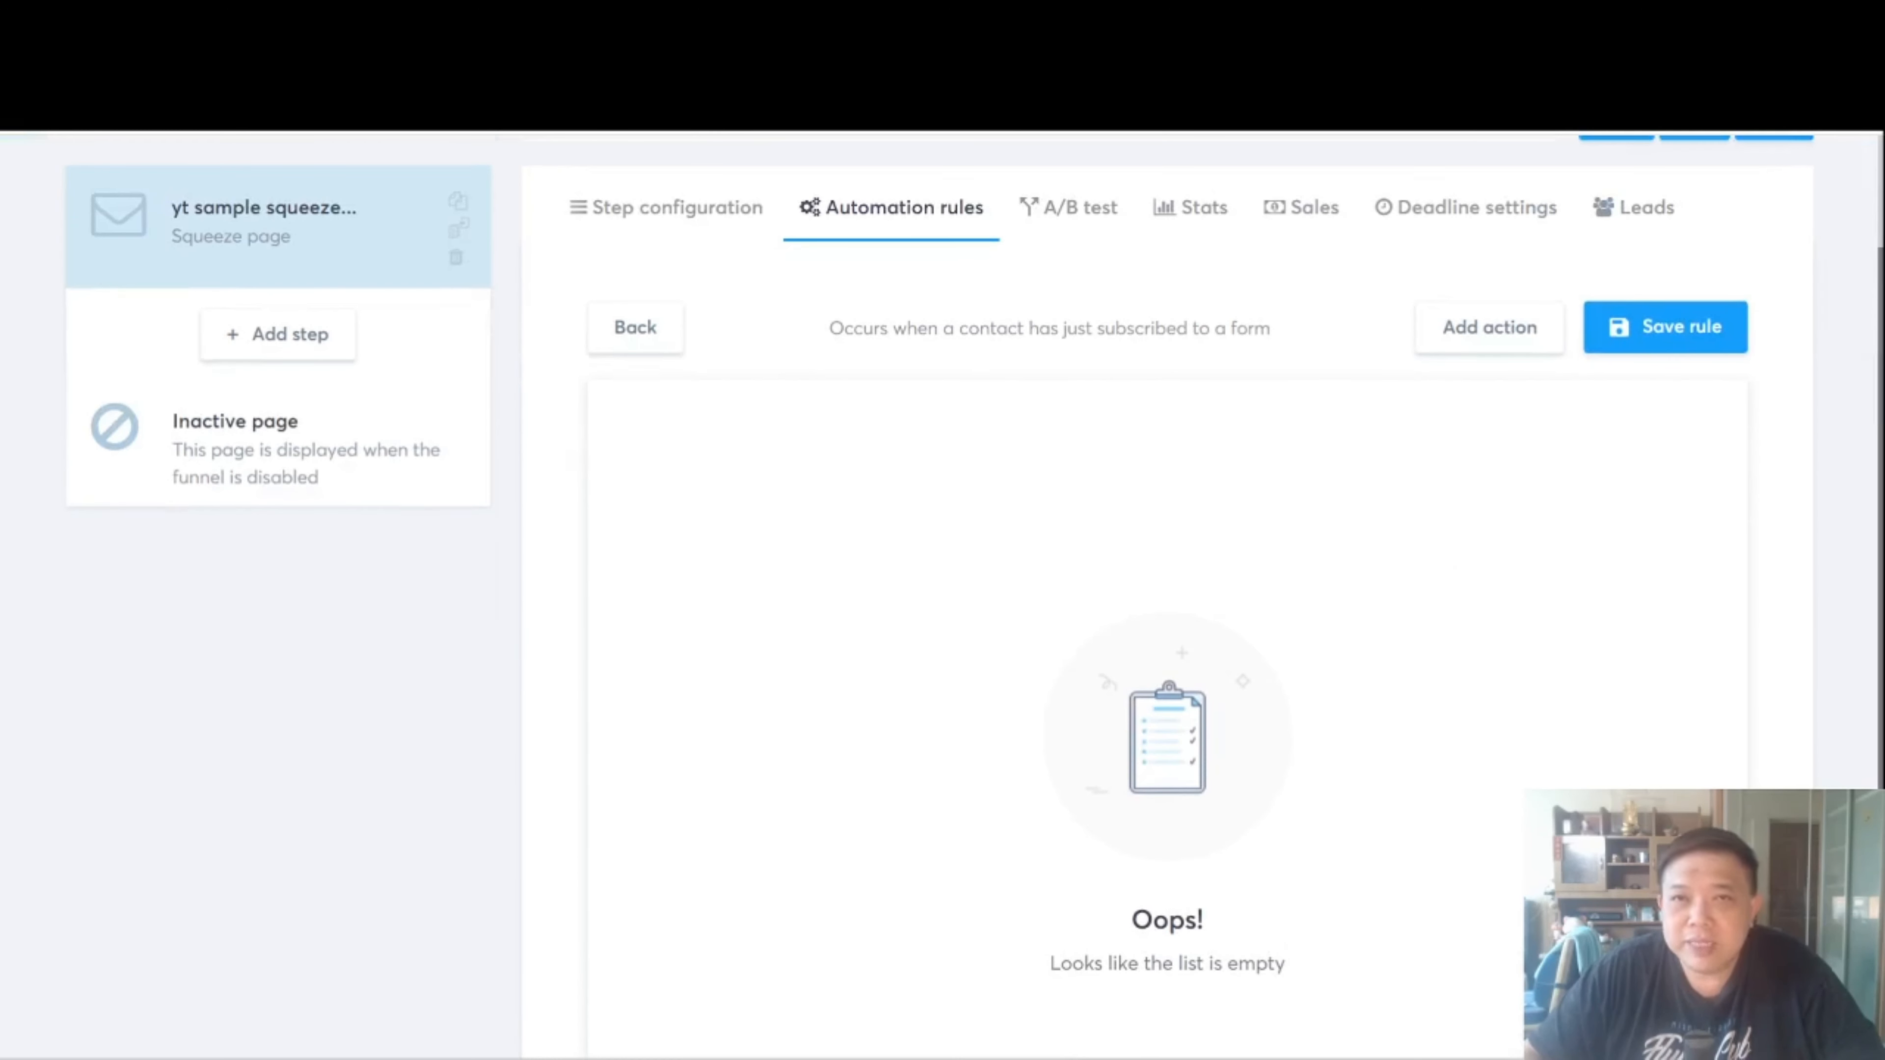
Add an "Add a tag" action with the tag "yt sample" to the rule and save the rule
left_click(1470, 327)
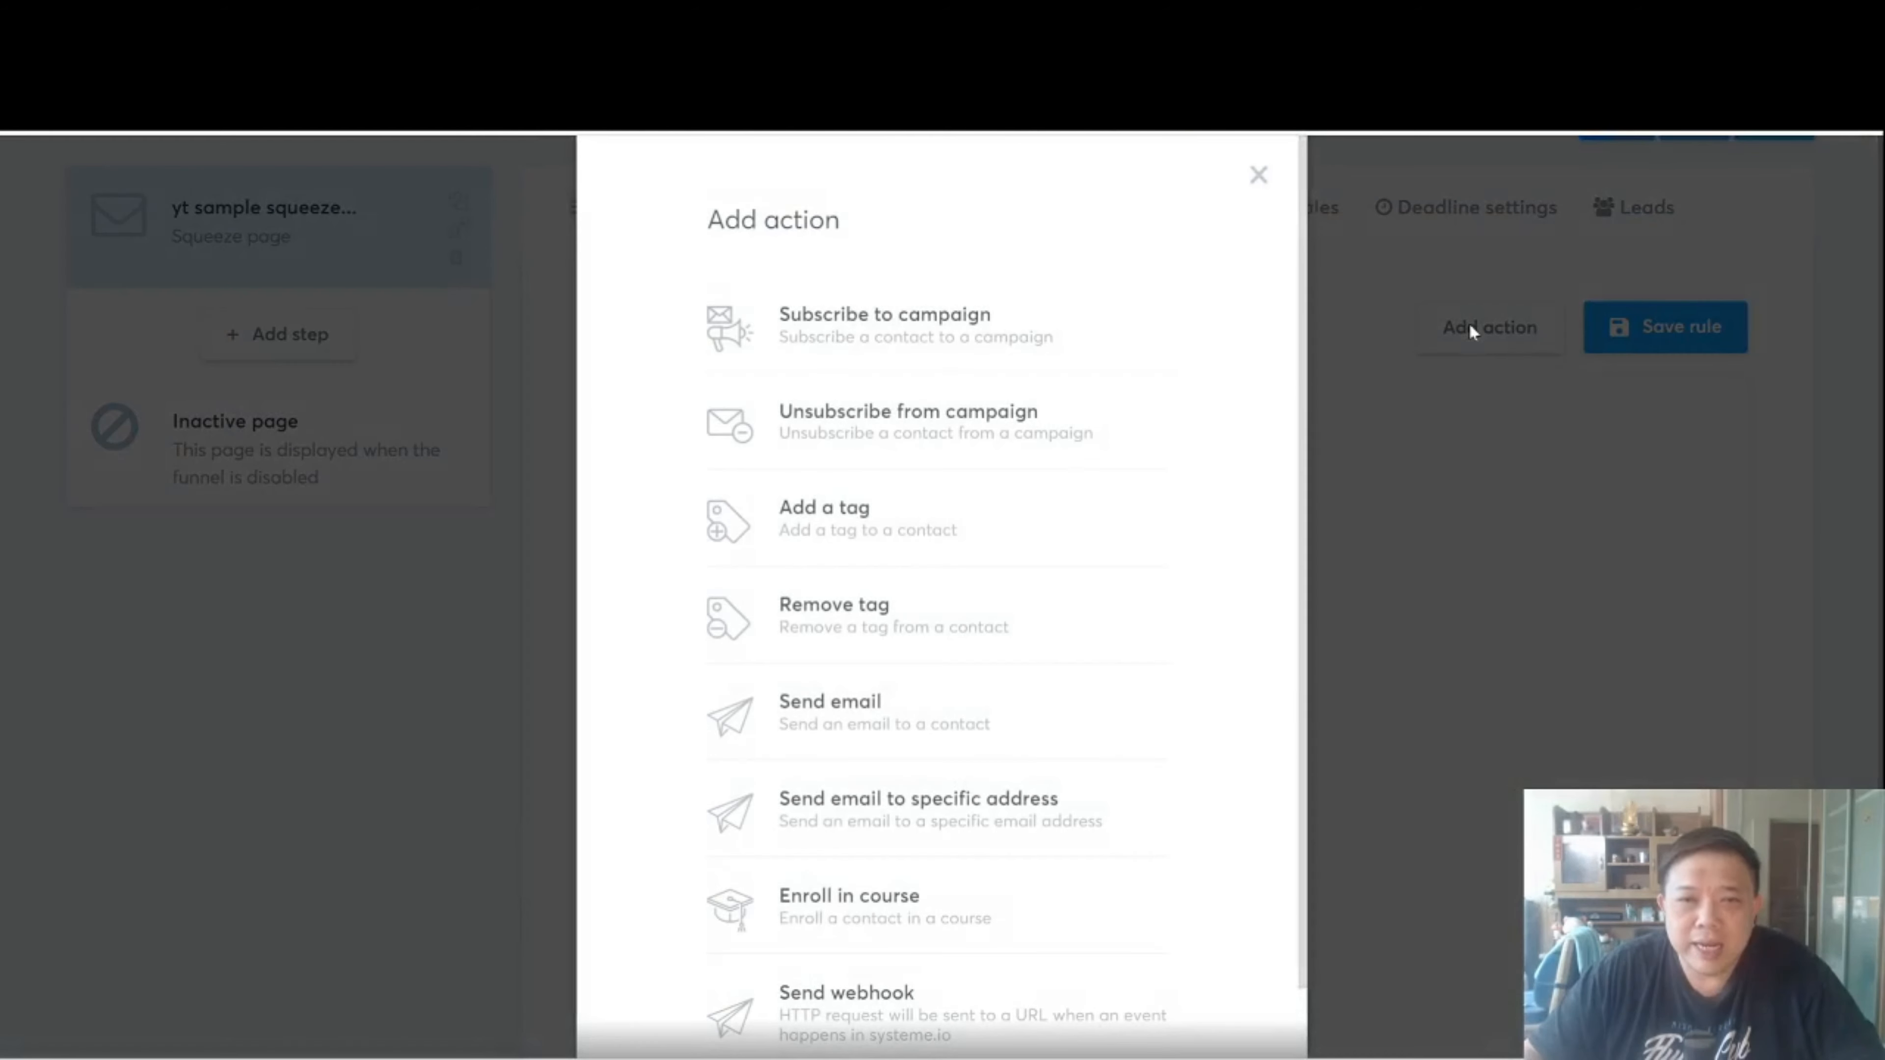
left_click(829, 516)
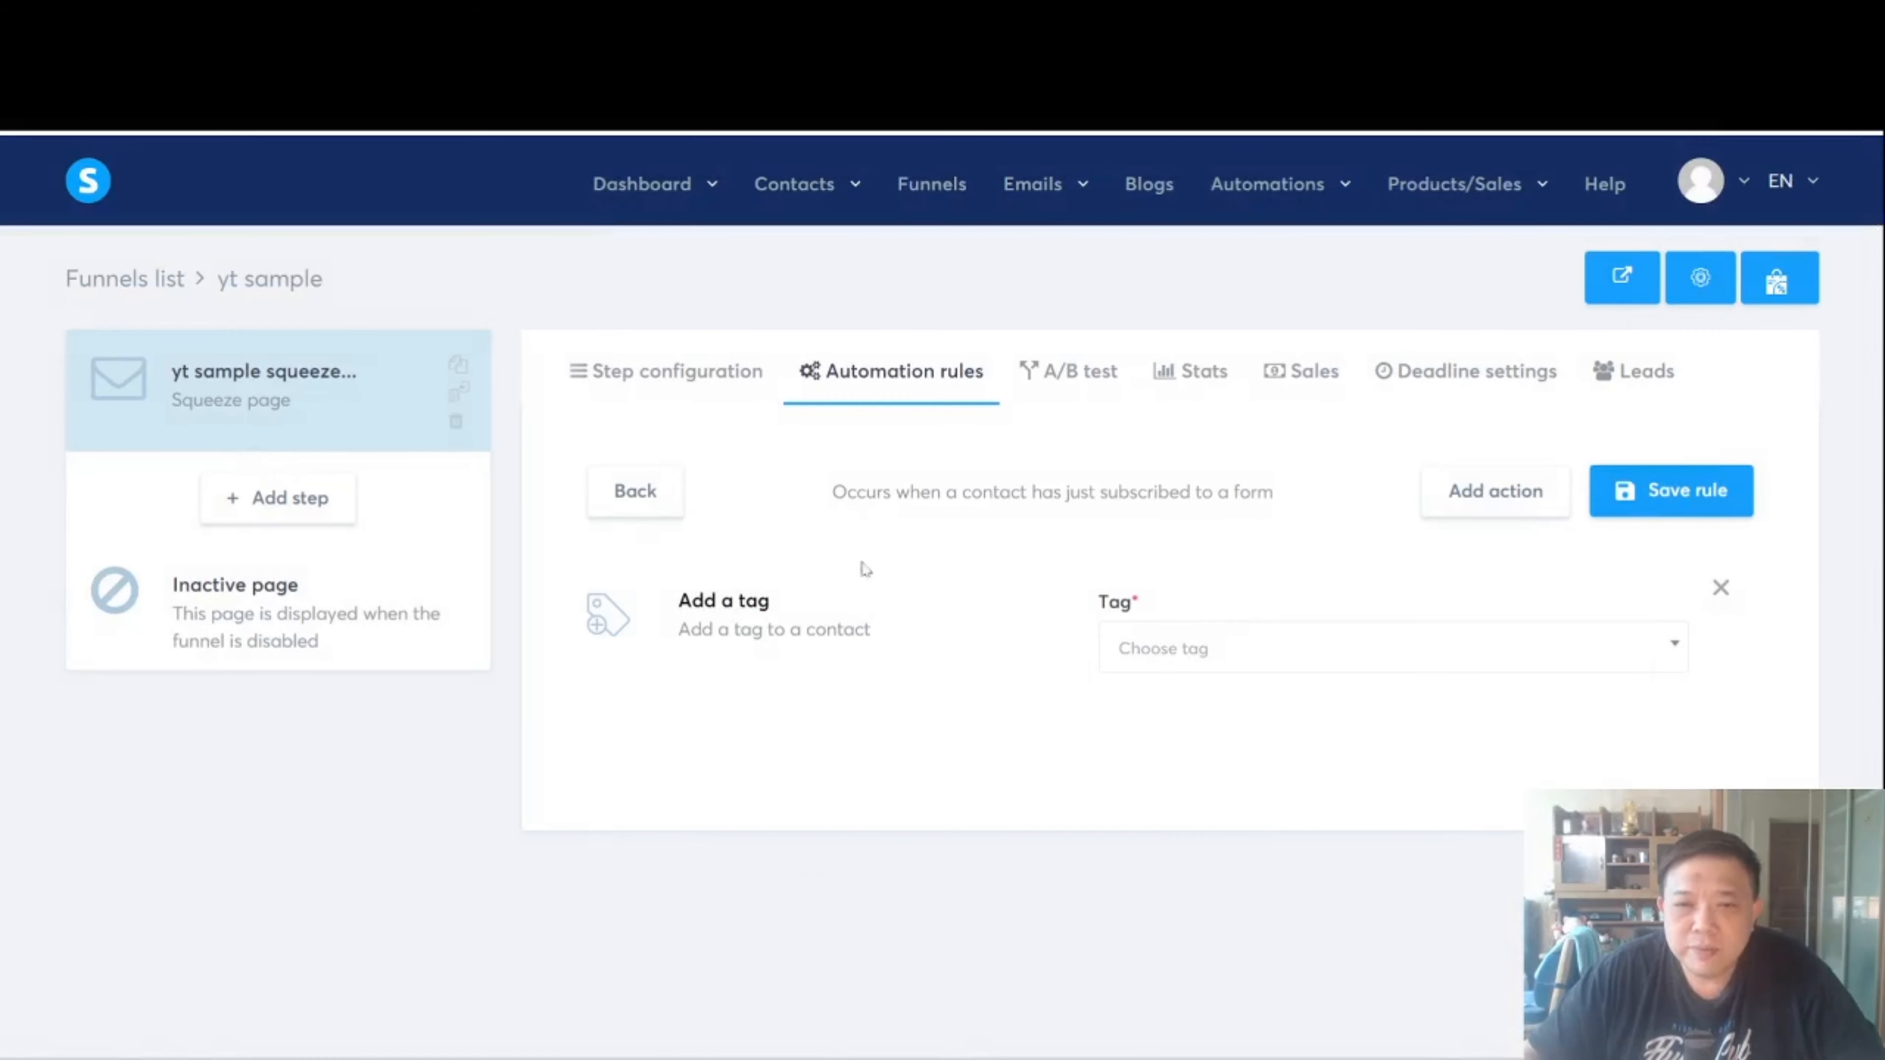
left_click(1206, 657)
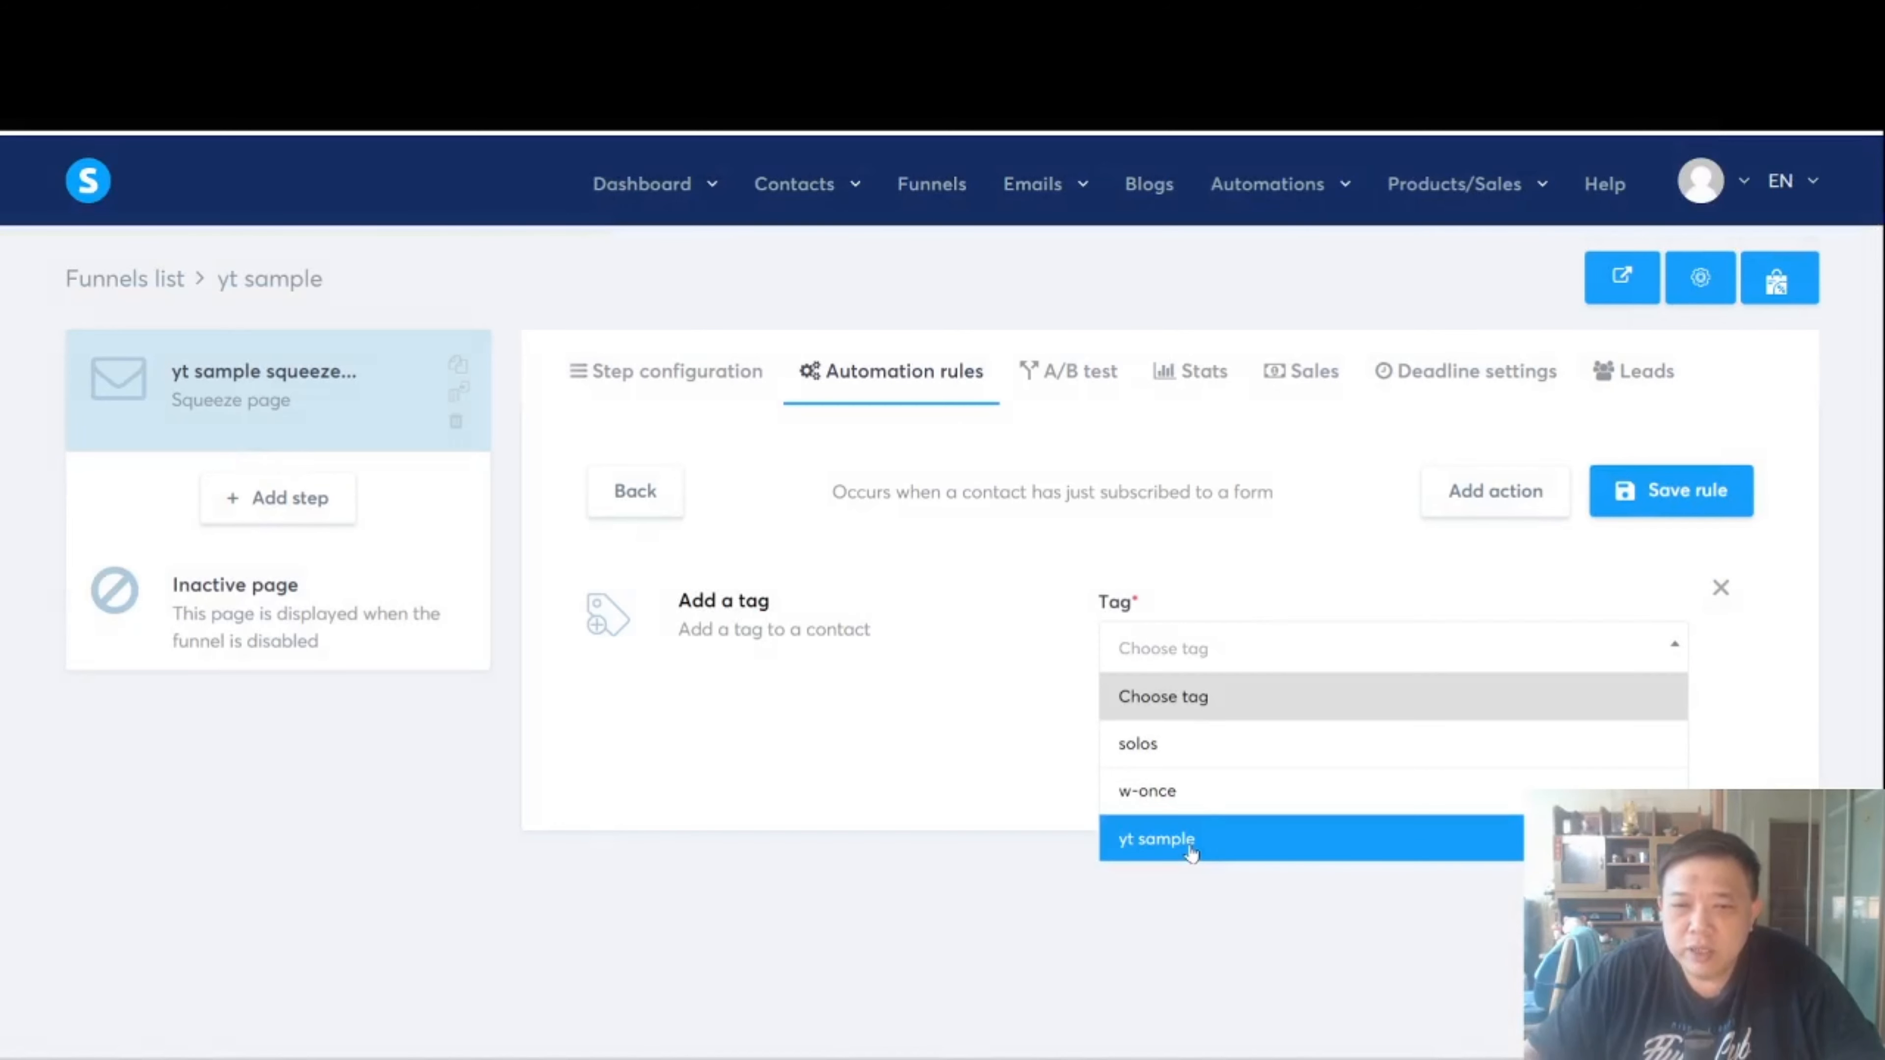
left_click(1207, 842)
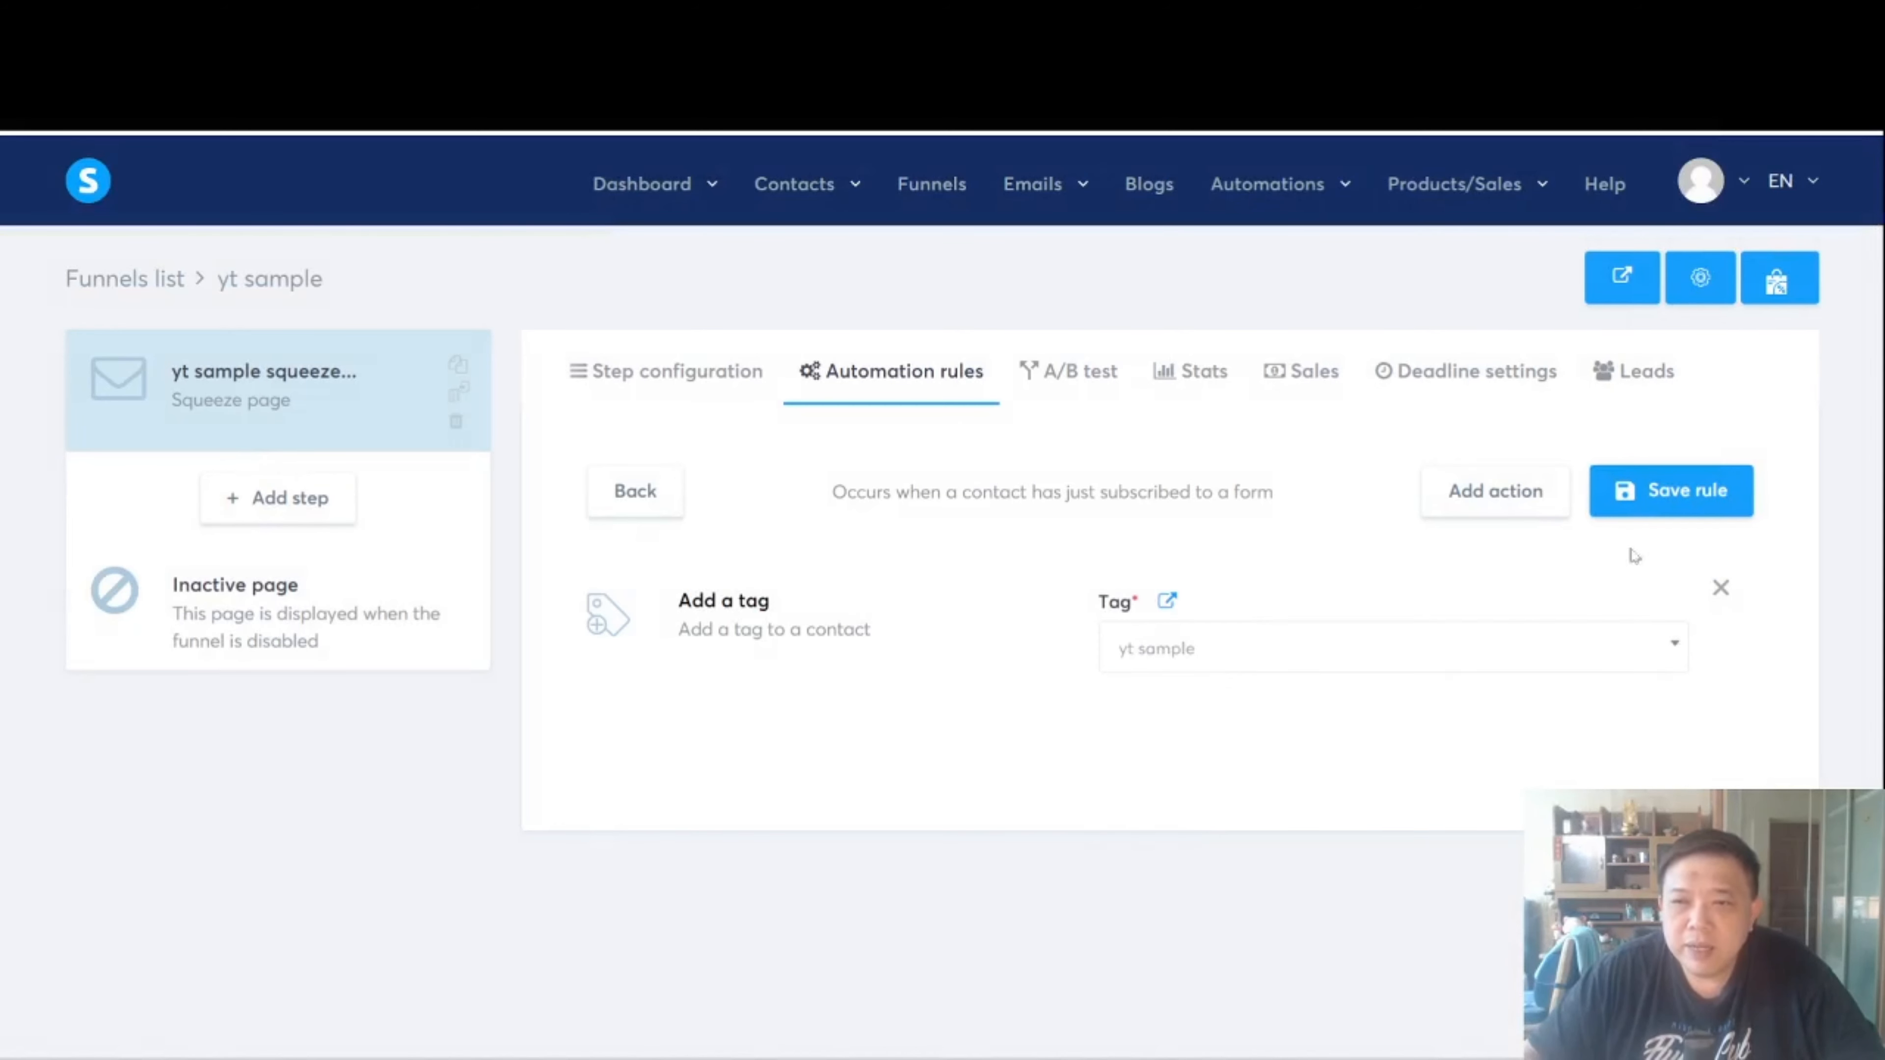
left_click(1653, 507)
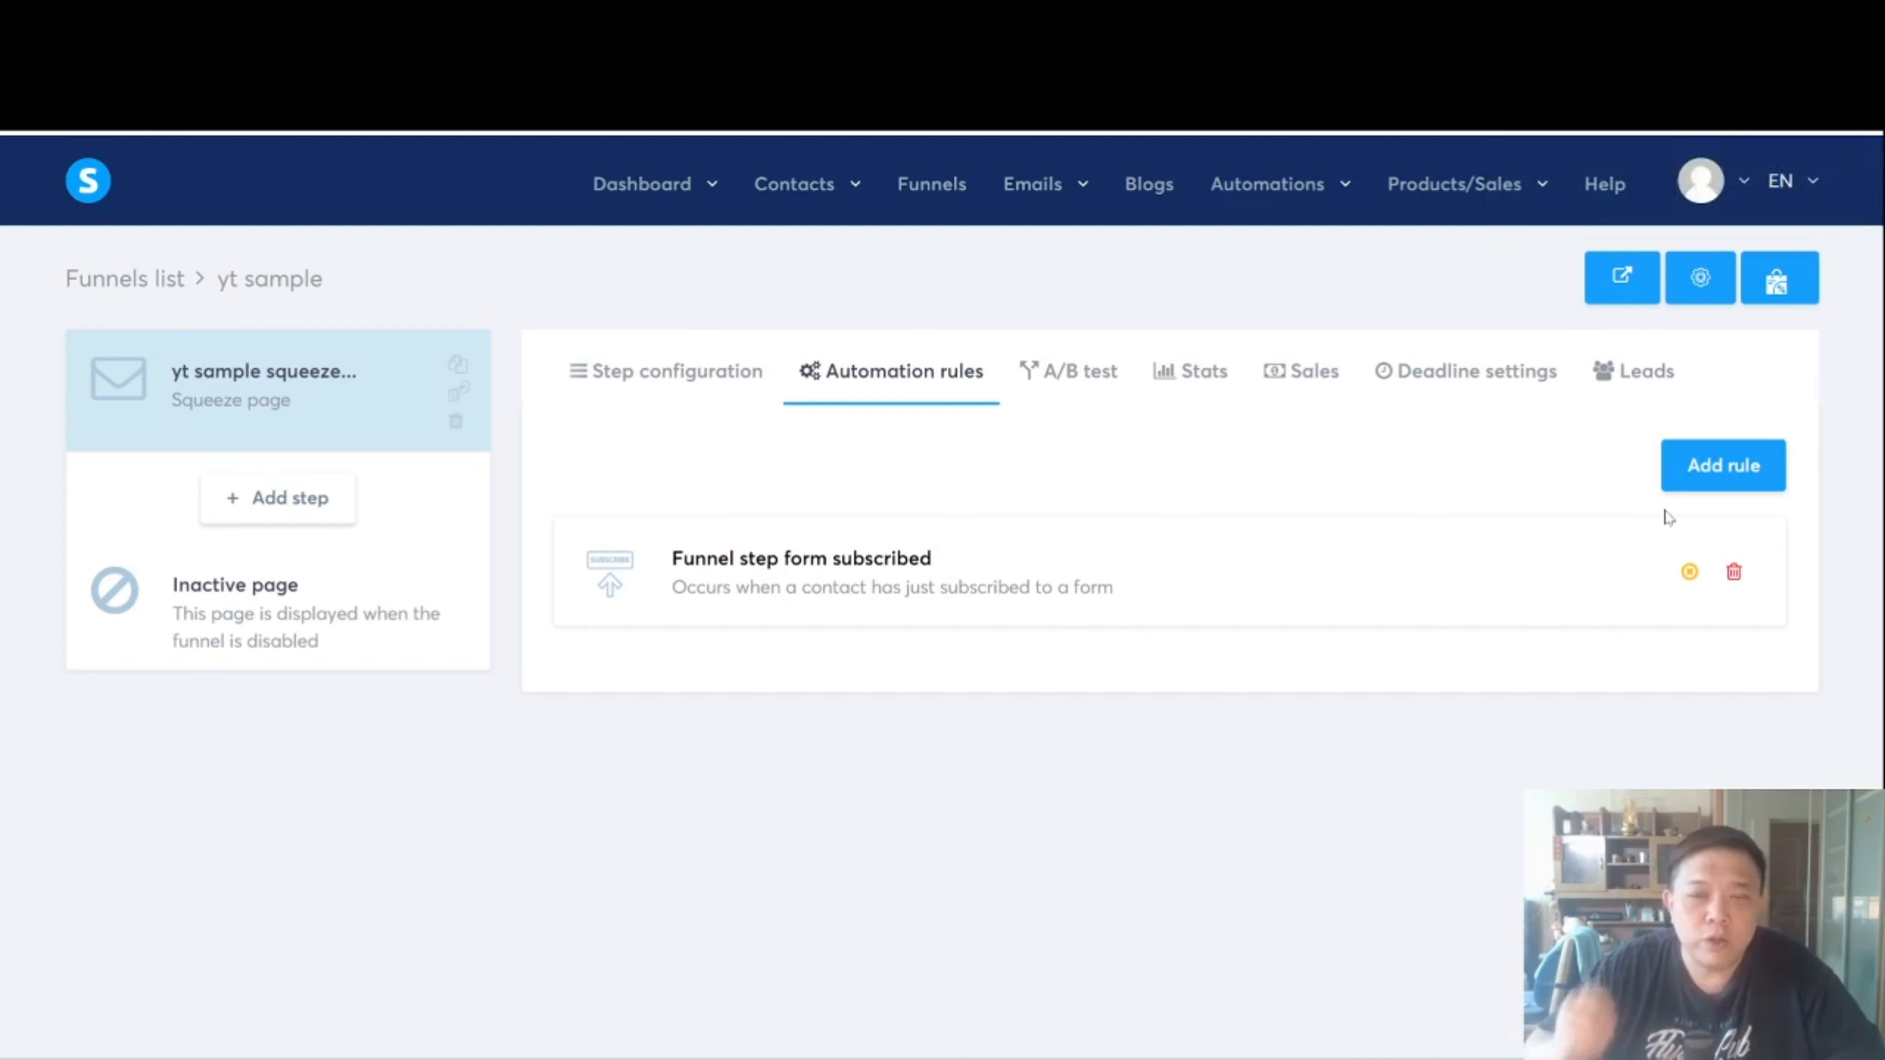
Open the squeeze page in the page editor's mobile view and center-align the "Do you want to make money while you sleep?" headline
left_click(665, 372)
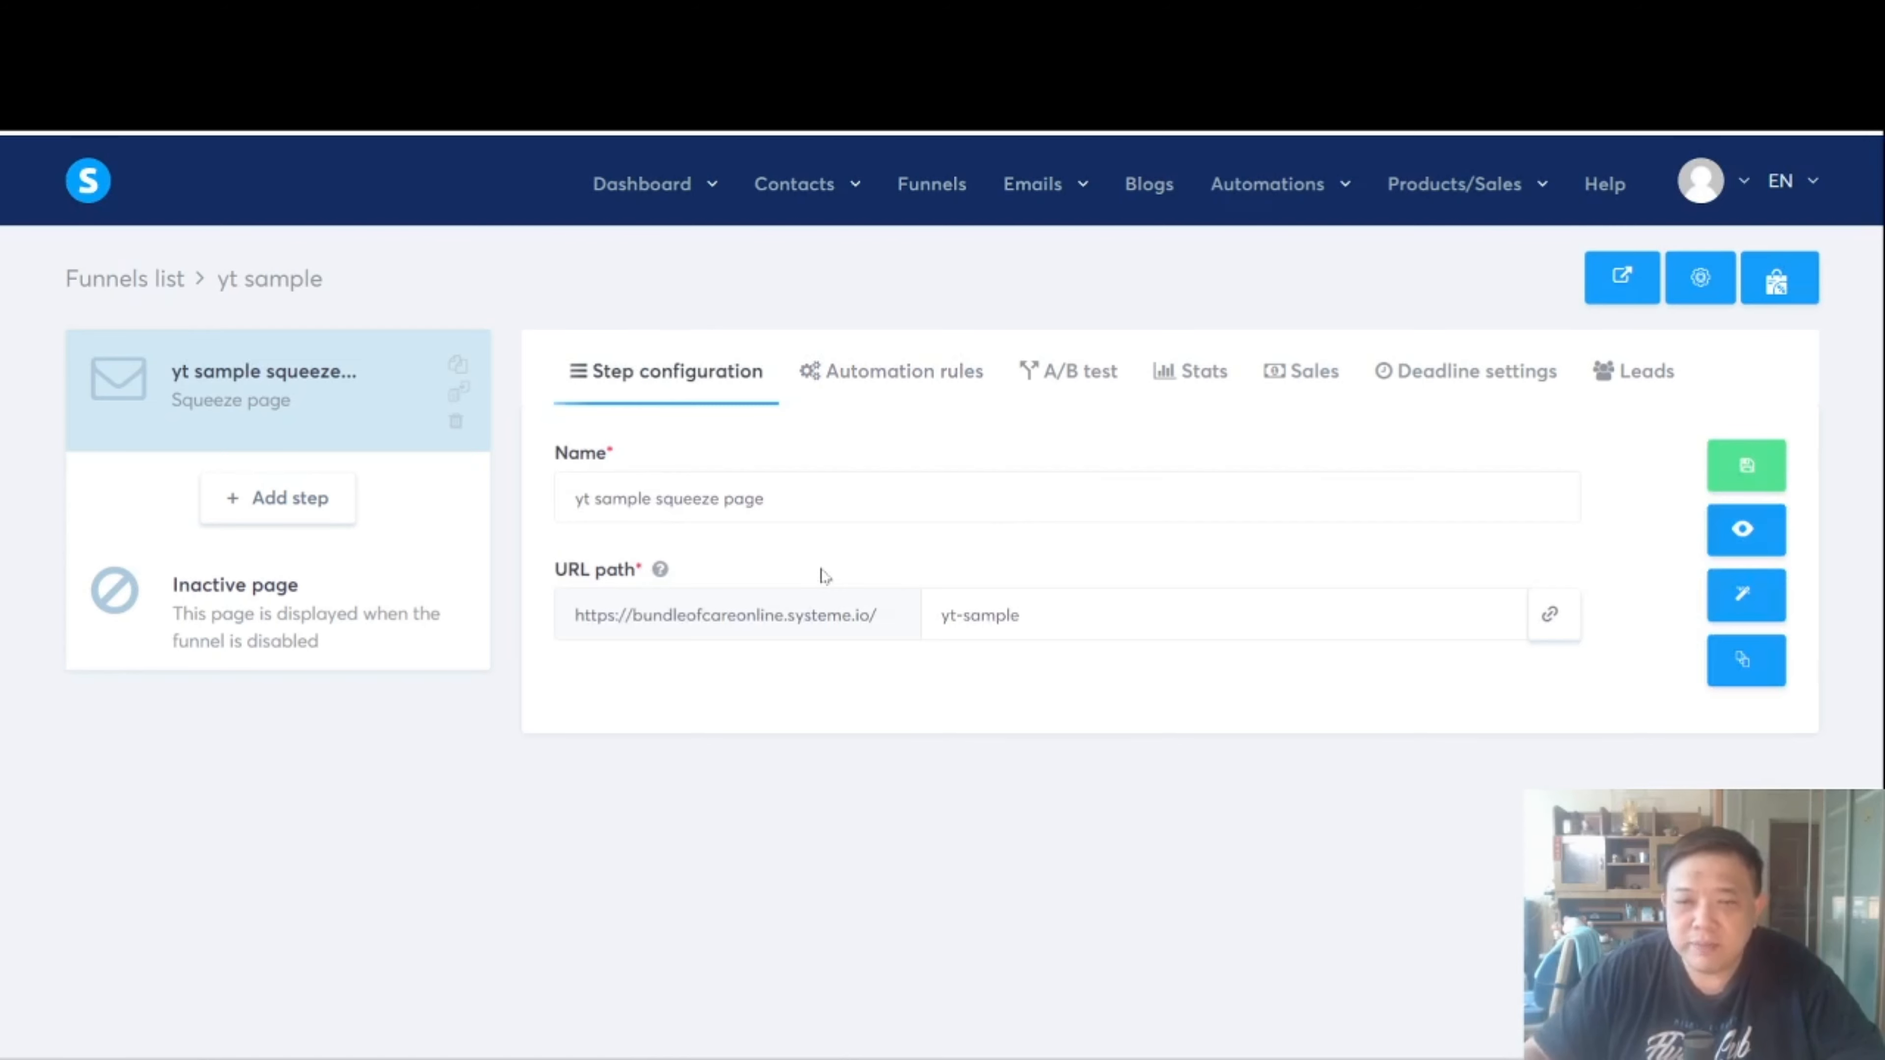
left_click(1745, 594)
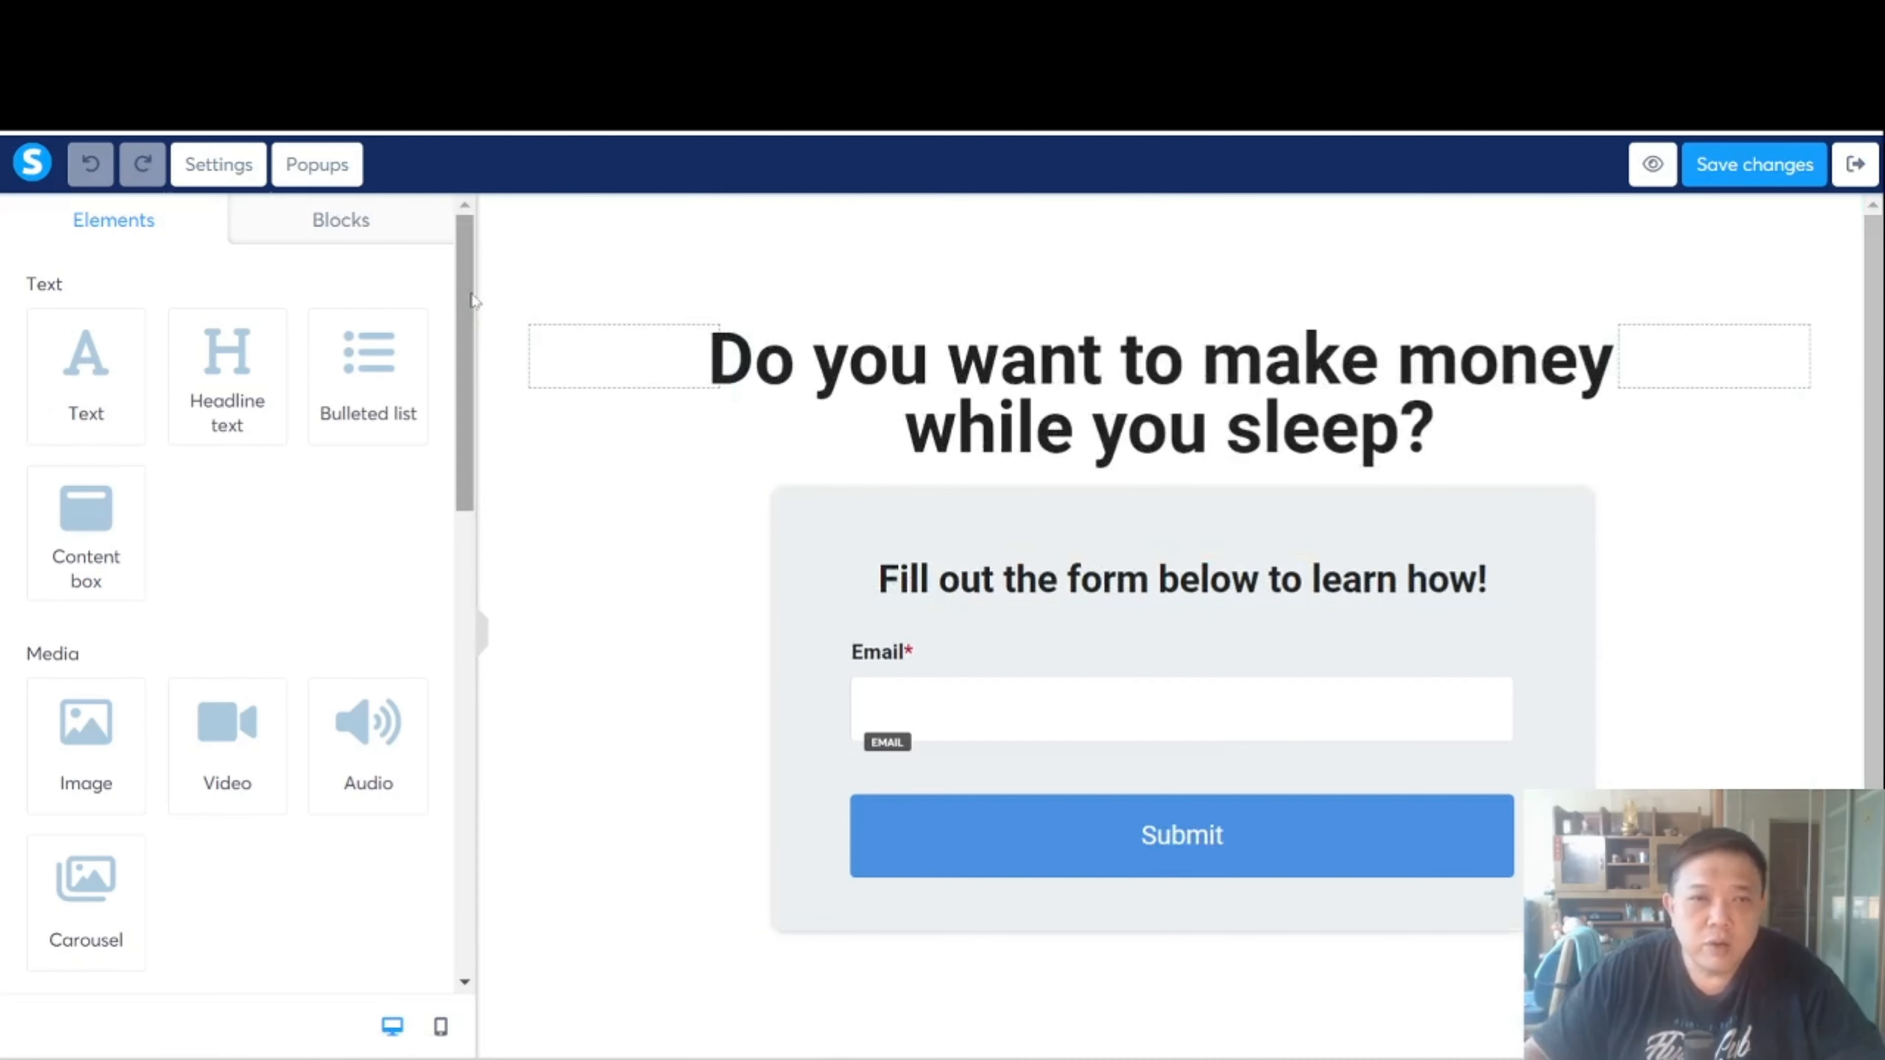
left_click_drag(464, 405, 475, 865)
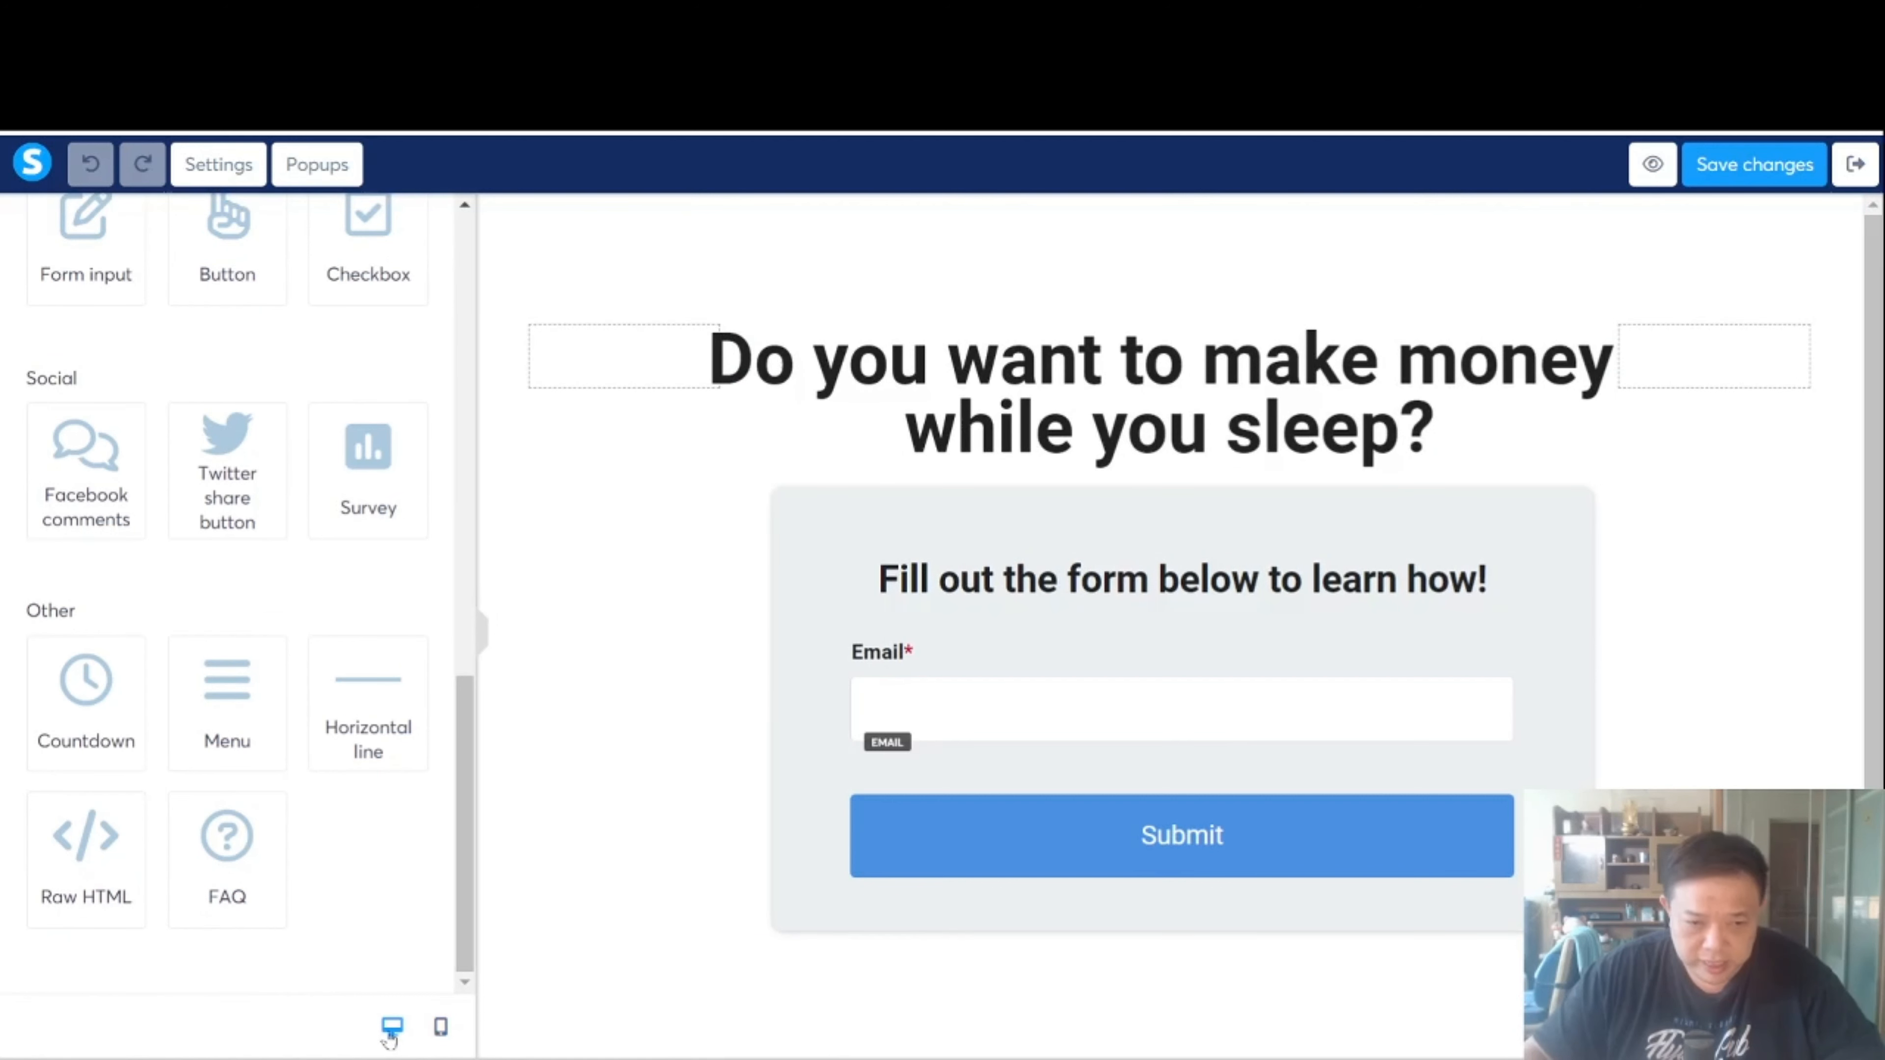
left_click(441, 1026)
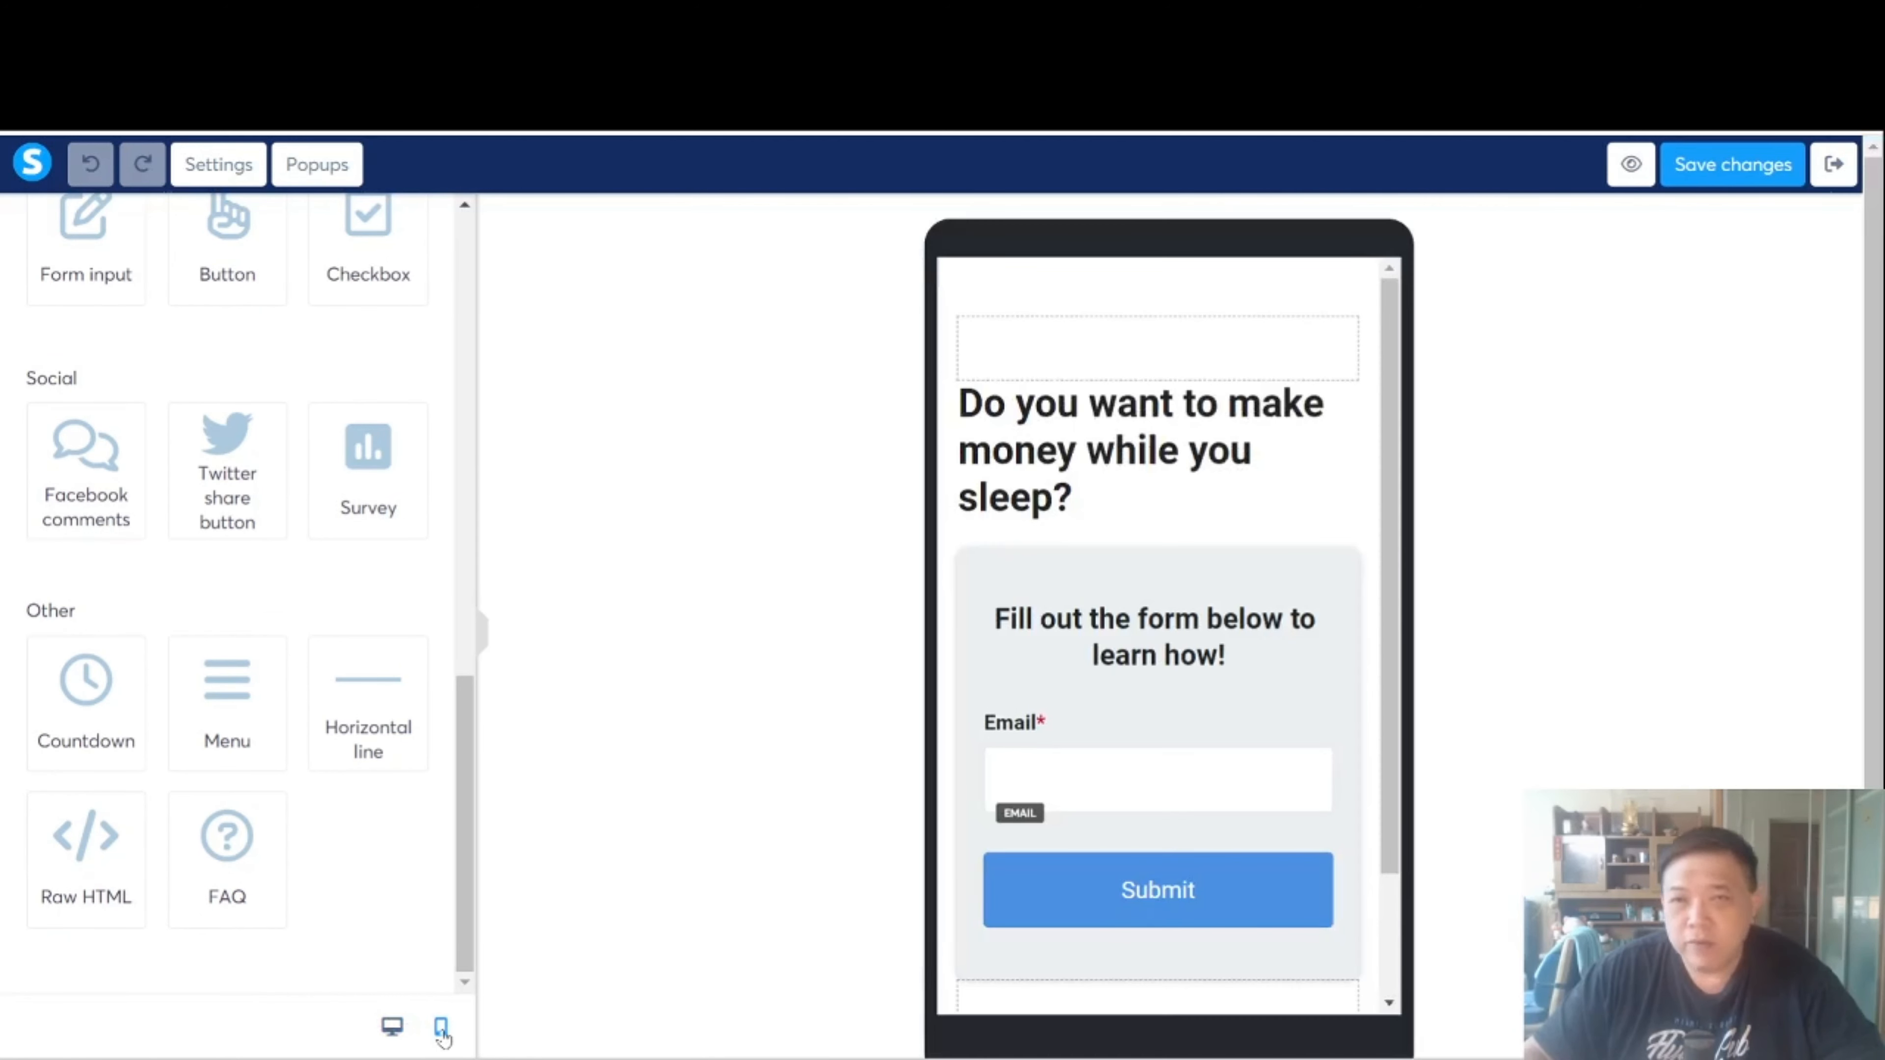
left_click(1217, 480)
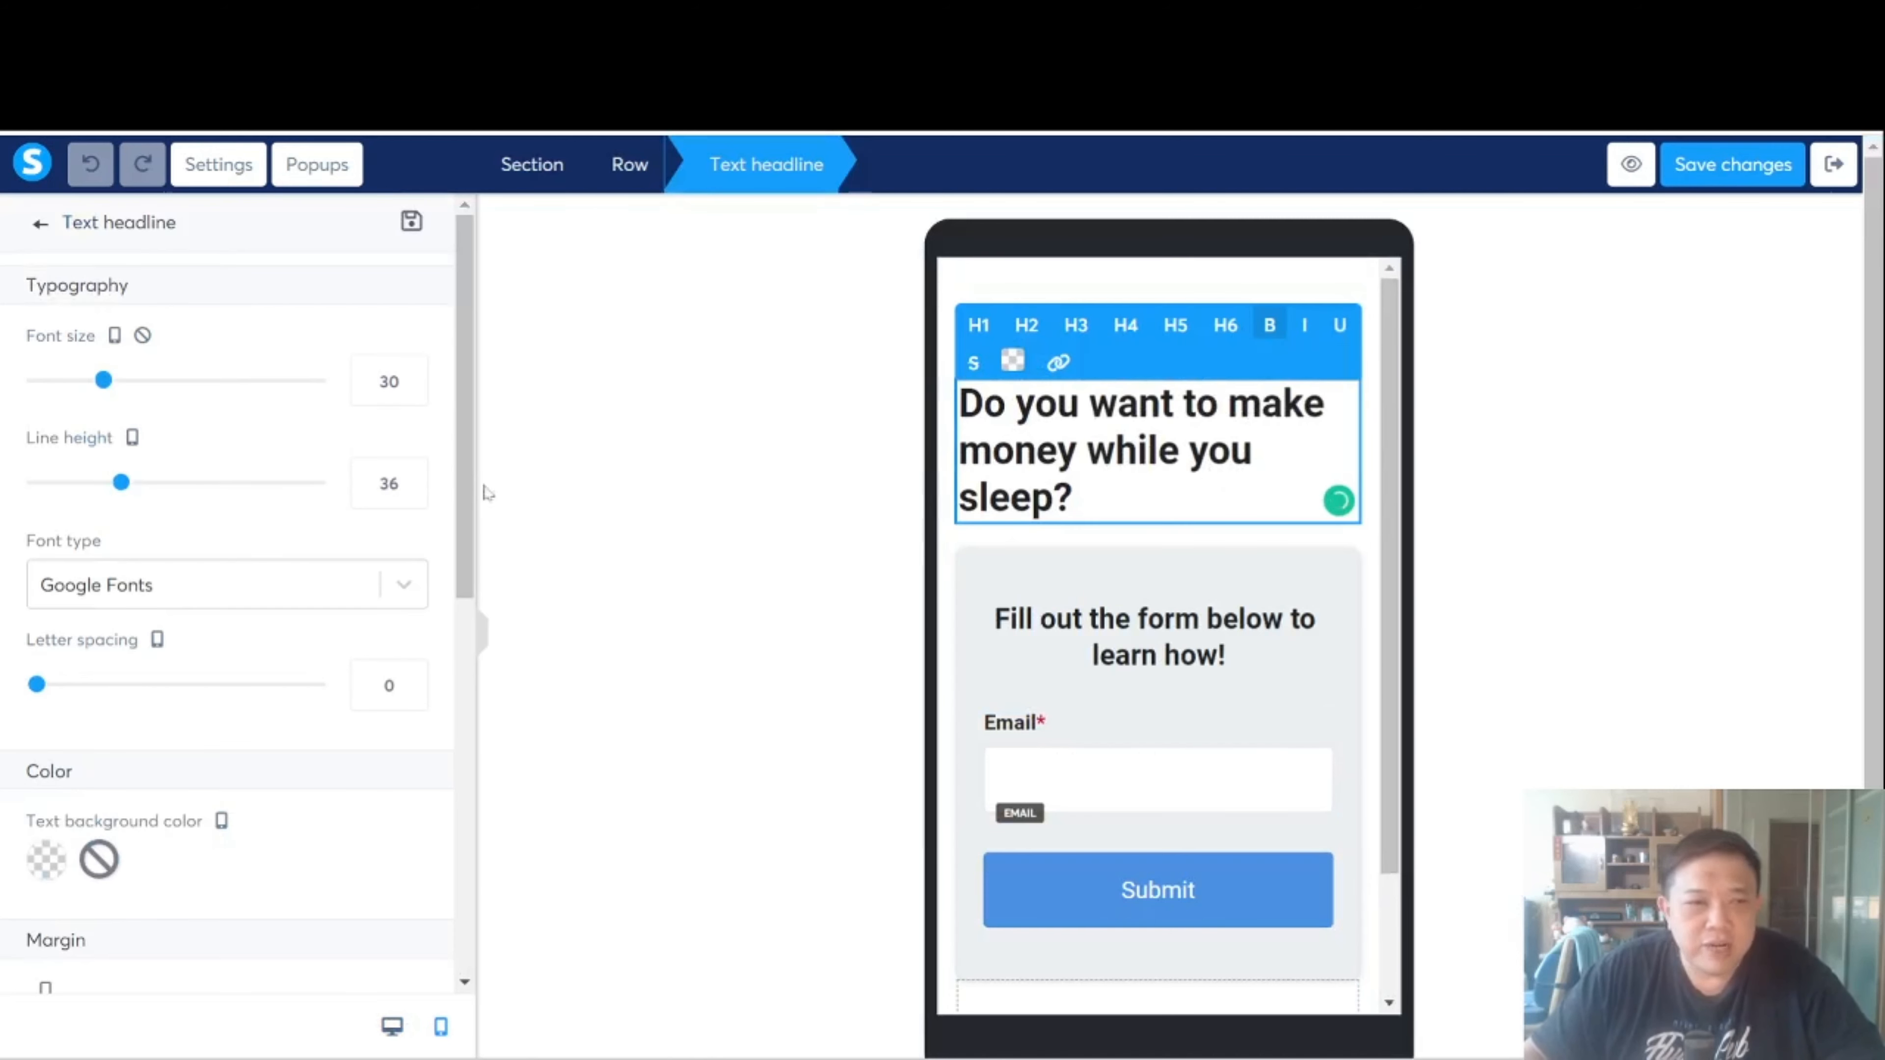
scroll(281, 665, "down", 8)
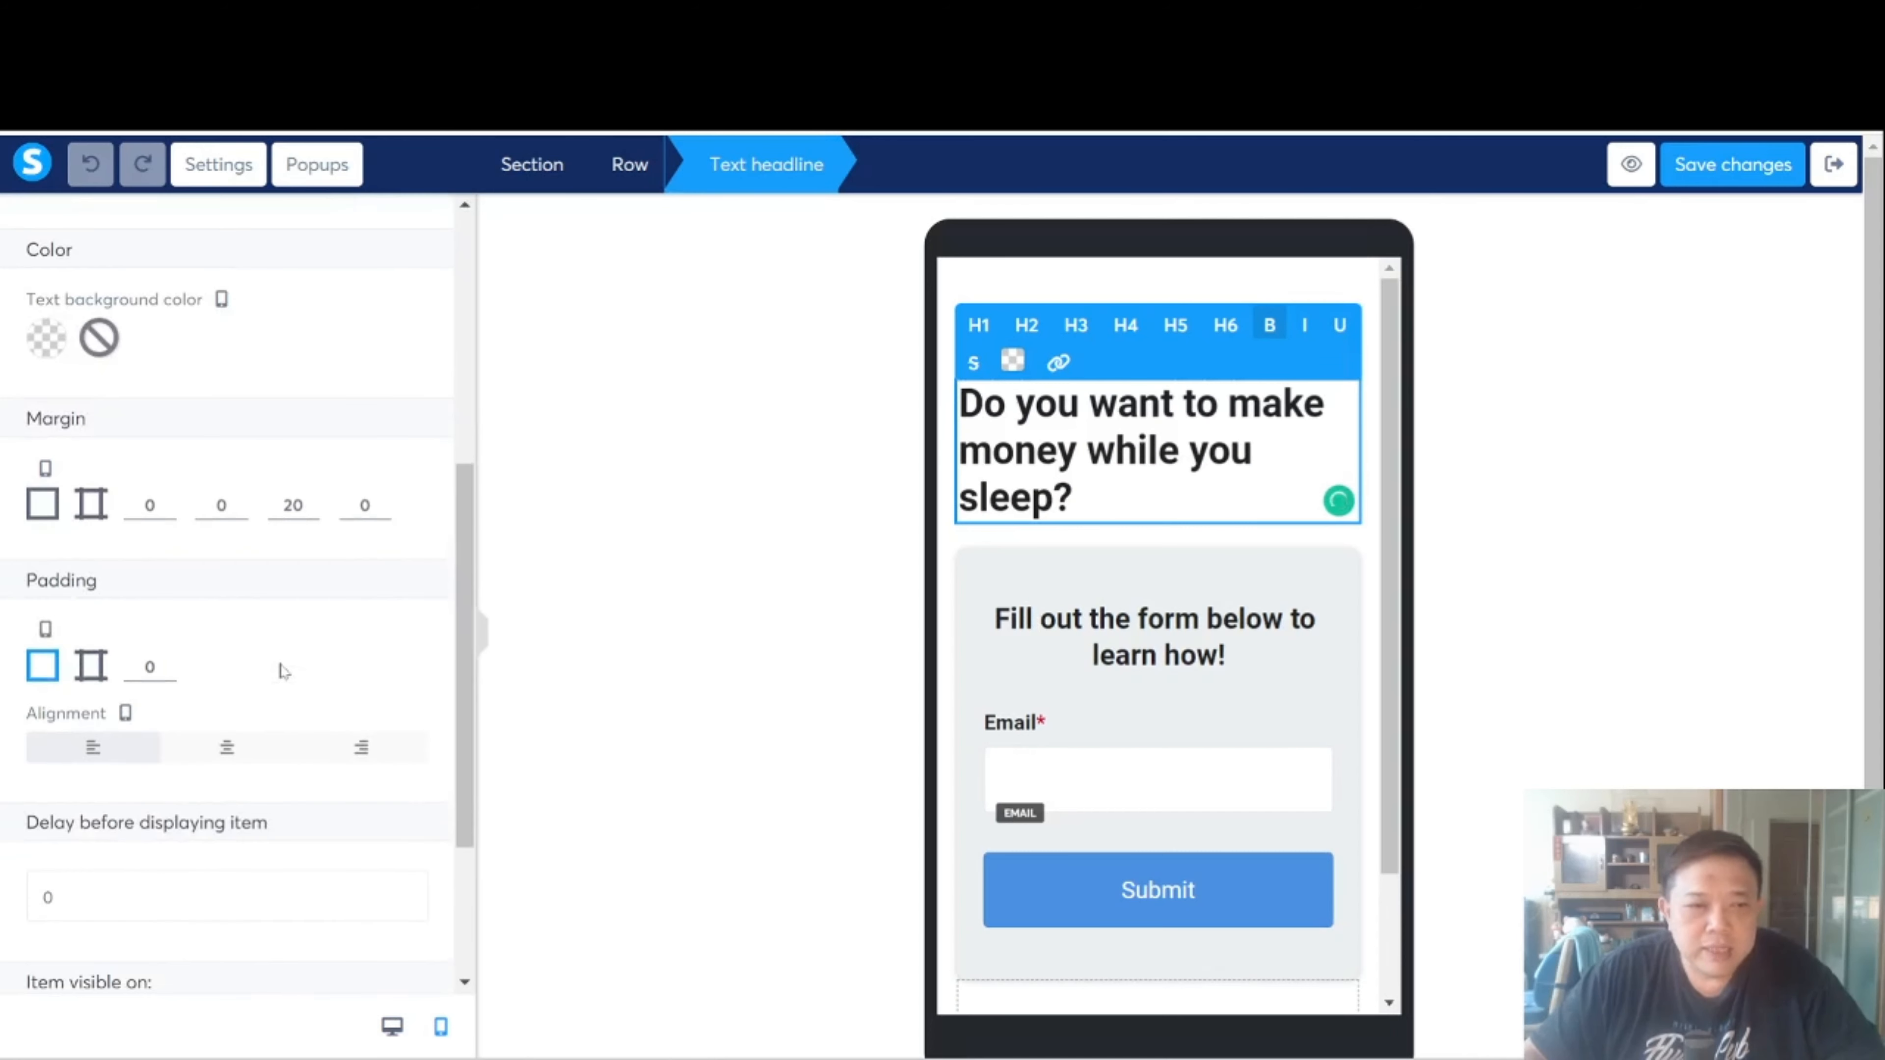
left_click(246, 495)
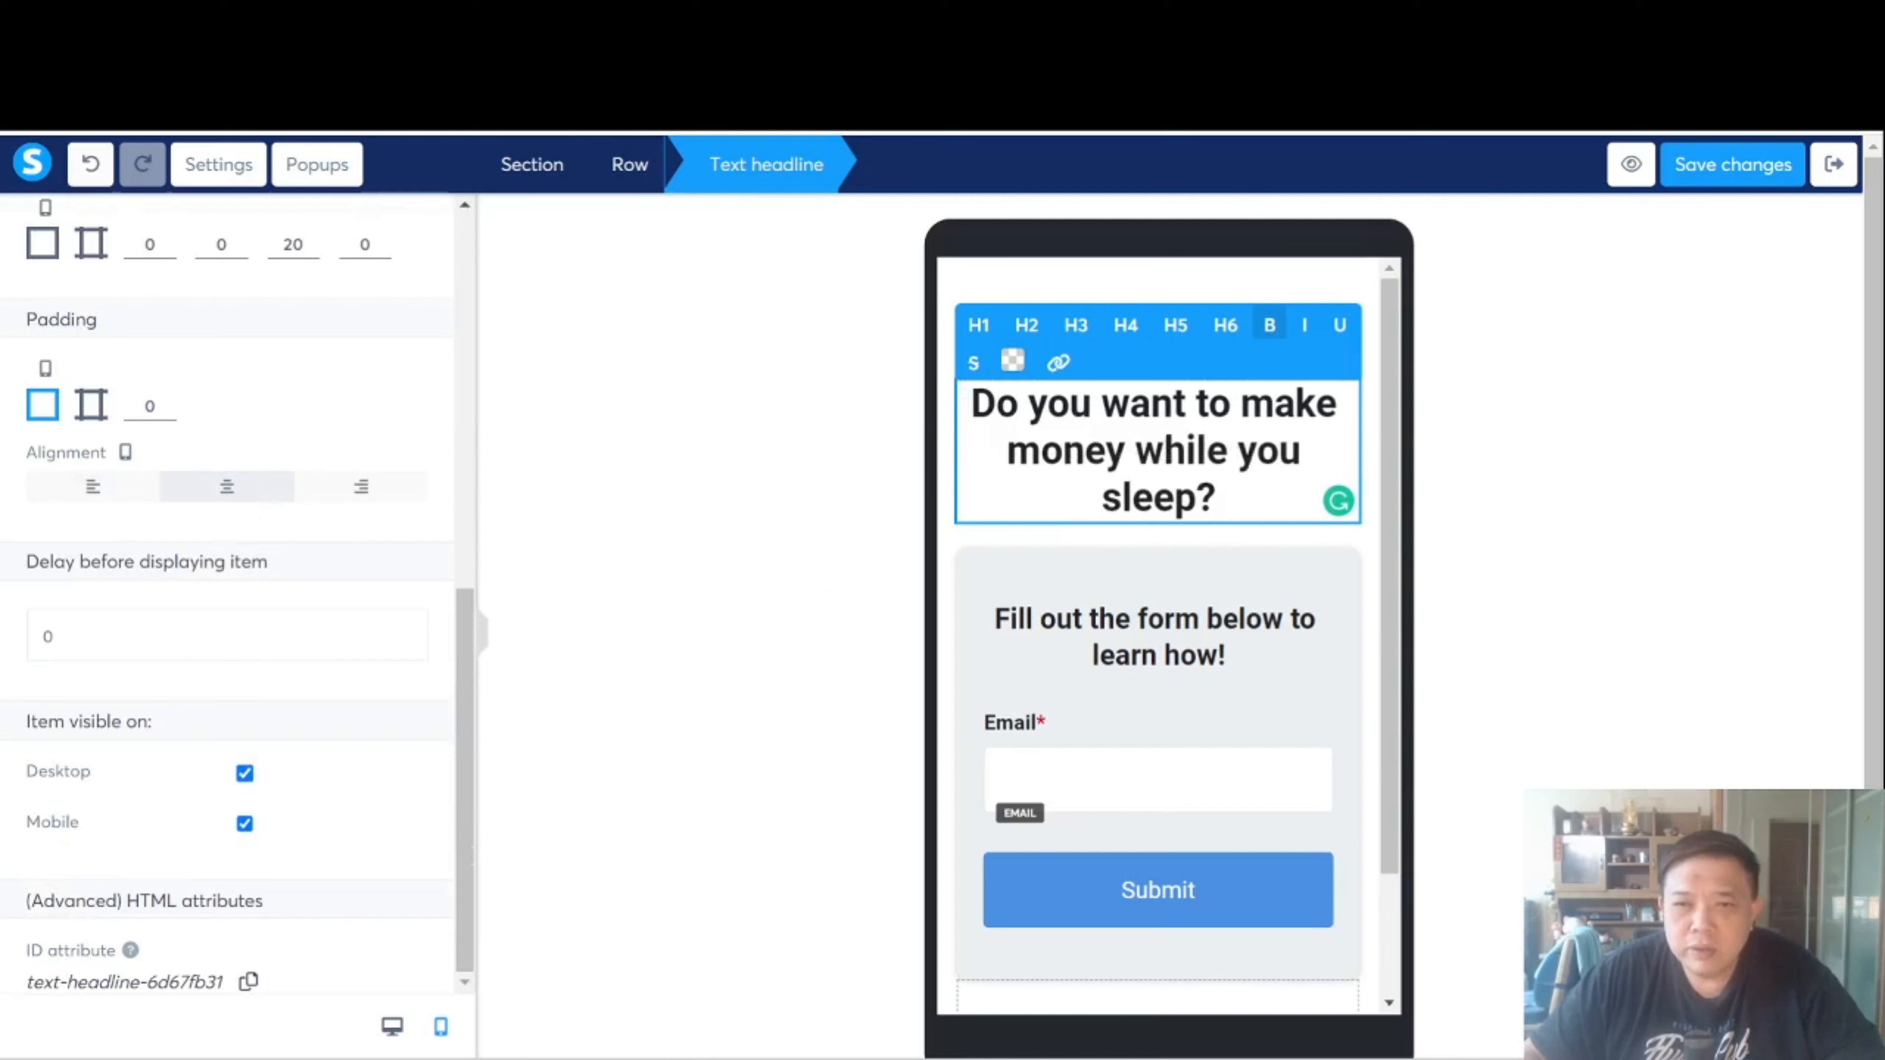
Set the headline's mobile font size to 27, then save the page changes and exit the editor
left_click_drag(470, 624, 482, 264)
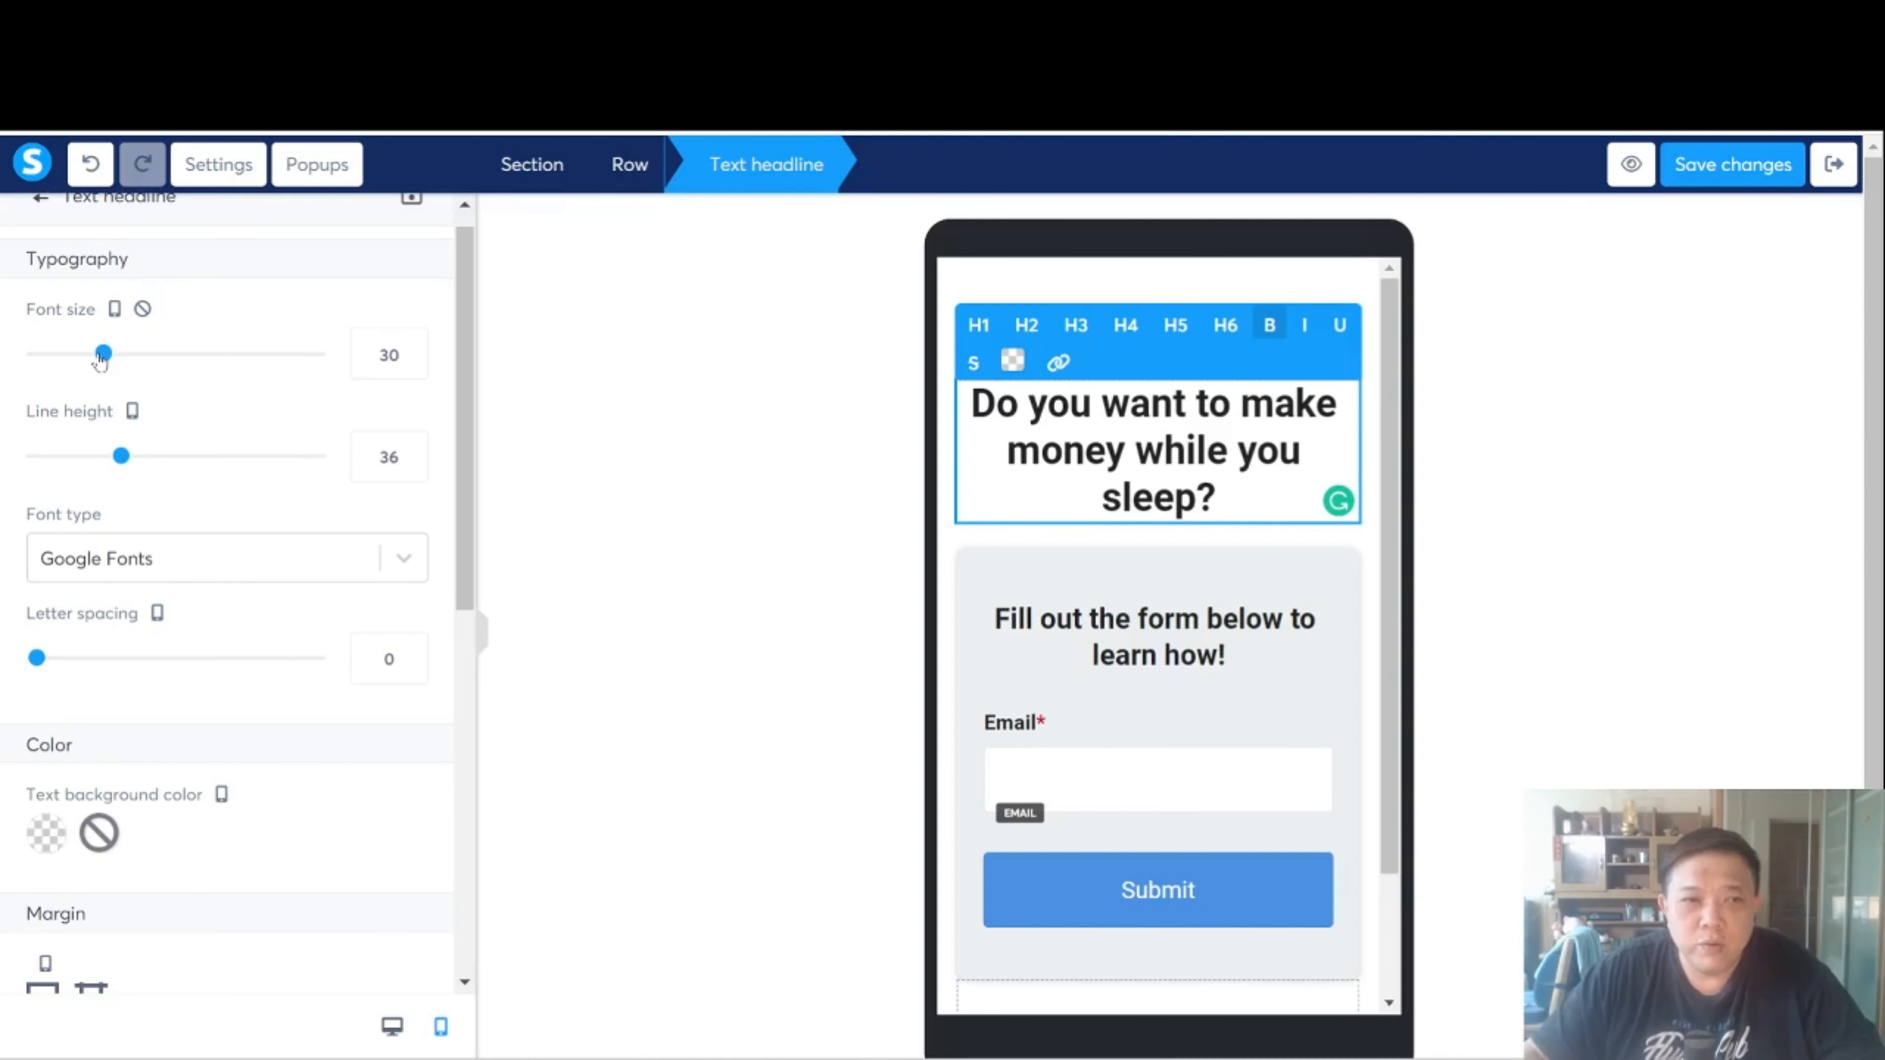
left_click_drag(101, 359, 95, 357)
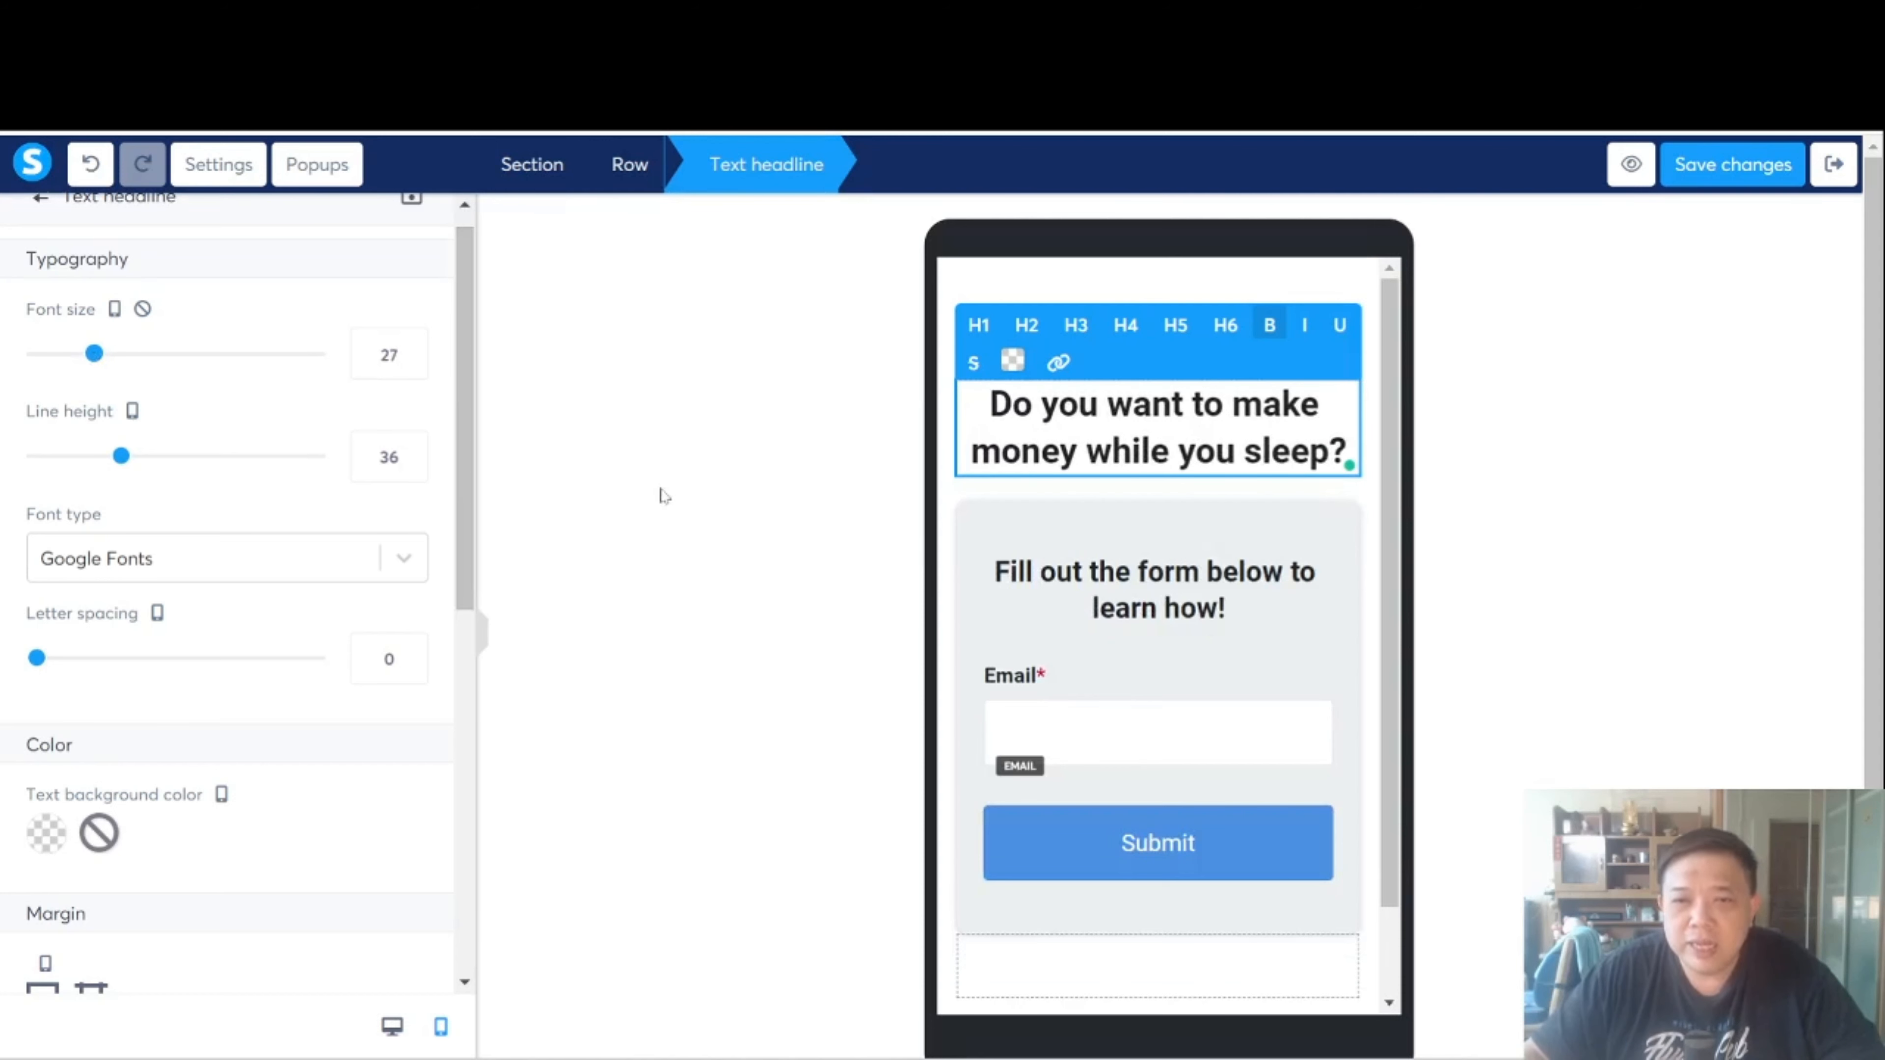
left_click(1267, 671)
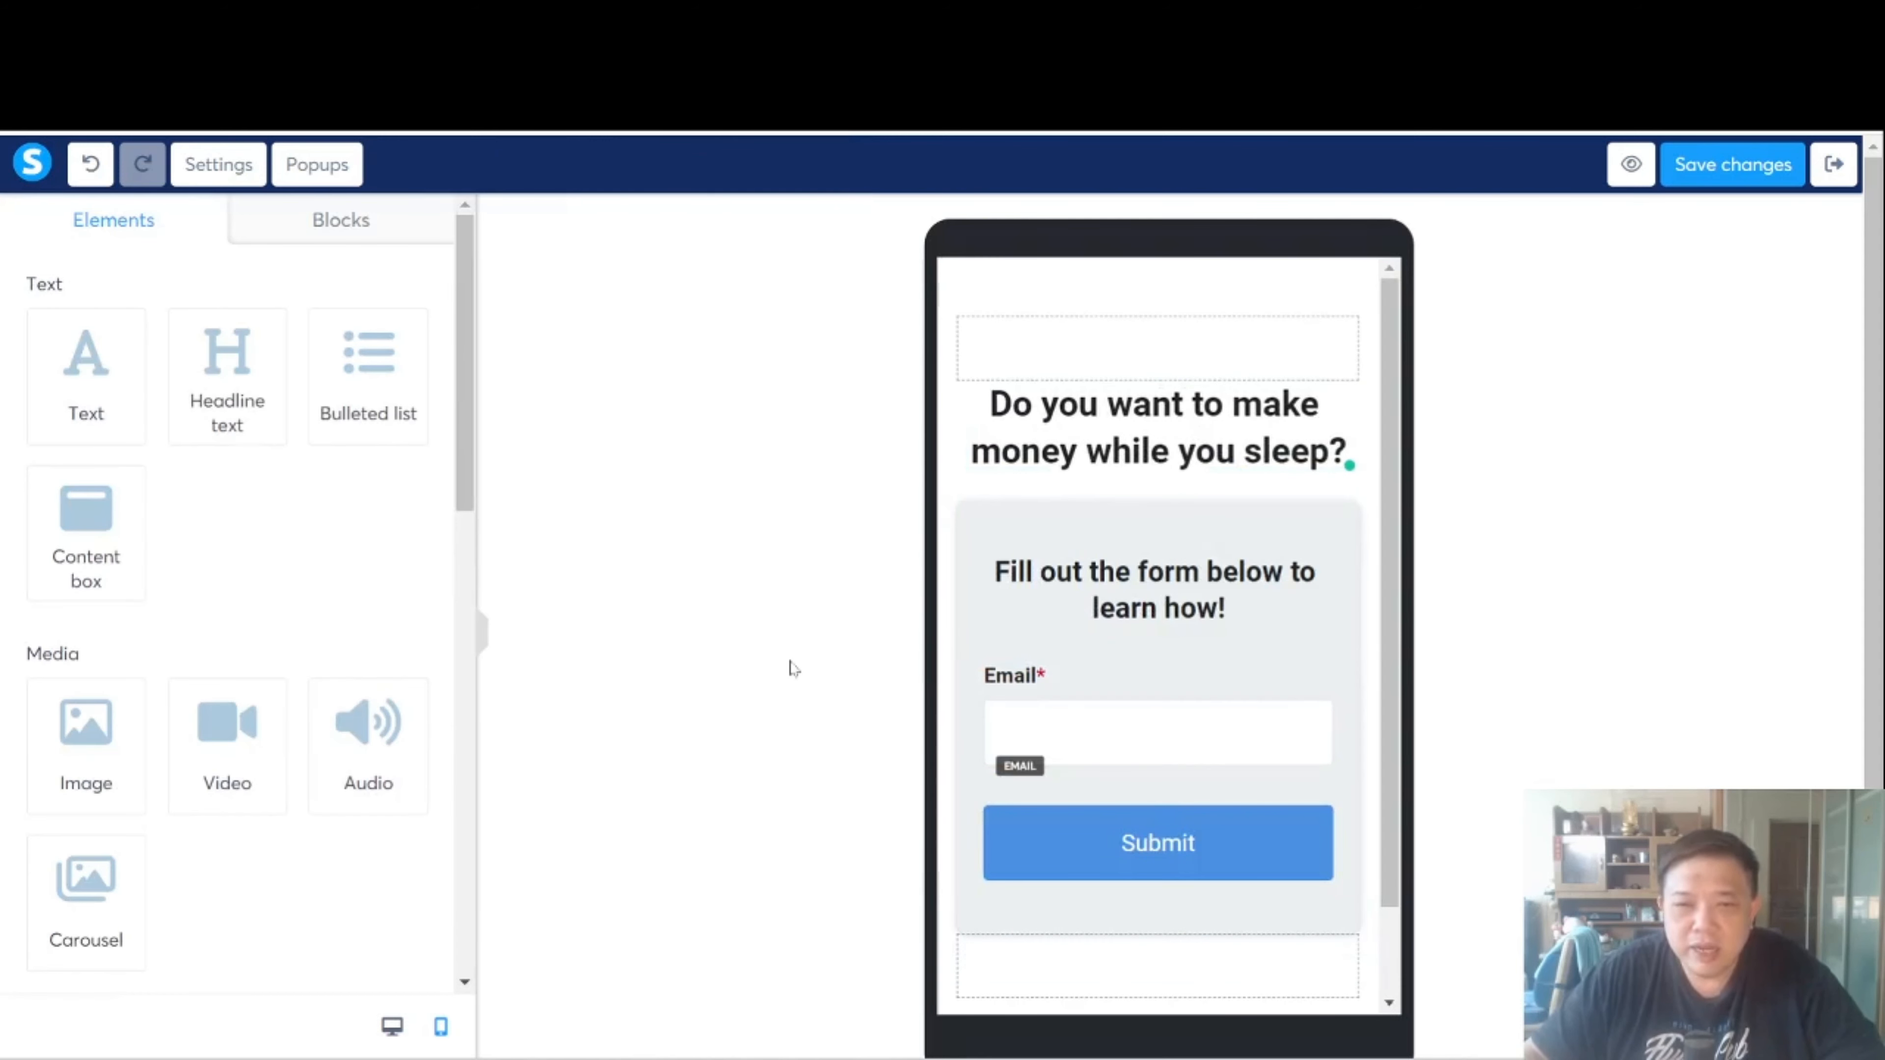
left_click(1723, 170)
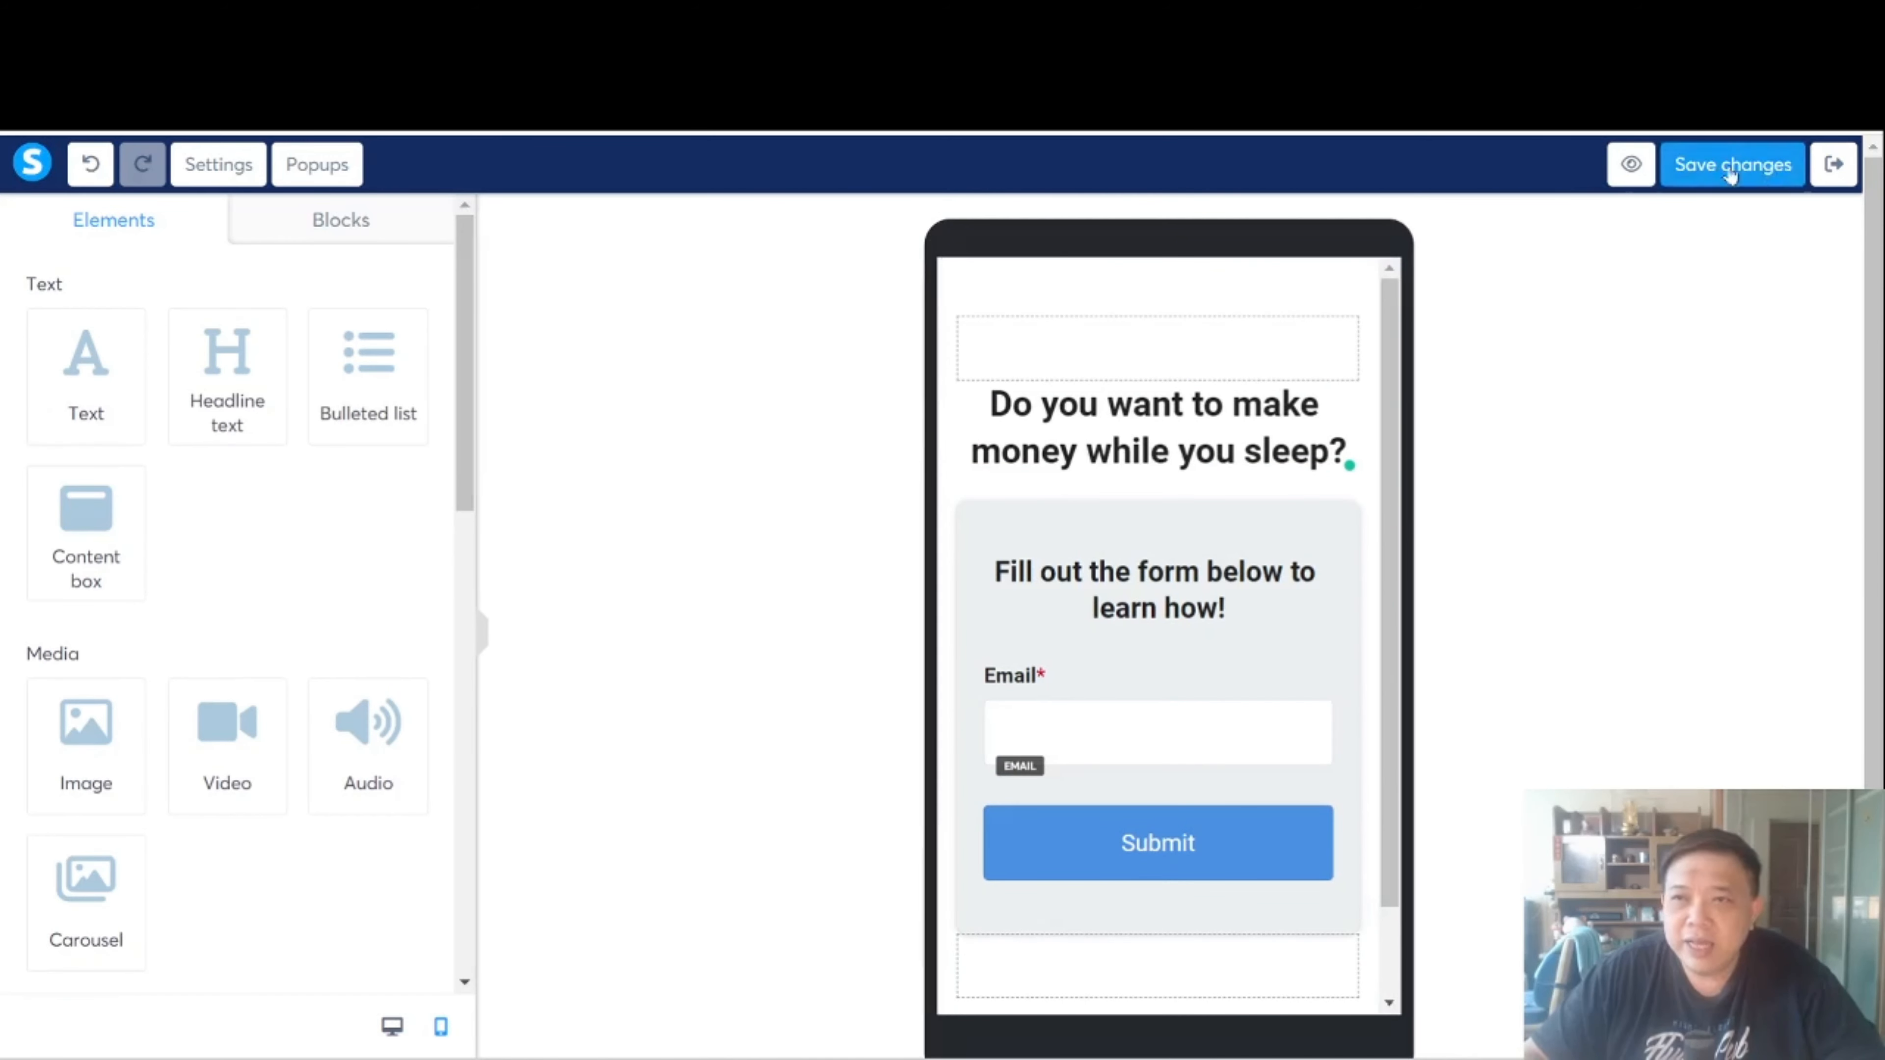
left_click(1836, 169)
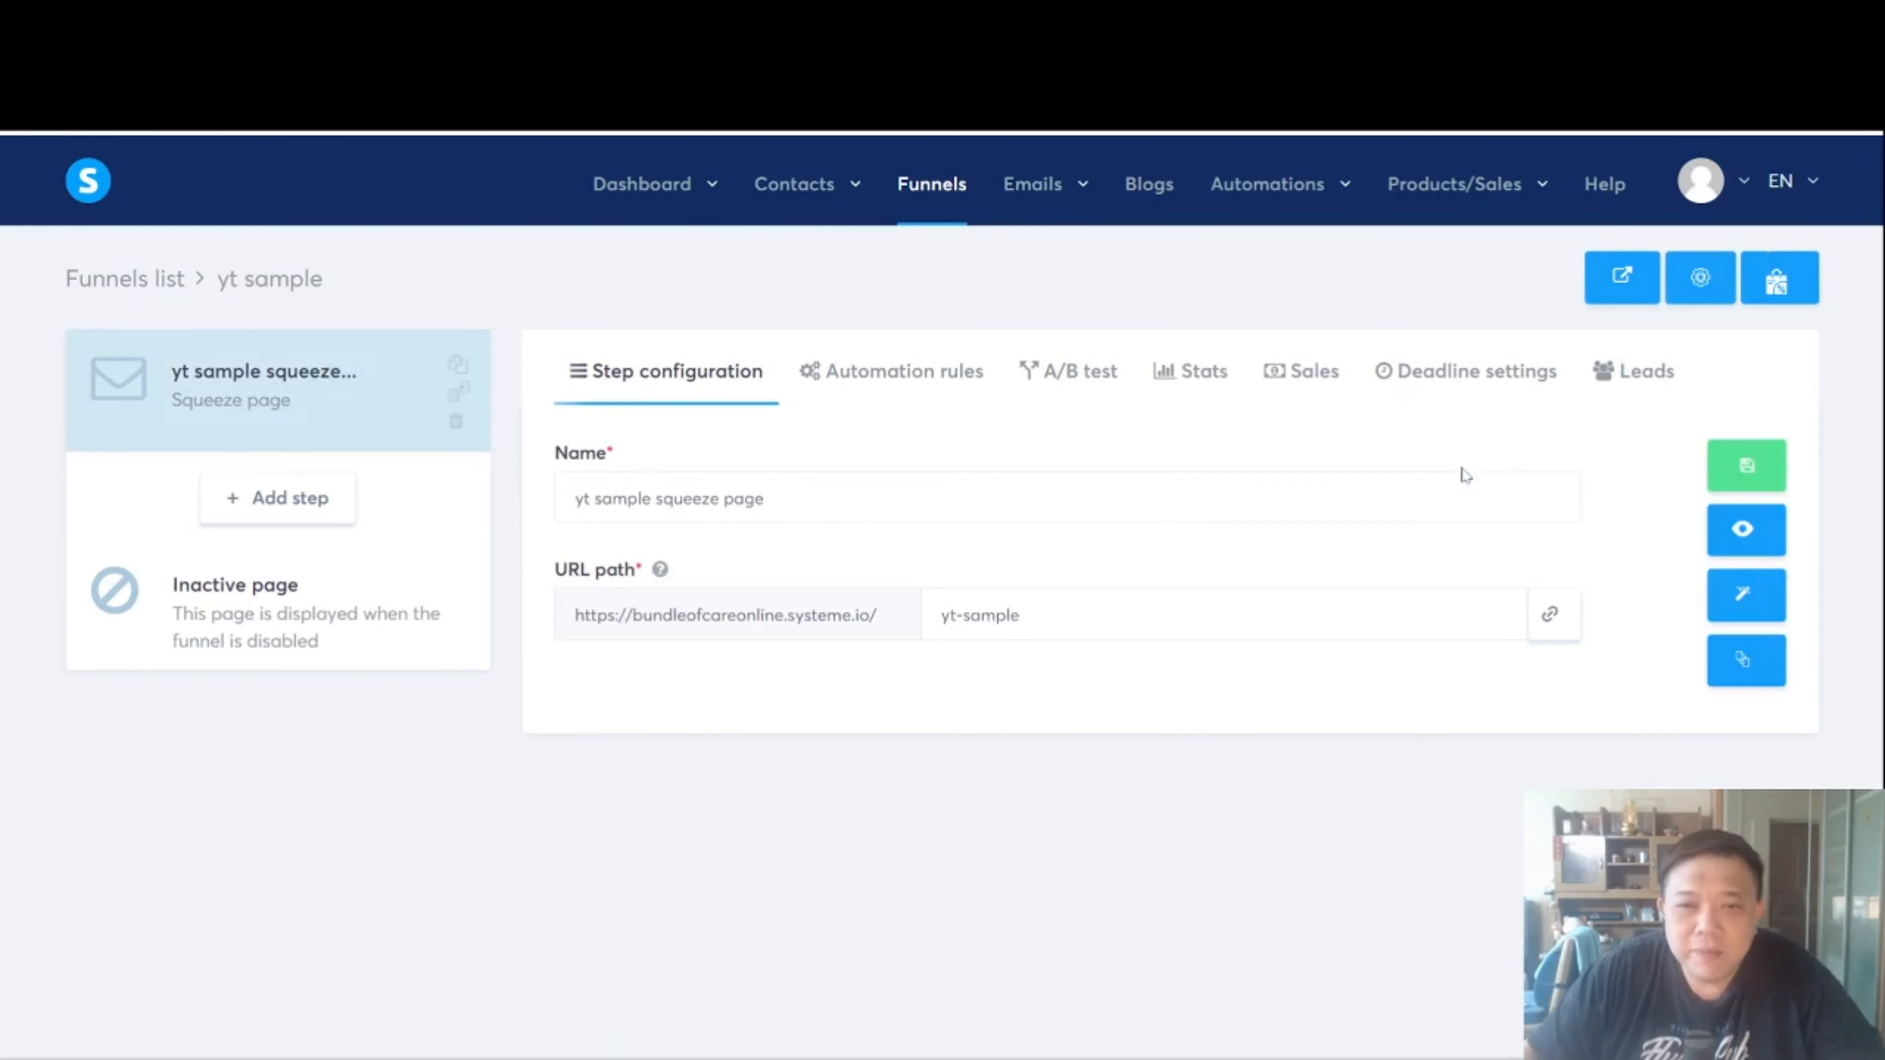